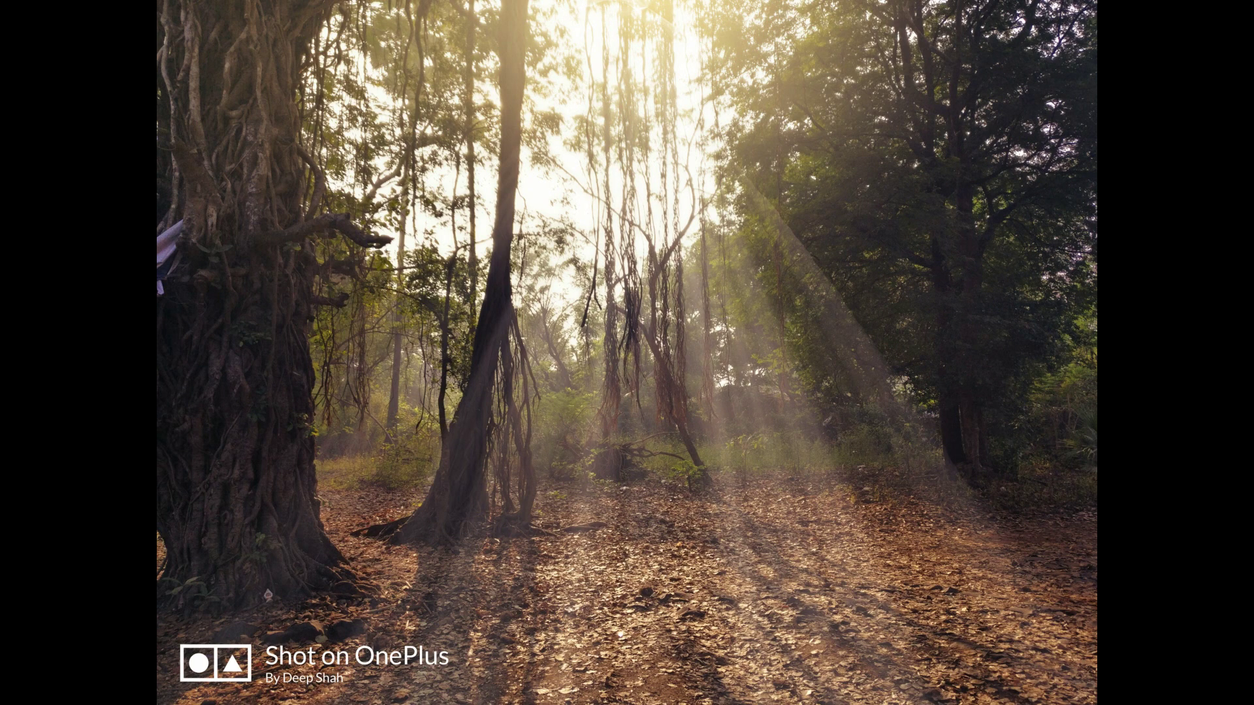
Step: Write an intro note in Notepad about adding sunlight rays to photos in Photoshop
type("He")
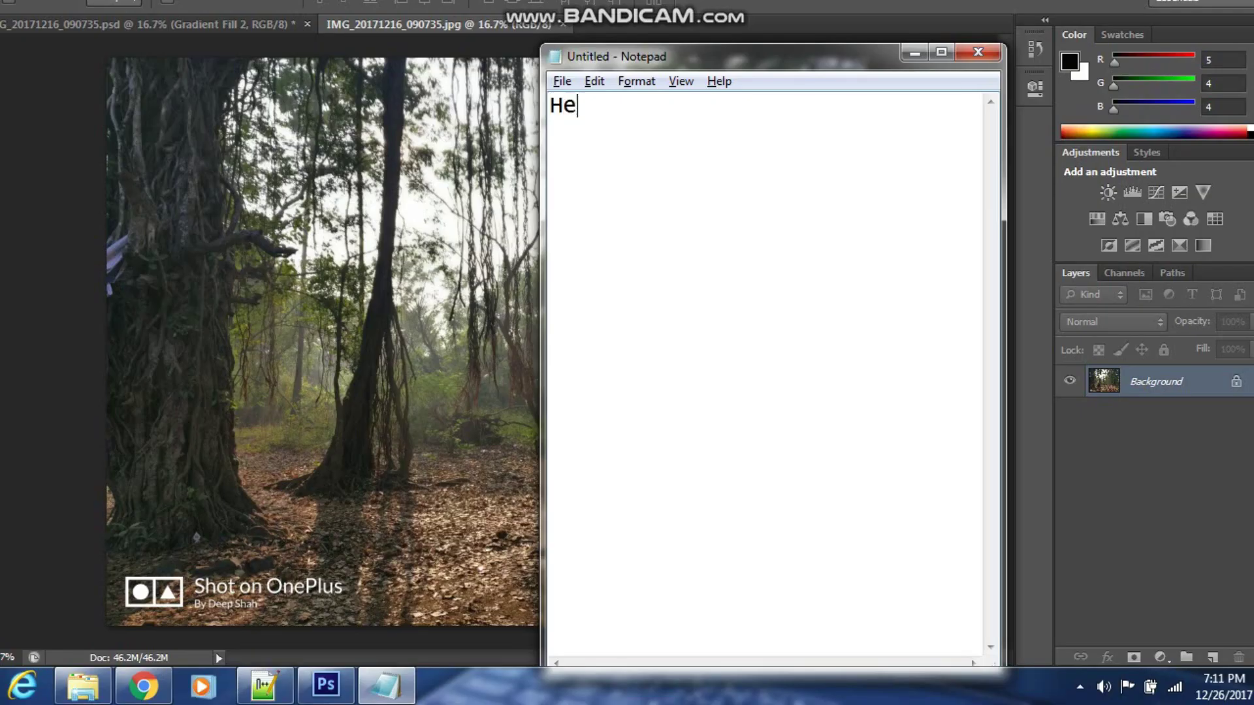
type("llo guys, I")
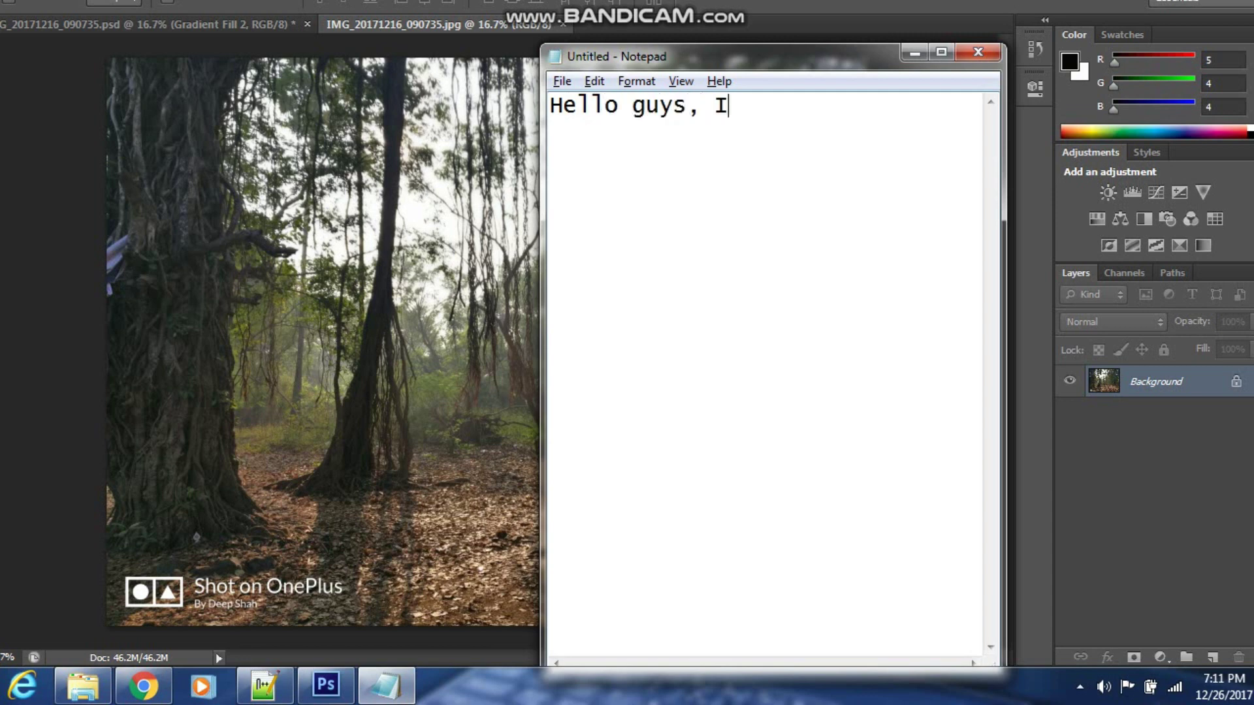
type(" am Deep shah and t")
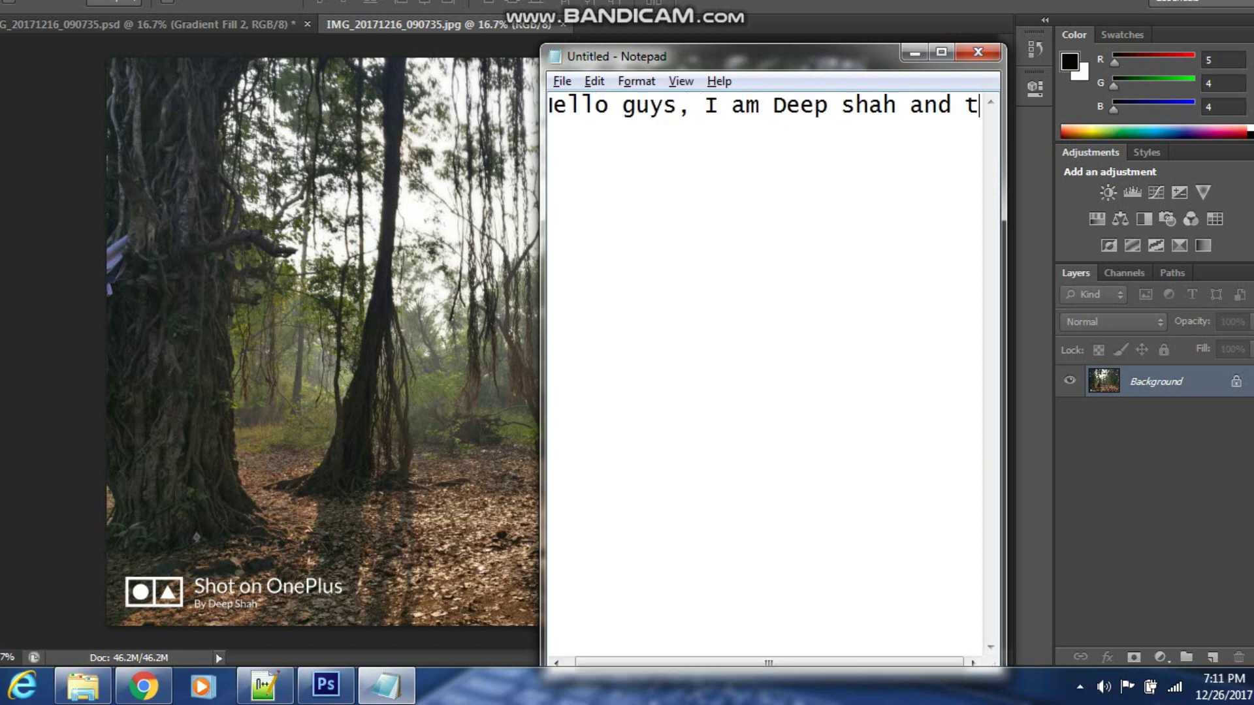
type("oday i am goi")
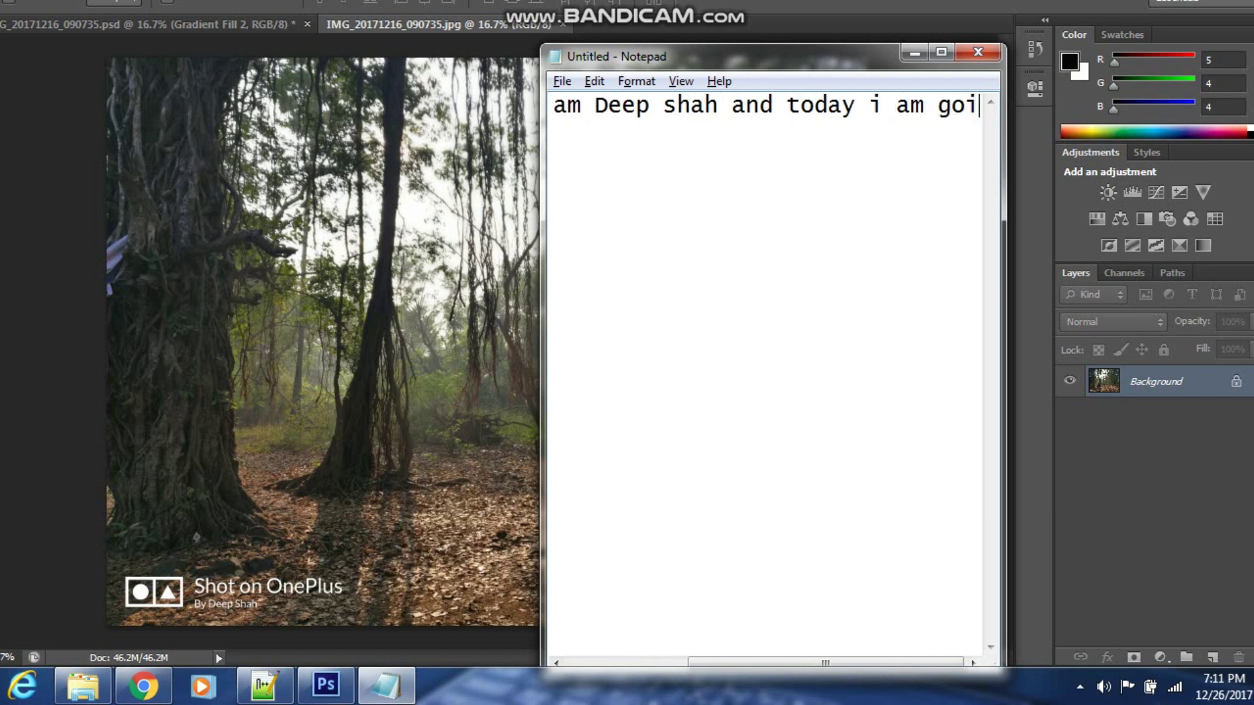
type("ng to show you how")
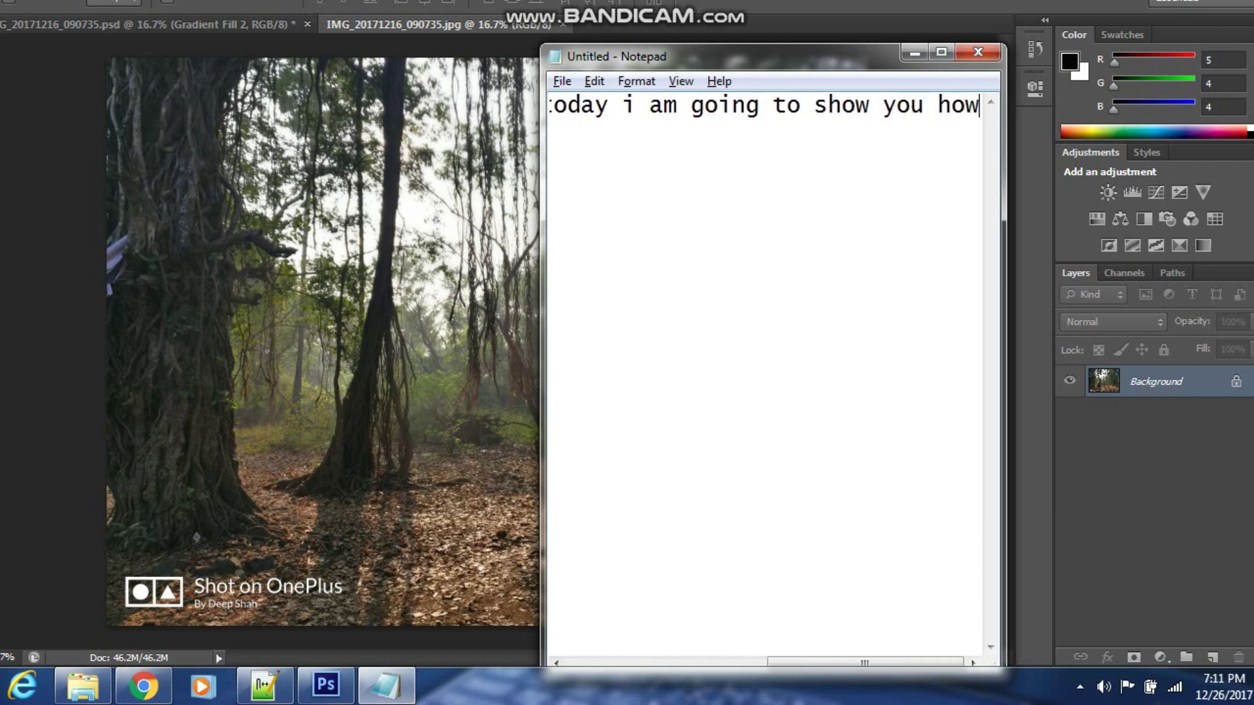
type(" to add rays ")
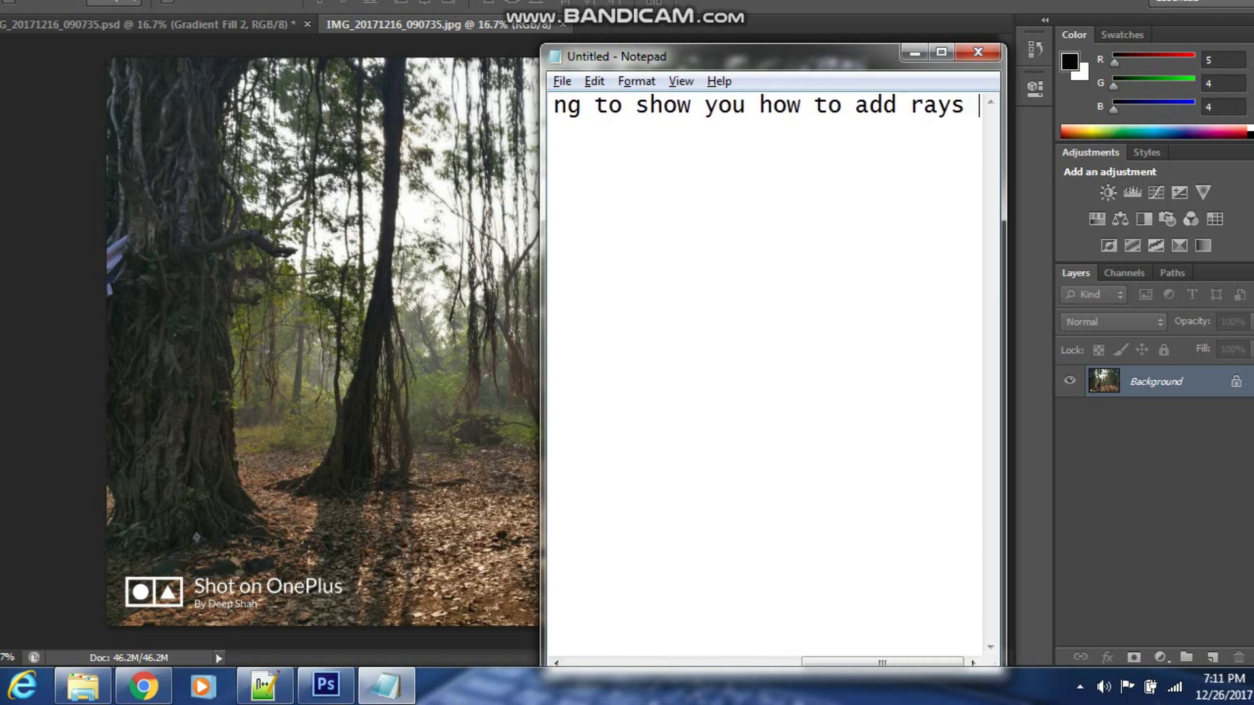
type("of sungl")
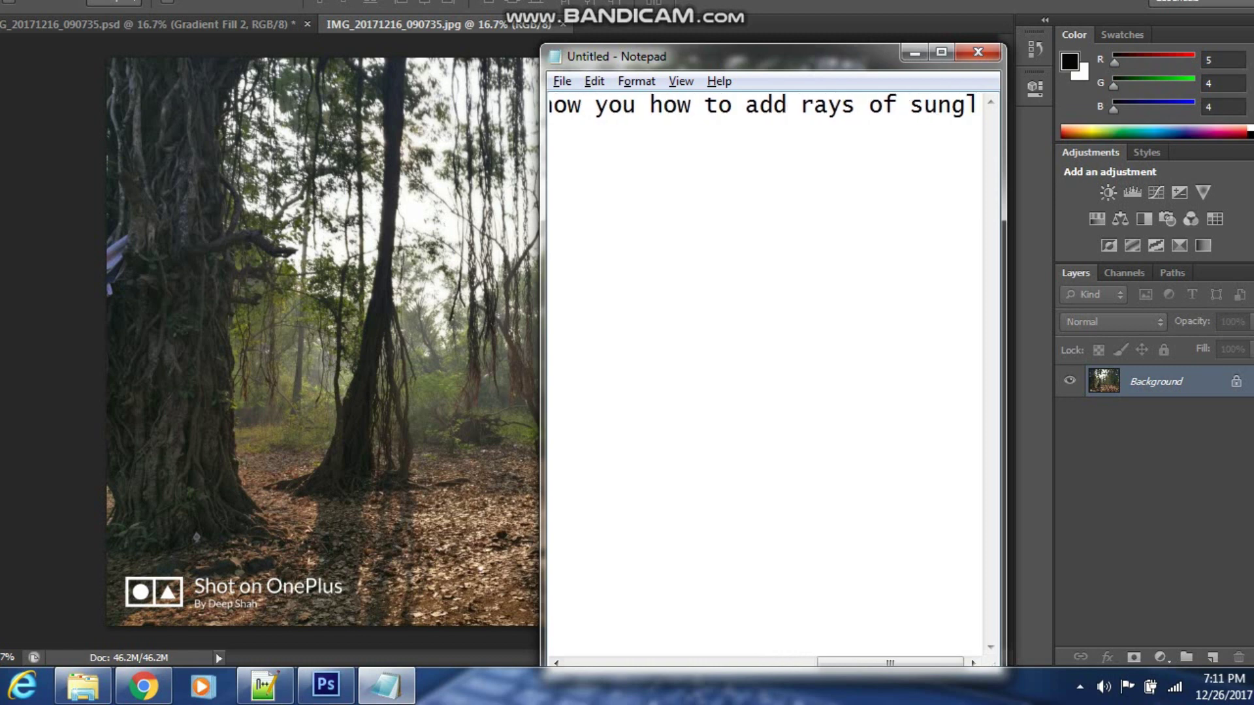
key("BackSpace")
key("BackSpace")
type("light ion")
key("BackSpace")
key("BackSpace")
key("BackSpace")
type("to")
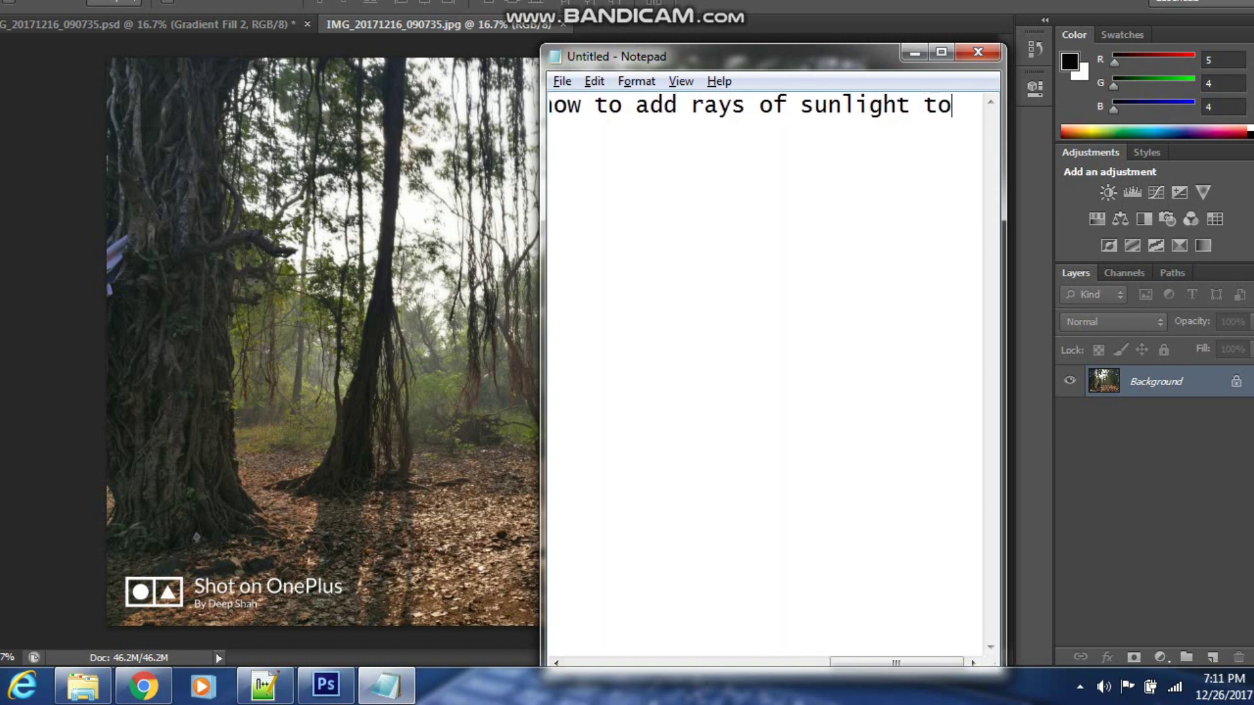
type(" Photos in Photos")
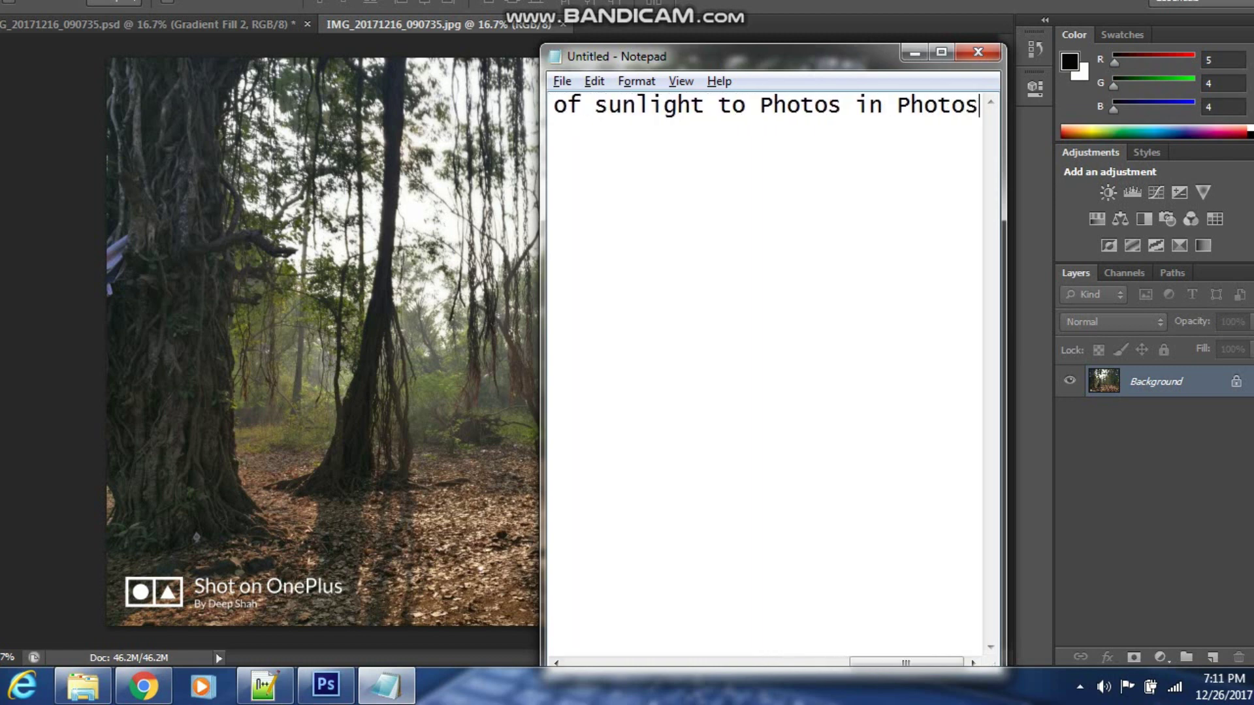
type("hop!")
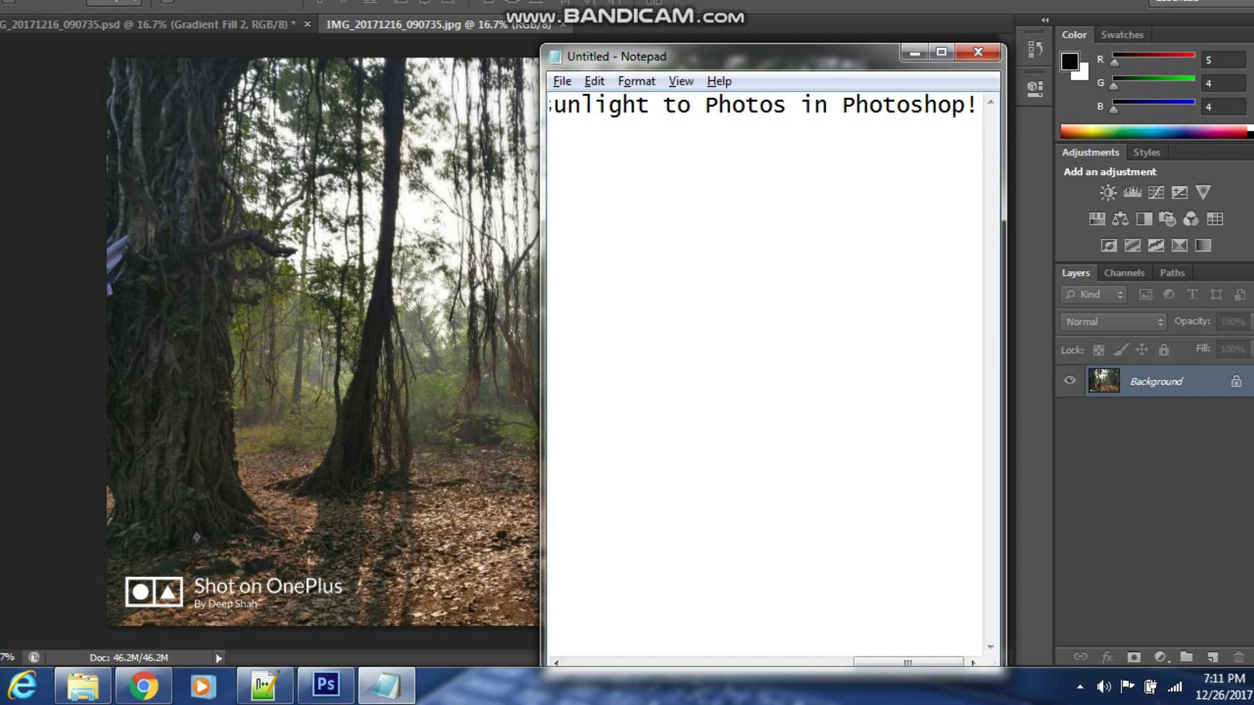
Step: Replace the note with 'let's get started', 'follow the steps', then 'first step: create a gradient layer'
key("ctrl+a")
key("BackSpace")
type("okay ")
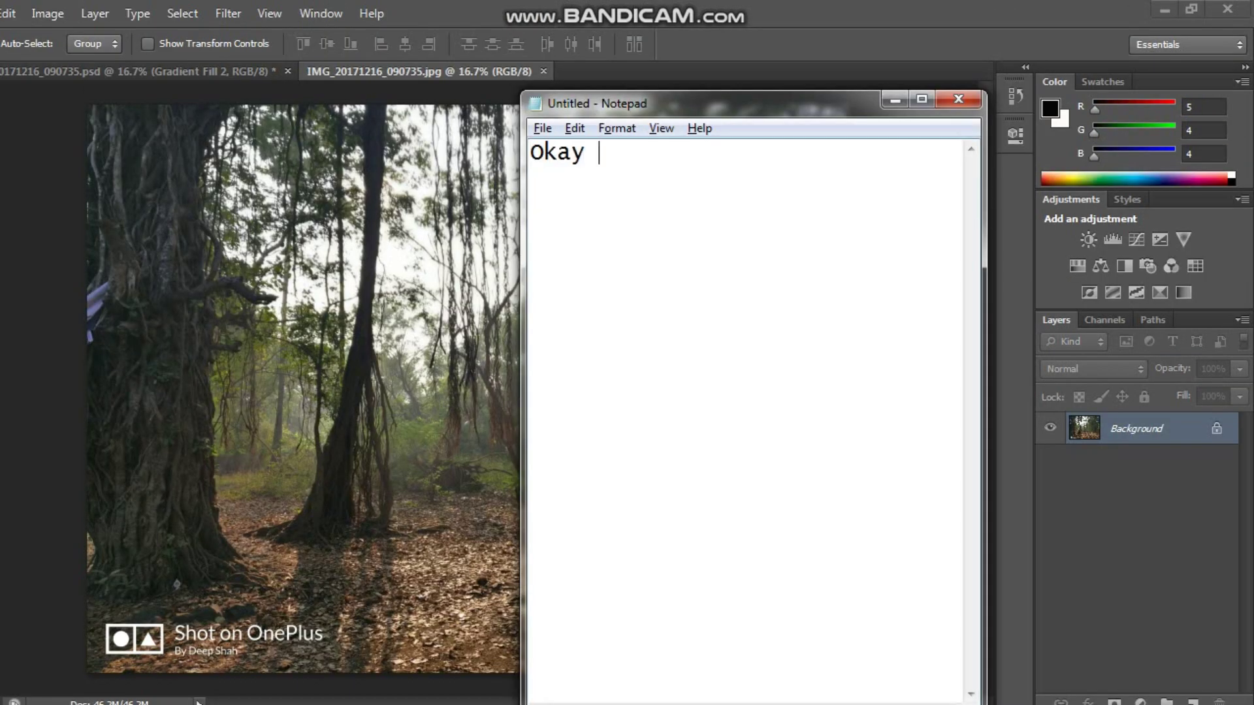
type("so let'sget sta")
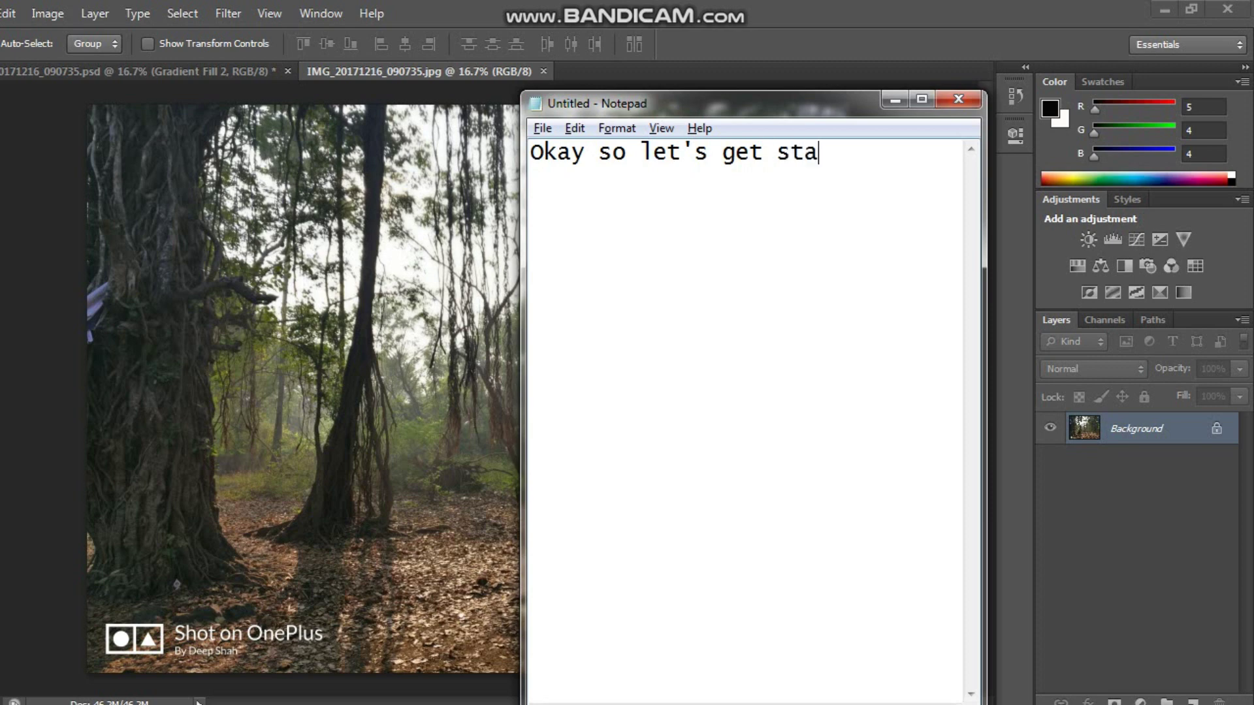
type("rted!")
key("ctrl+a")
key("BackSpace")
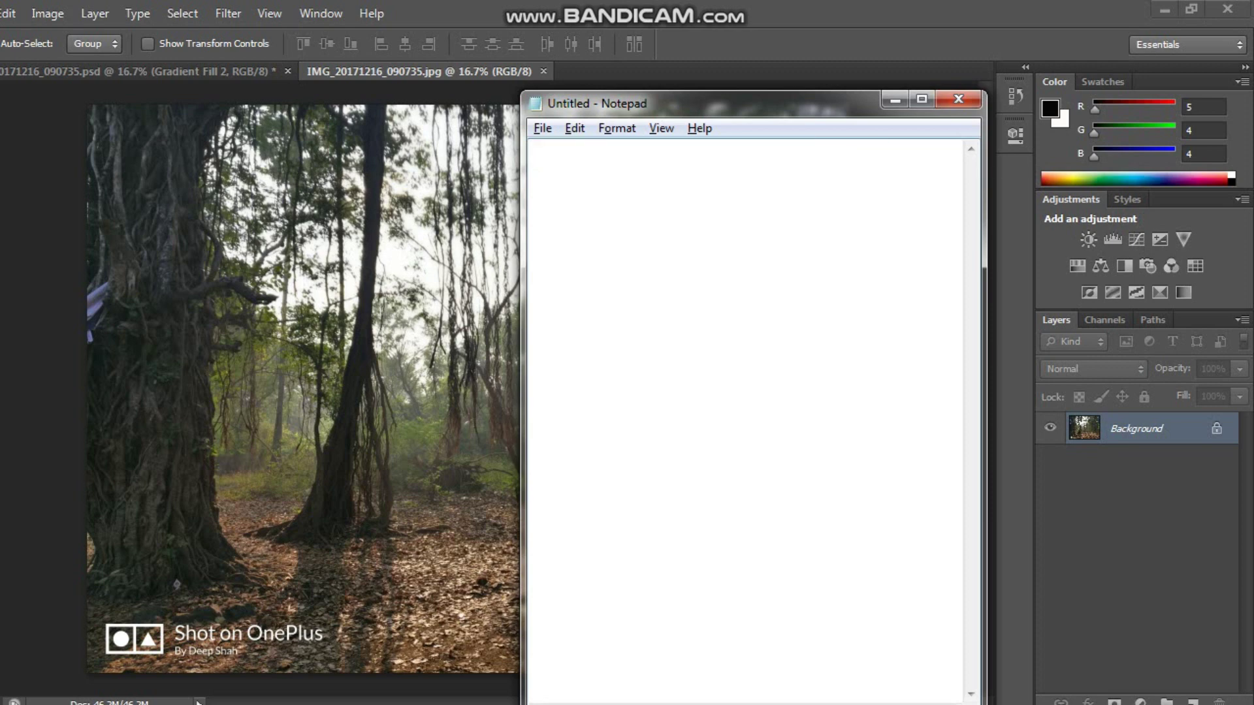
type("So now follow the ")
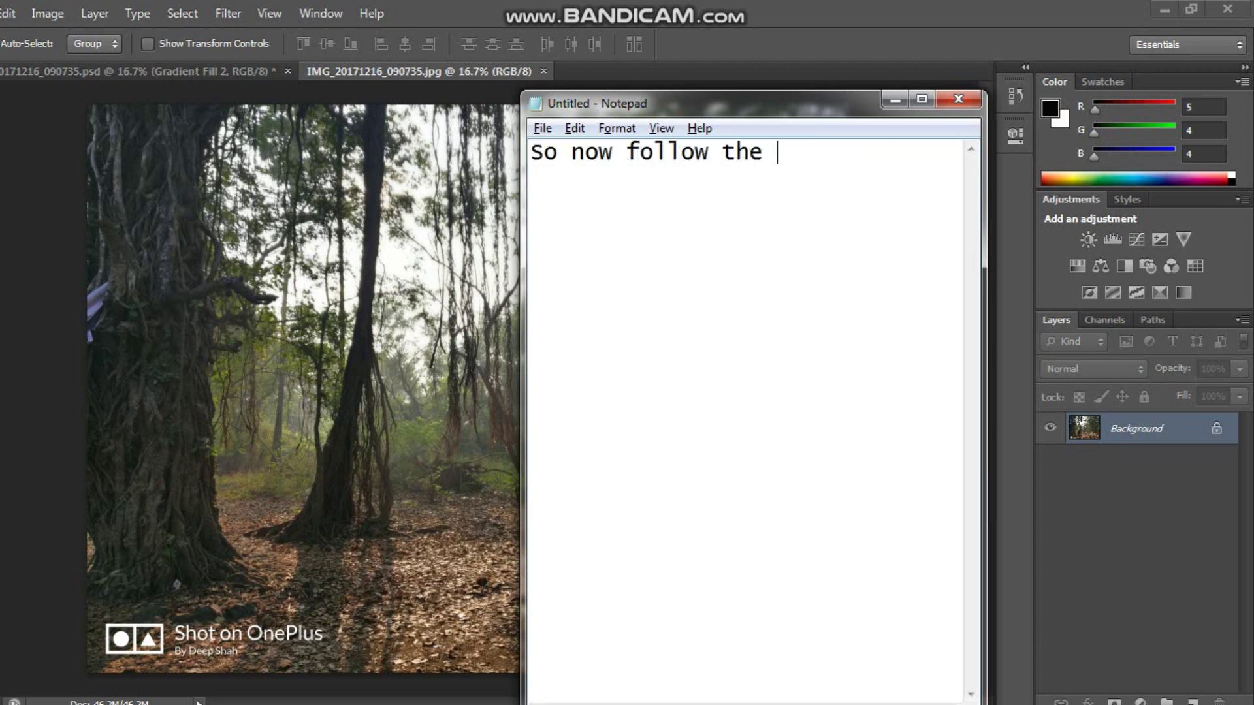
type("steps!")
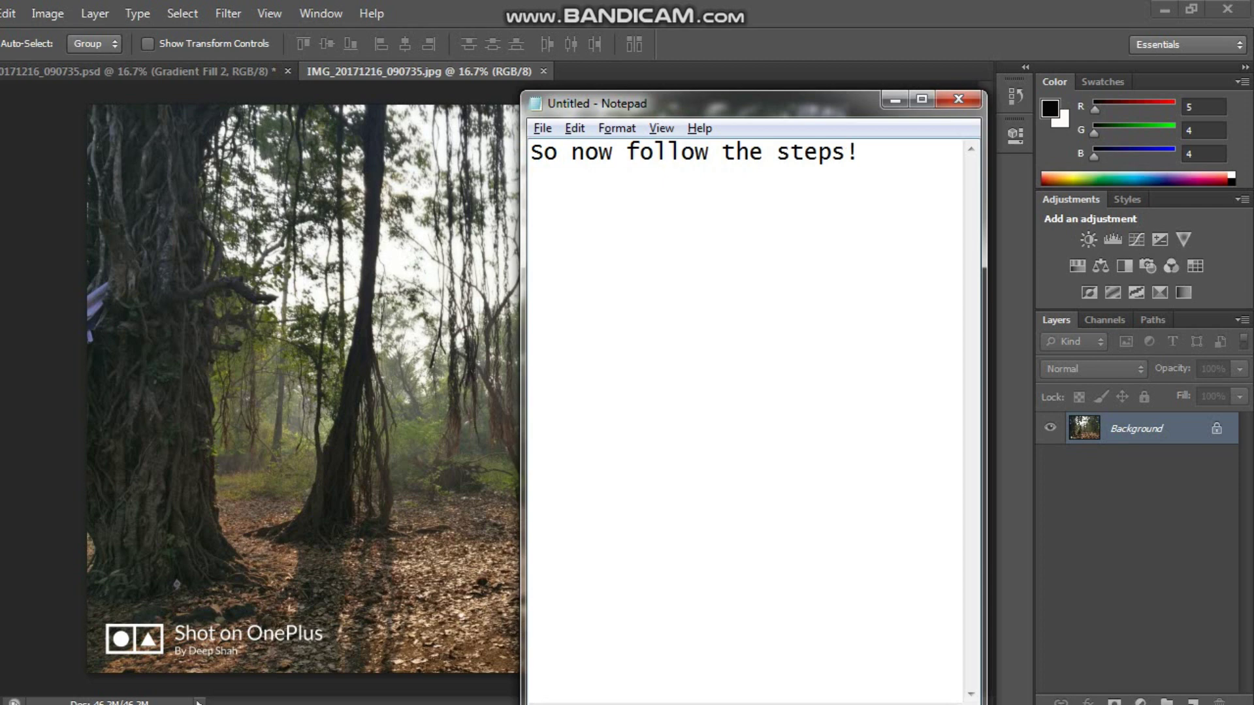
key("ctrl+a")
key("BackSpace")
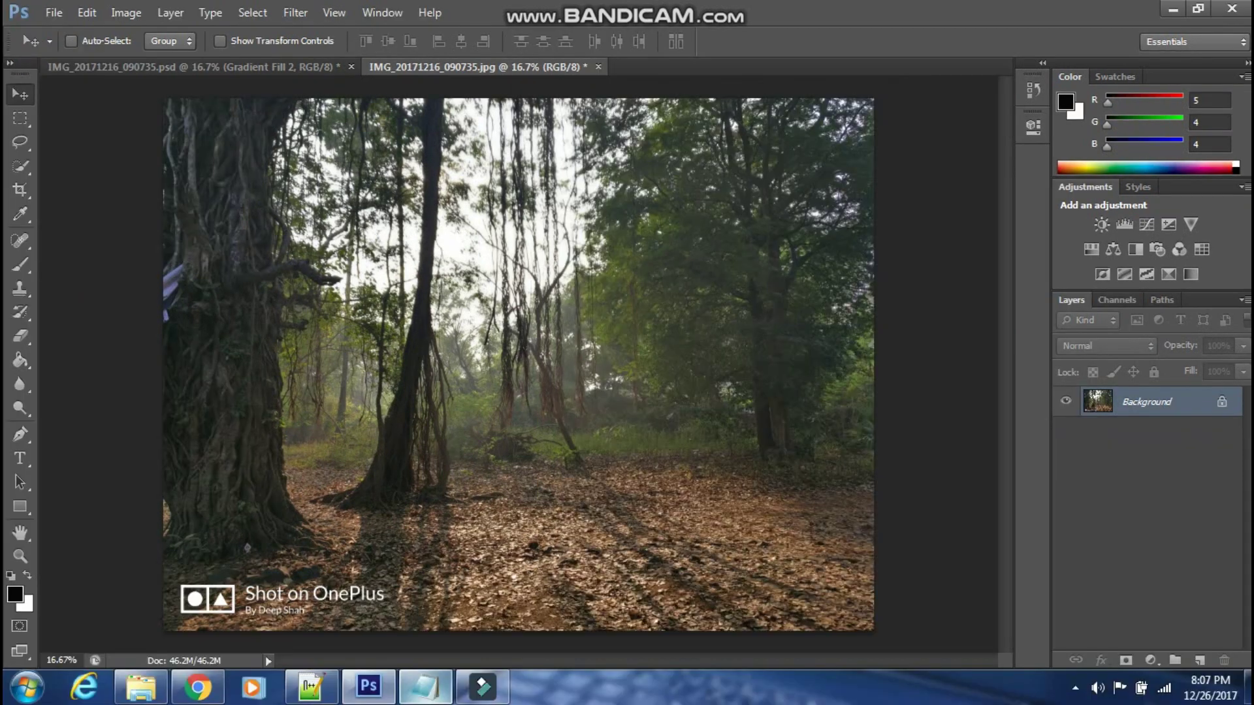
type("So the first")
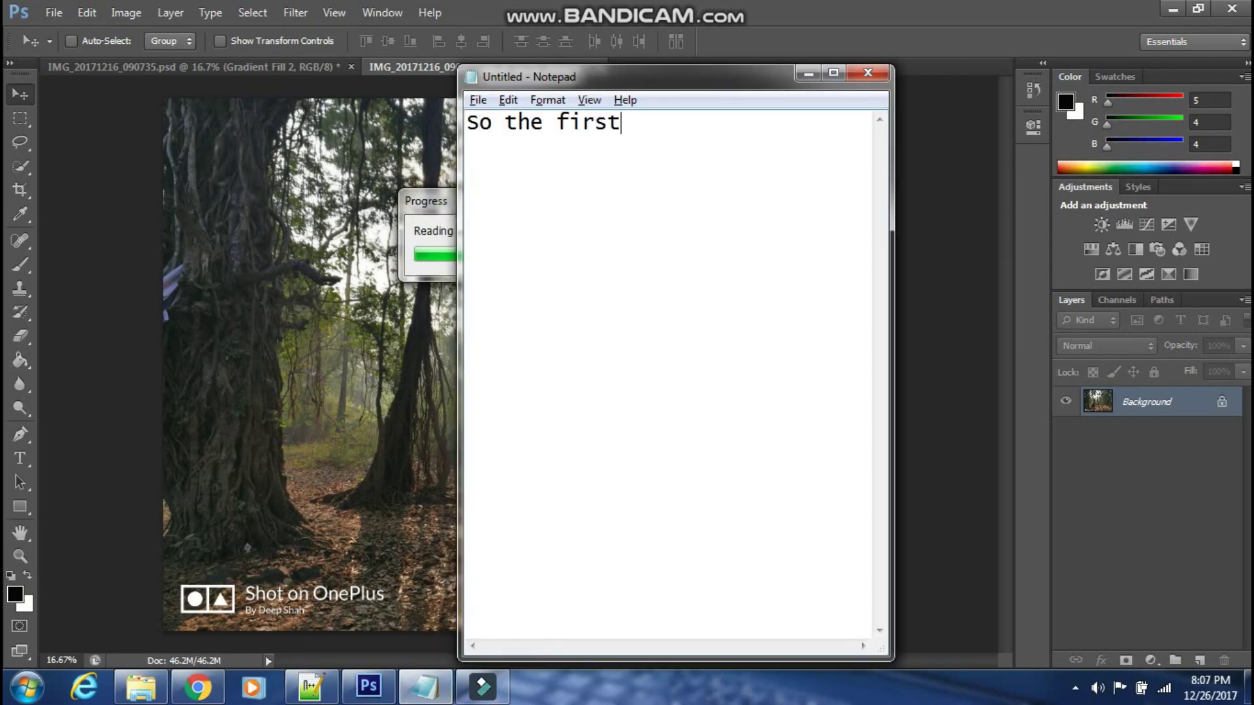
type(" step is to")
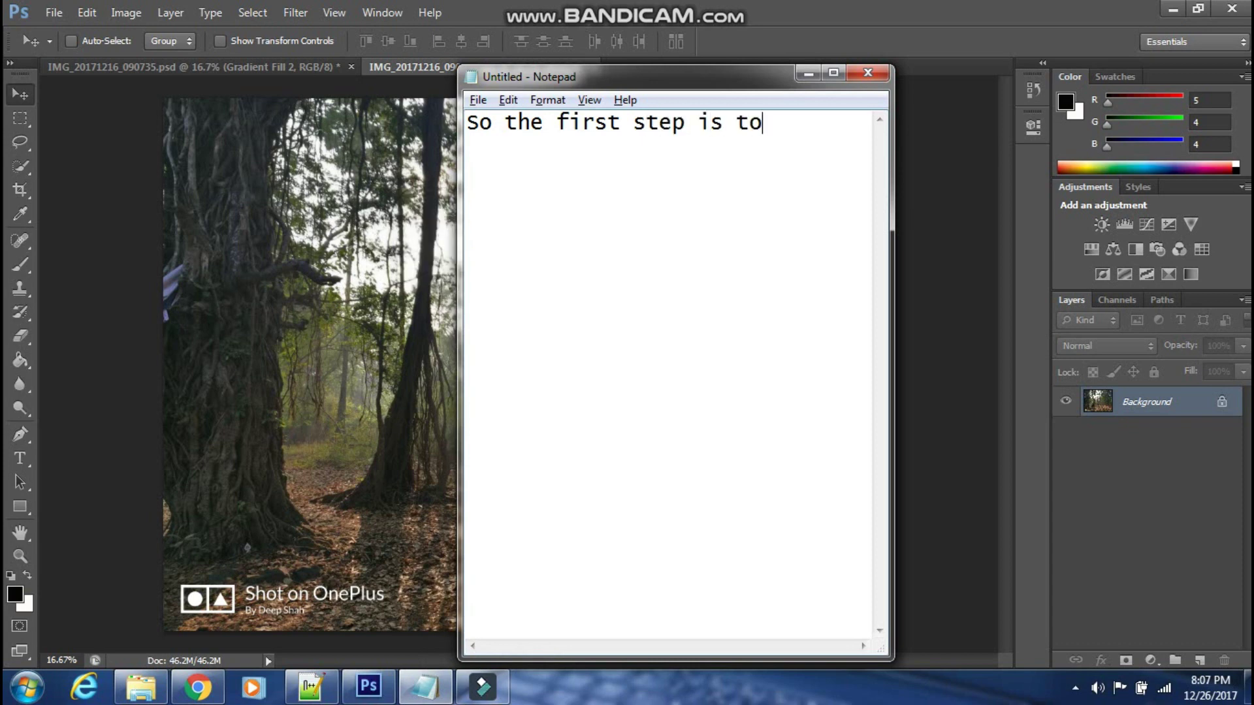
type("reate a ")
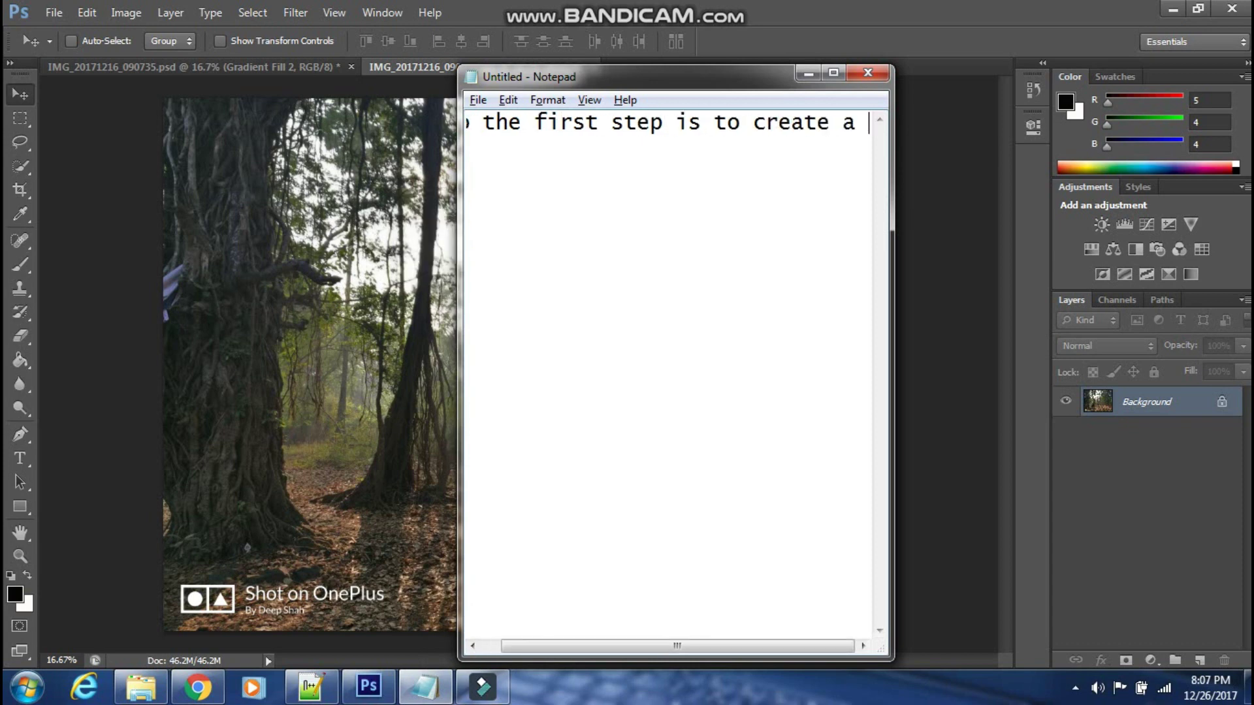
type("gradient layer s")
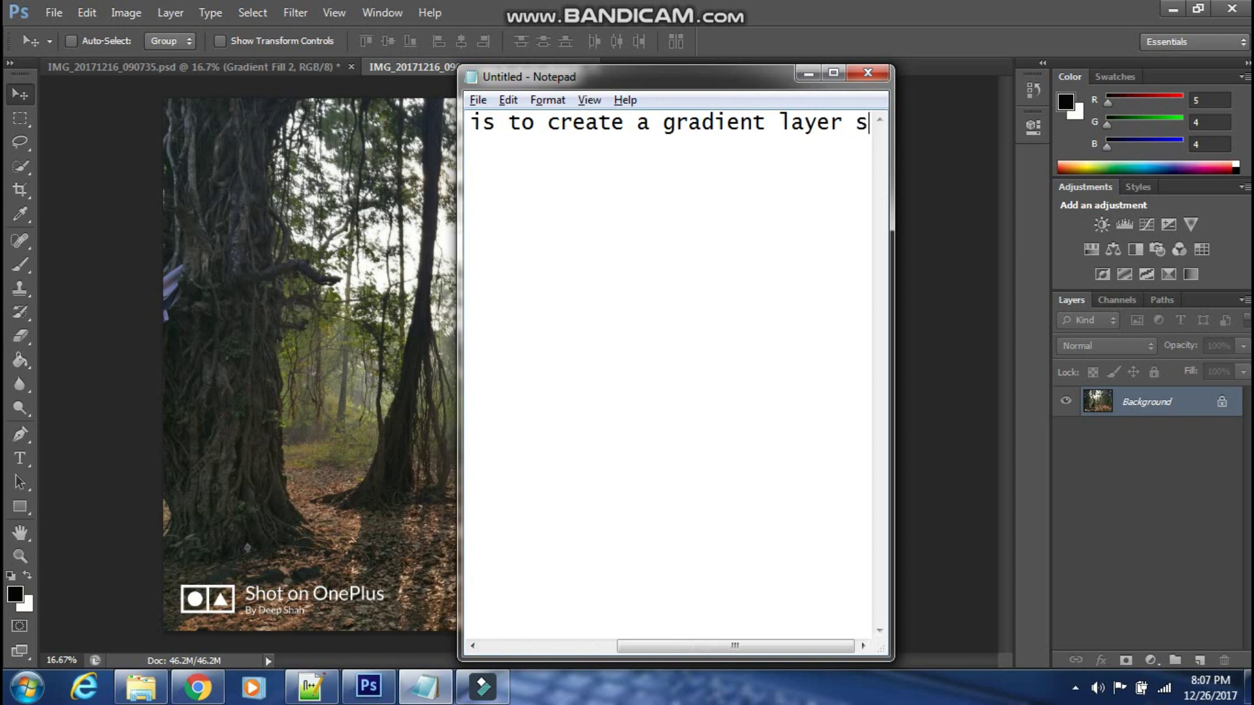
type("o follow the")
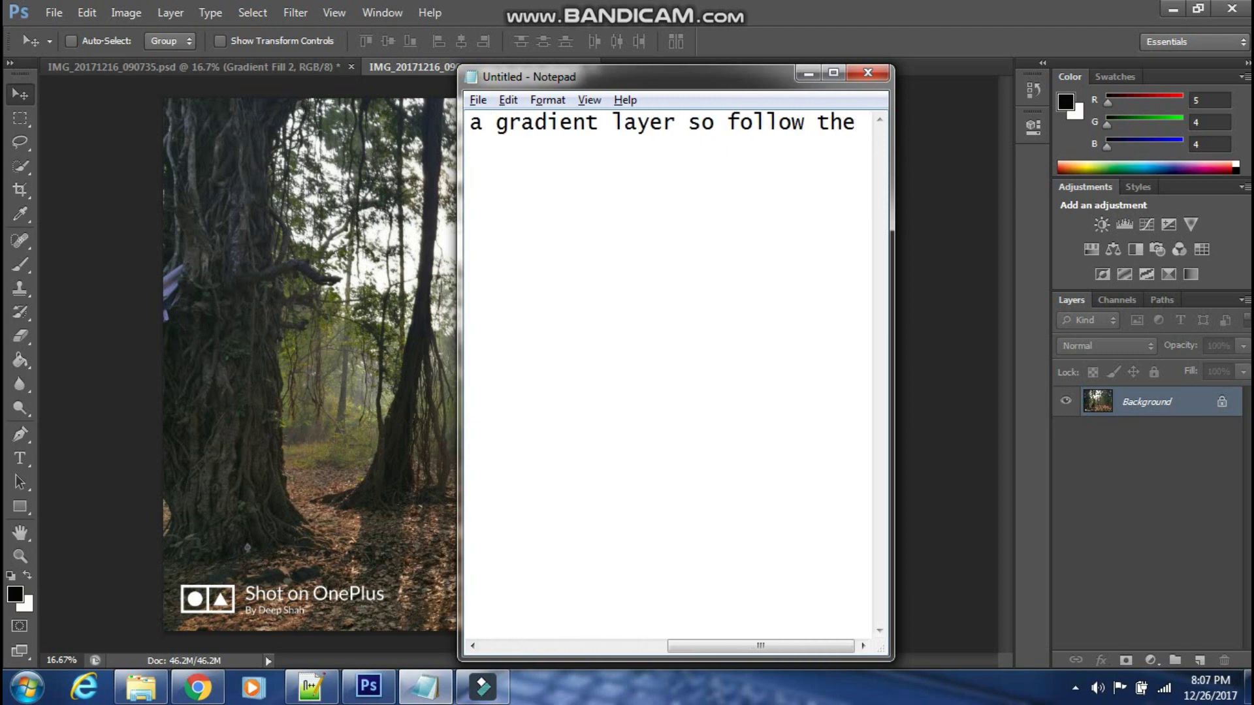
type(" steps")
Step: Add a Gradient Fill layer and select its black colour stop in the Gradient Editor
left_click(809, 73)
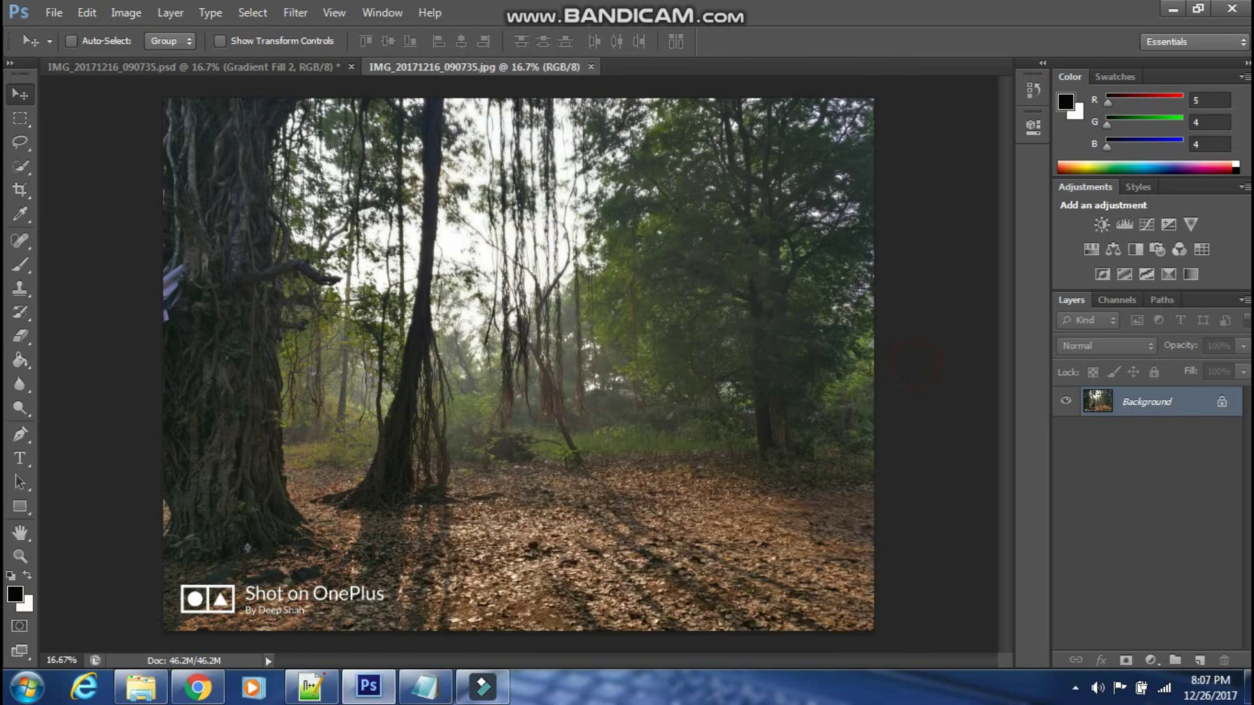
left_click(1151, 661)
left_click(1124, 274)
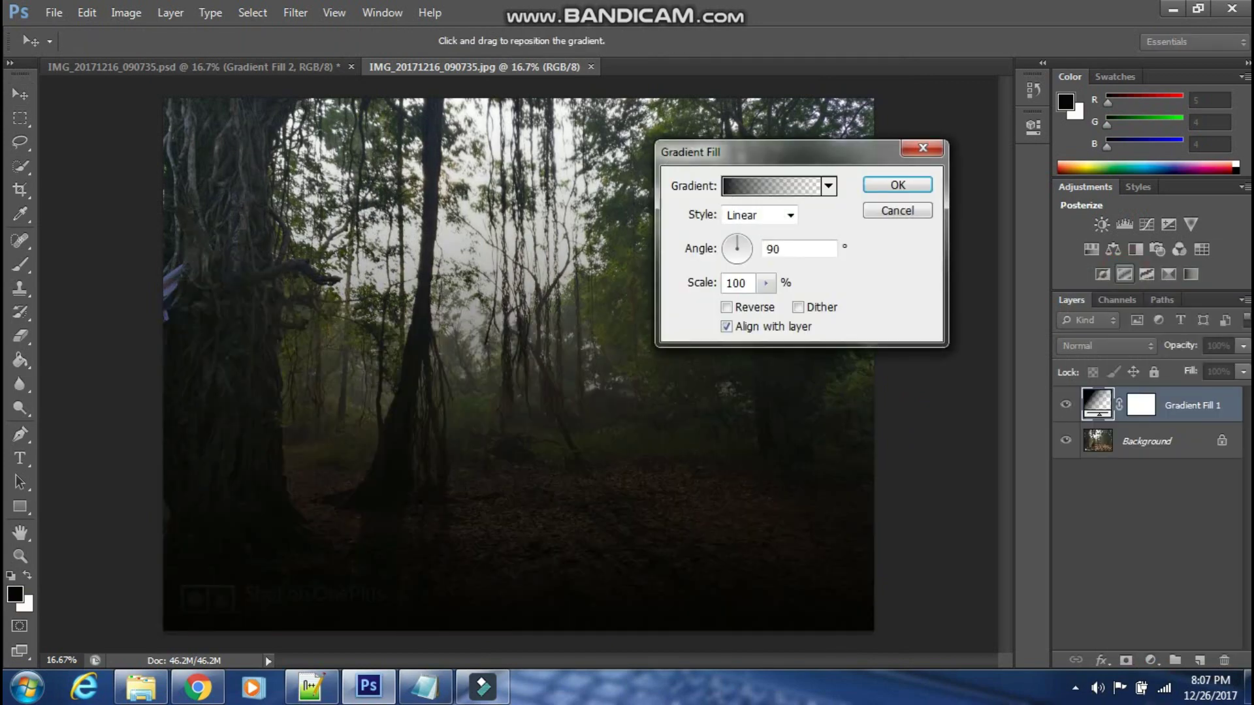
left_click(762, 186)
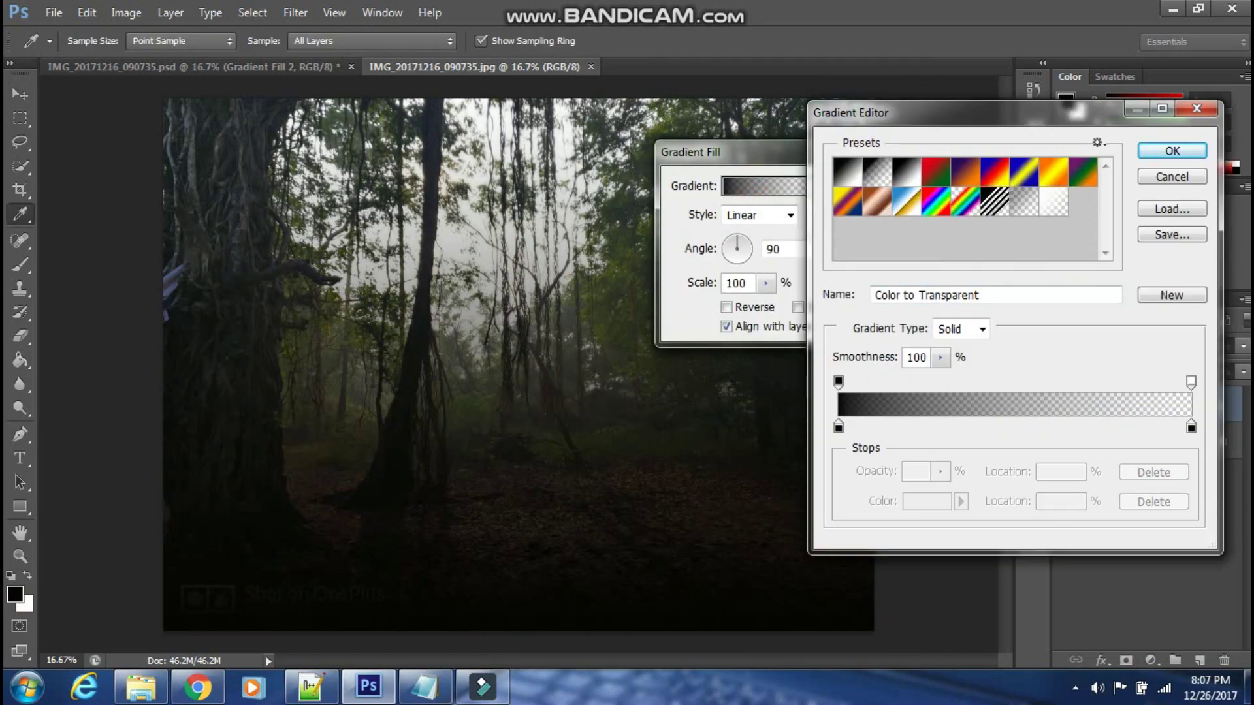
left_click(1003, 295)
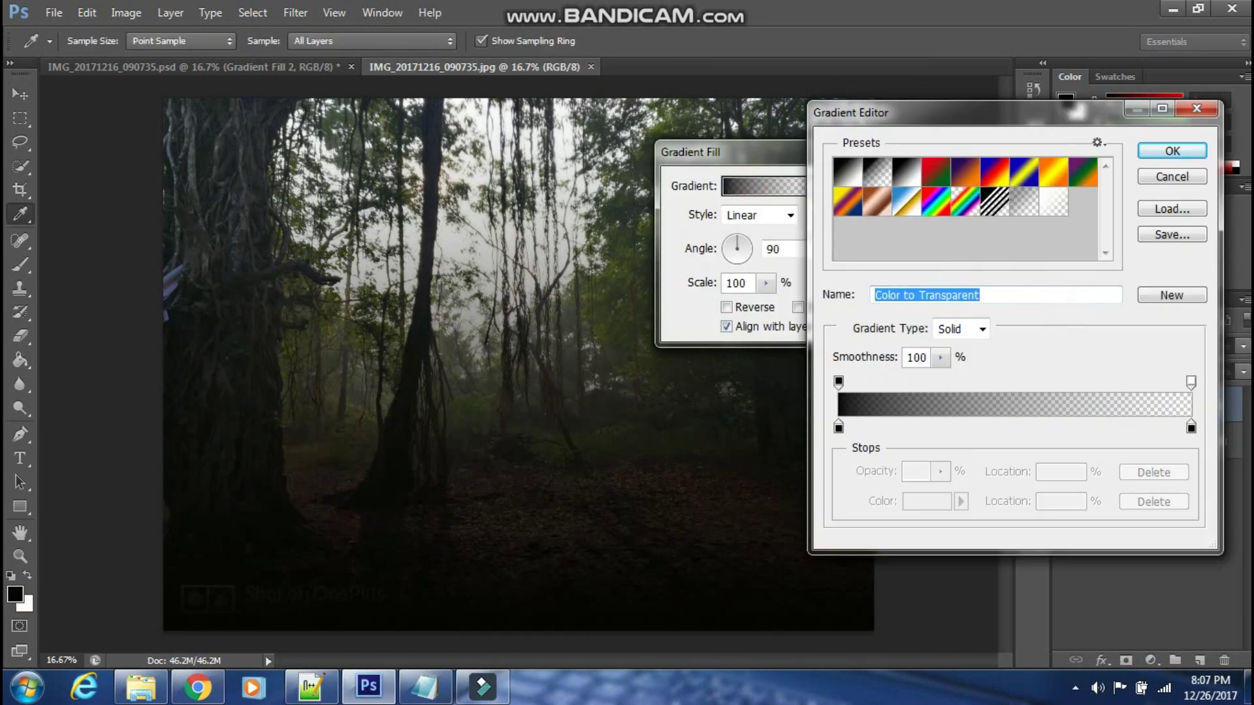
left_click_drag(1191, 428, 839, 428)
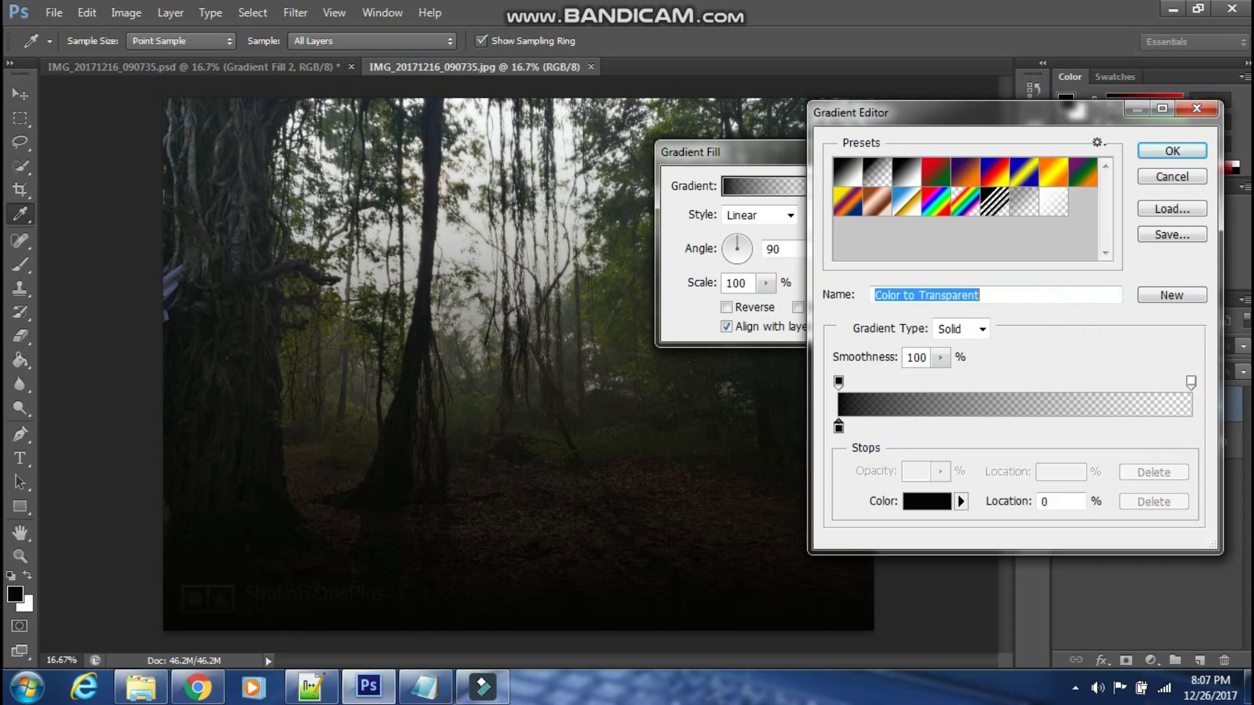
Step: Change the note to 'Now go to color and pick the following color'
left_click(425, 687)
key("ctrl+a")
key("Delete")
type("Now ")
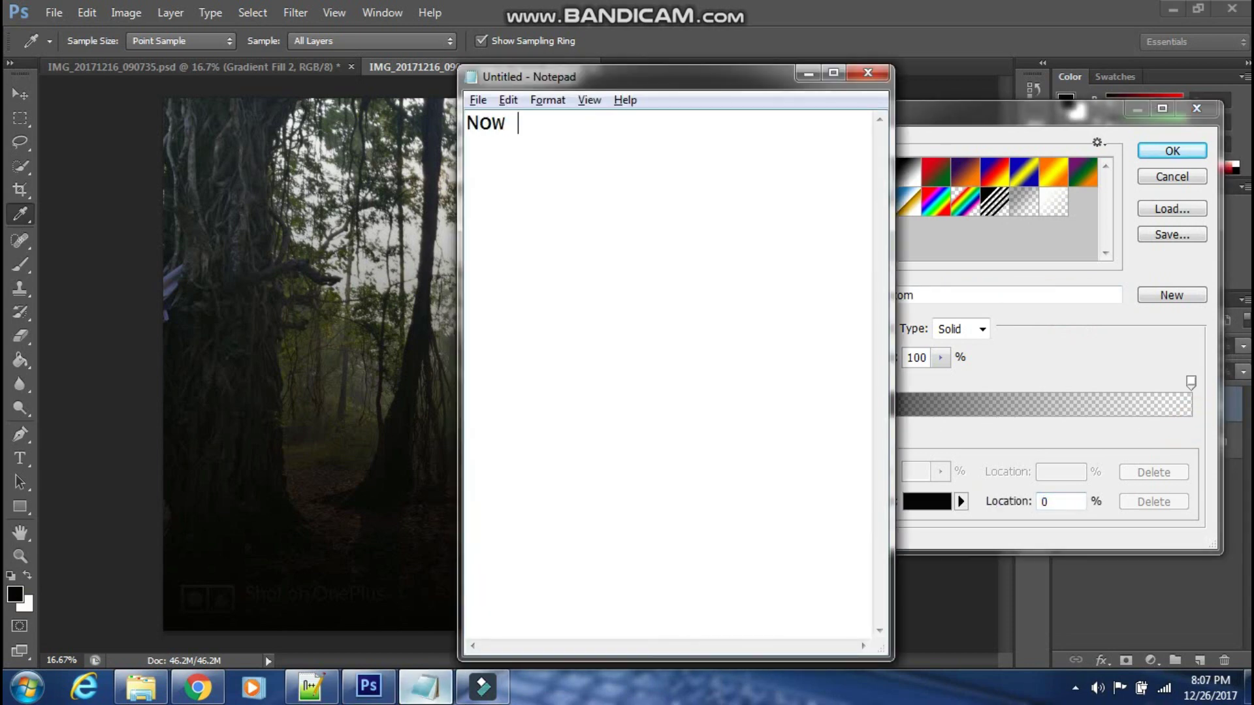
type("got")
key("BackSpace")
key("BackSpace")
type("to color")
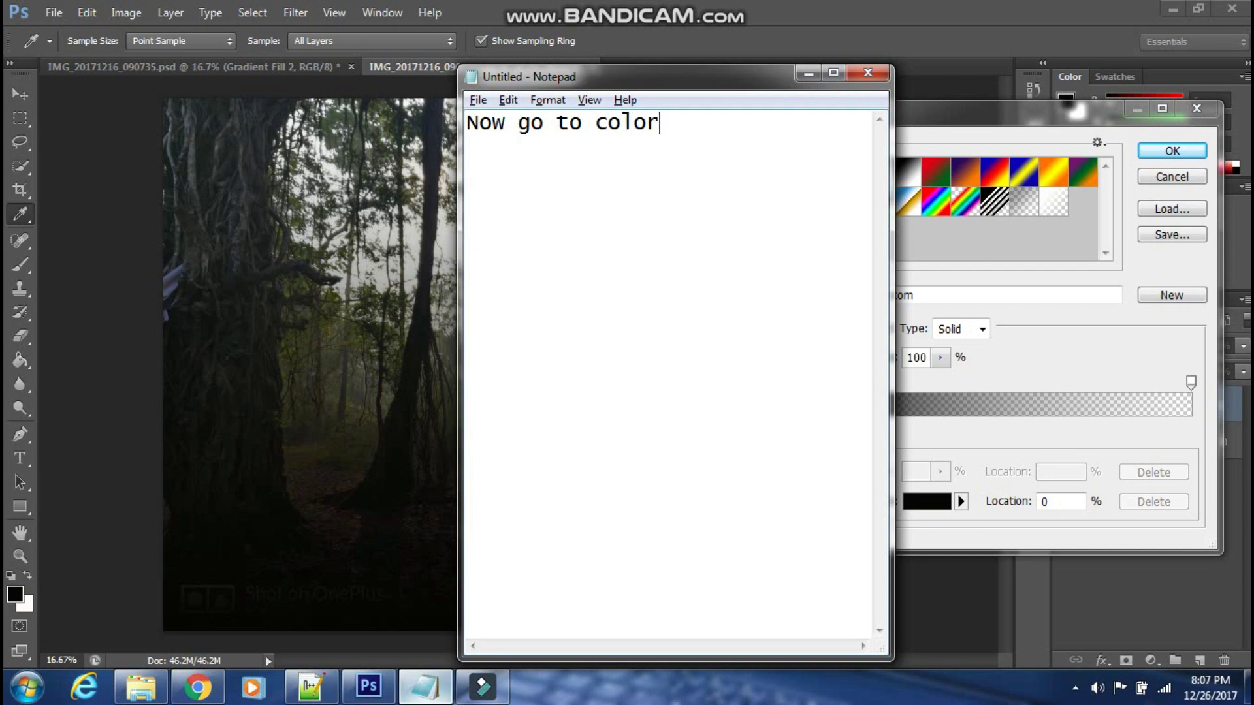
type(" and pick the ")
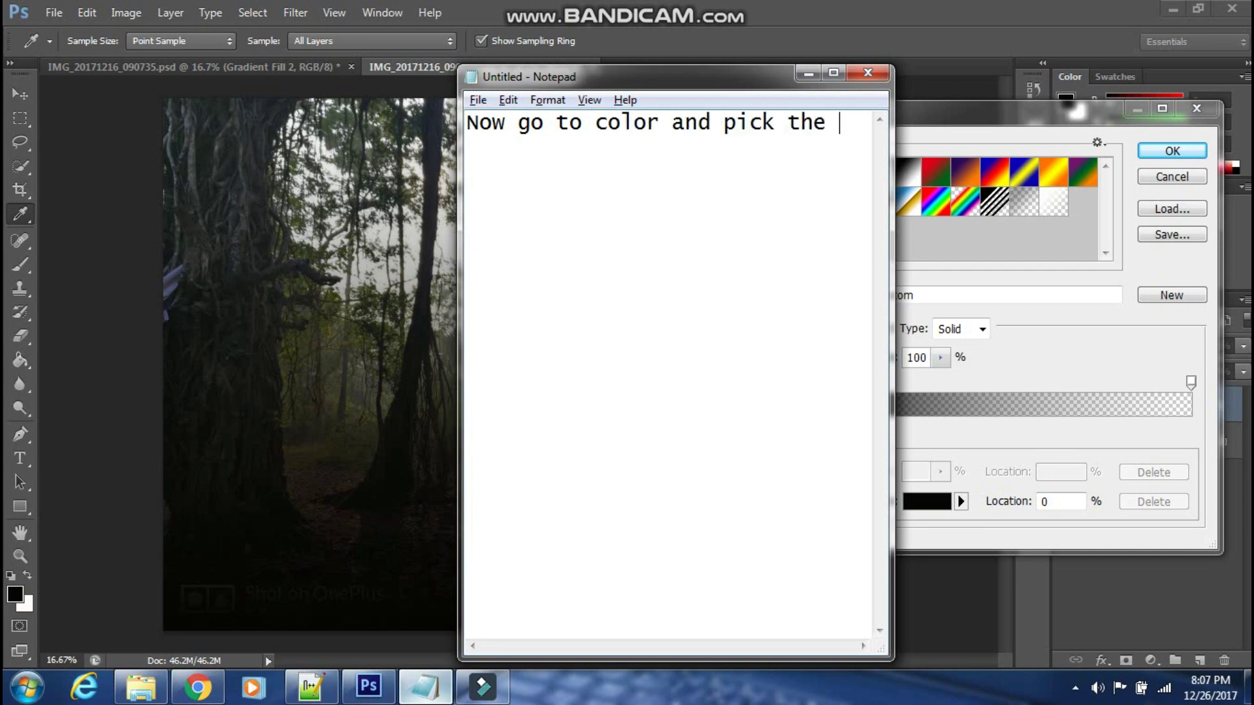
type("following color")
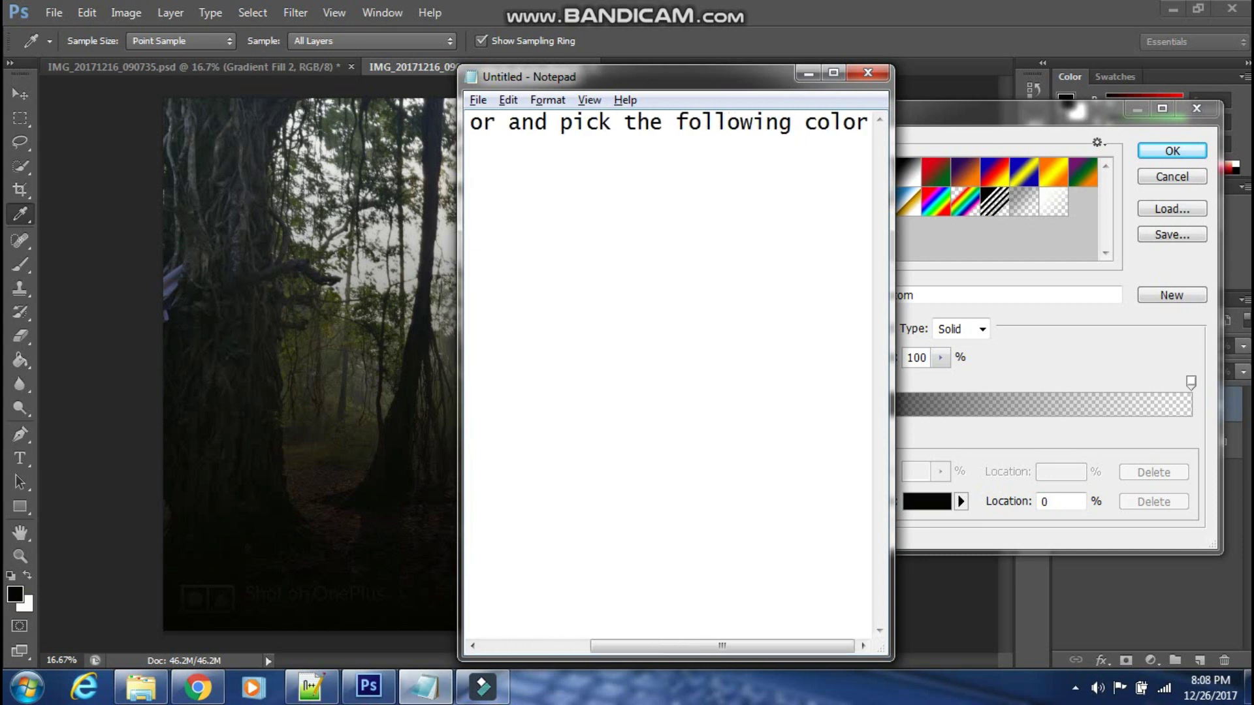
left_click(140, 527)
Step: Set the stop colour to H 47, S 36, B 99 in the Color Picker
left_click(928, 501)
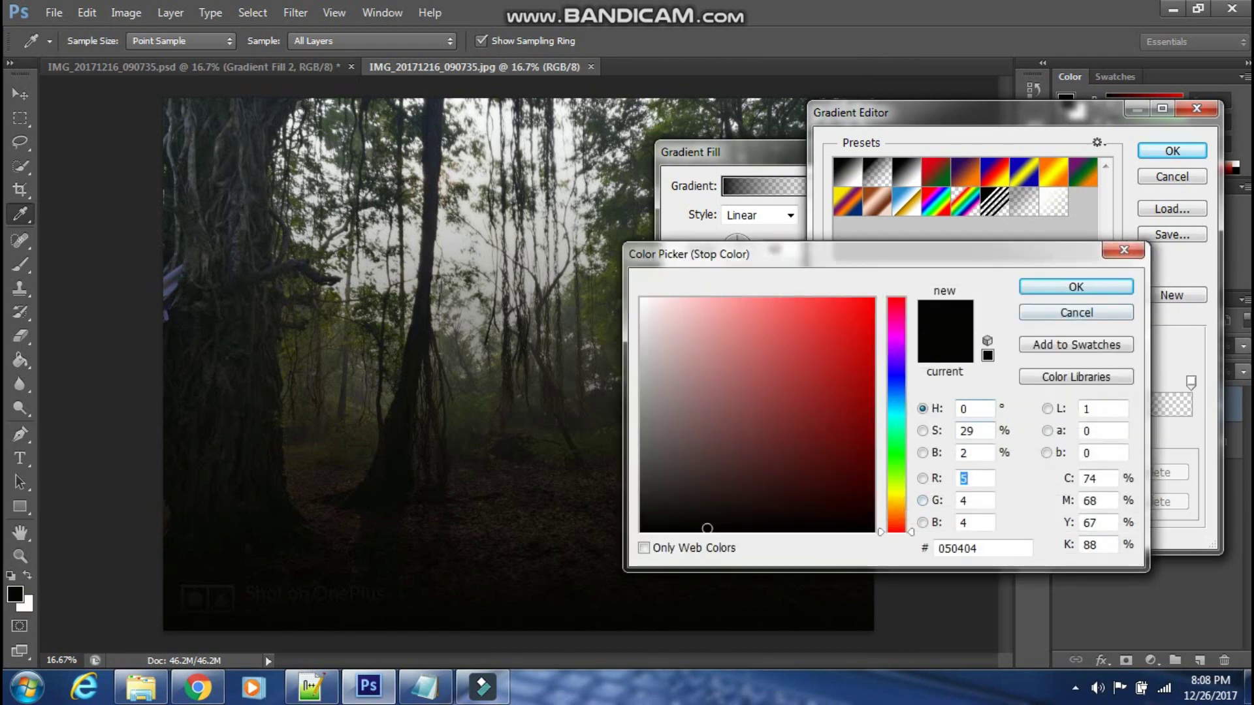
key("shift+Tab")
key("shift+Tab")
key("shift+Tab")
type("47")
key("Tab")
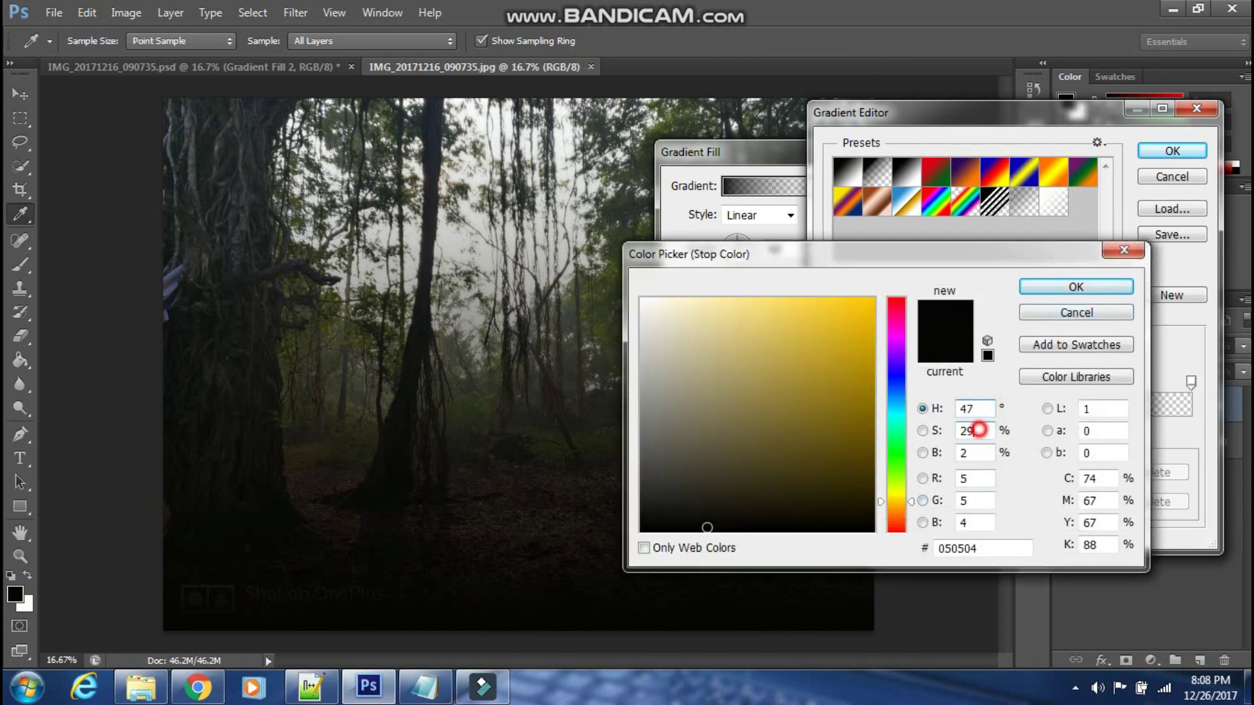
type("36")
key("Tab")
key("BackSpace")
type("99")
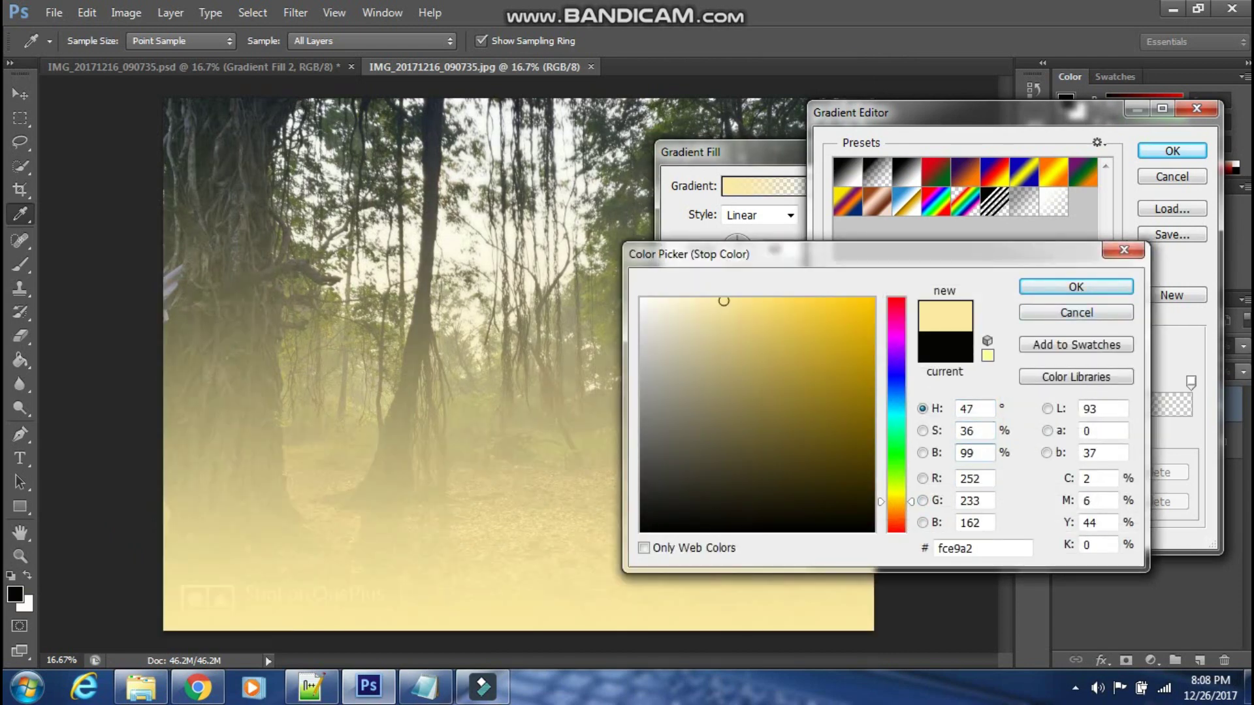
left_click(425, 685)
left_click_drag(742, 73, 578, 81)
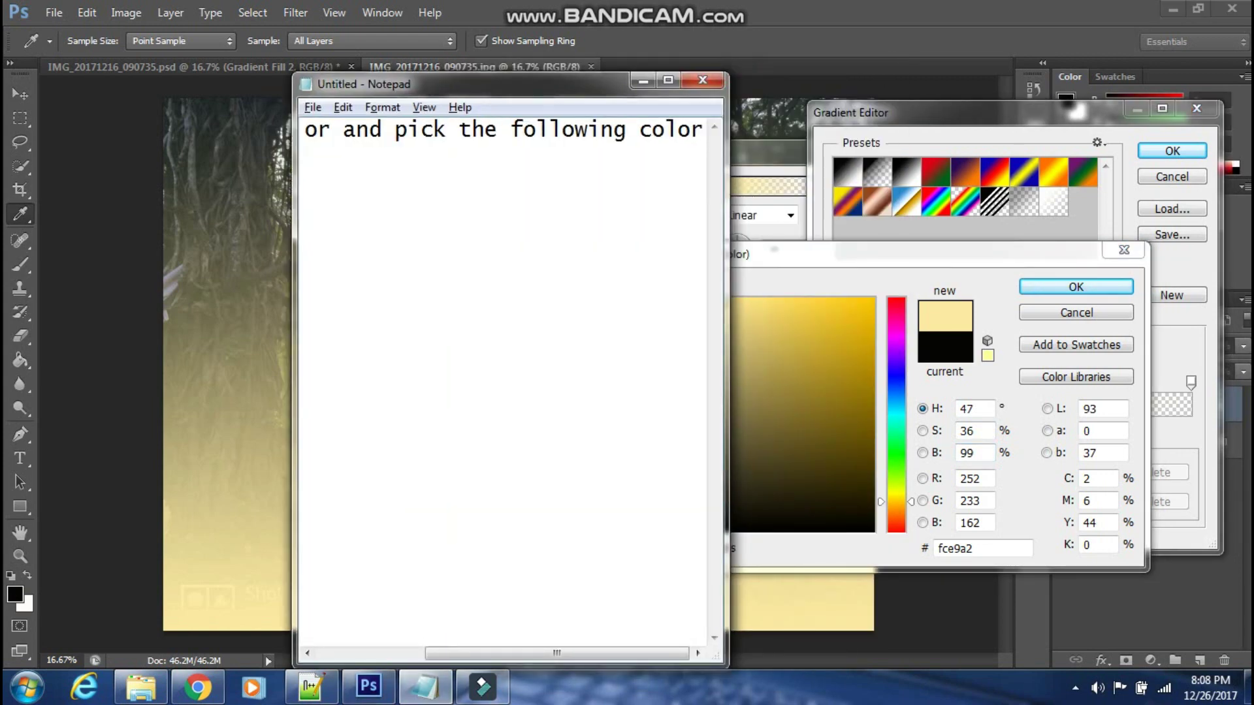
Step: Note the H 47, S 36, B 99 values, then confirm the light-yellow stop and gradient
key("ctrl+a")
type("H ads")
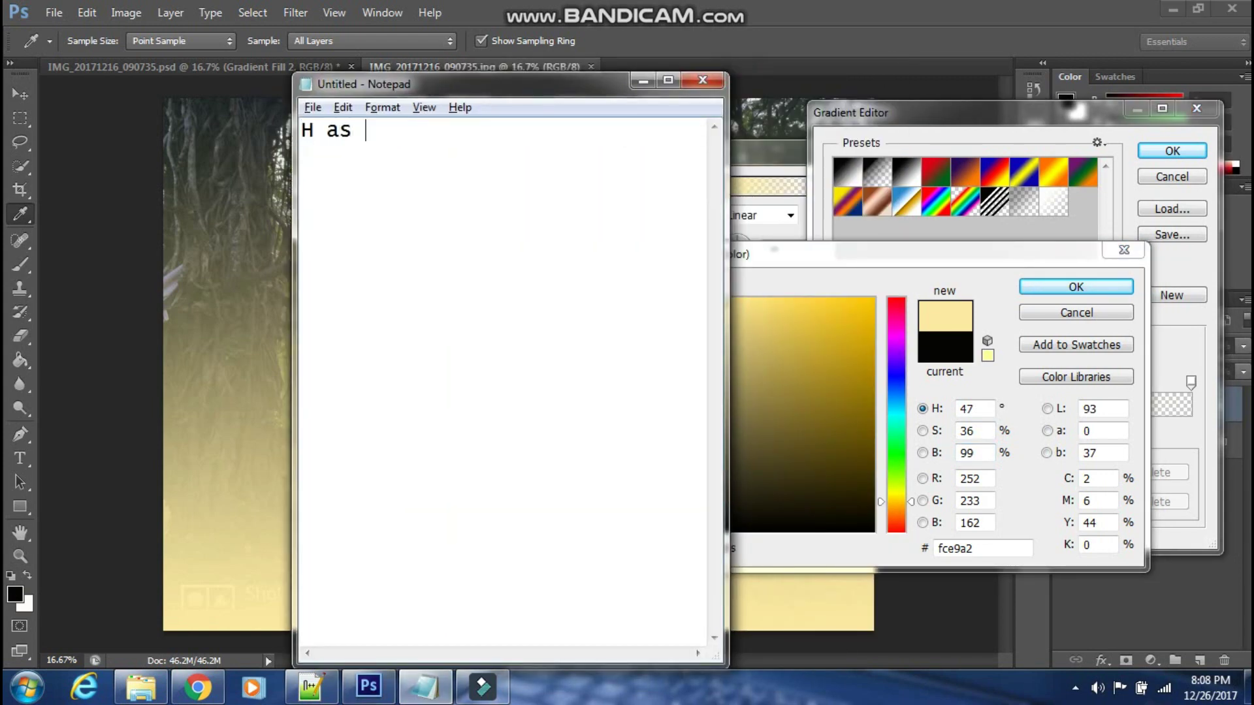
type(" ad")
key("BackSpace")
key("BackSpace")
key("BackSpace")
type("s 36 ")
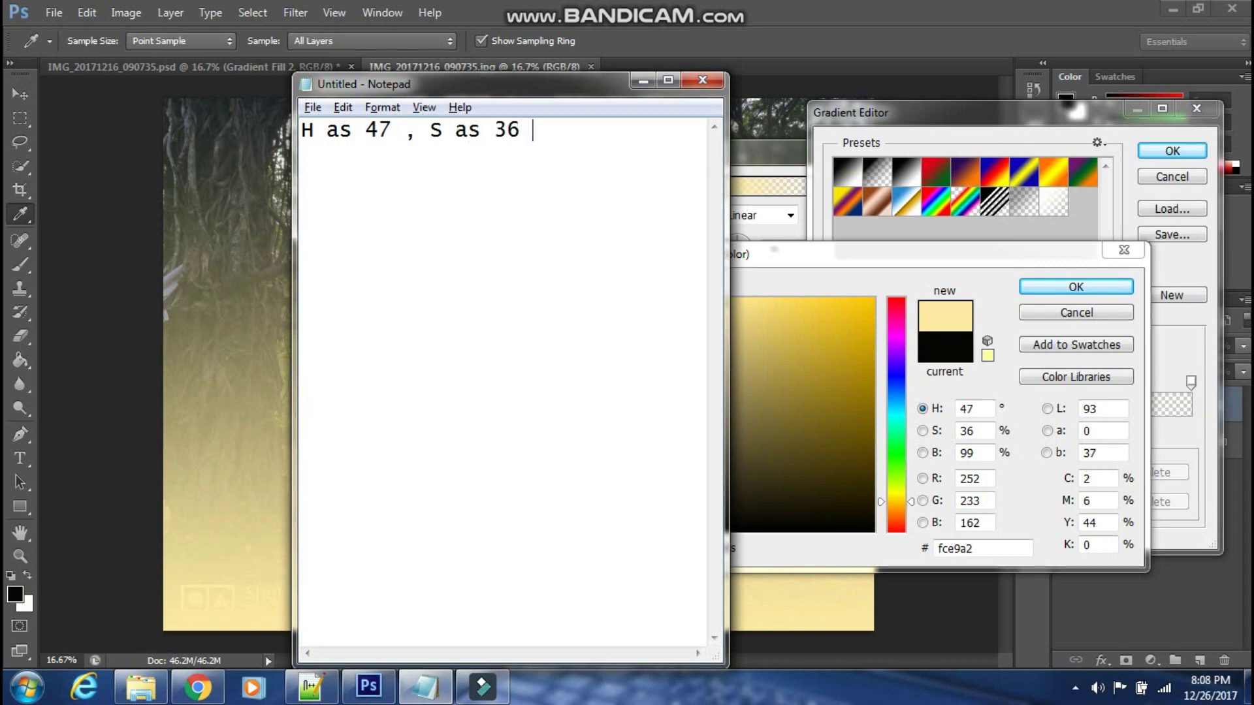
type("and B as 99")
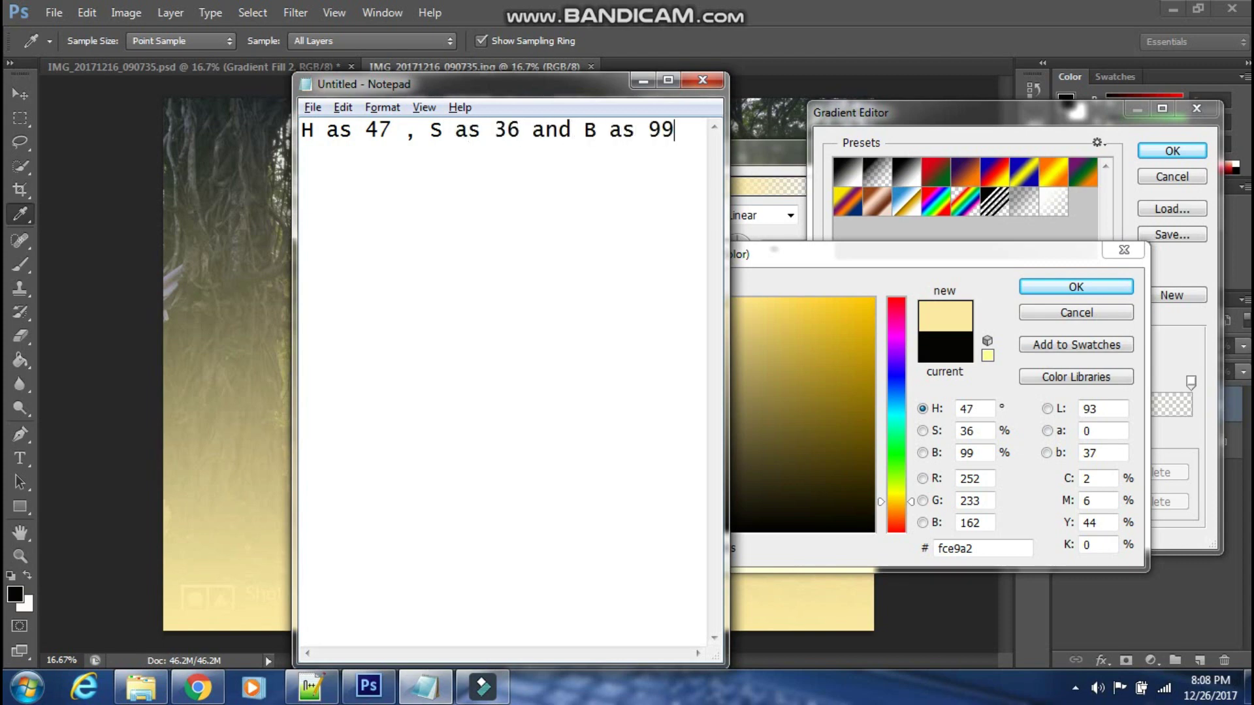
left_click(762, 147)
left_click(1076, 287)
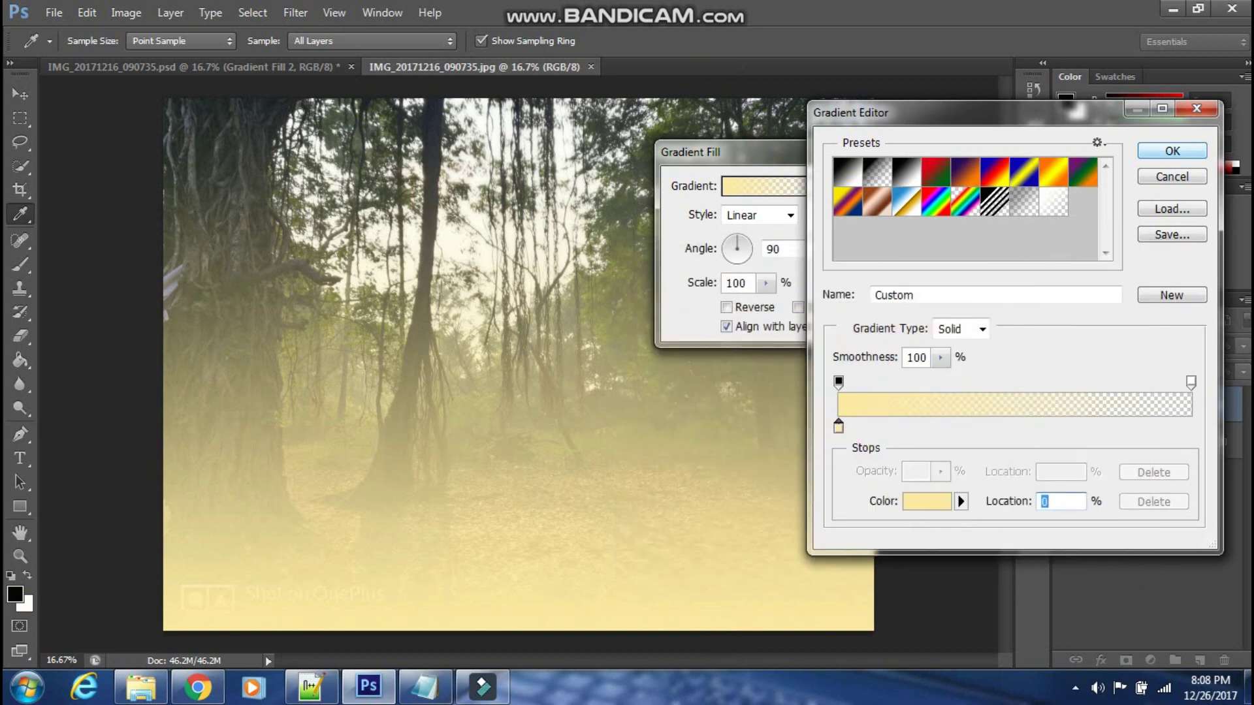
left_click(1173, 151)
Step: Note 'change the style to radial' and set the gradient fill style to Radial
left_click(425, 686)
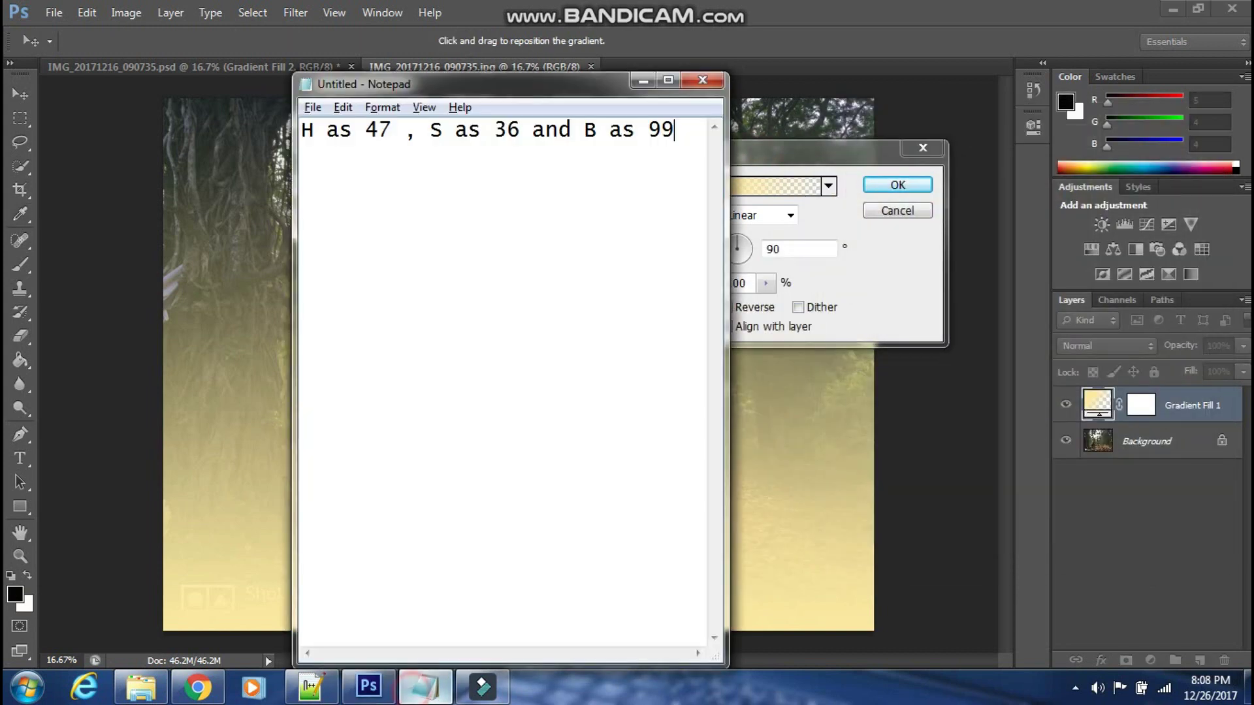
left_click_drag(457, 83, 346, 84)
key("ctrl+a")
key("BackSpace")
type("After")
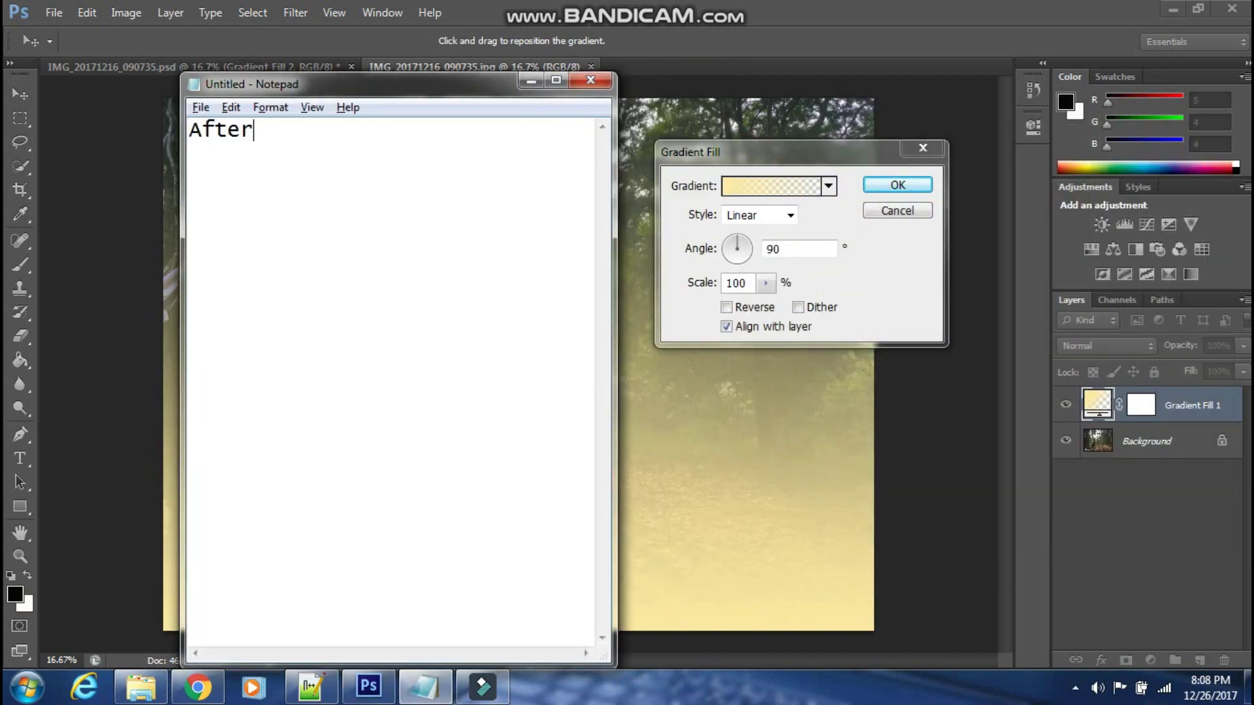
type(" that change")
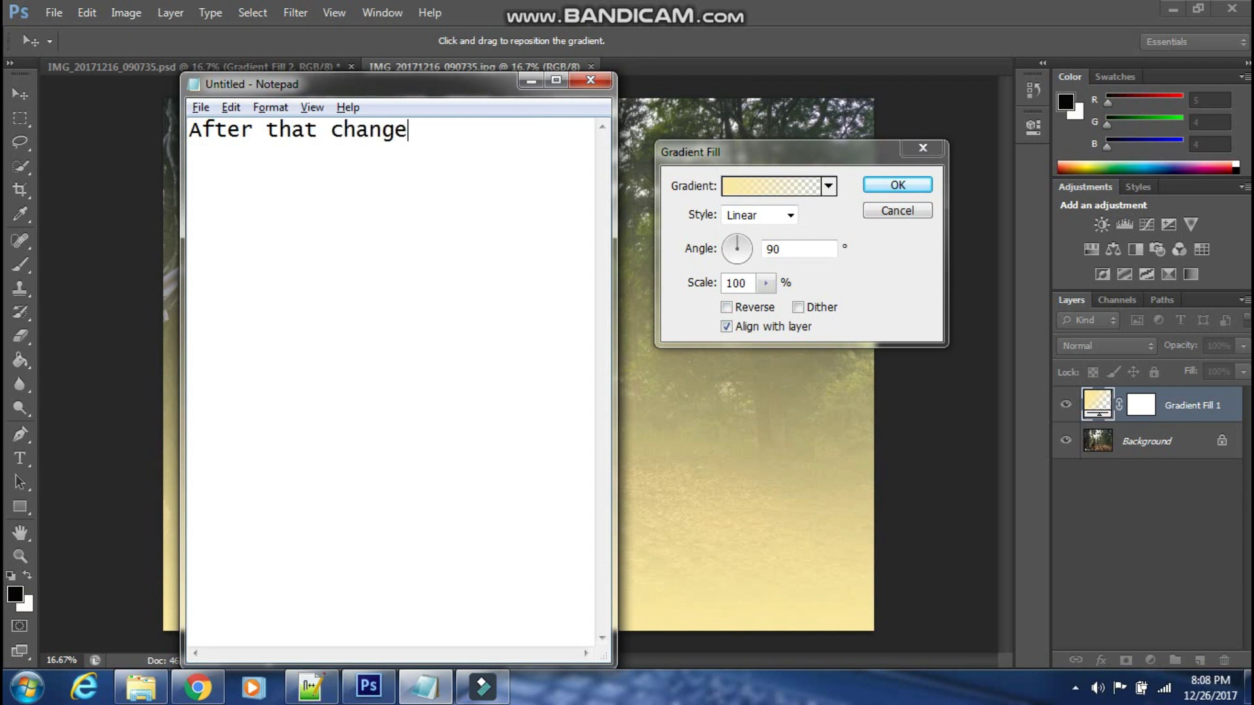
type(" the style to ")
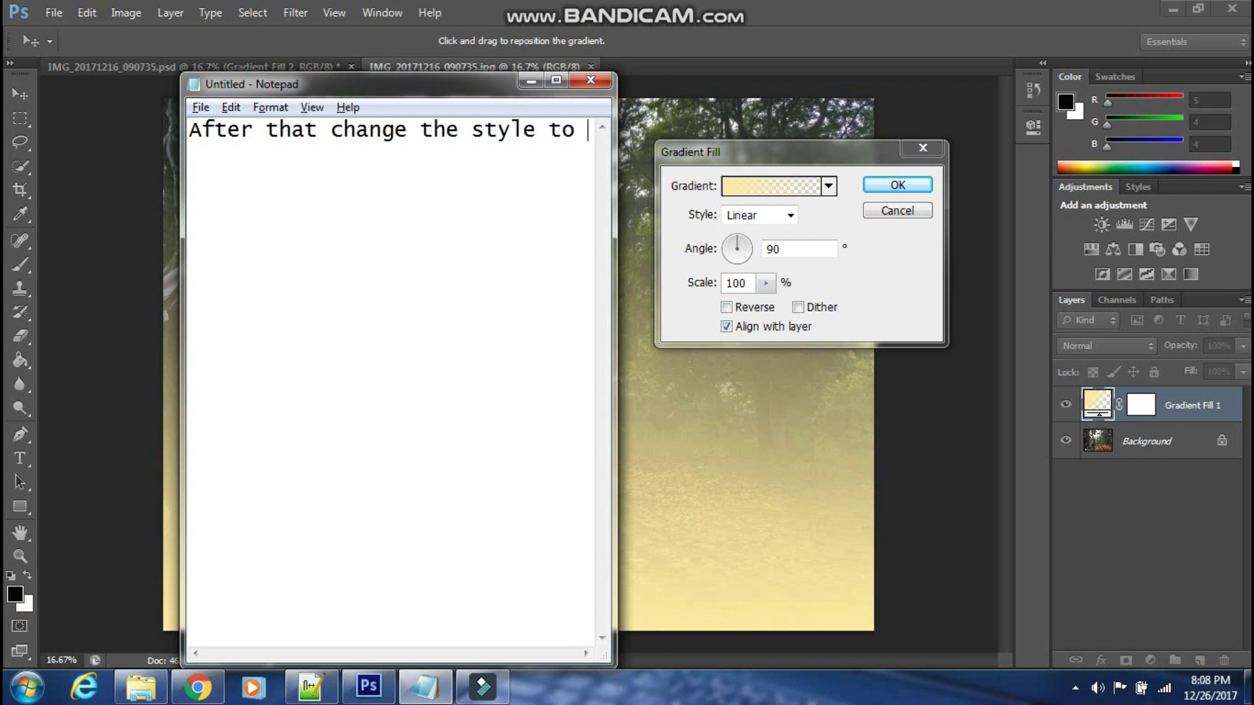
type("radial")
left_click(790, 215)
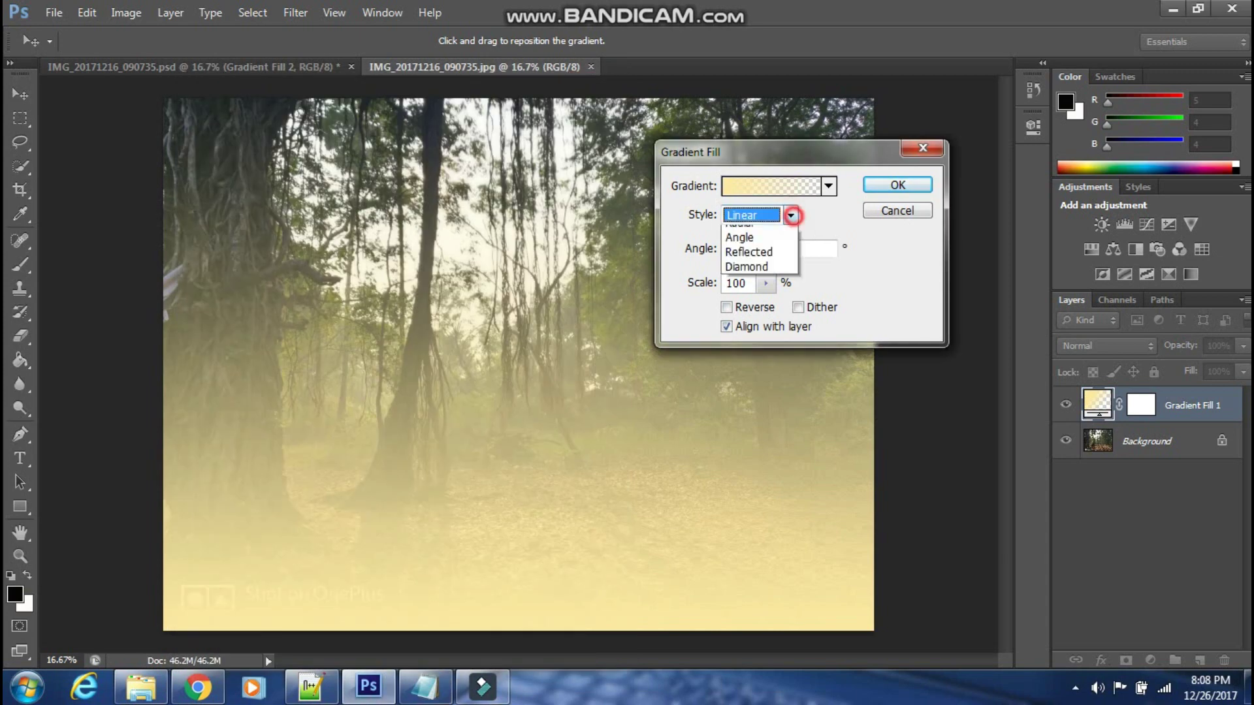
left_click(744, 249)
Step: Note where the sunrays come from and drag the radial glow toward the top of the canvas
key("alt+Tab")
key("ctrl+a")
type("N")
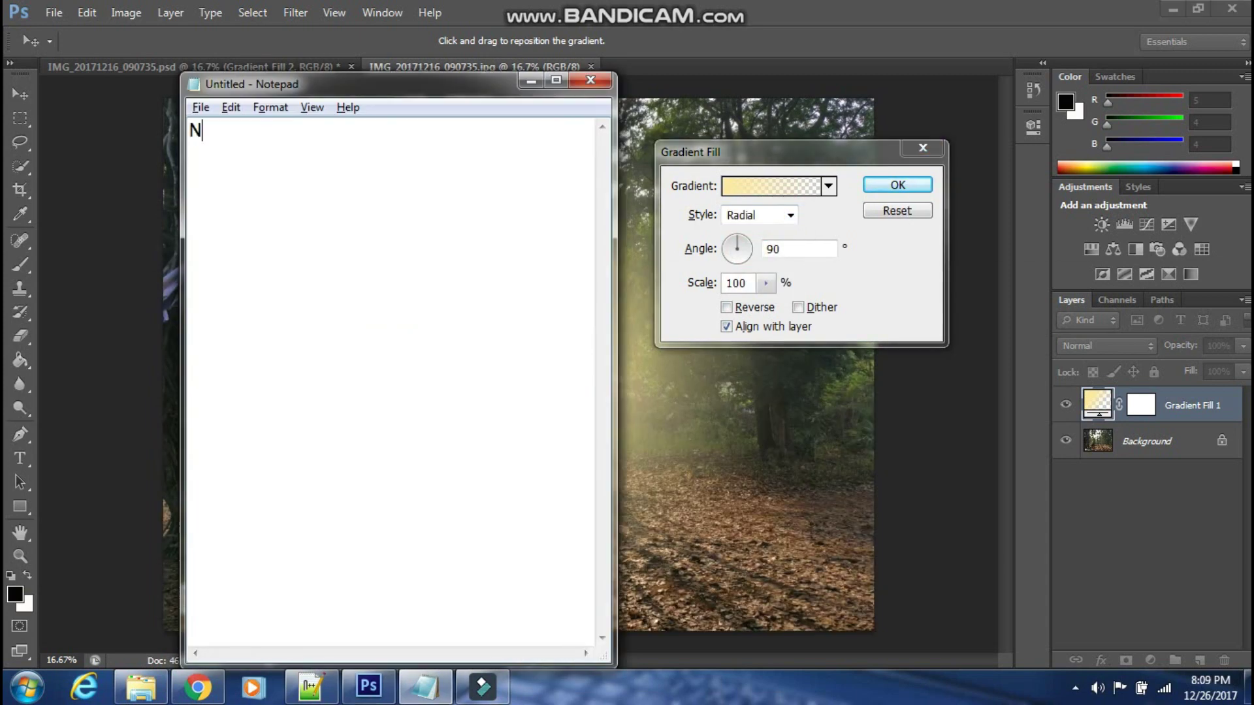
type("ow place it")
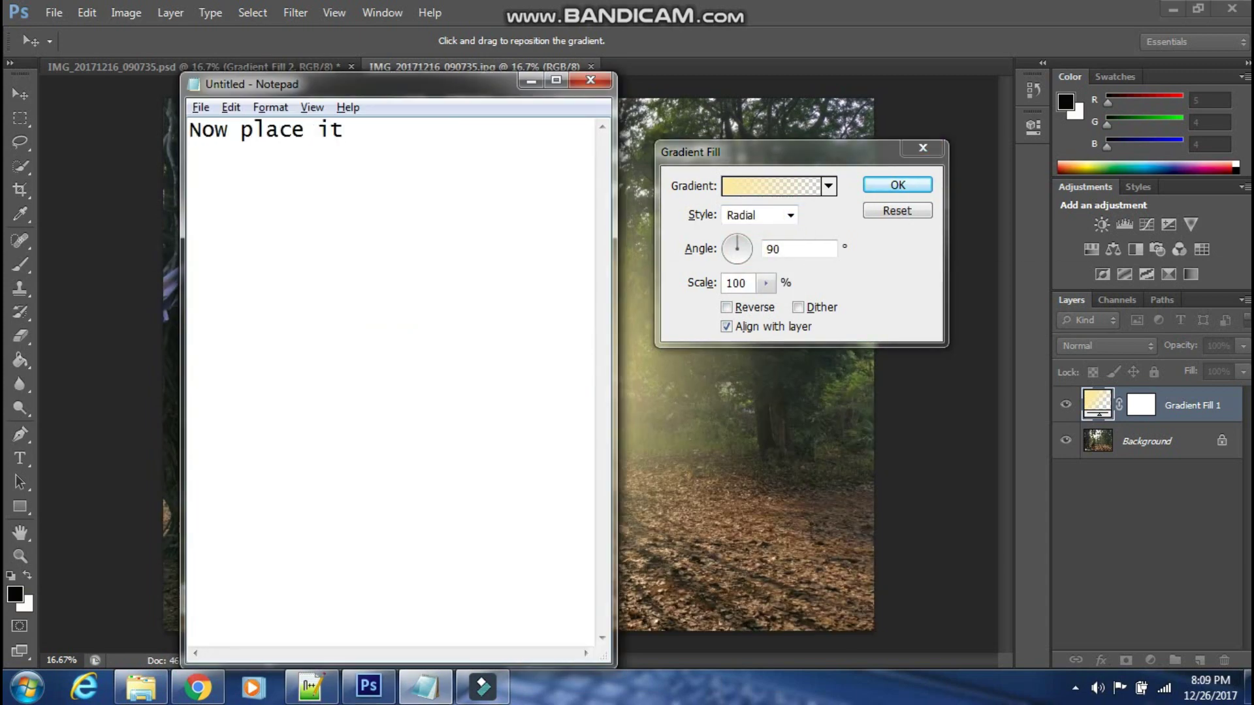
type(" at an area")
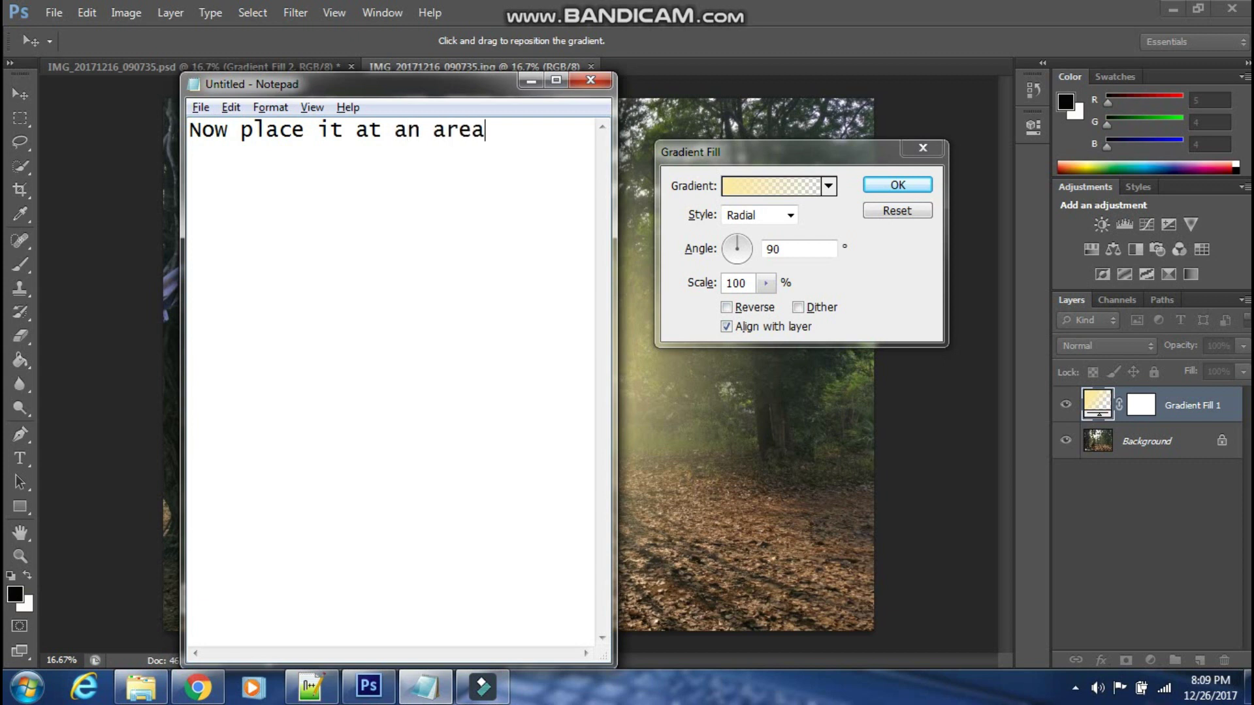
type("from where ")
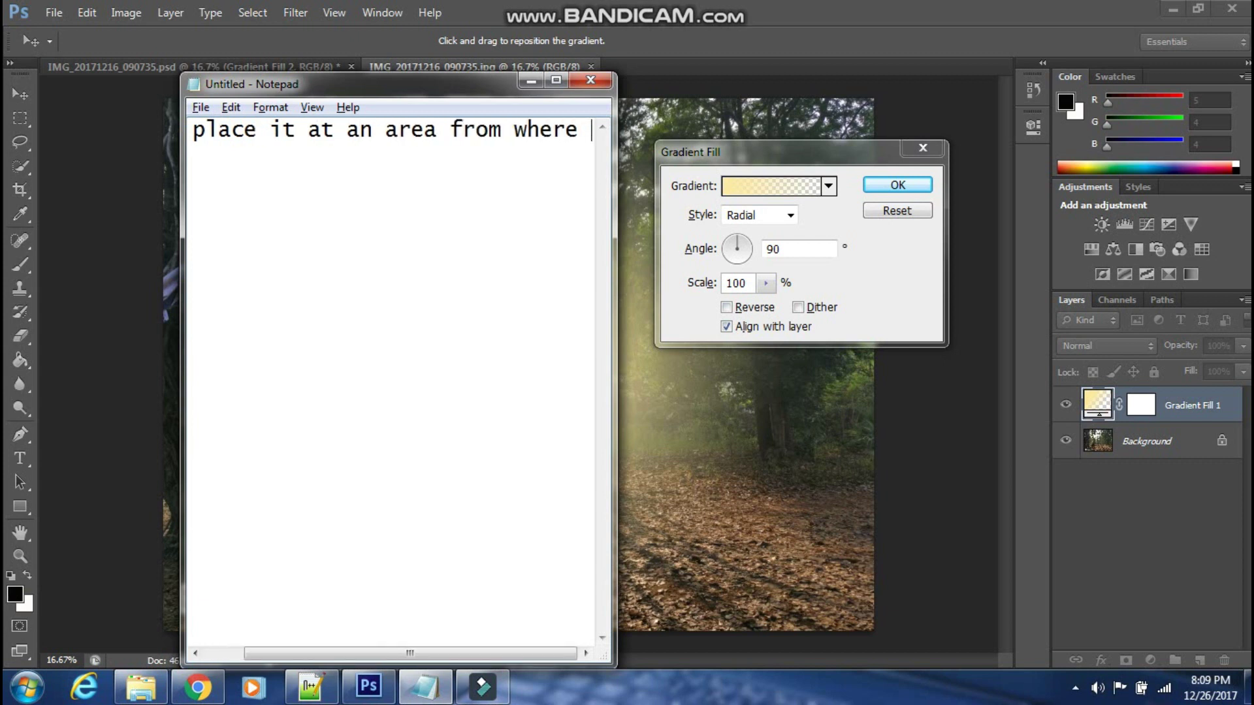
type("thje ")
type("sun")
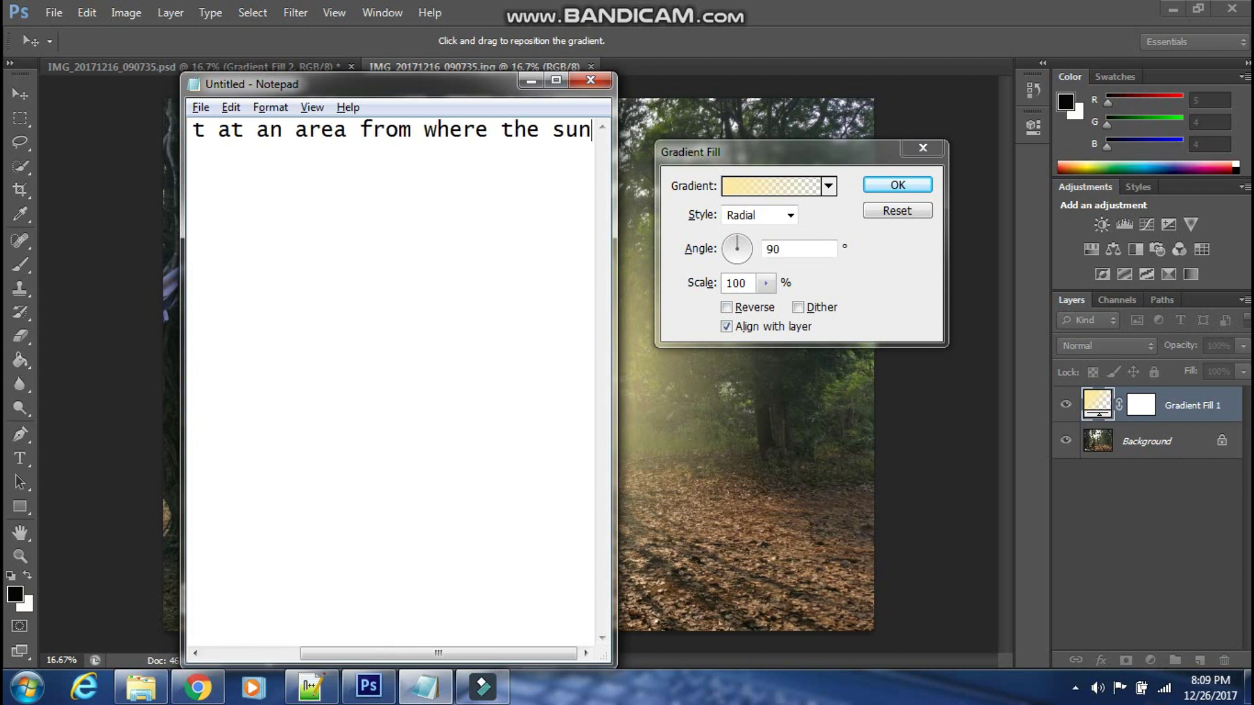
type("rays will be ")
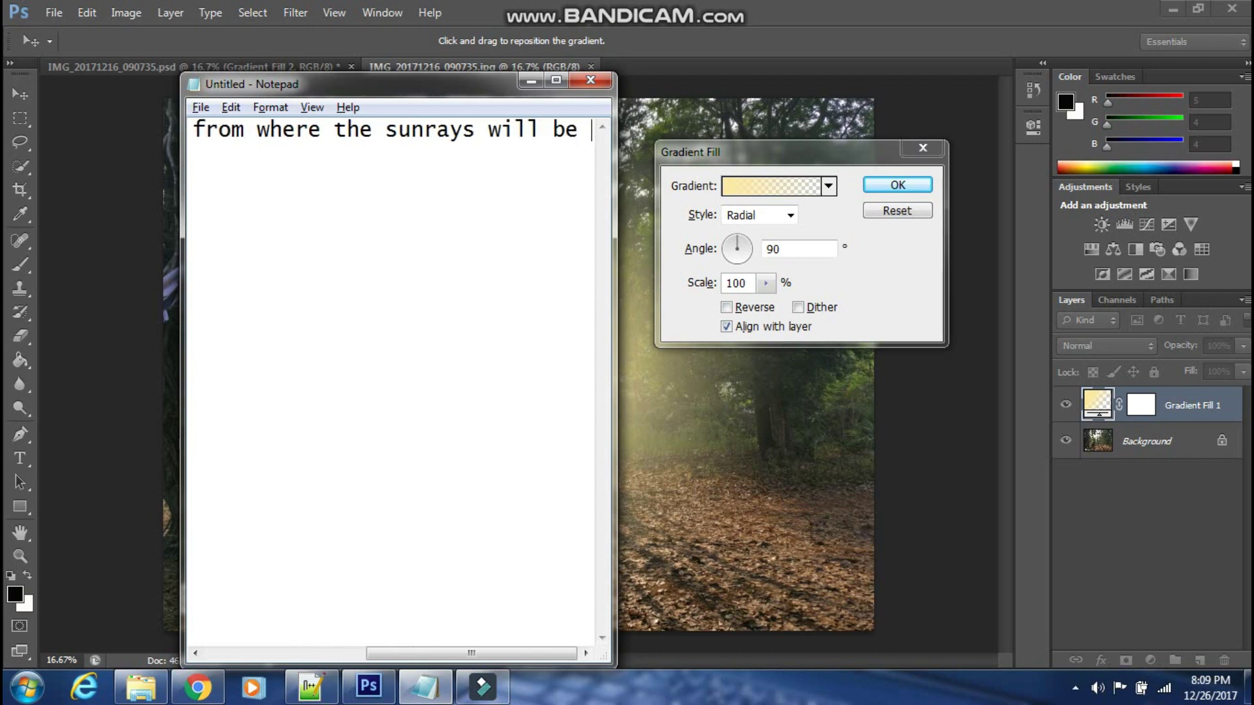
type("coming")
key("alt+Tab")
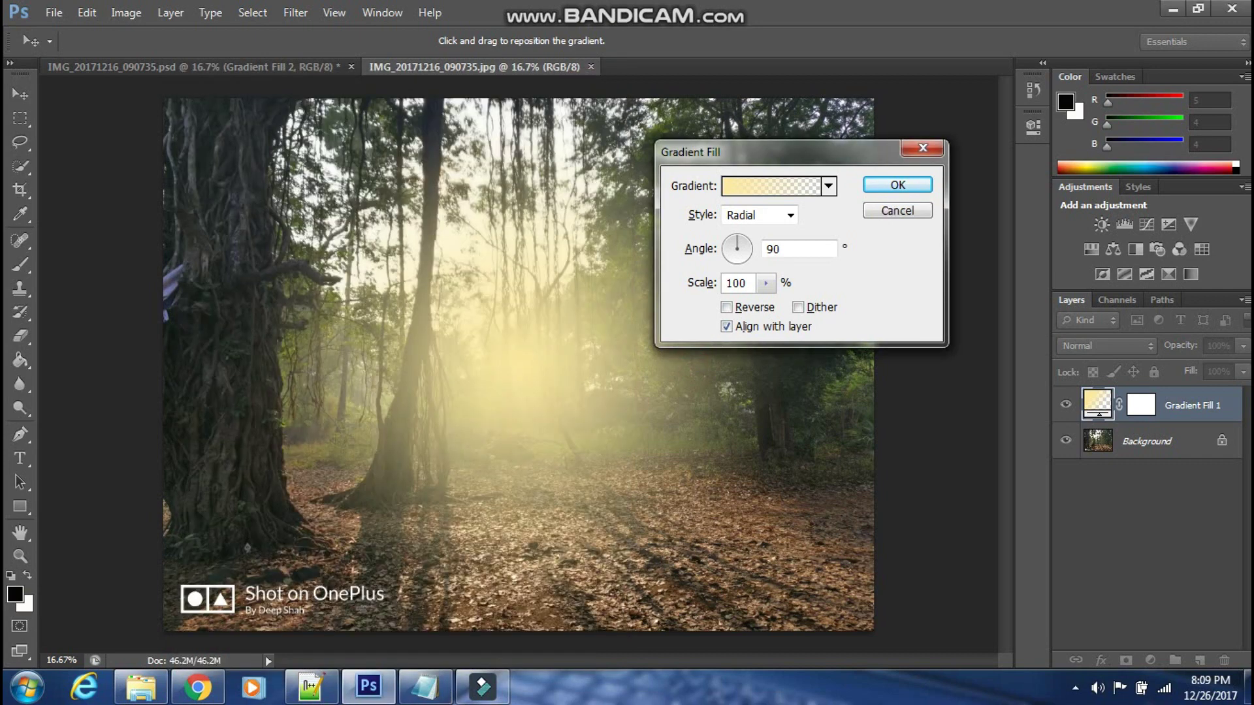
left_click_drag(627, 320, 405, 130)
Step: Change the note to 'Now change blending mode to Soft Light'
key("alt+Tab")
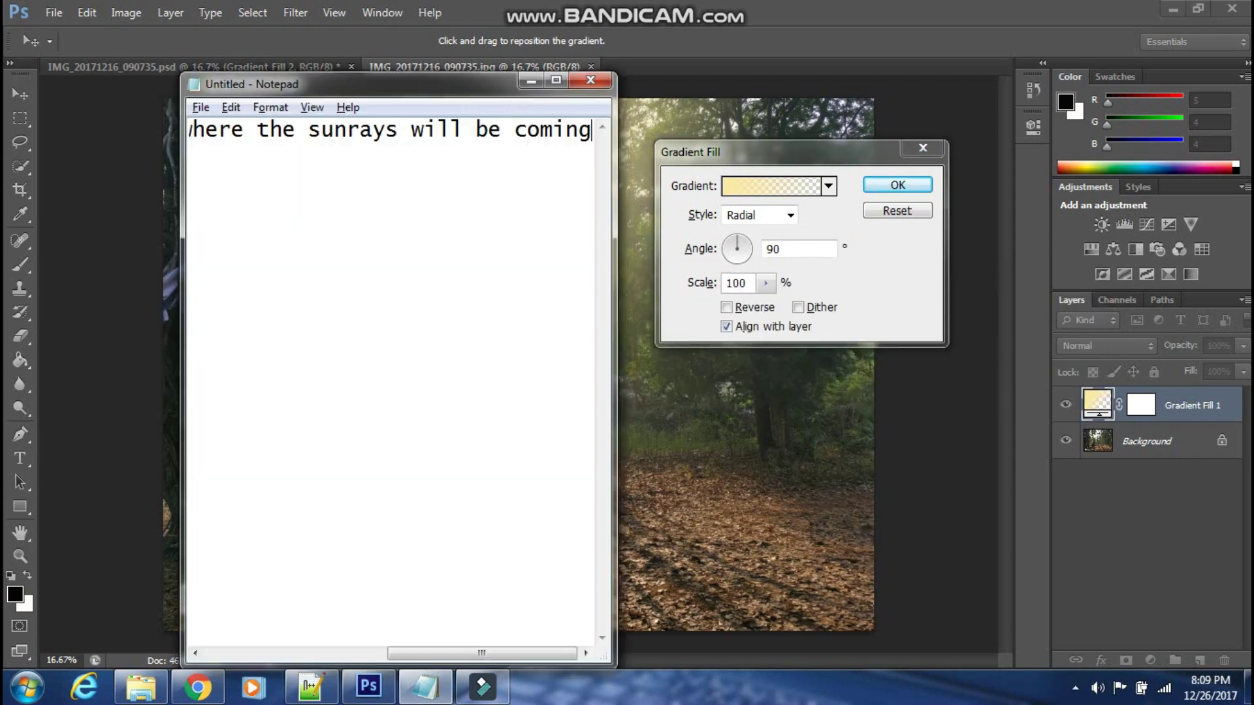
key("ctrl+a")
key("BackSpace")
type("Now chnage")
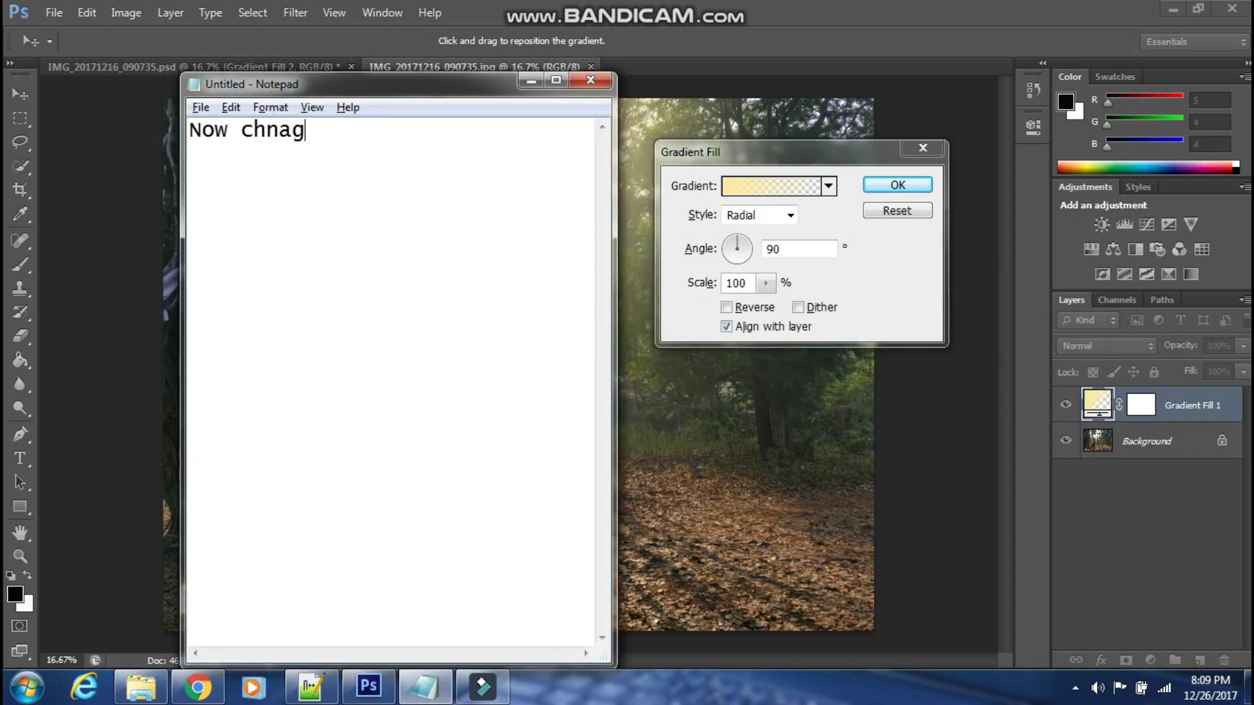
key("BackSpace")
key("BackSpace")
key("BackSpace")
type("ange it's ble")
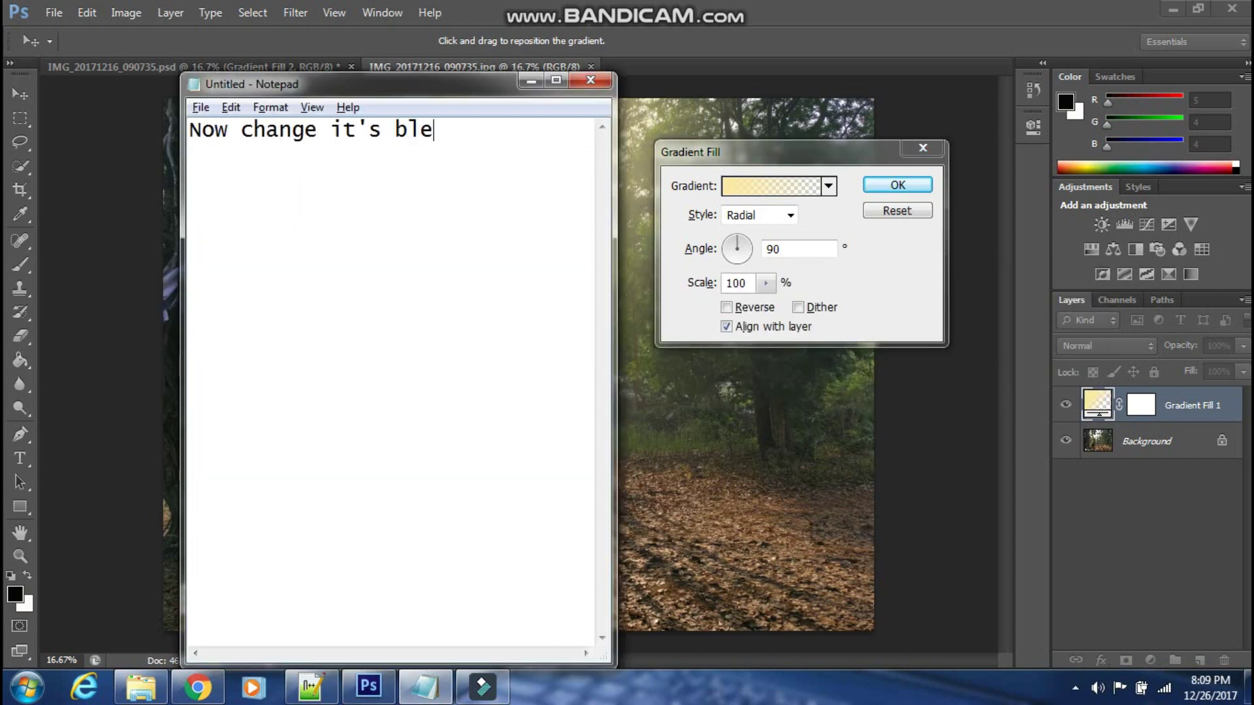
type("ngding mode to ")
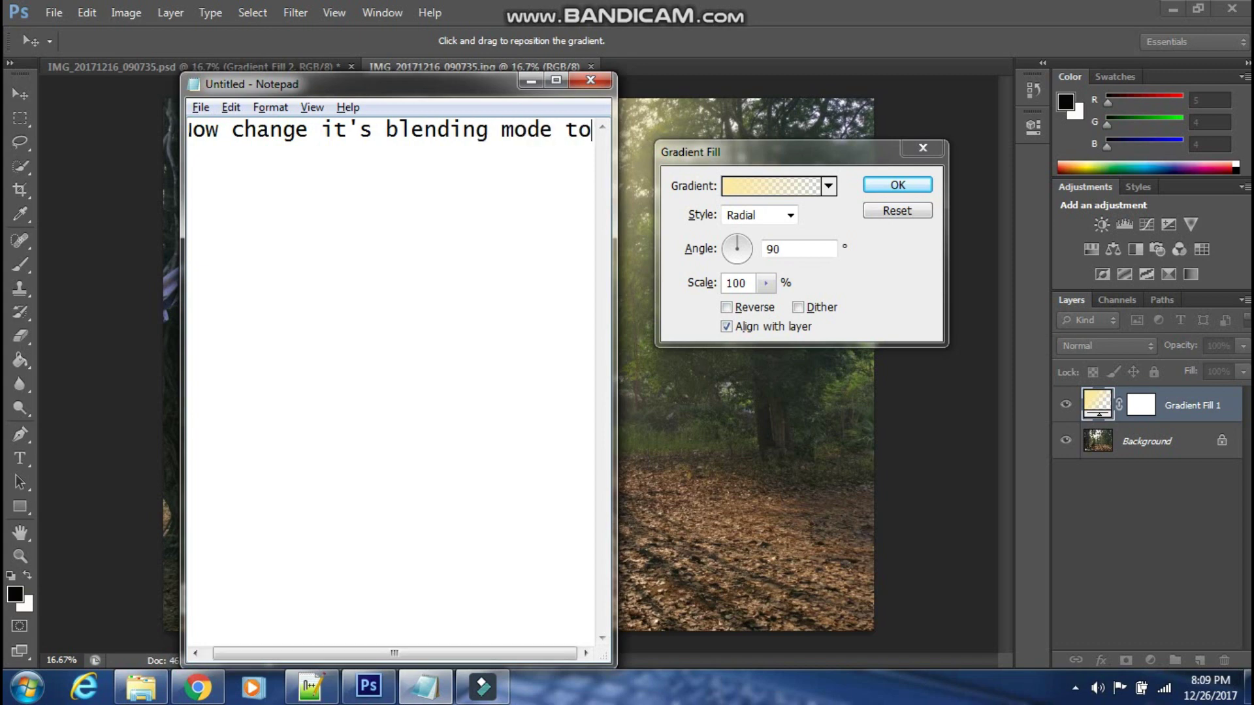
type("Soft Ligh")
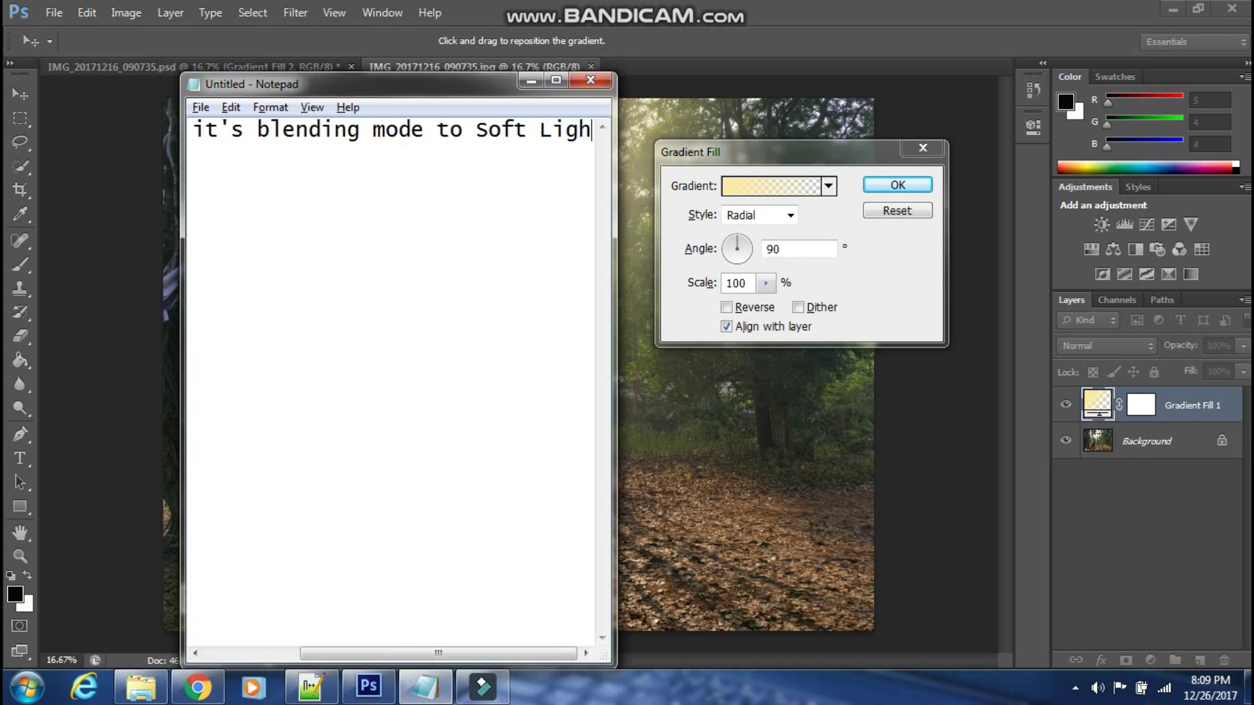
type("t")
left_click(531, 80)
left_click(897, 185)
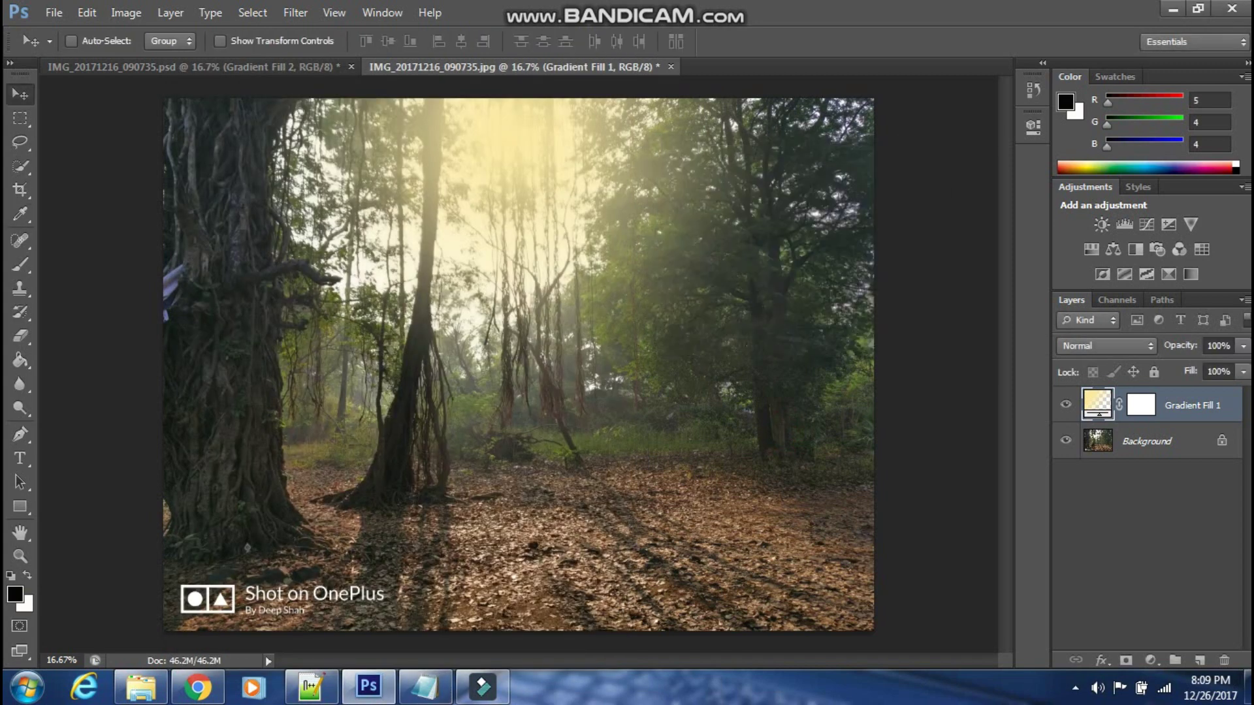
left_click(1105, 346)
left_click(1076, 243)
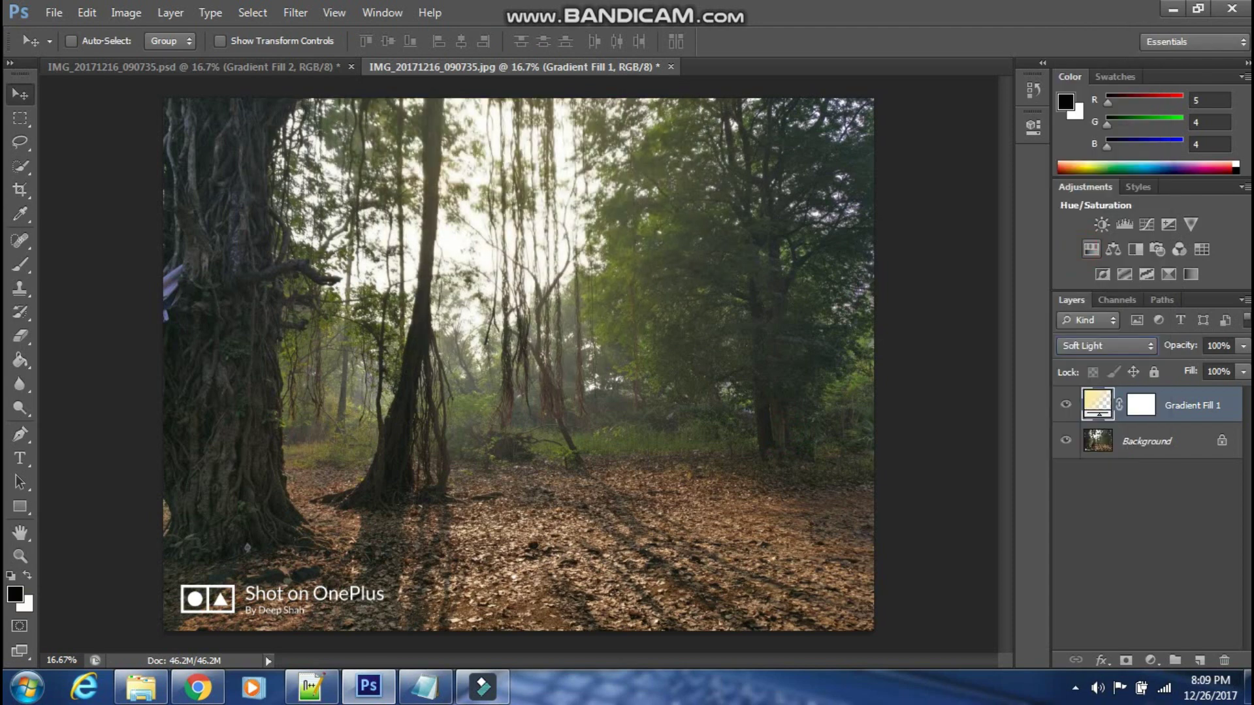
key("alt+Tab")
key("ctrl+a")
type("Now crea")
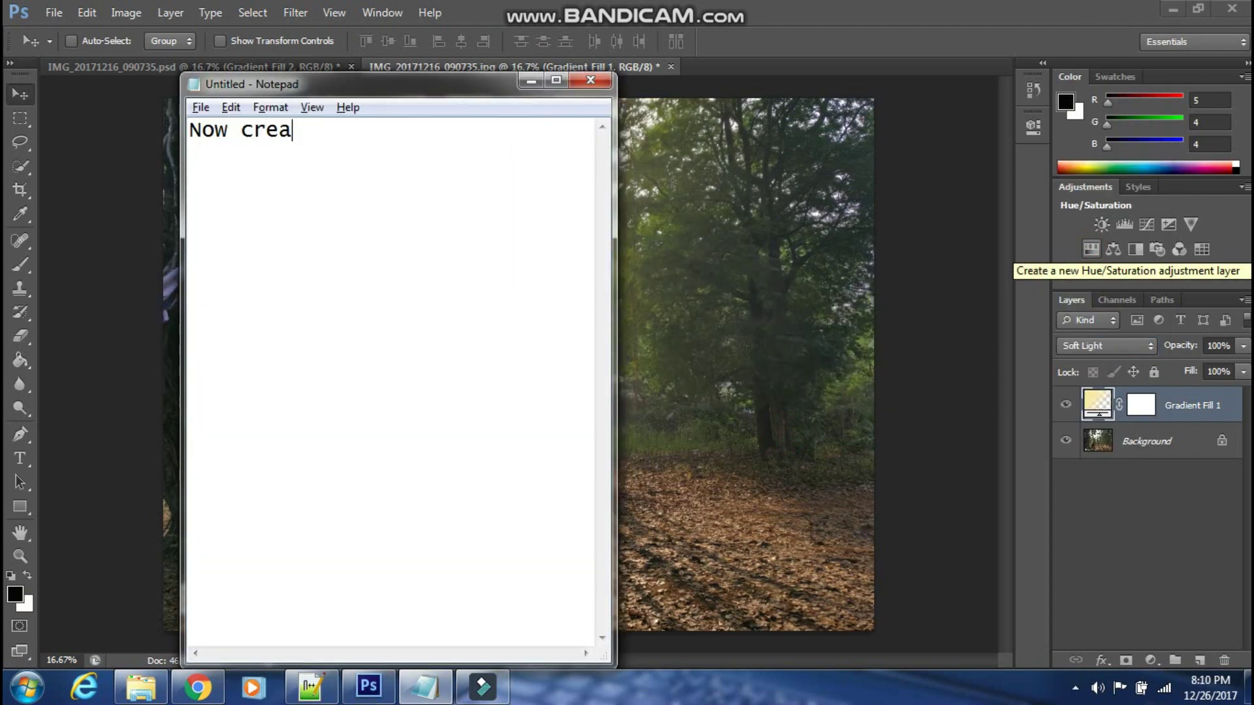
type("te acopy of t")
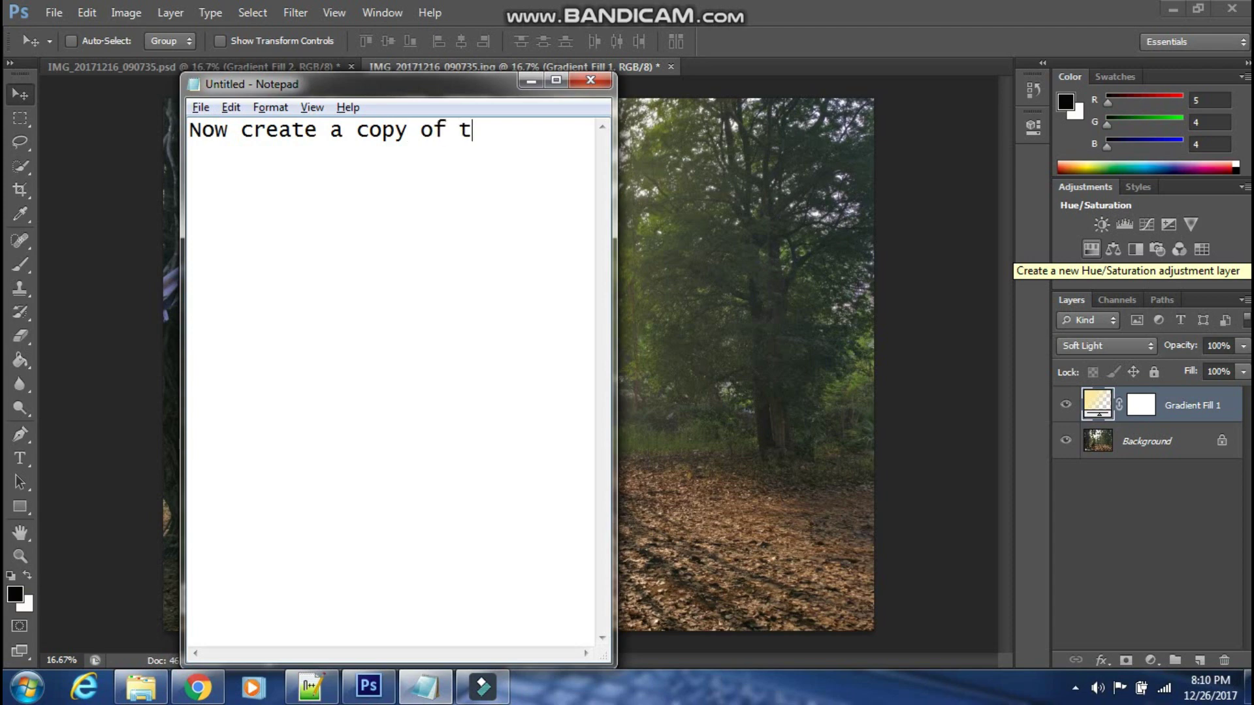
type("hat layer by ")
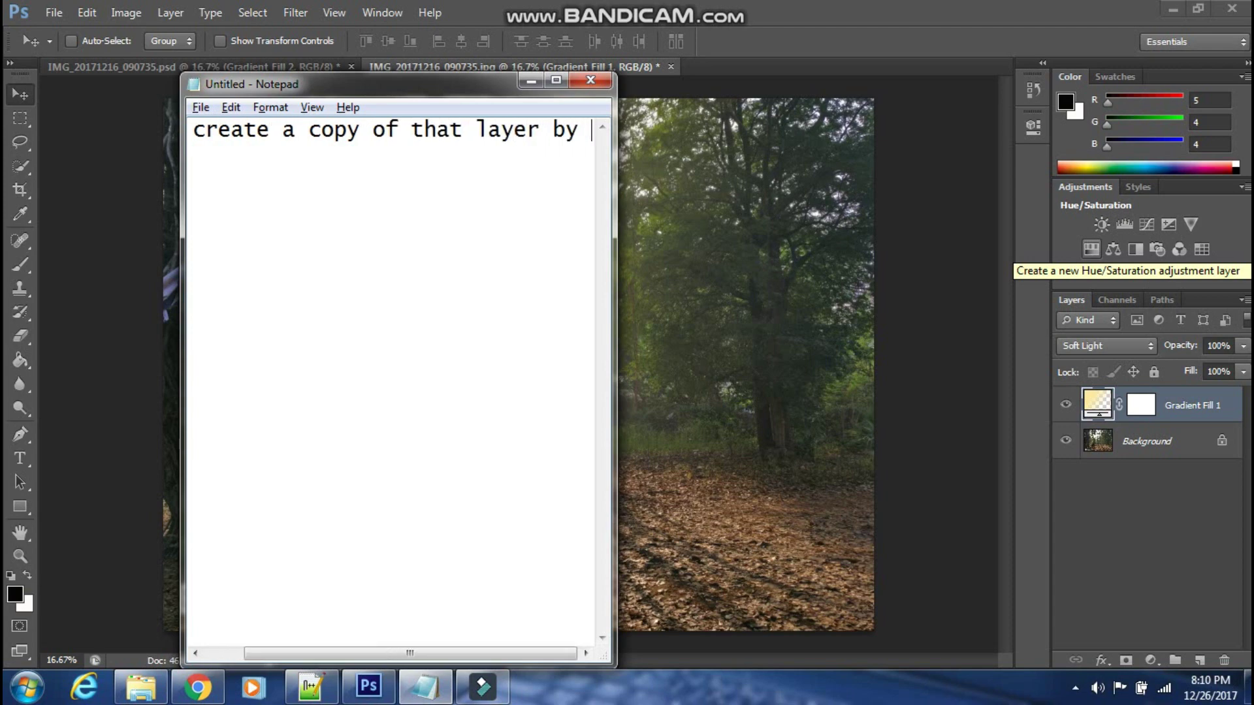
type("pressing CTRL")
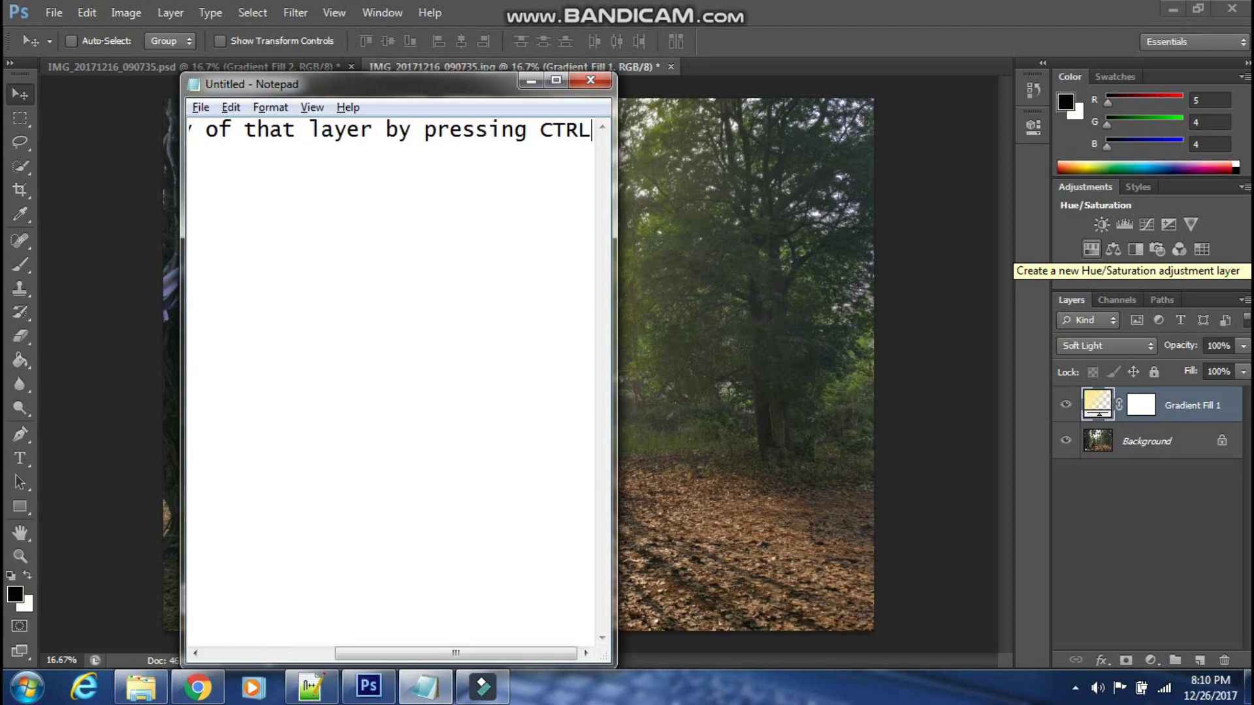
type(" + J")
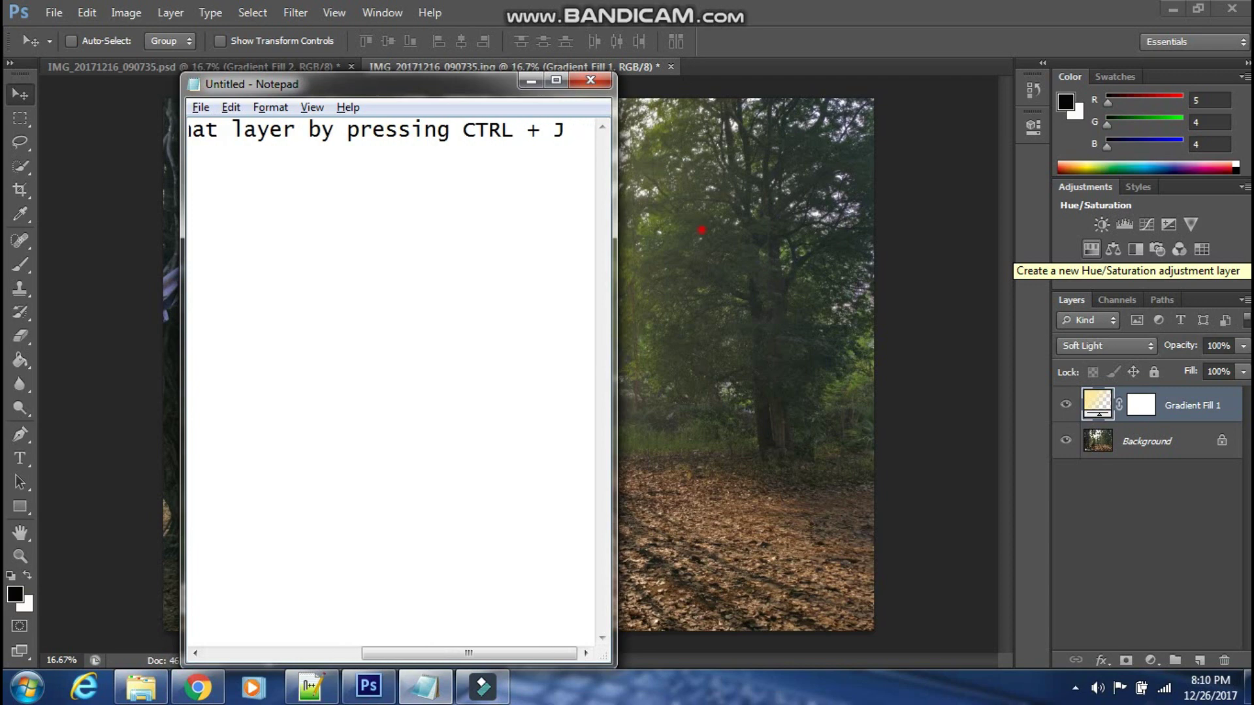
key("alt+Tab")
key("ctrl+j")
key("alt+Tab")
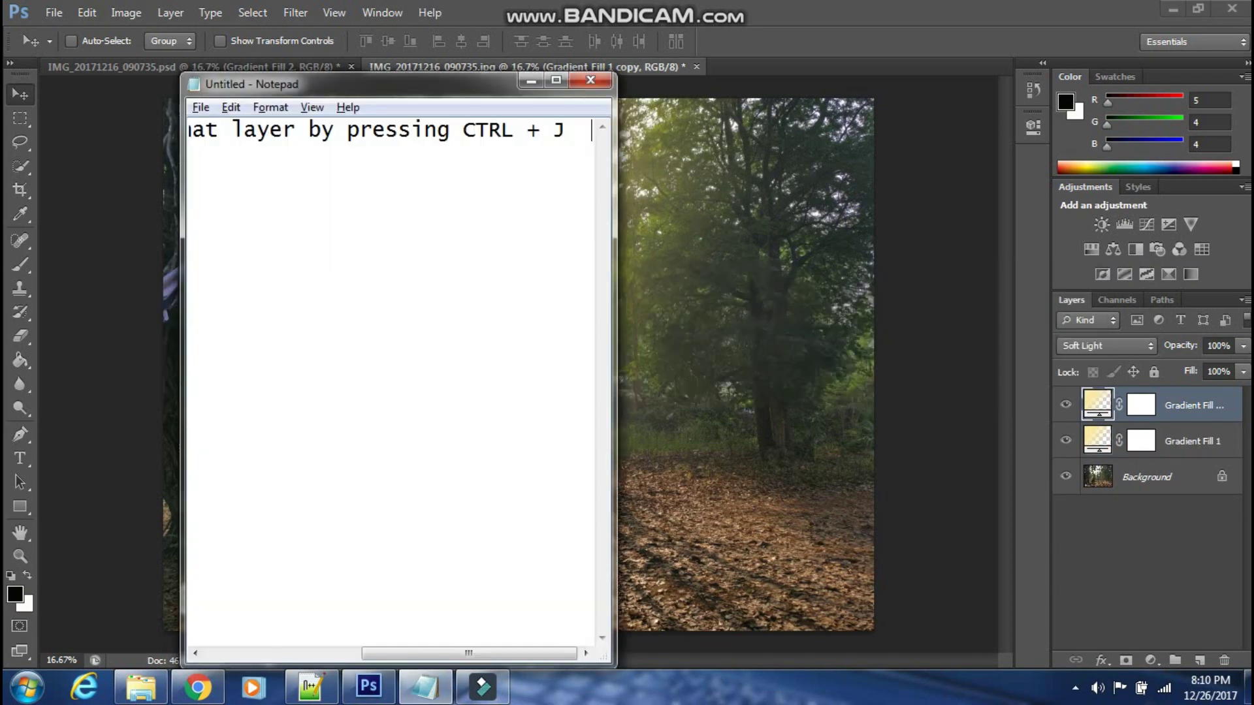
key("ctrl+a")
key("BackSpace")
type("After tha")
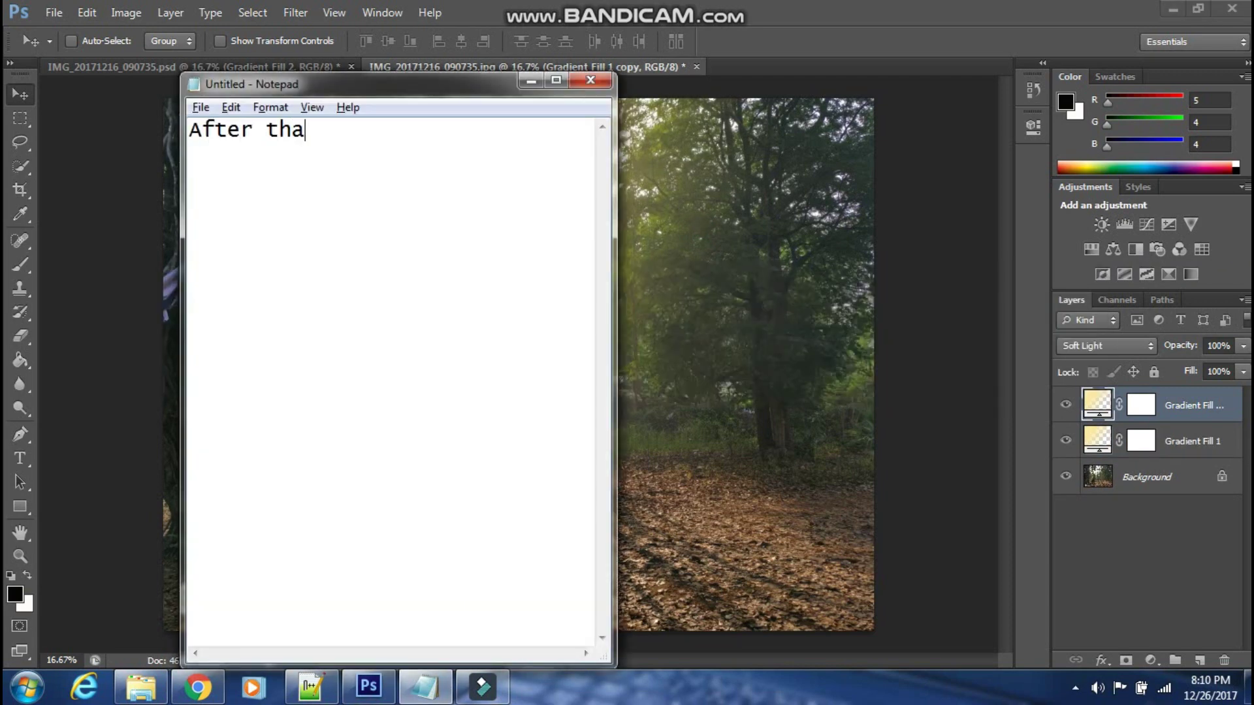
type("t change the bel")
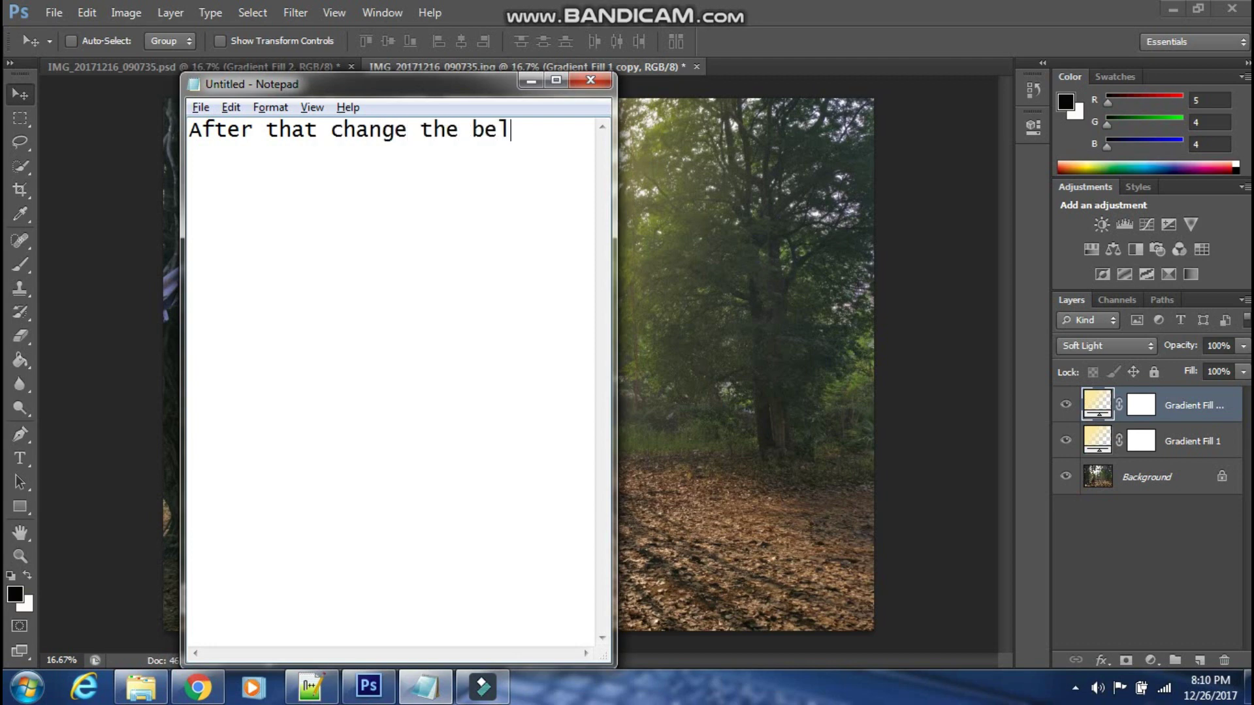
type("ending mode")
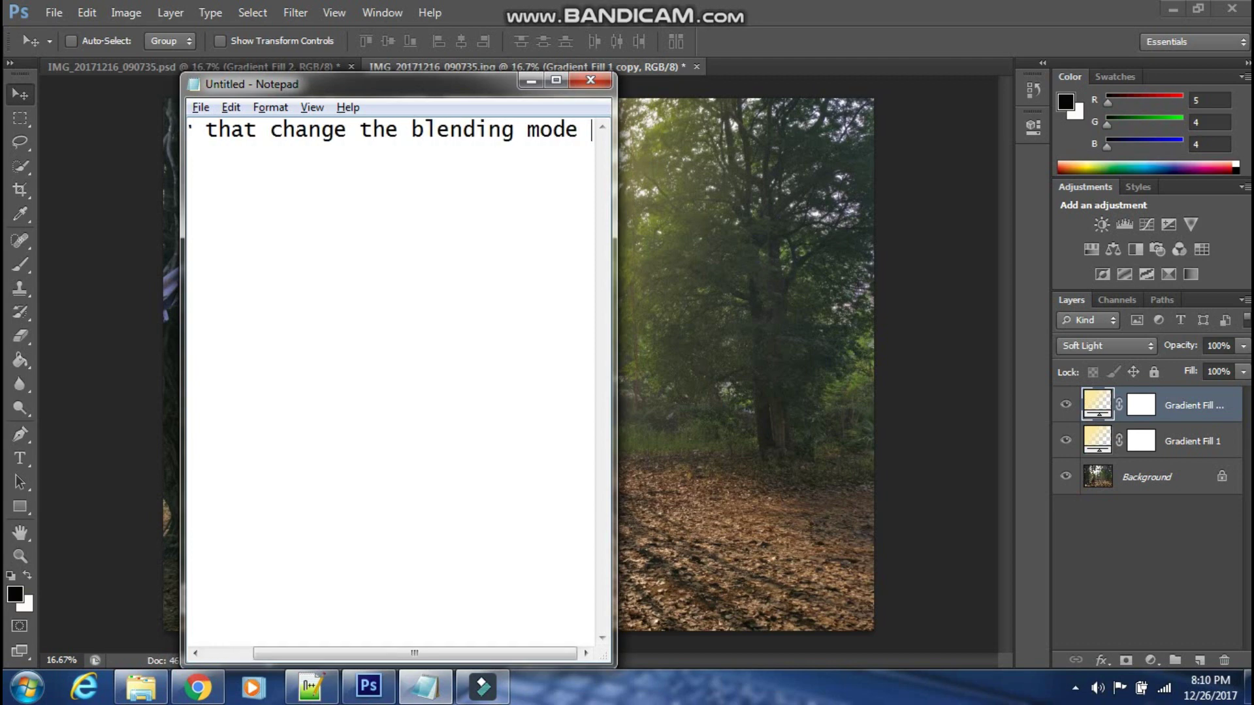
type(" of the new")
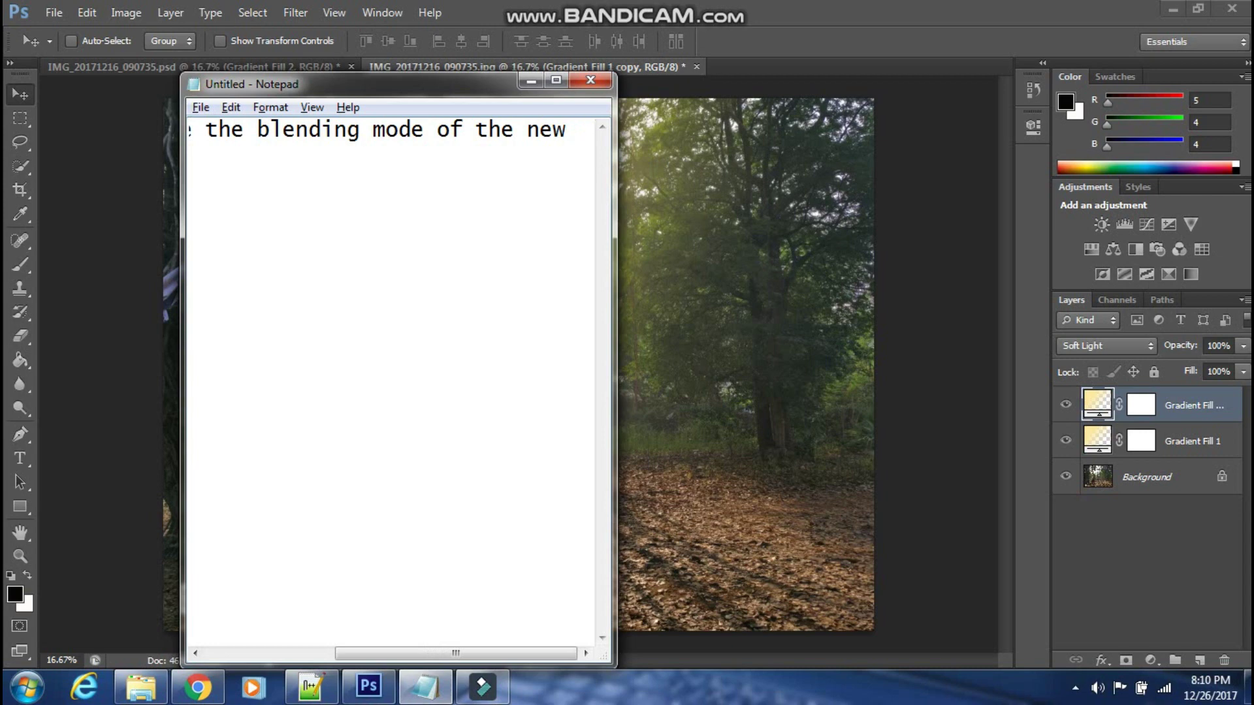
type(" l layer into ")
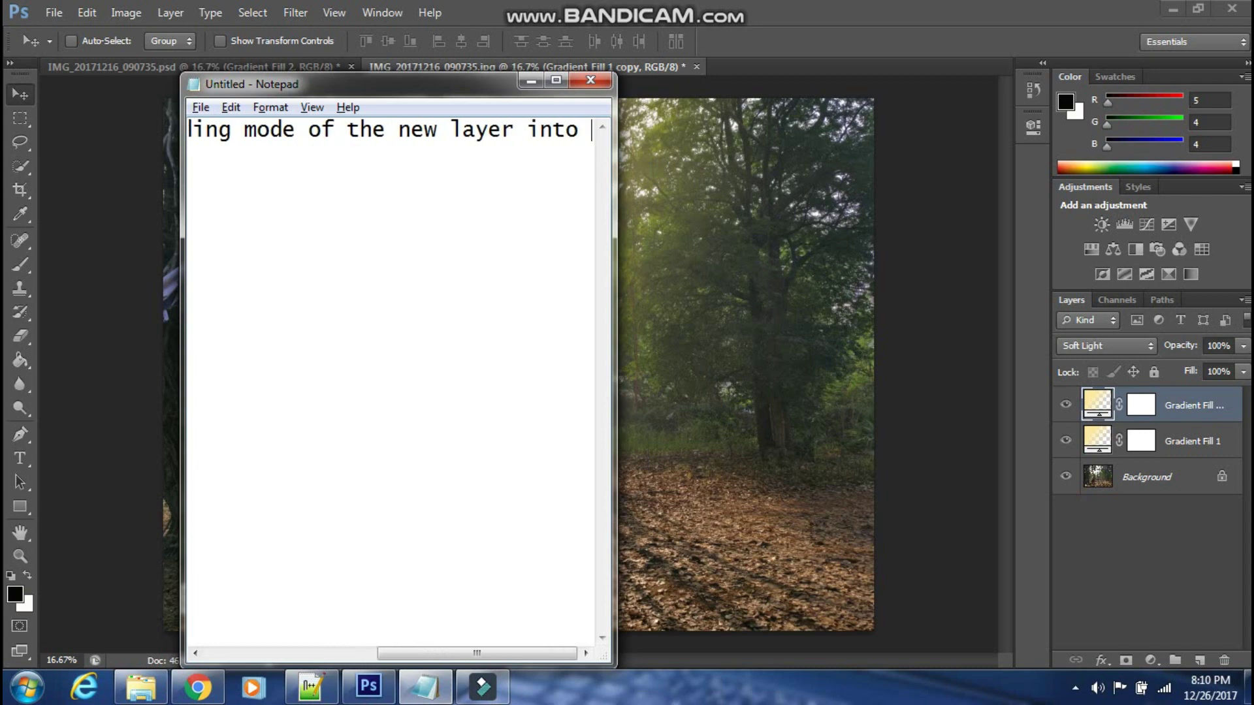
type("Screen")
Step: Switch the top gradient layer to Screen blending and note that another gradient layer is needed
left_click(702, 230)
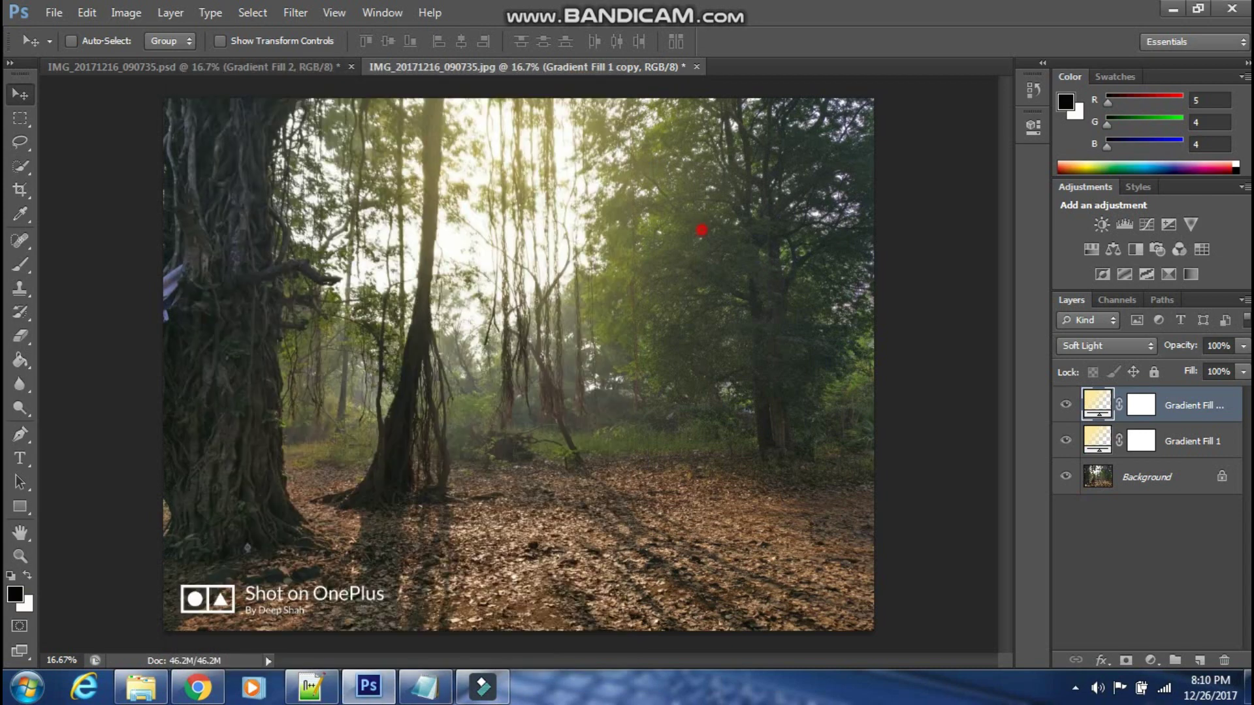
left_click(1106, 345)
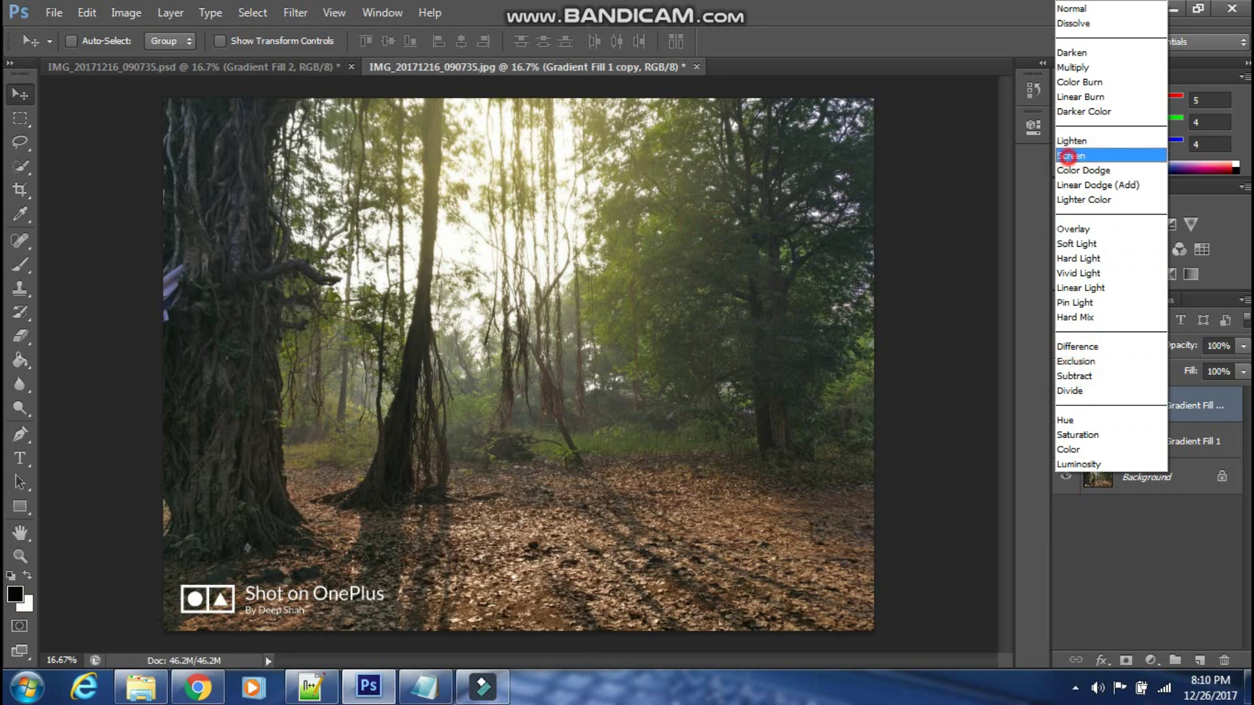
left_click(1068, 156)
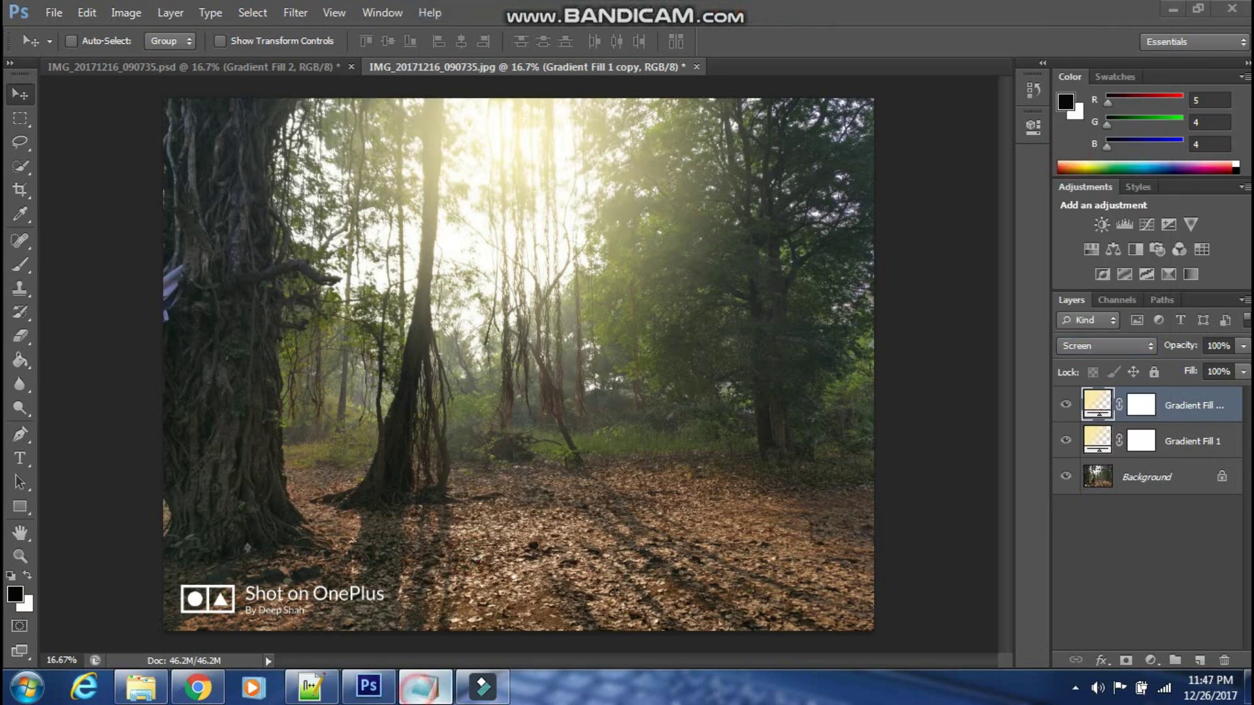
left_click(425, 687)
type("ed to")
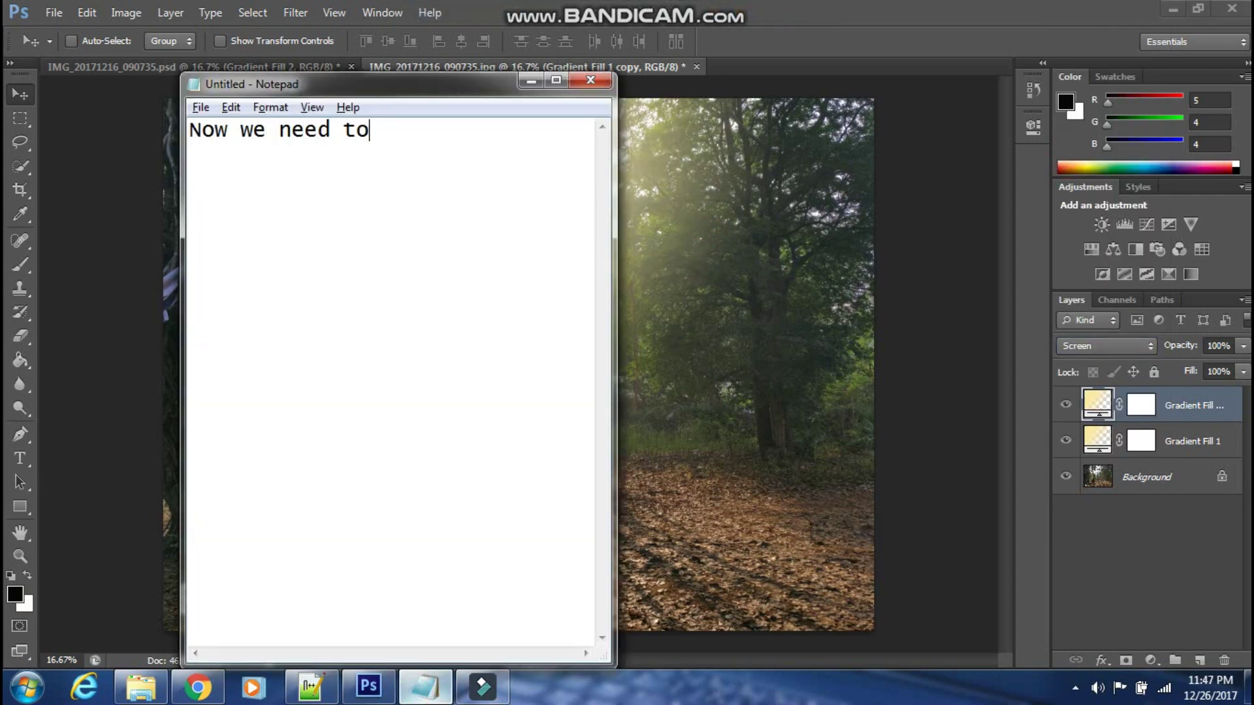
type(" create a")
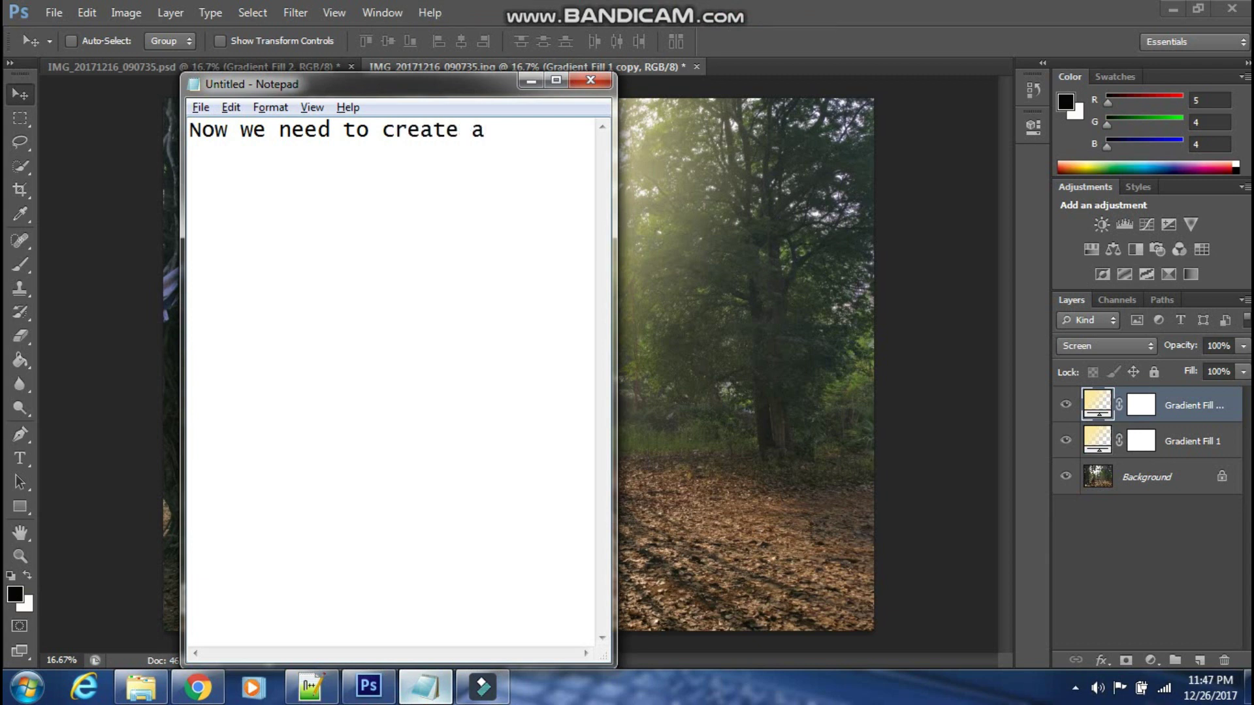
type(" gradient laye")
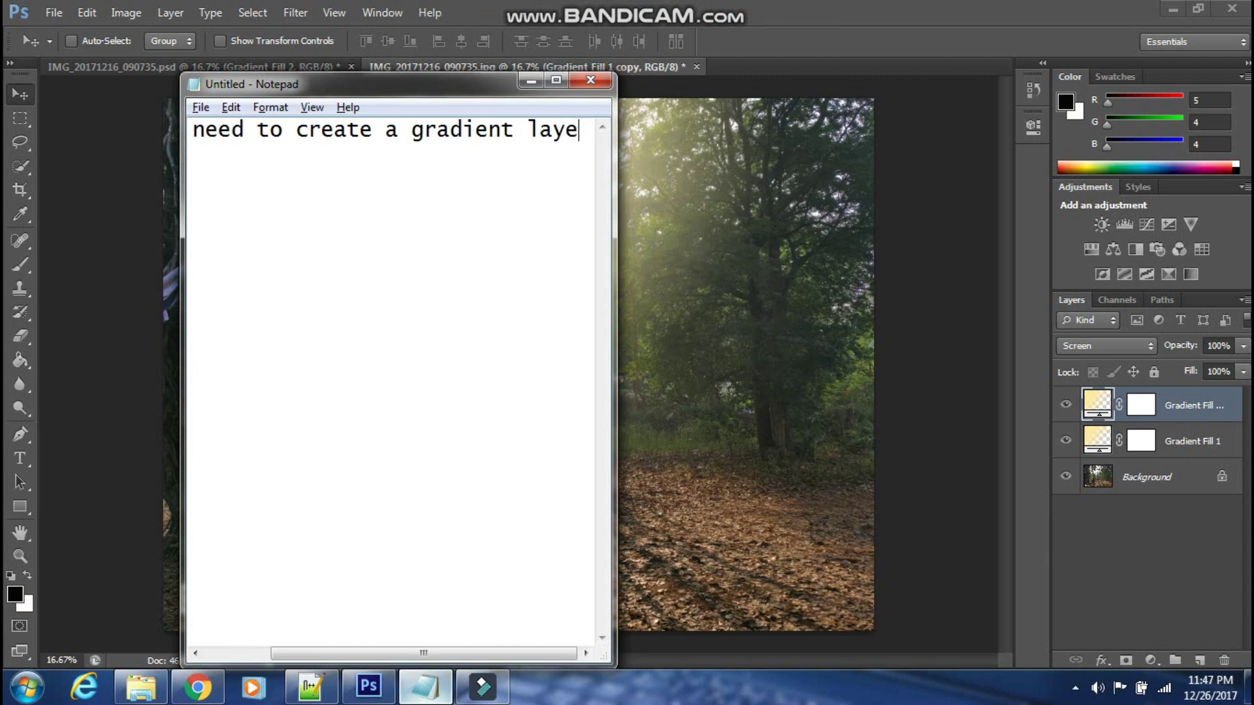
type("r so for that foll")
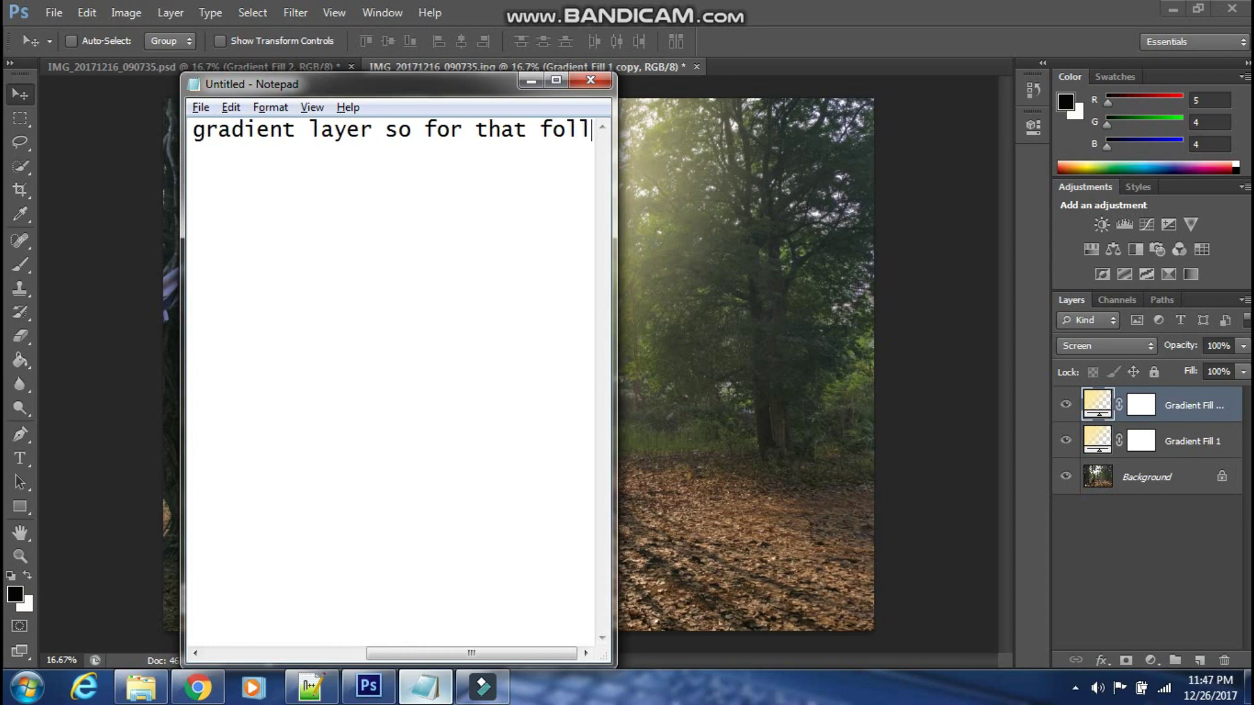
type("ow the steps")
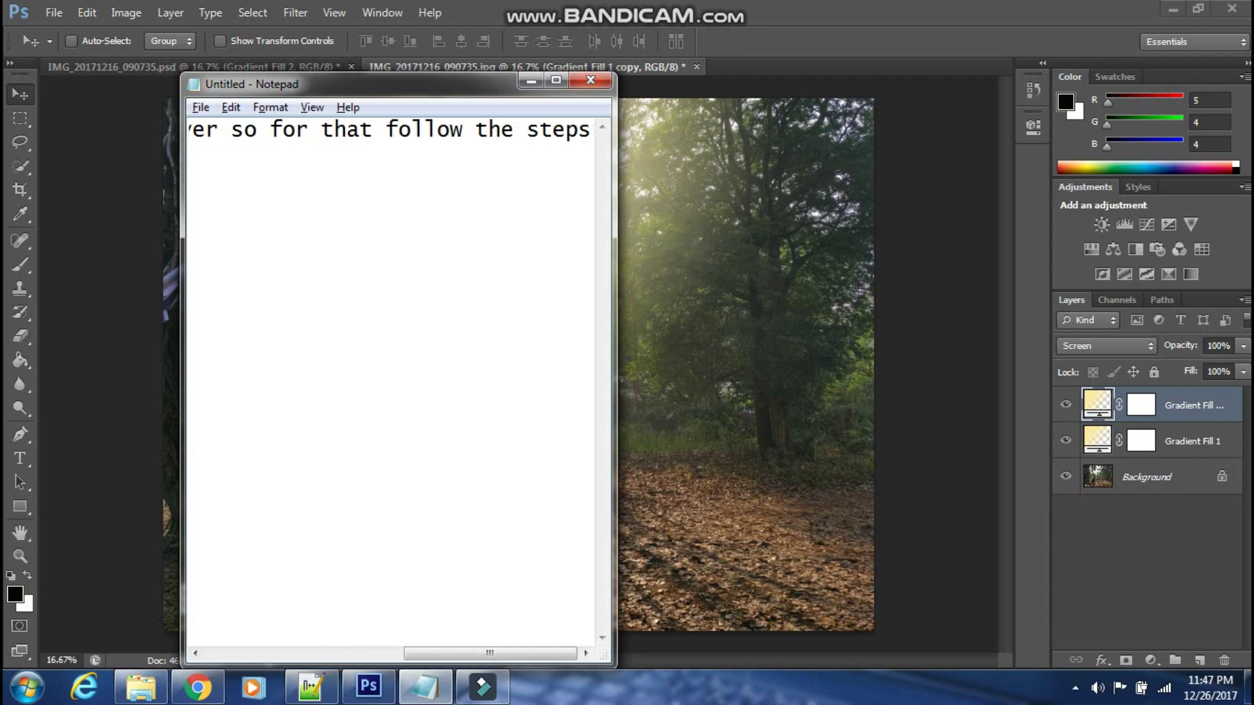
left_click(1055, 545)
left_click(1150, 660)
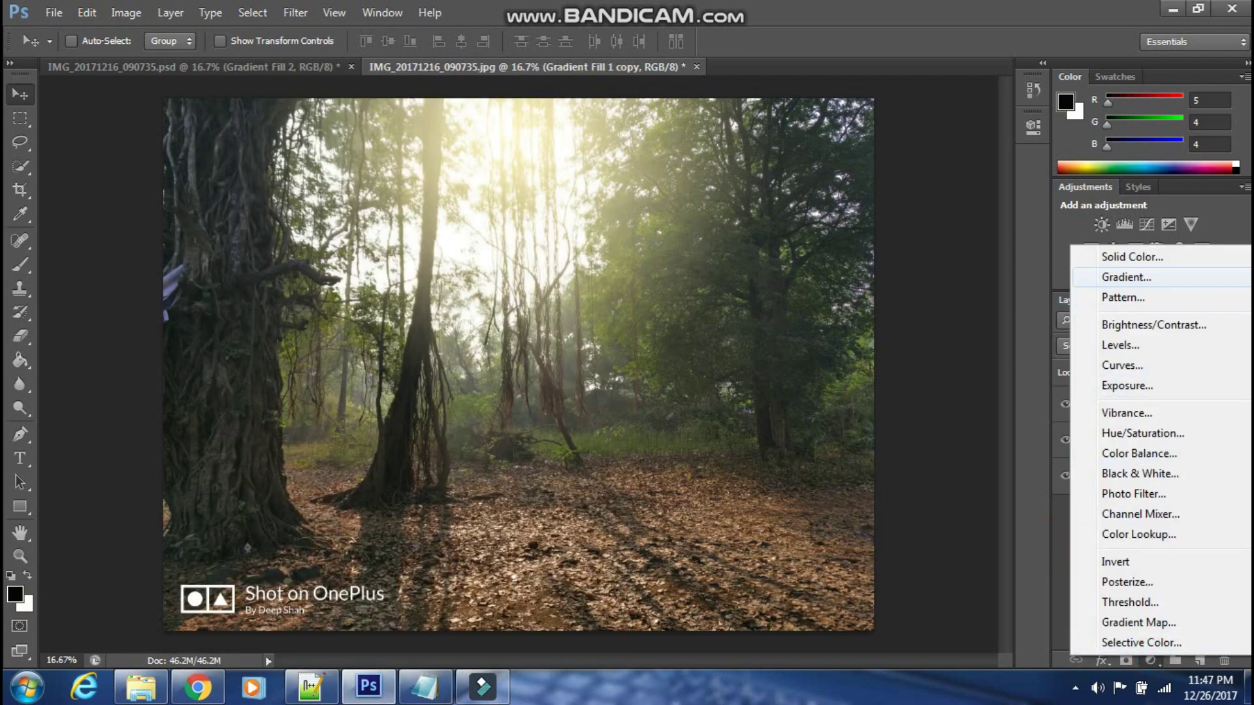
Step: Add a new Gradient Fill layer and set its Gradient Type to Noise
left_click(1127, 274)
left_click(770, 186)
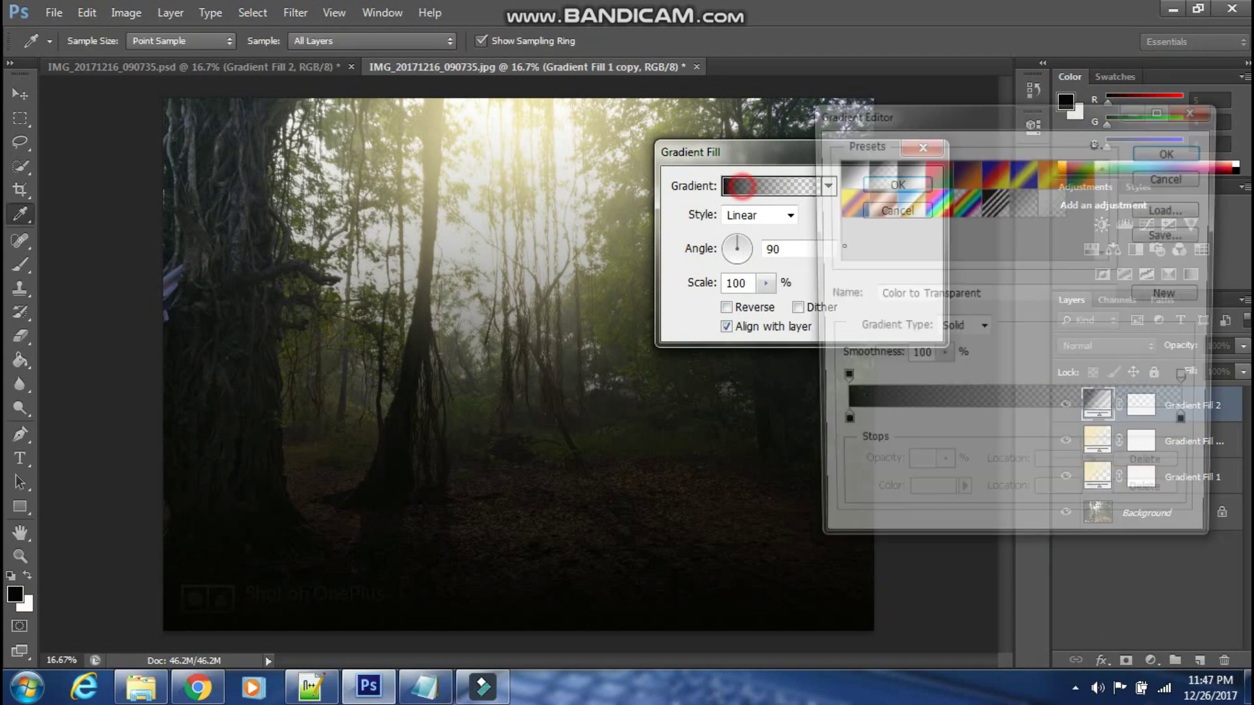
key("alt+Tab")
key("ctrl+a")
key("BackSpace")
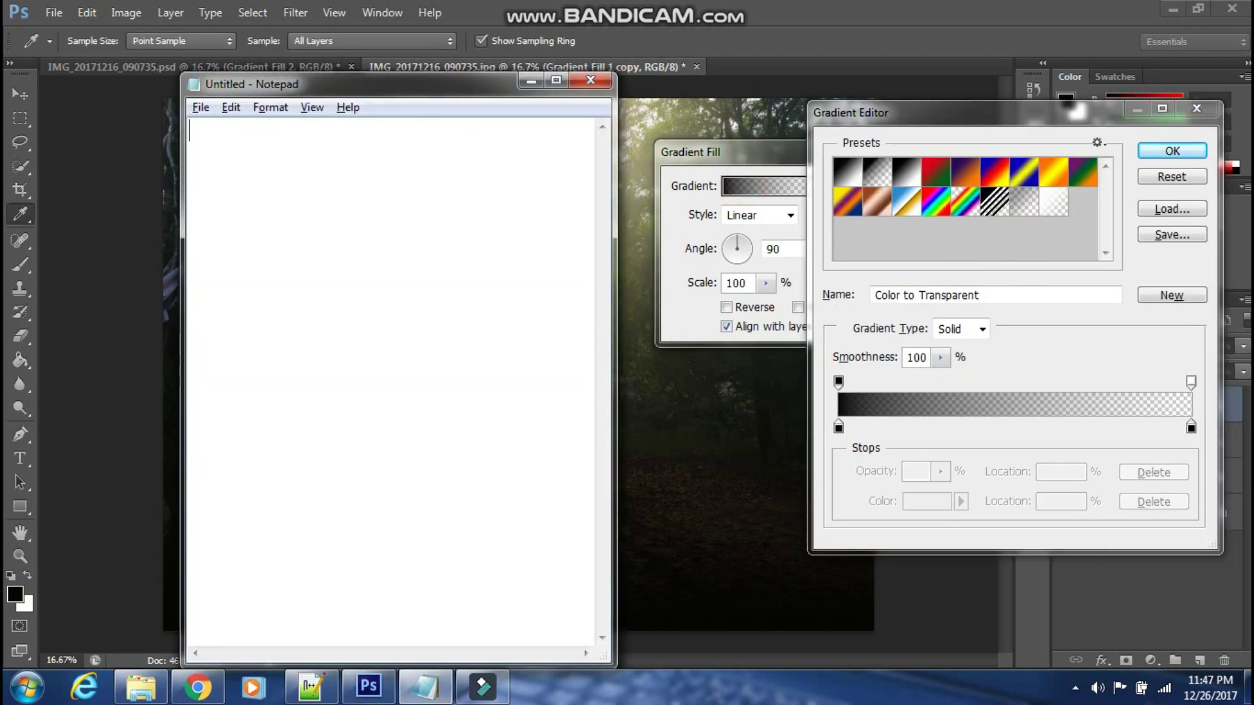
type("NOW ")
type("ow se")
type("lect the gradient ")
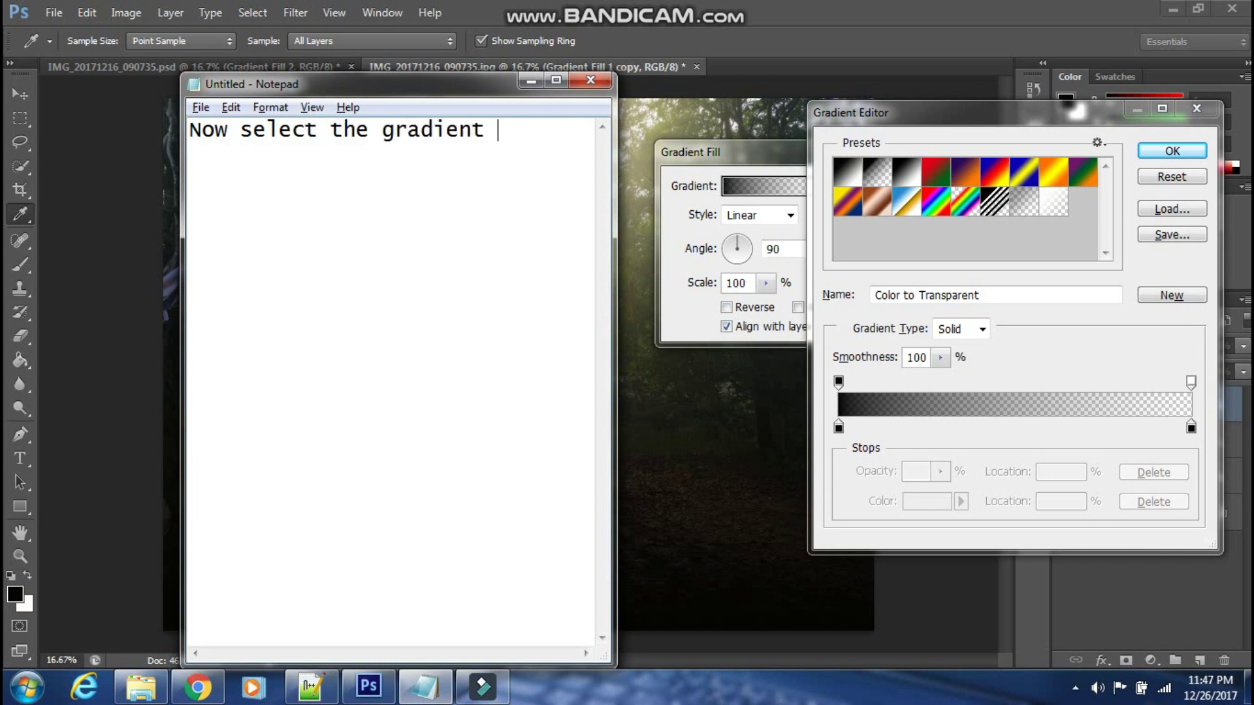
type("pe asd")
key("BackSpace")
type("noise")
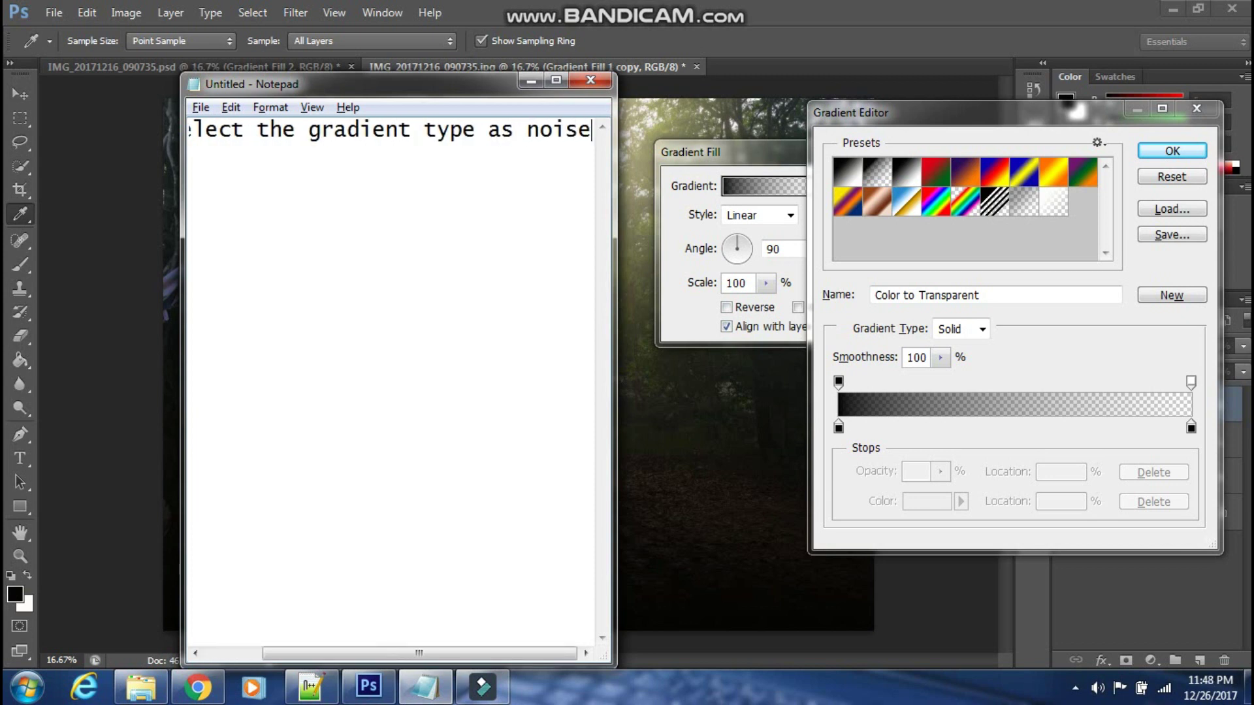
left_click(960, 328)
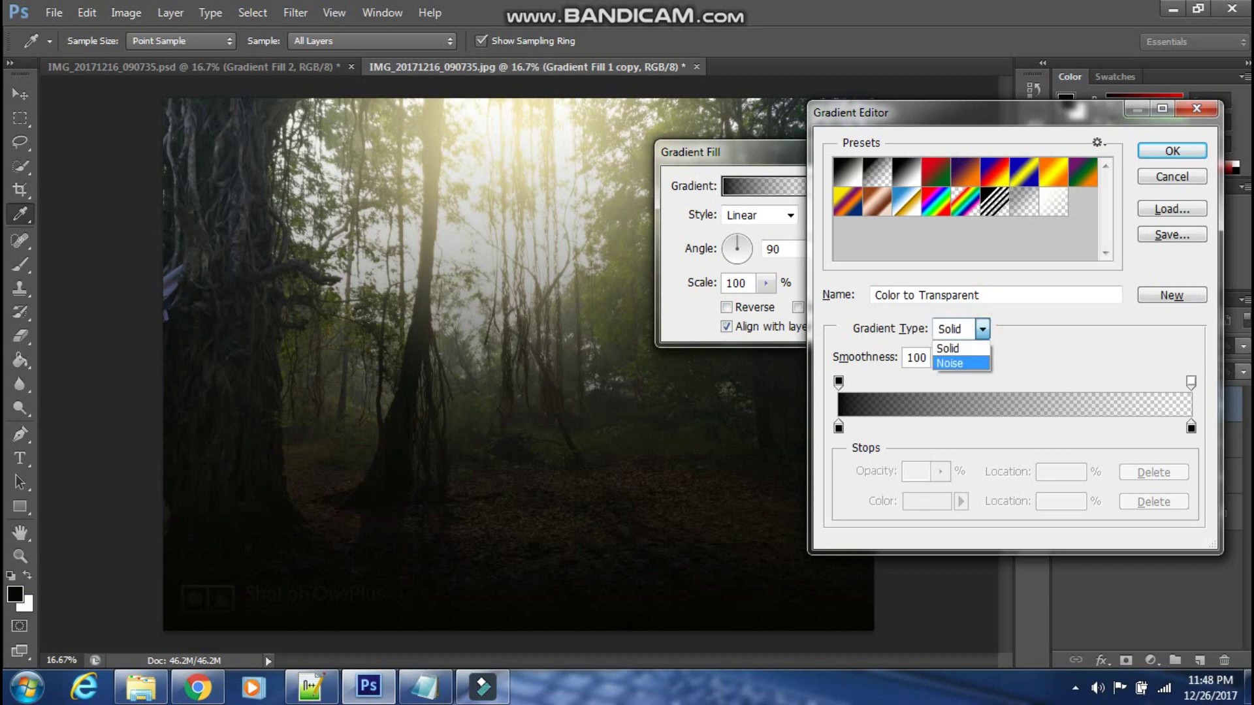
left_click(952, 349)
Step: Note the colour model step and set the noise gradient's Color Model to HSB
key("alt+Tab")
key("ctrl+a")
key("BackSpace")
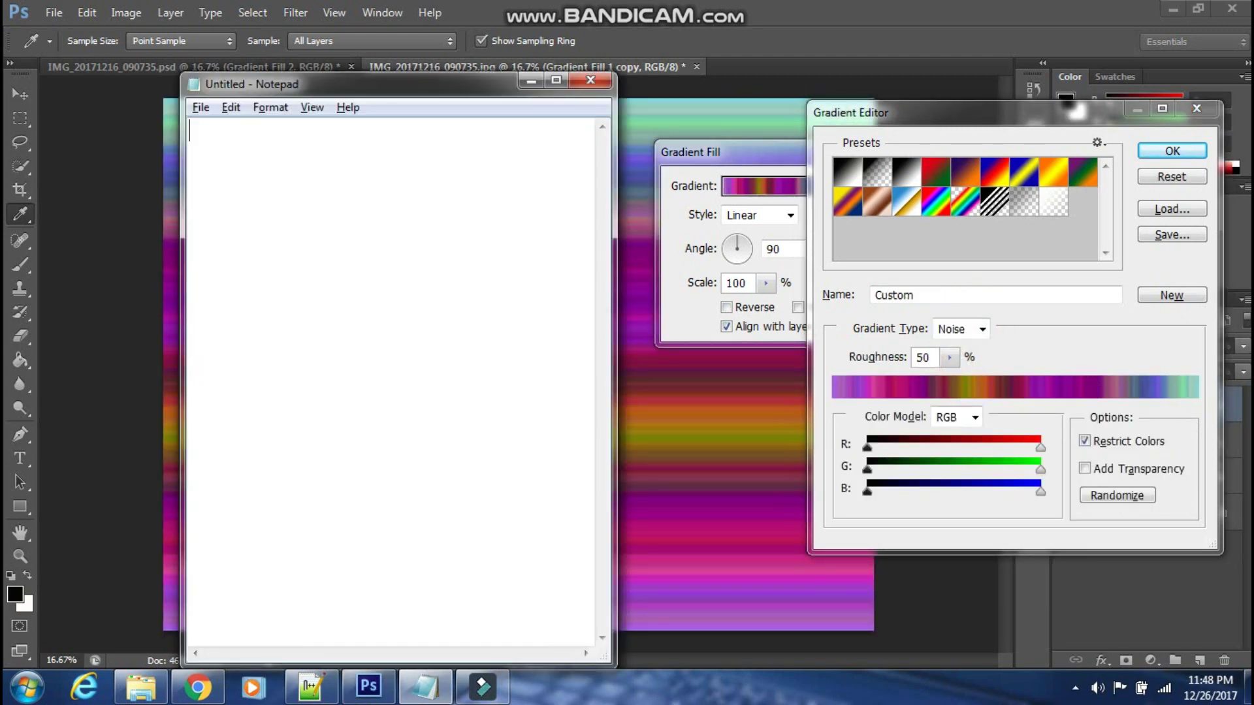
type("Now select")
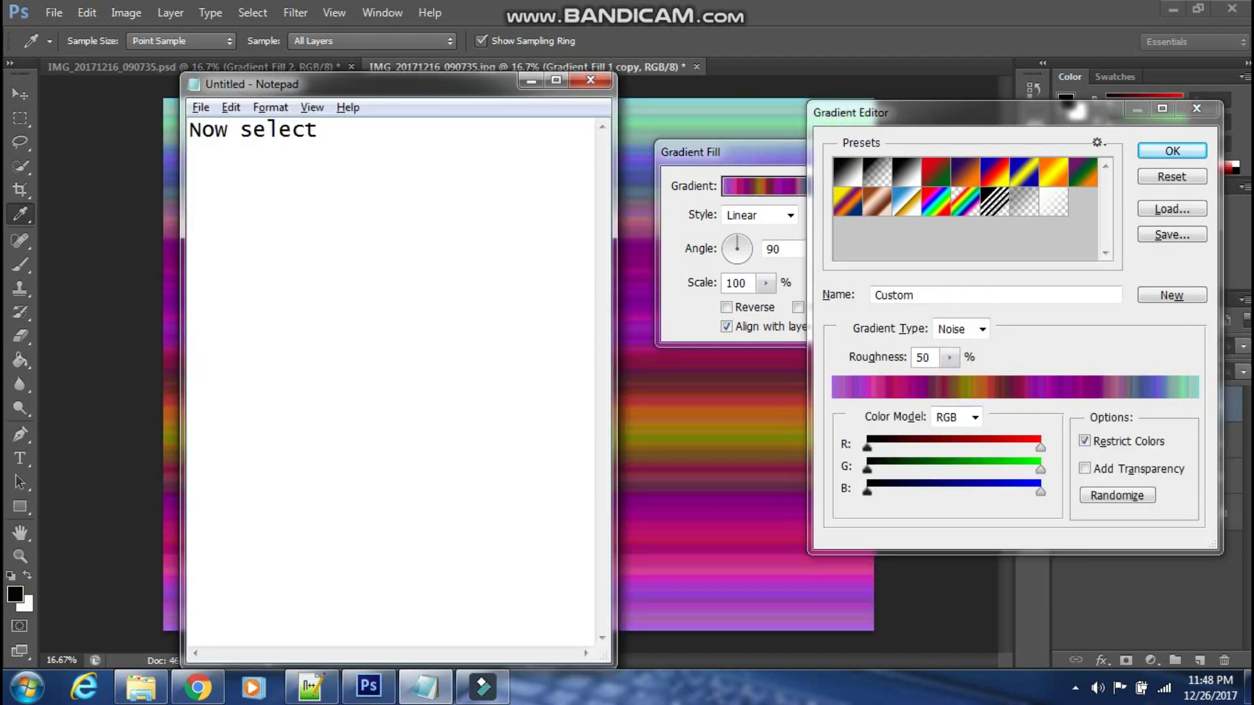
key("BackSpace")
type("color model")
key("BackSpace")
key("BackSpace")
type("r m")
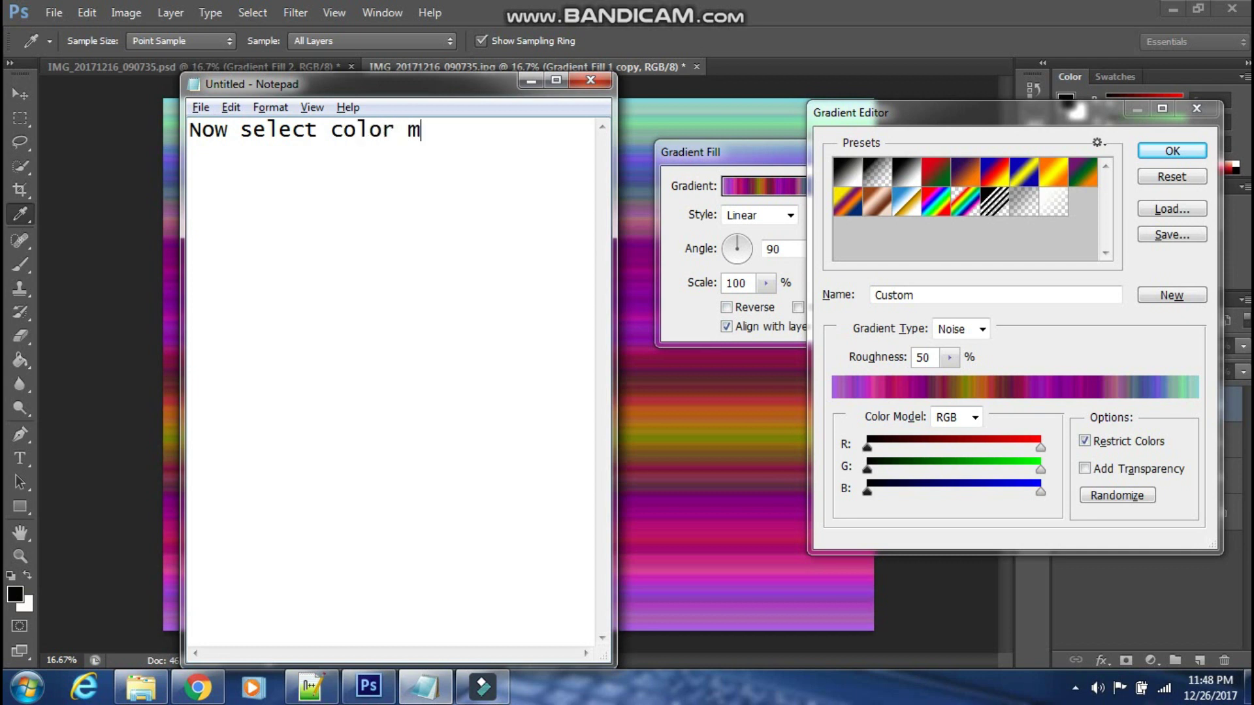
type("odel asd")
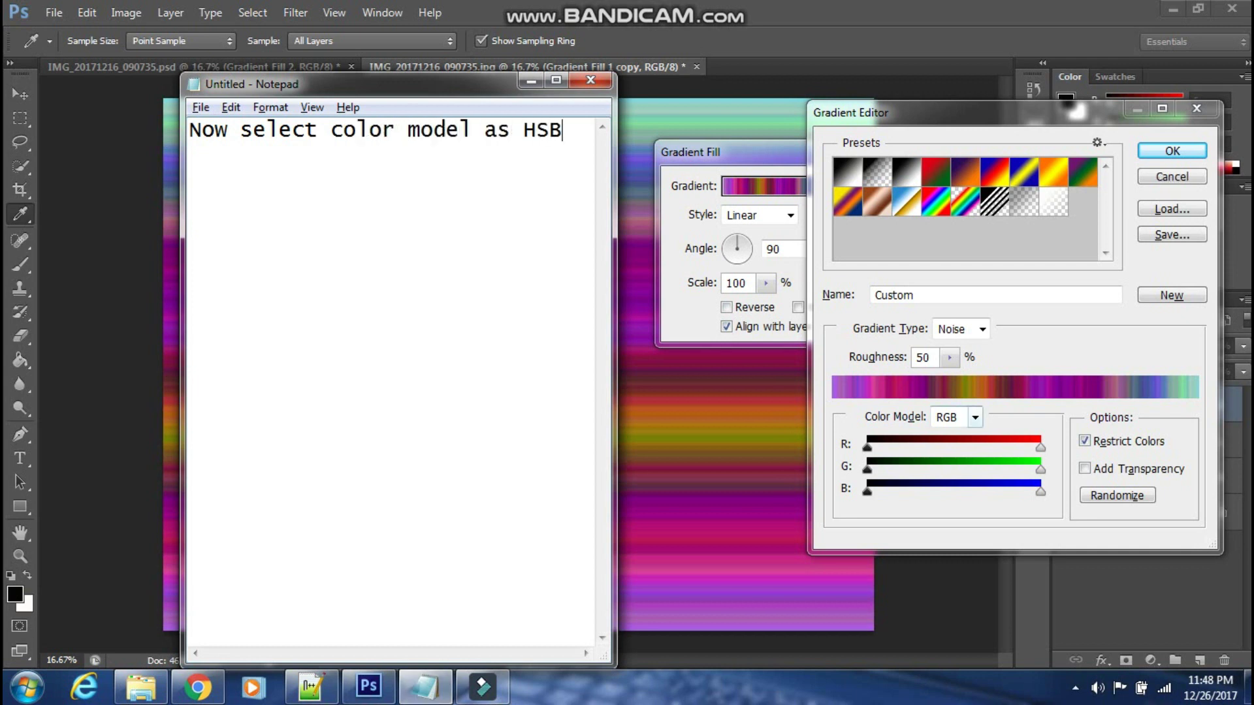
left_click(975, 417)
left_click(944, 451)
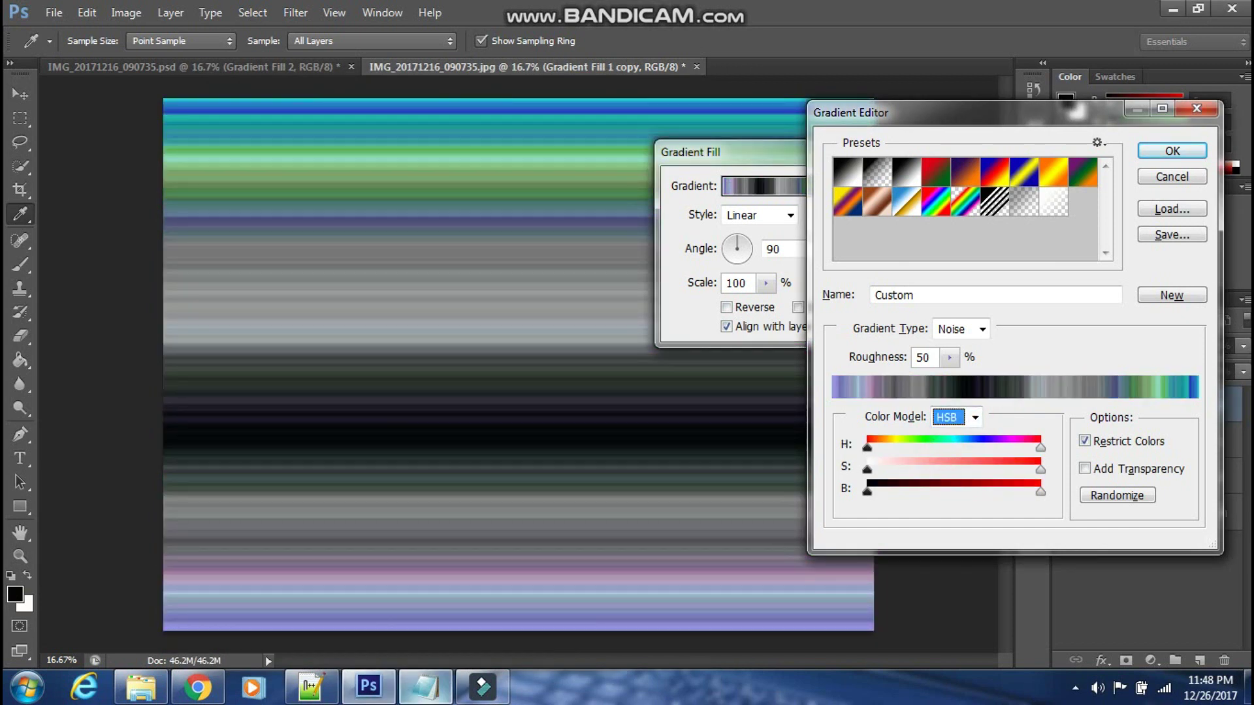
Step: Drag the saturation range's right stop left so the noise gradient turns grey
left_click(425, 686)
key("ctrl+a")
key("BackSpace")
type("Now ")
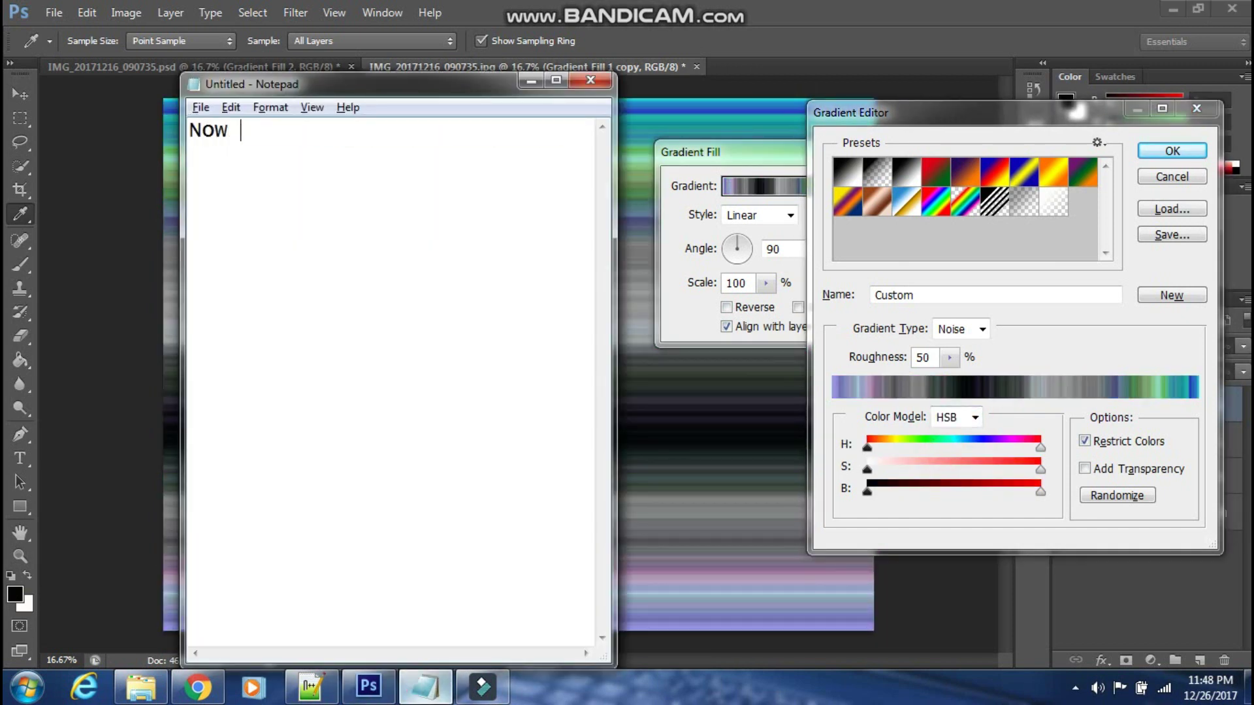
type("drag the S part to l")
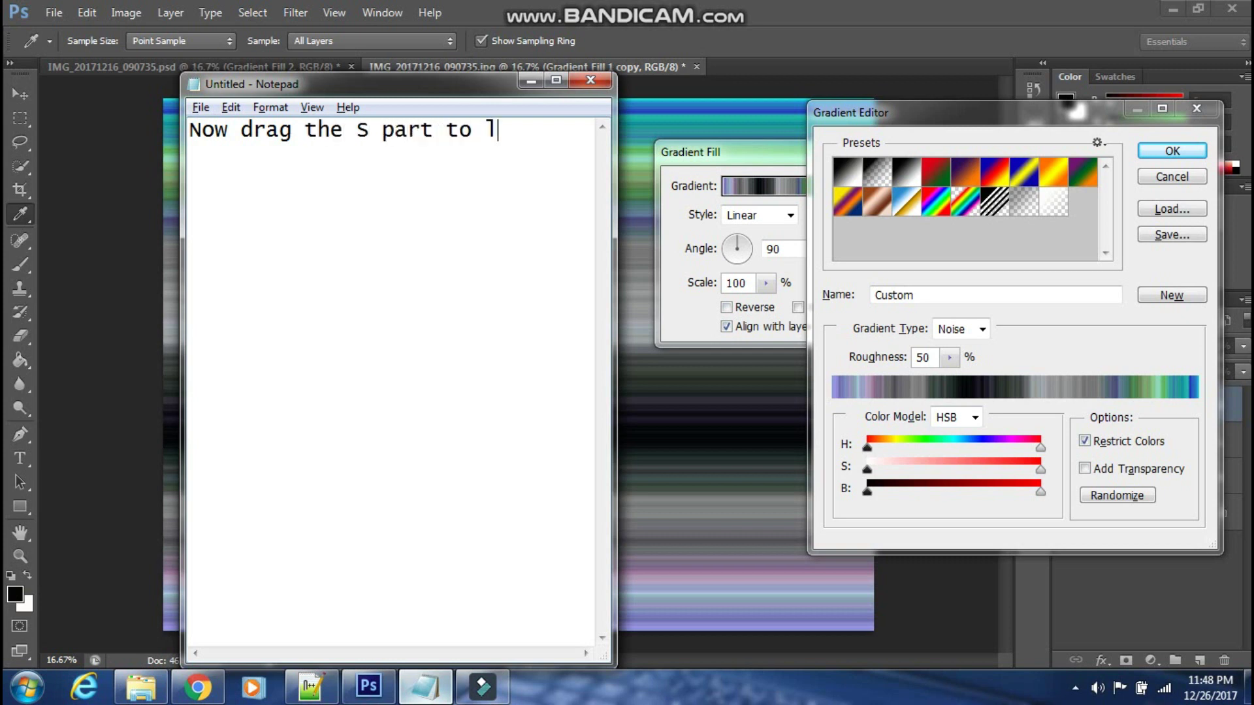
type("eft")
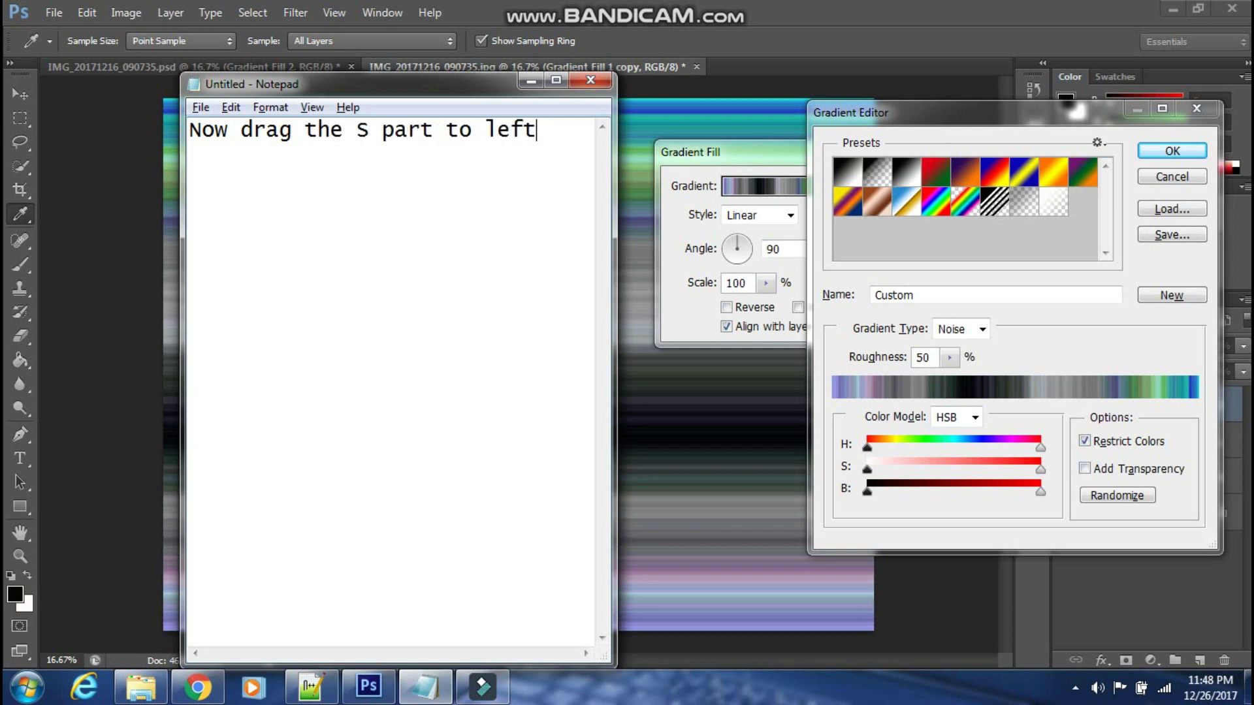
left_click(1040, 469)
left_click_drag(1040, 469, 869, 469)
Step: Note 'click on Randomize', randomize the noise gradient twice, and accept it
key("alt+Tab")
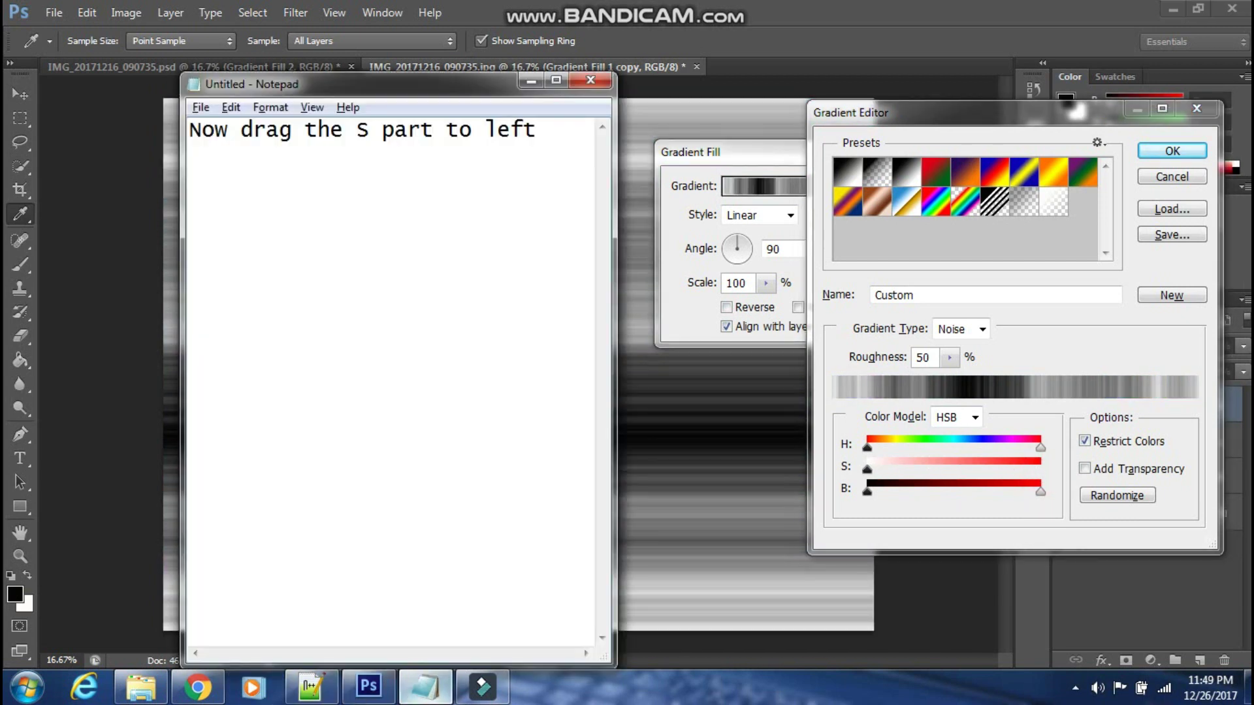
key("ctrl+a")
key("BackSpace")
type("After")
type("hat ")
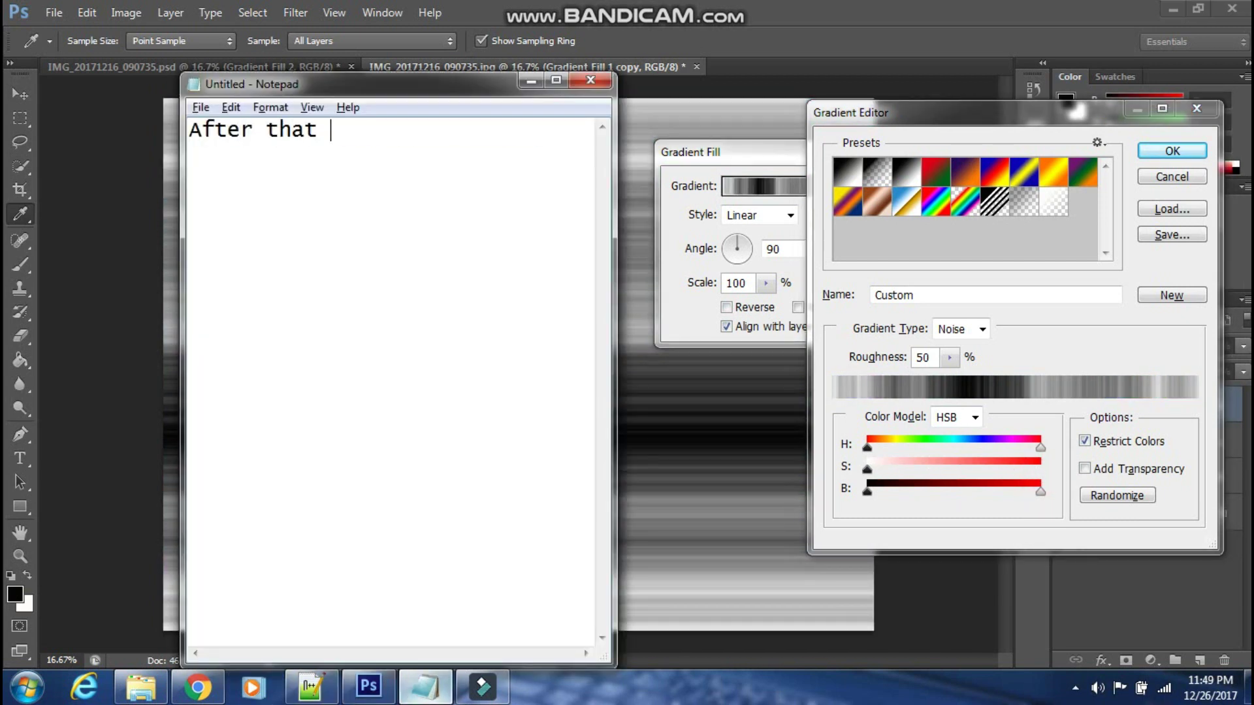
type("click on Randomize")
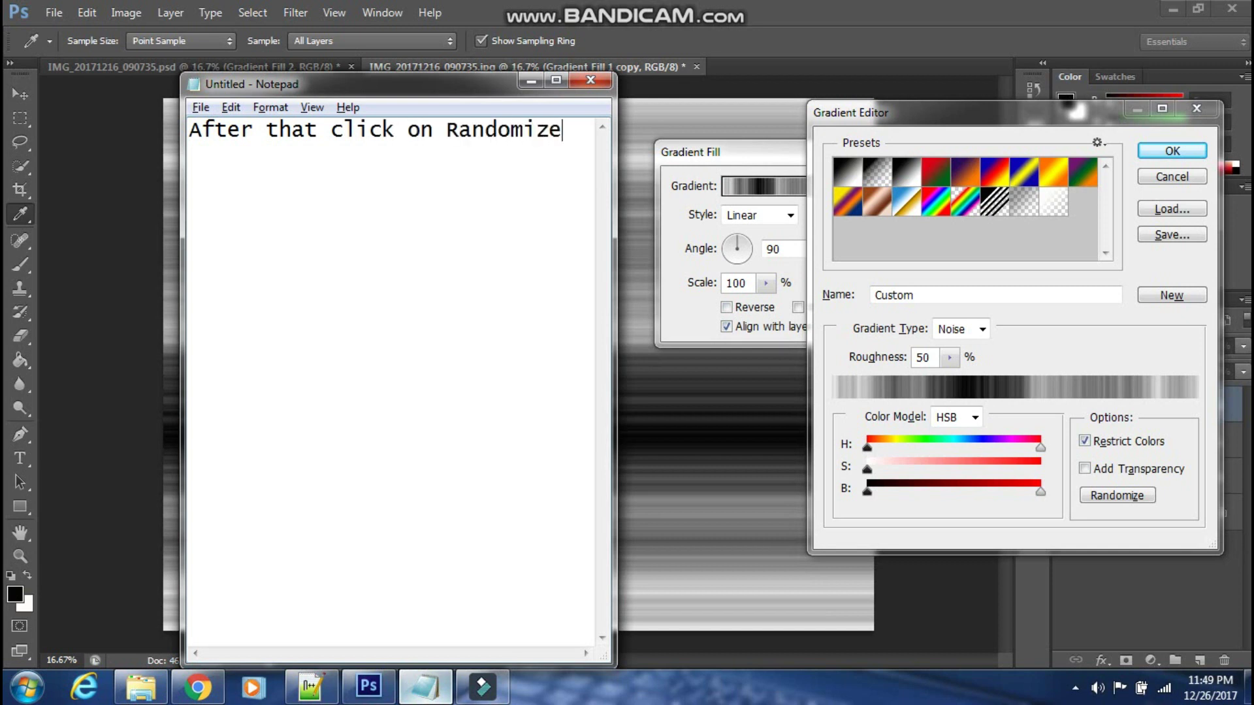
left_click(694, 507)
left_click(1117, 495)
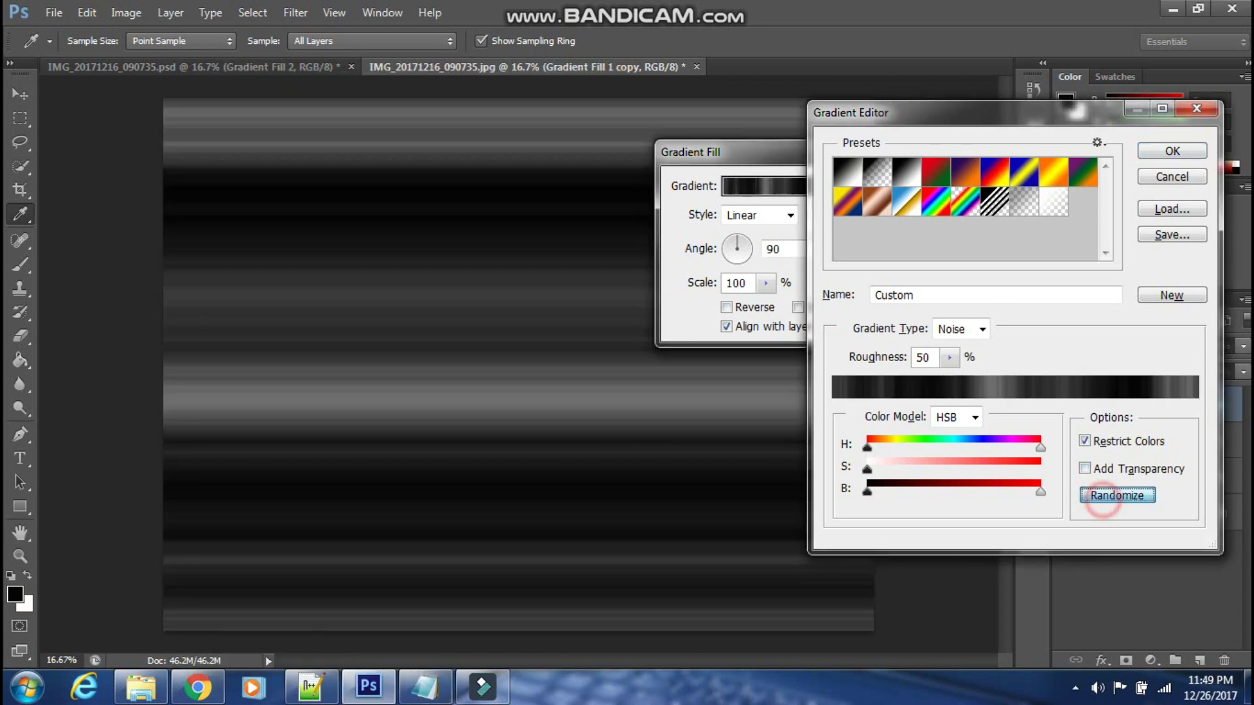
left_click(1117, 495)
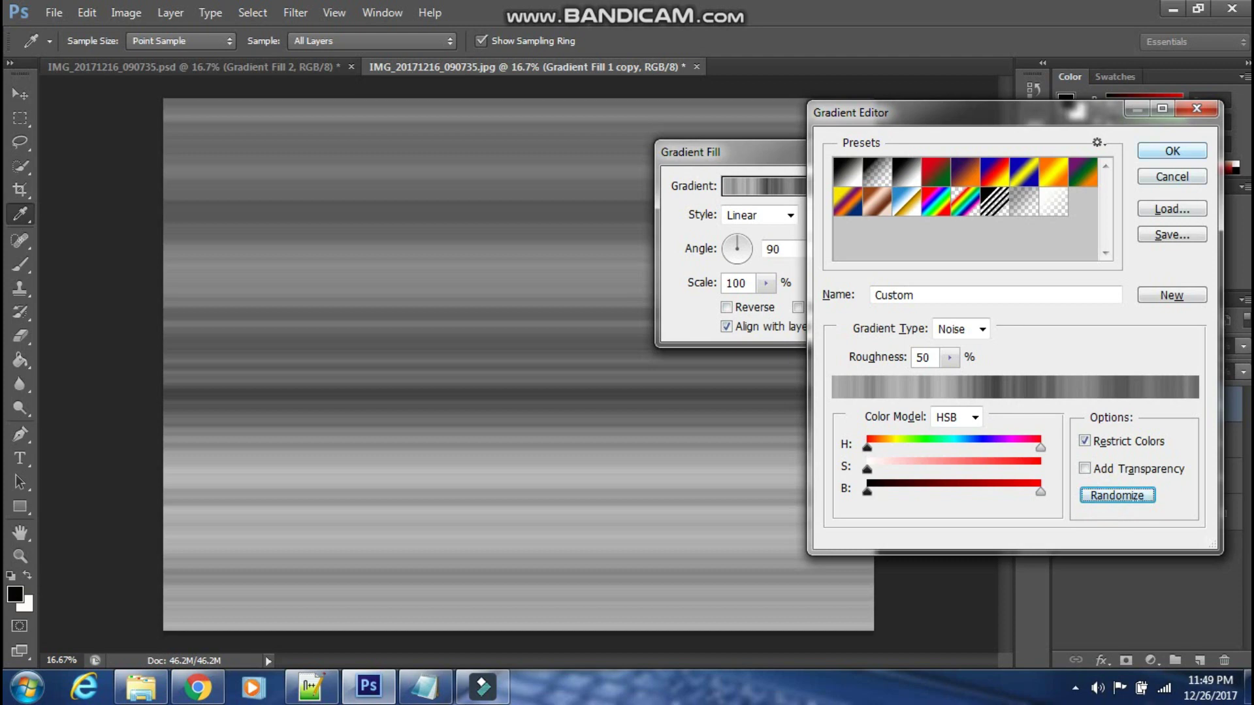
left_click(1172, 151)
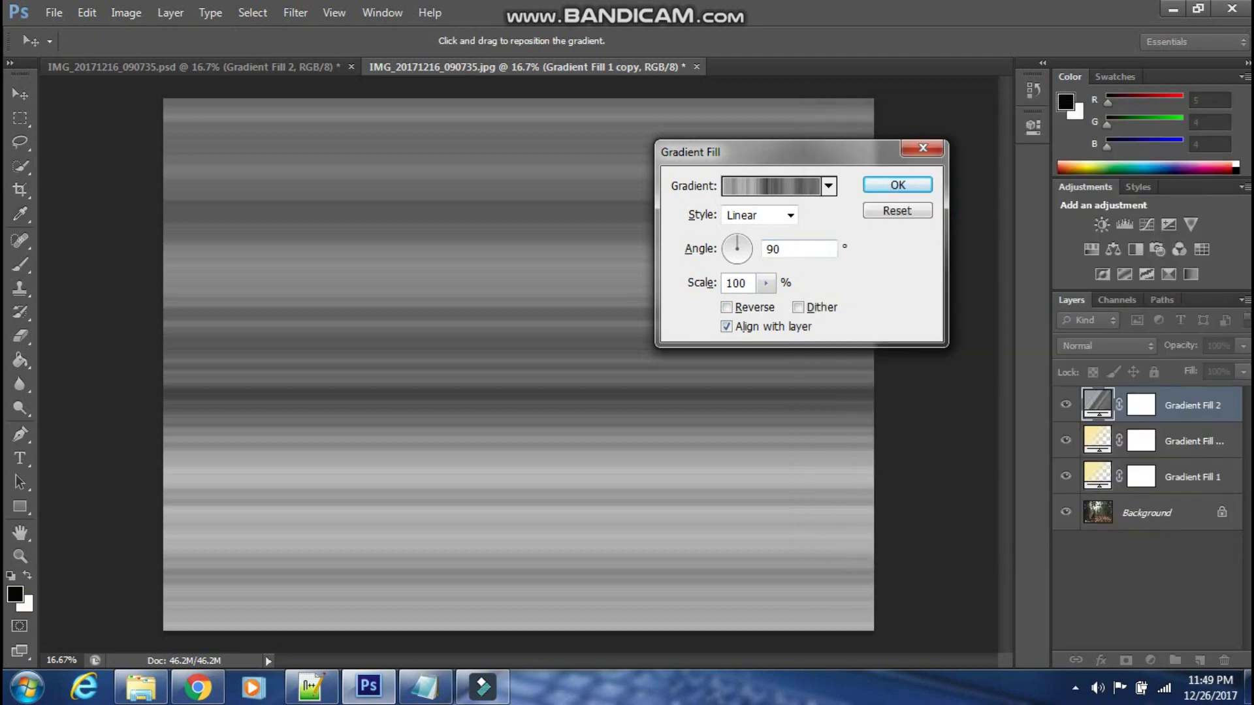
Step: Note 'change the Style as Angle' and set the gradient fill style to Angle
key("alt+Tab")
key("ctrl+a")
key("BackSpace")
type("Then ")
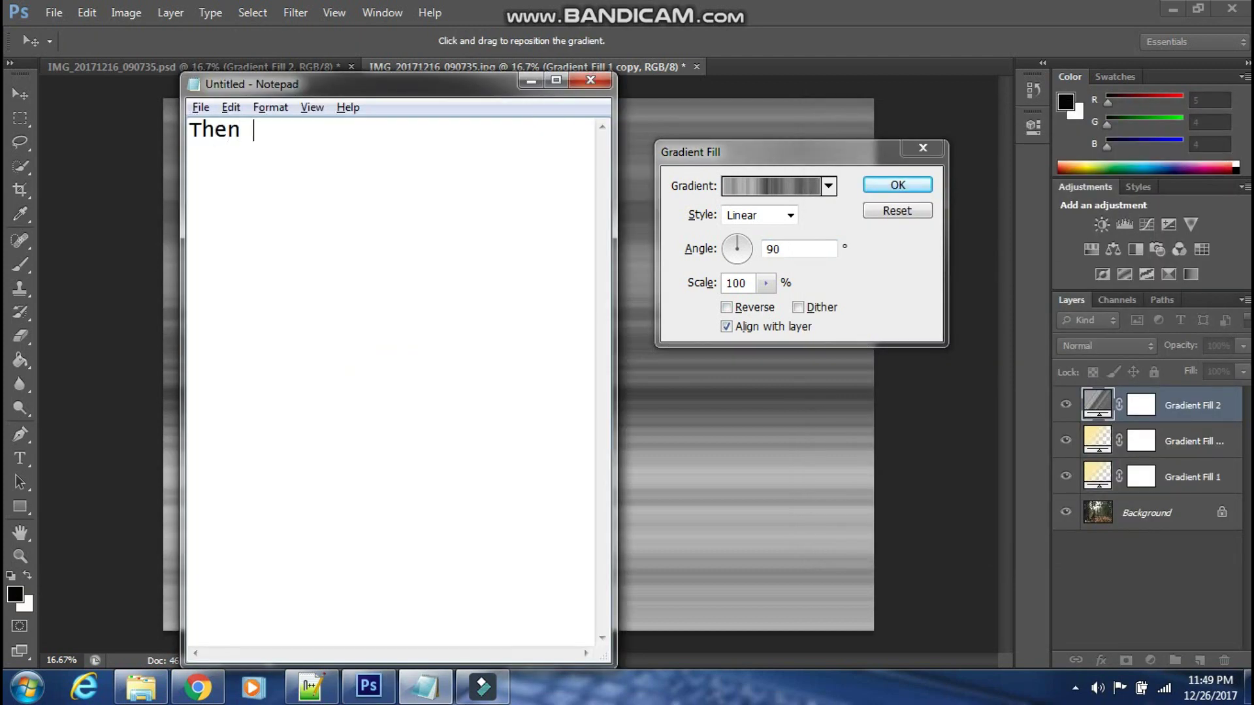
type("change the Style")
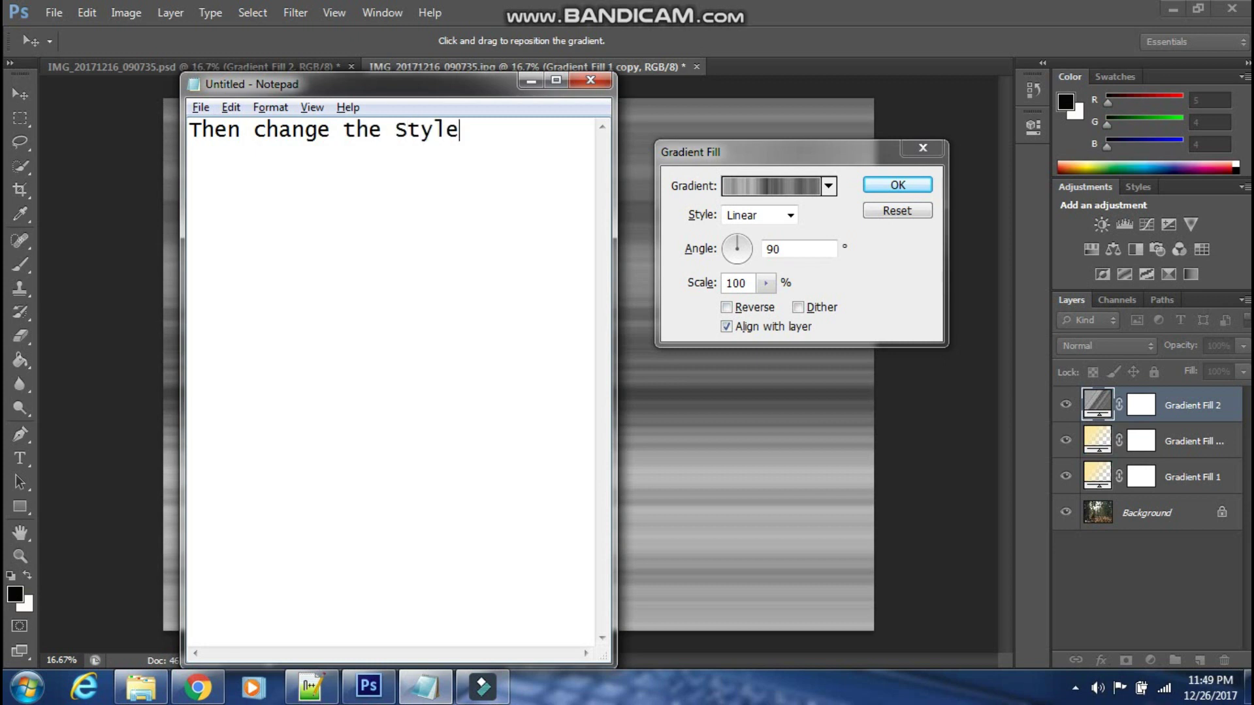
type(" as Angle")
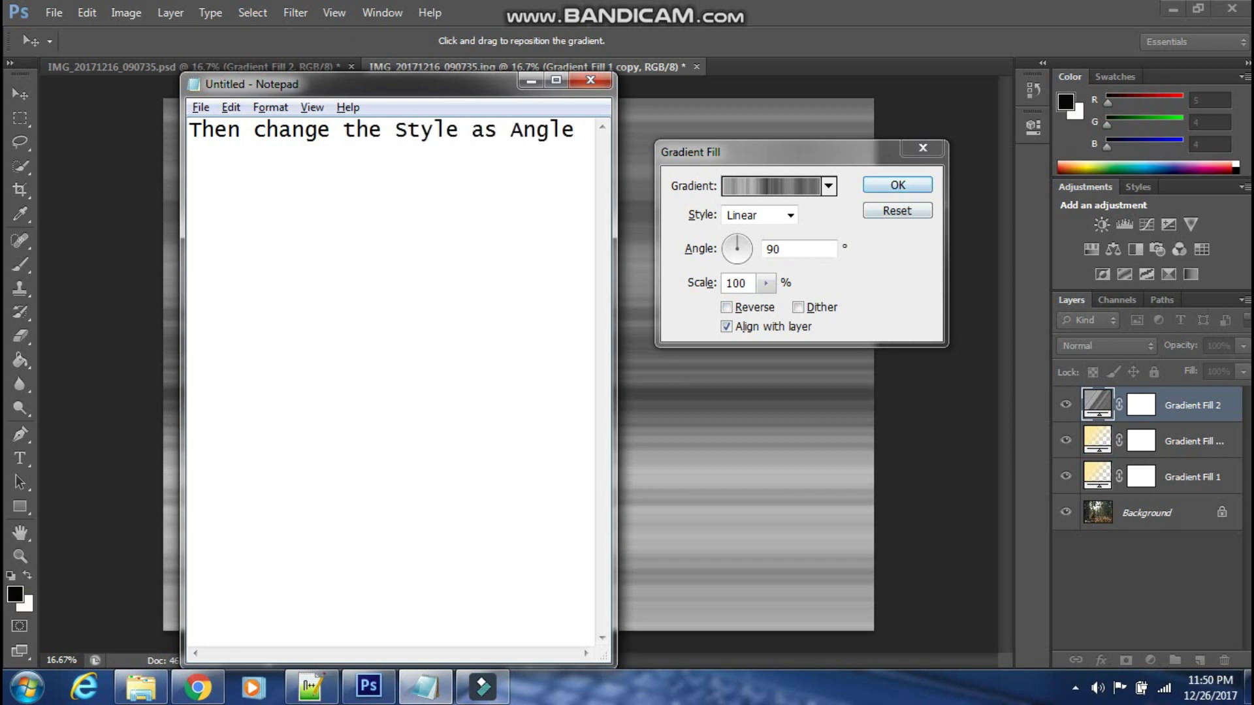
key("alt+Tab")
key("alt+Down")
key("Down")
key("Down")
key("Return")
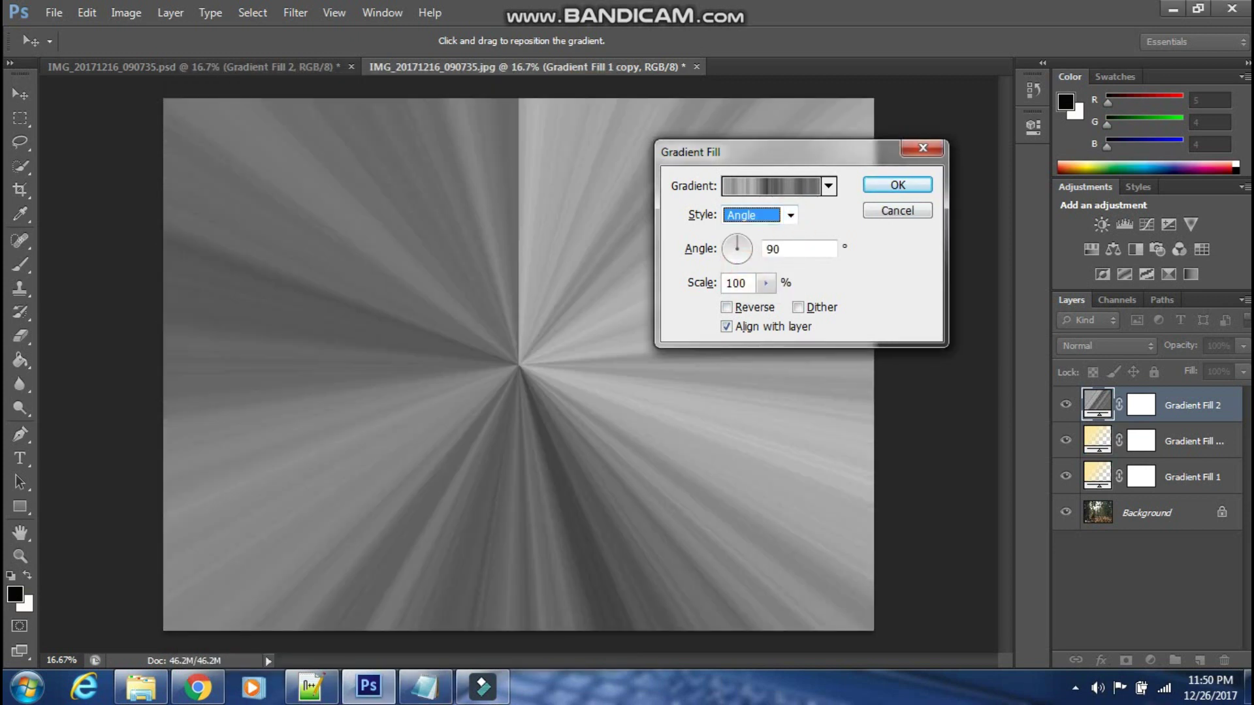
Step: Drag the rays' centre to the top edge of the image and confirm the fill
key("alt+Tab")
key("ctrl+a")
type("After t")
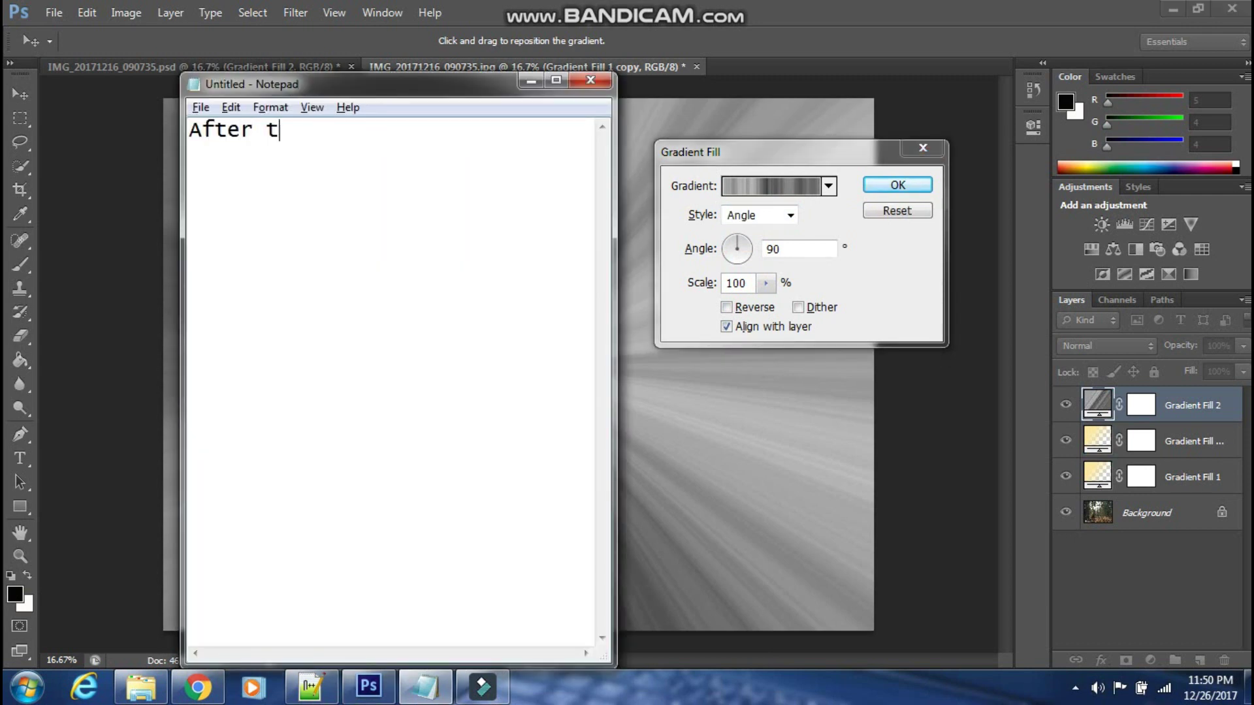
type("hat drag")
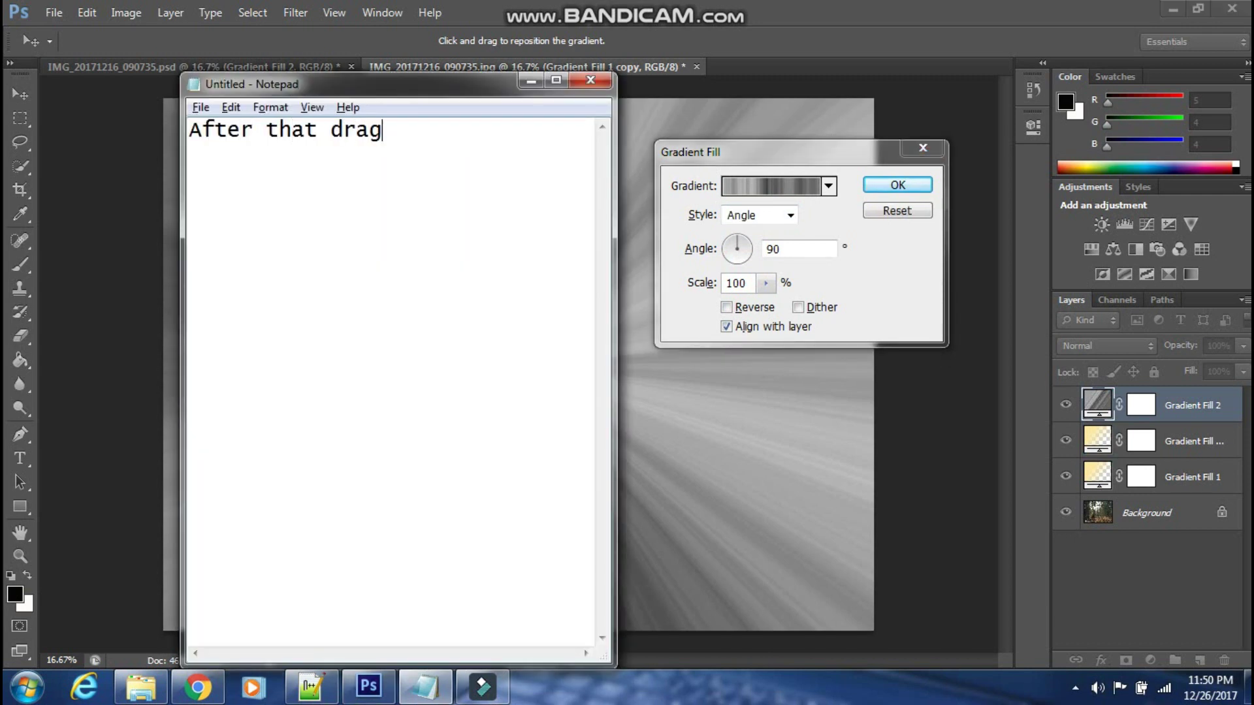
type(" the center t")
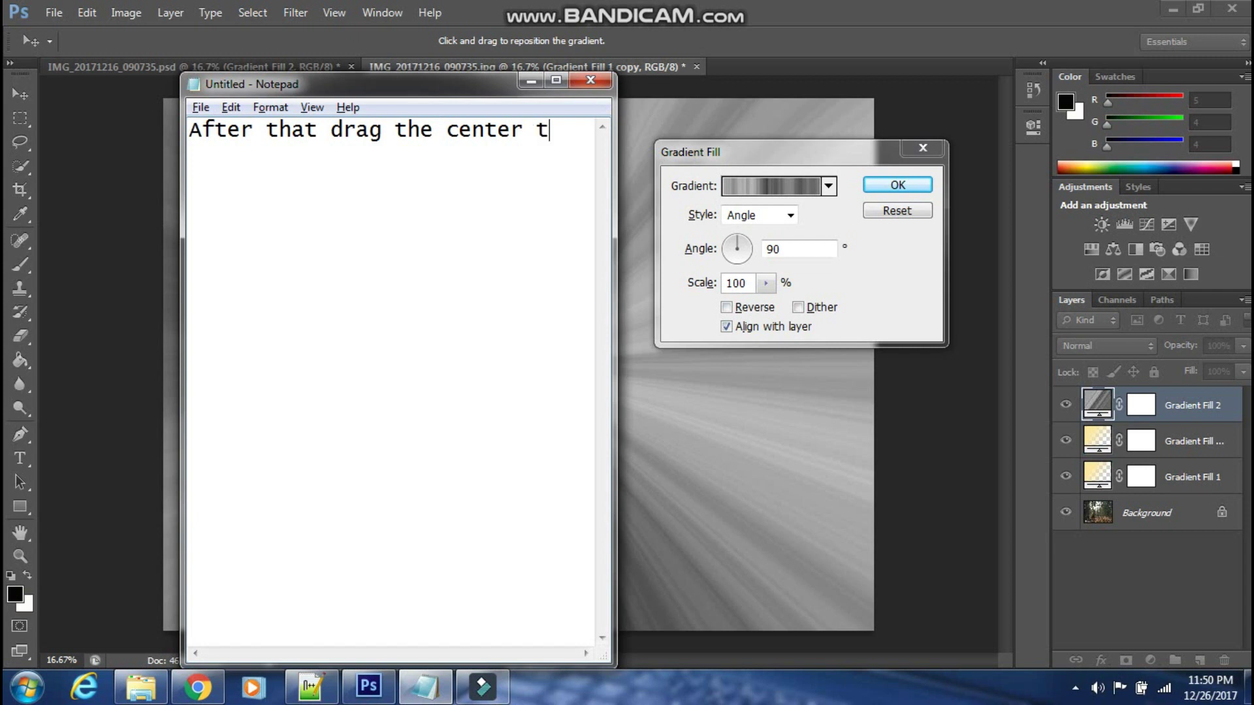
type(" a place ")
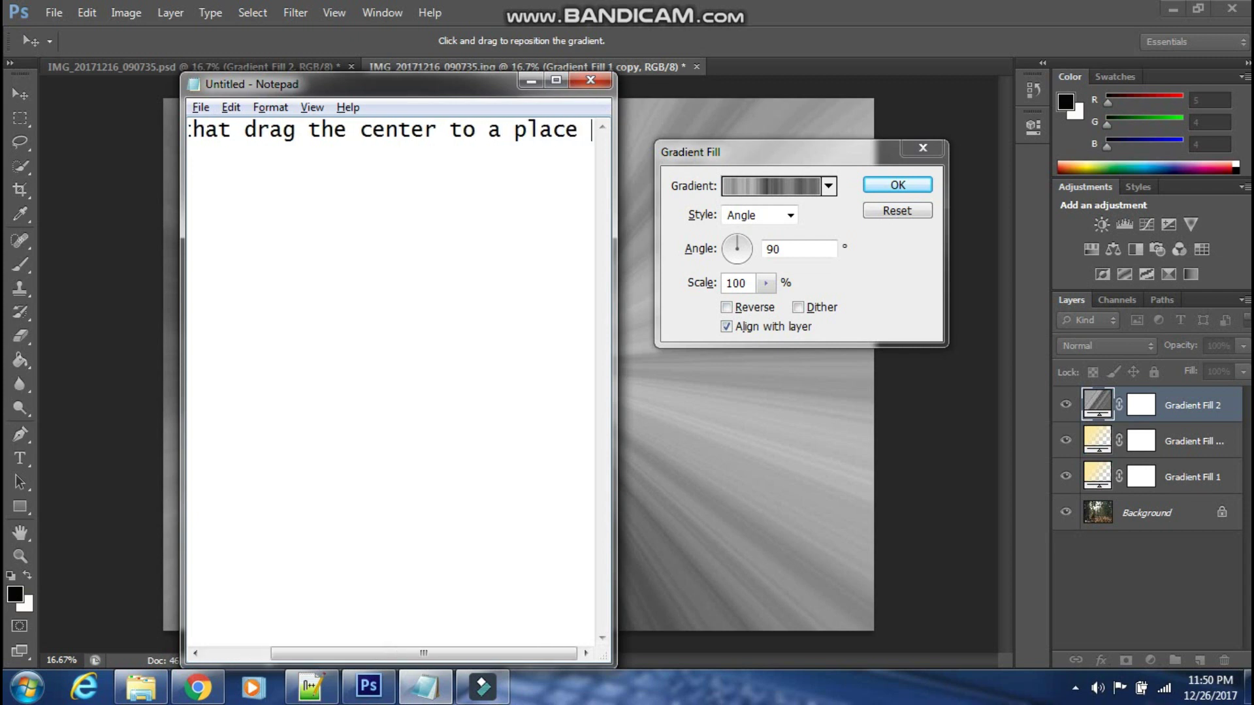
type("from where the ")
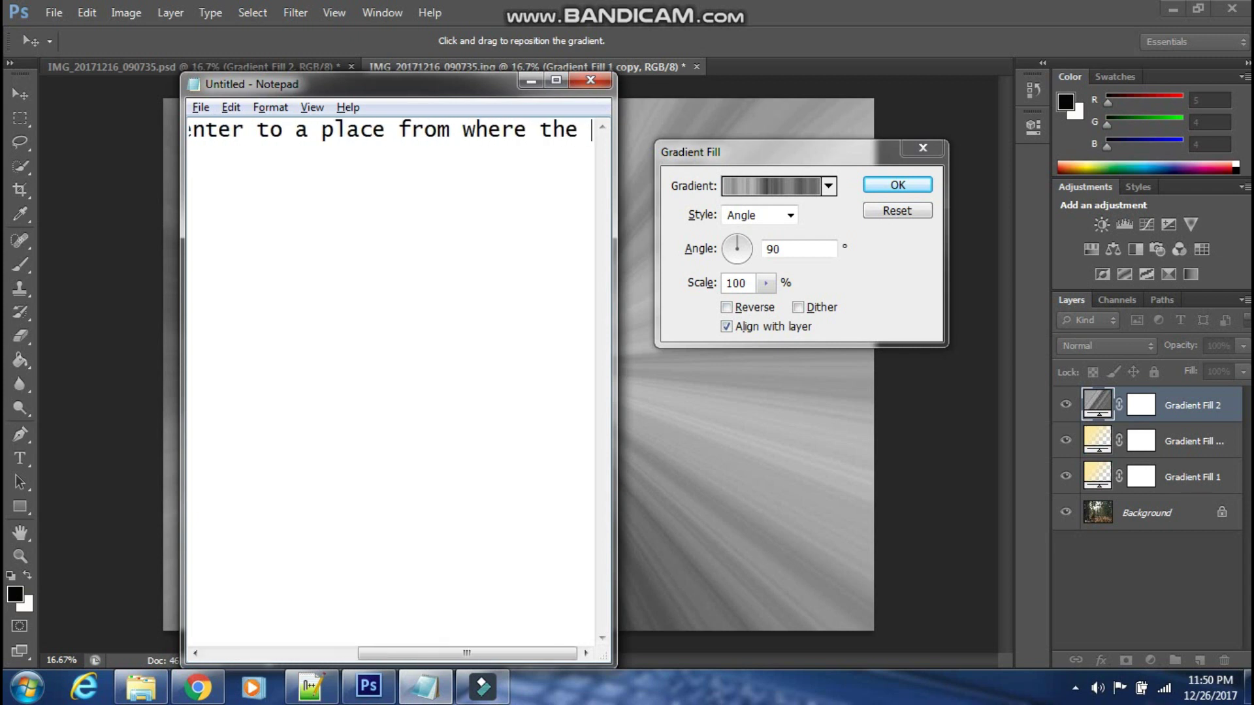
type("rays w")
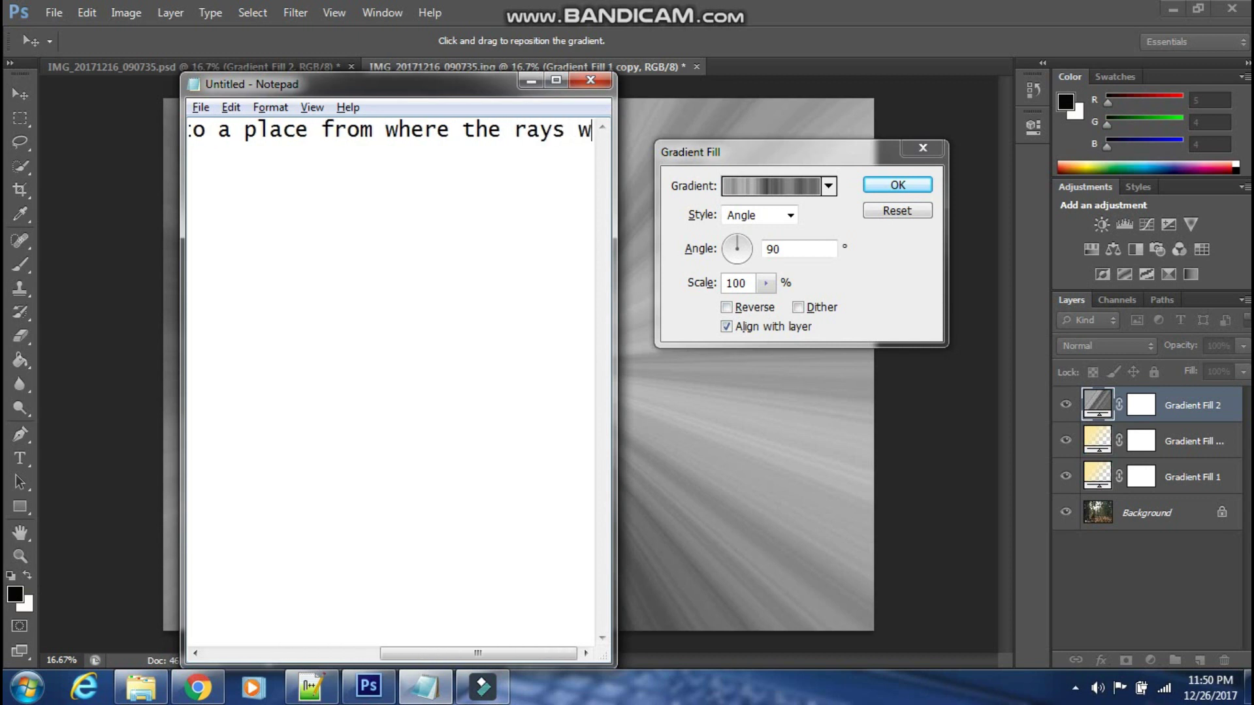
type("ill be coming")
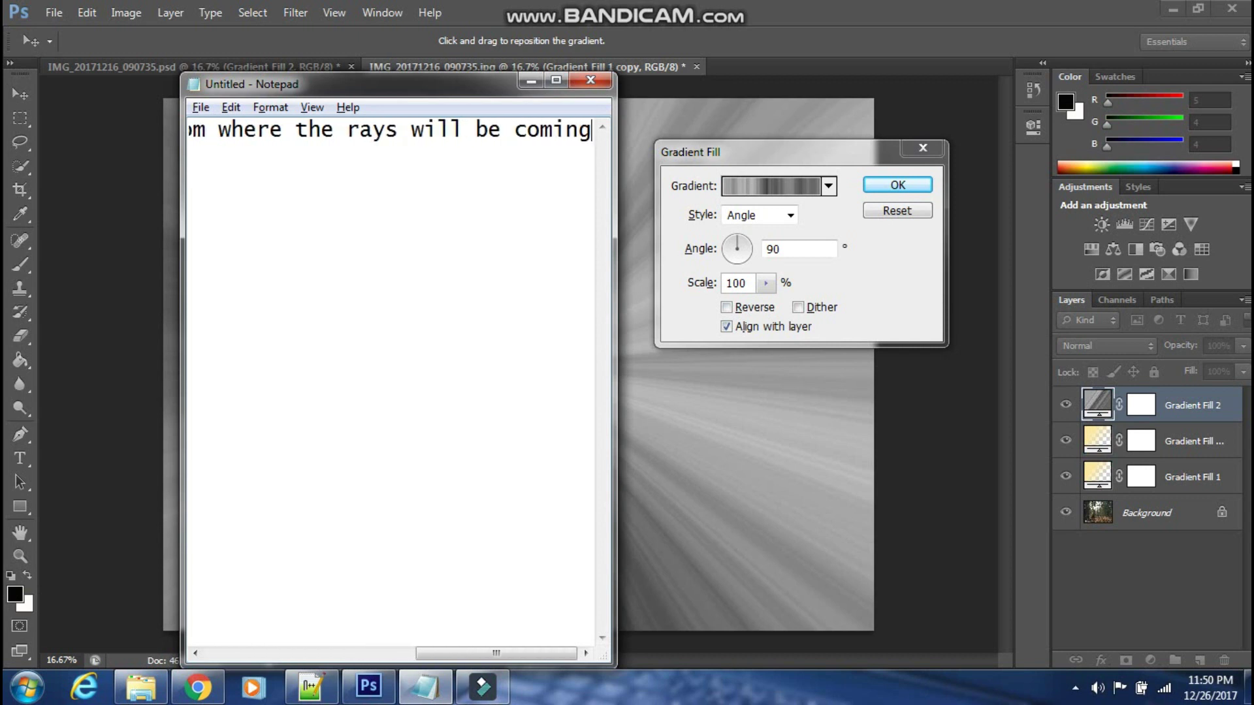
left_click(617, 438)
left_click_drag(616, 437, 616, 204)
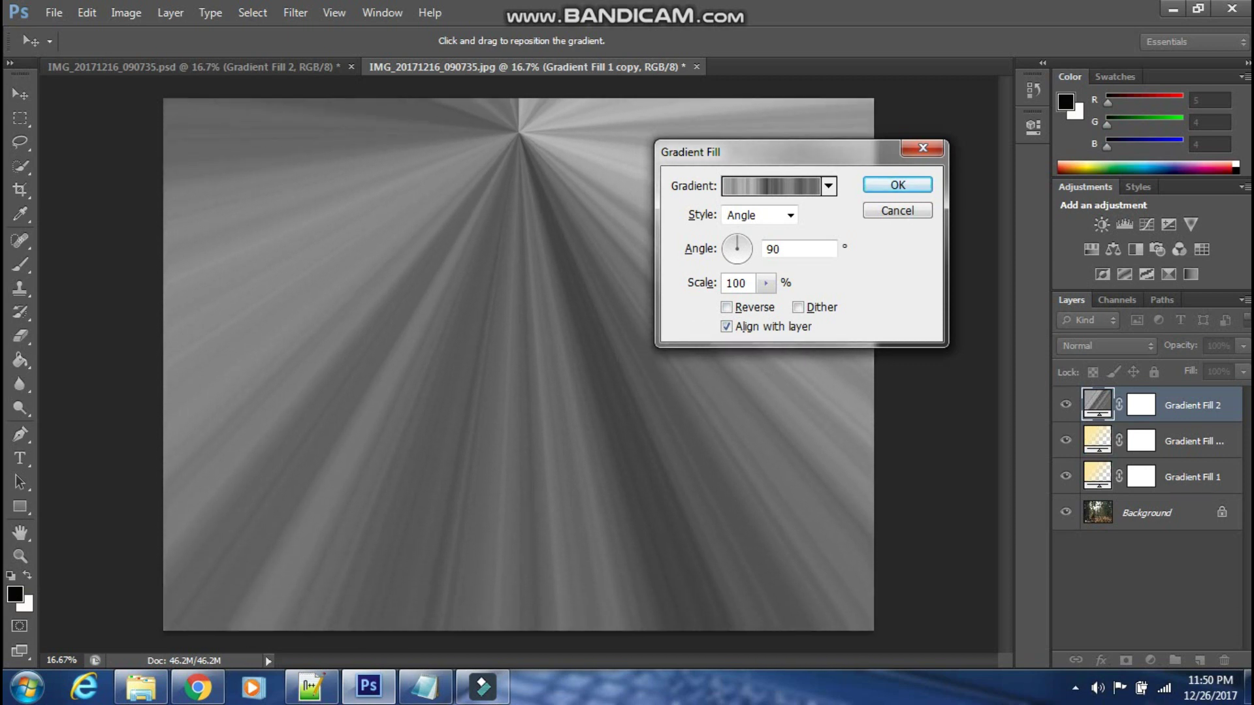
left_click(895, 185)
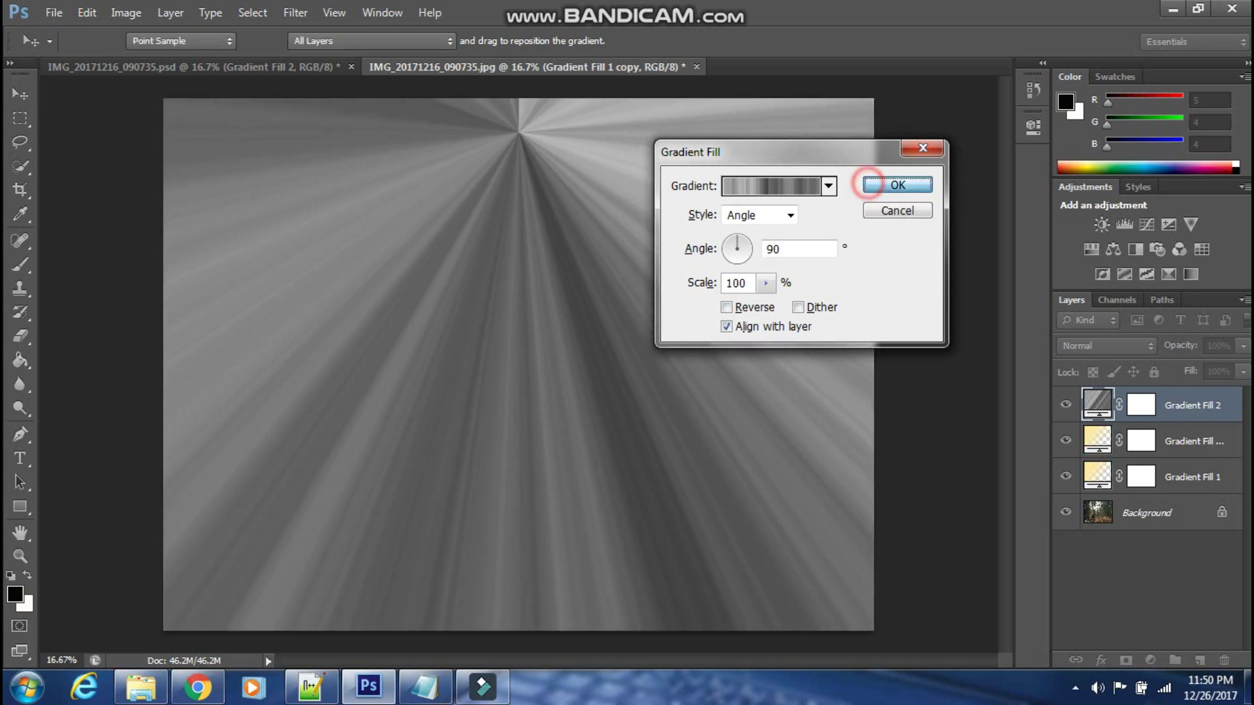
Step: Note 'change blending mode to screen' and set Gradient Fill 2 to Screen blending
key("alt+Tab")
key("ctrl+a")
key("BackSpace")
type("Afte")
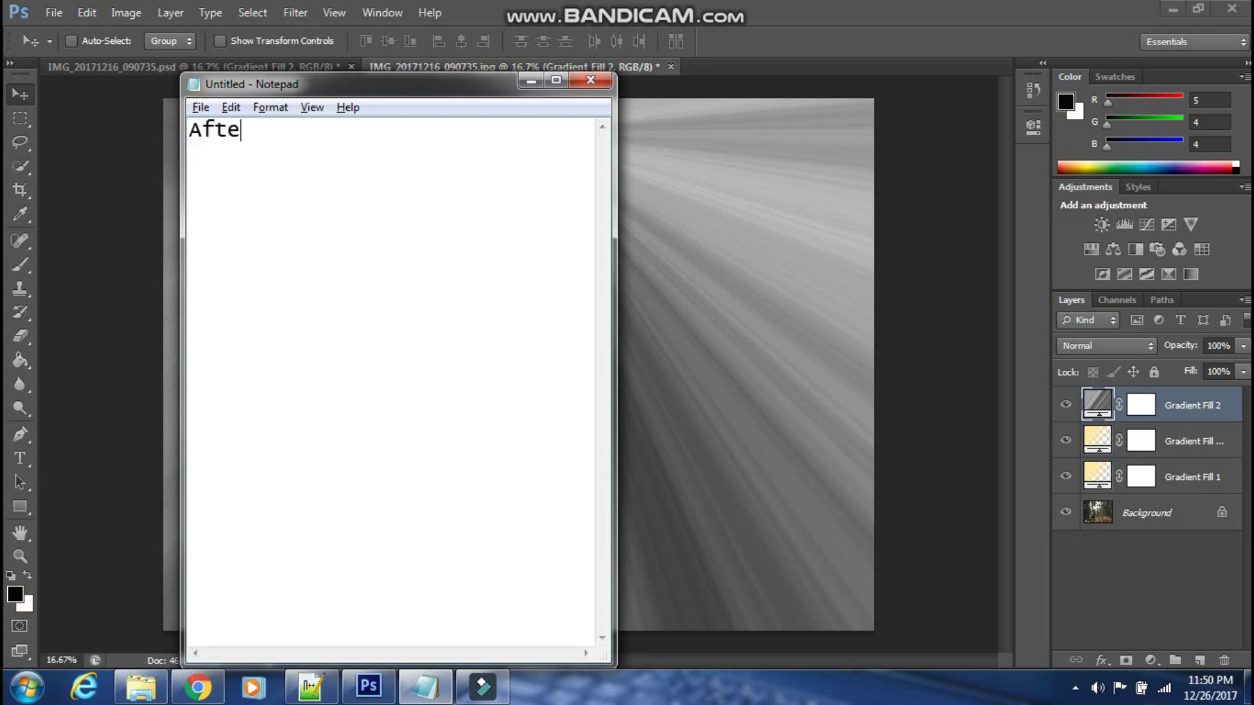
type("r that change i")
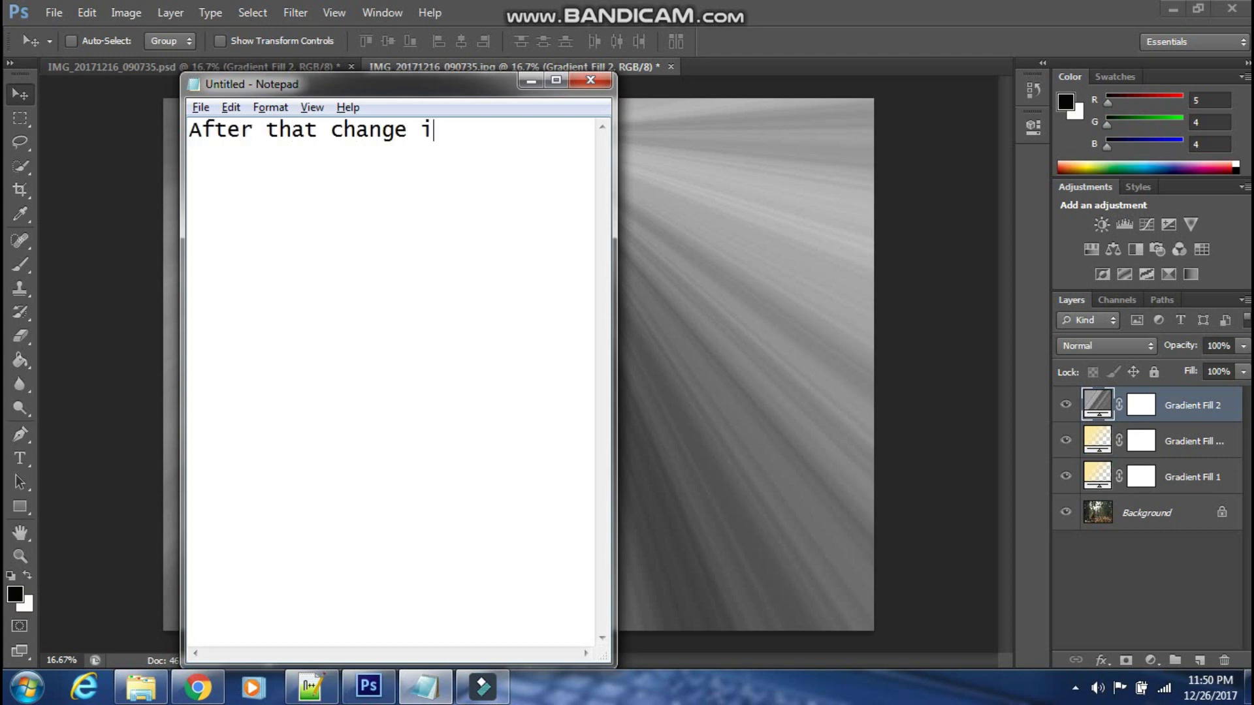
type("lending ")
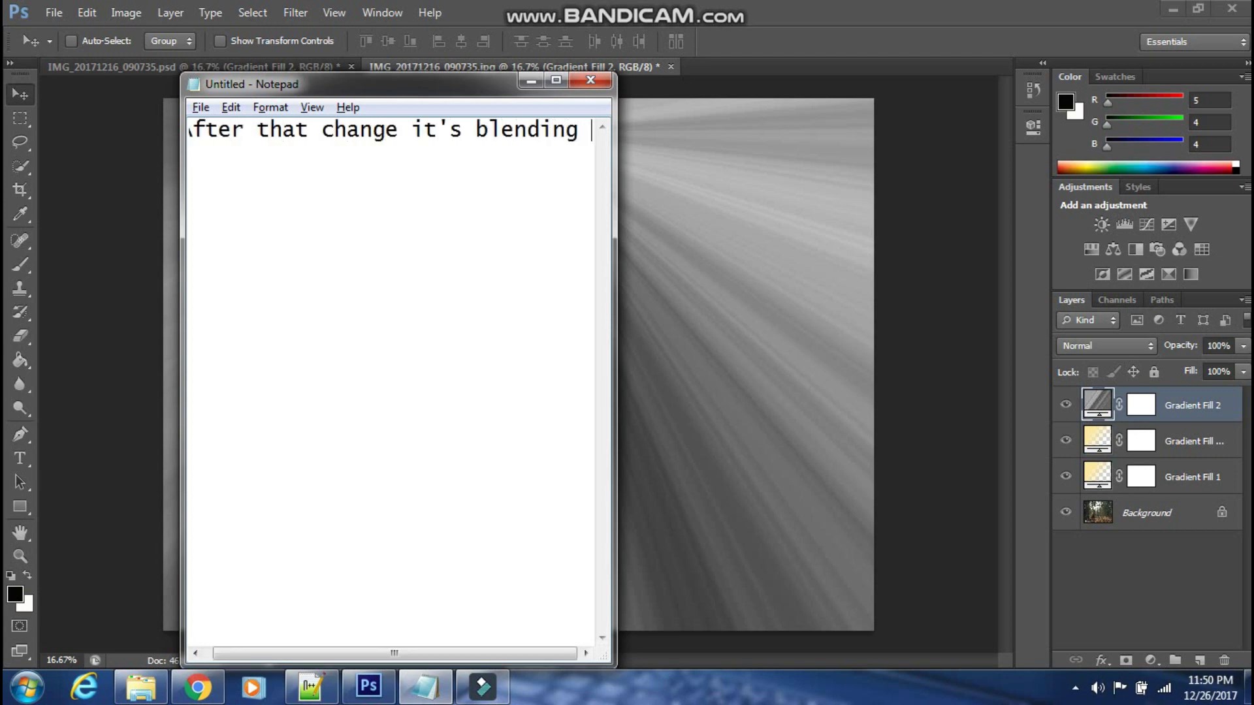
type("mode to screen")
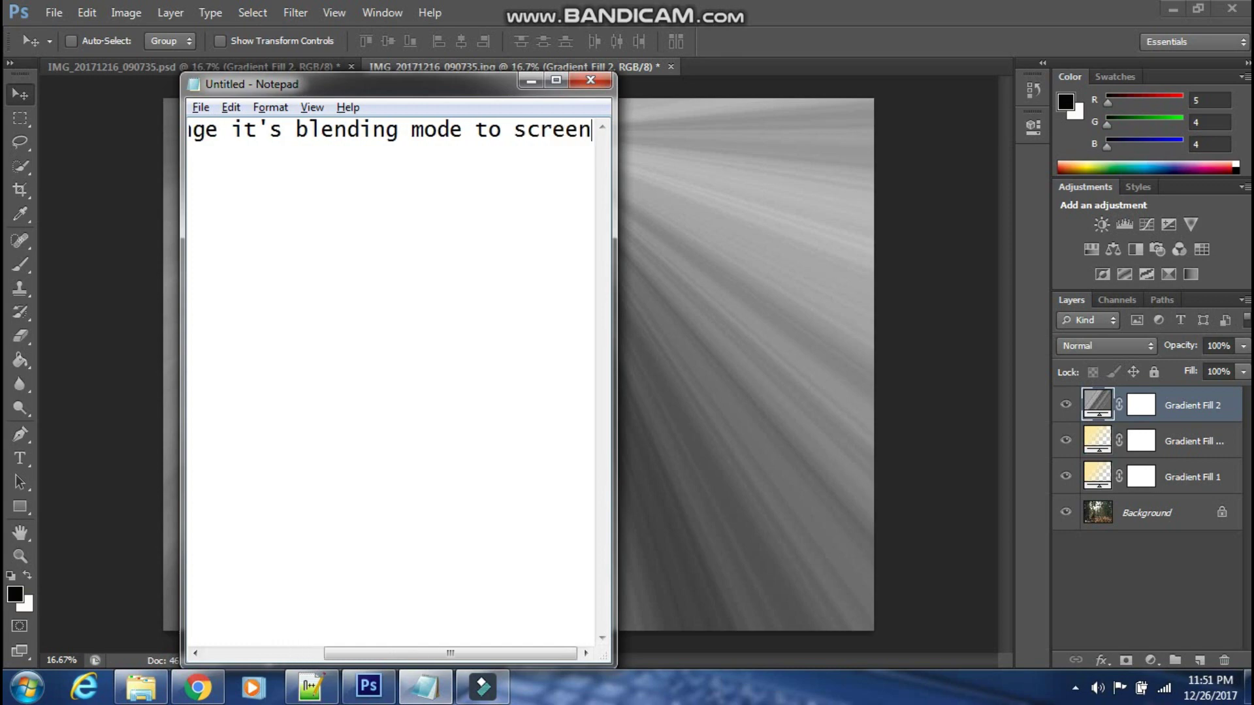
key("alt+Tab")
left_click(1105, 345)
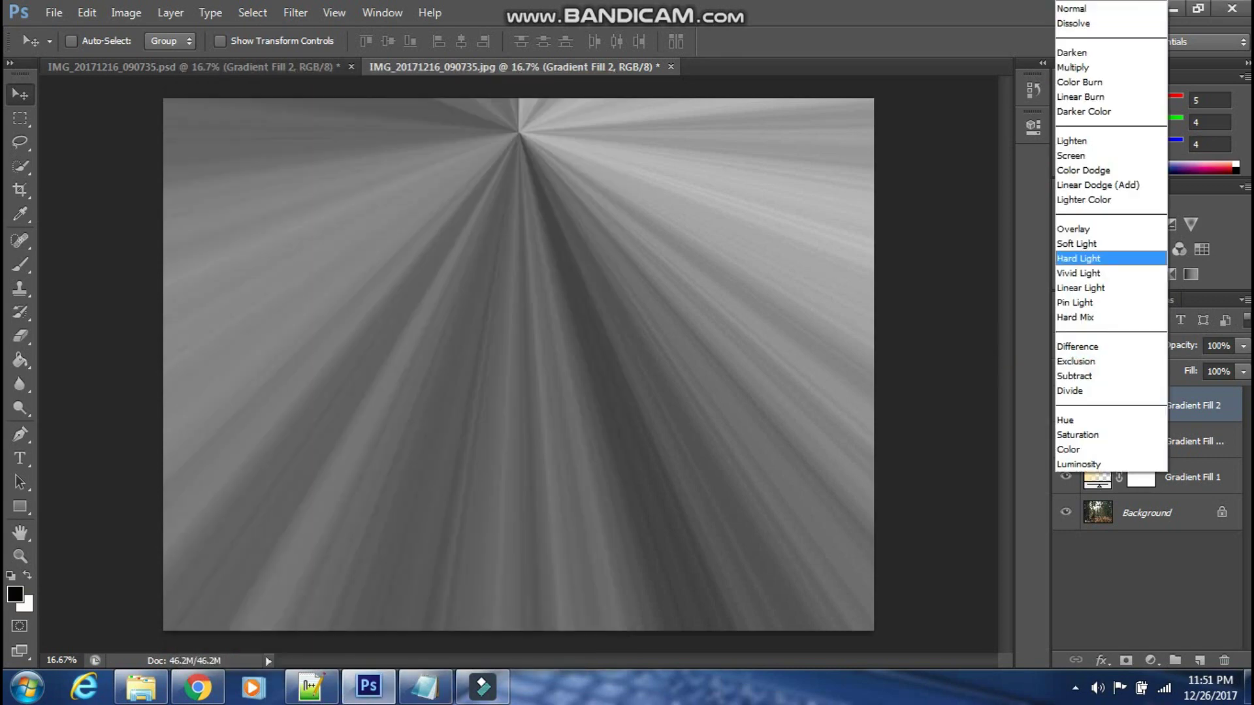
left_click(1079, 155)
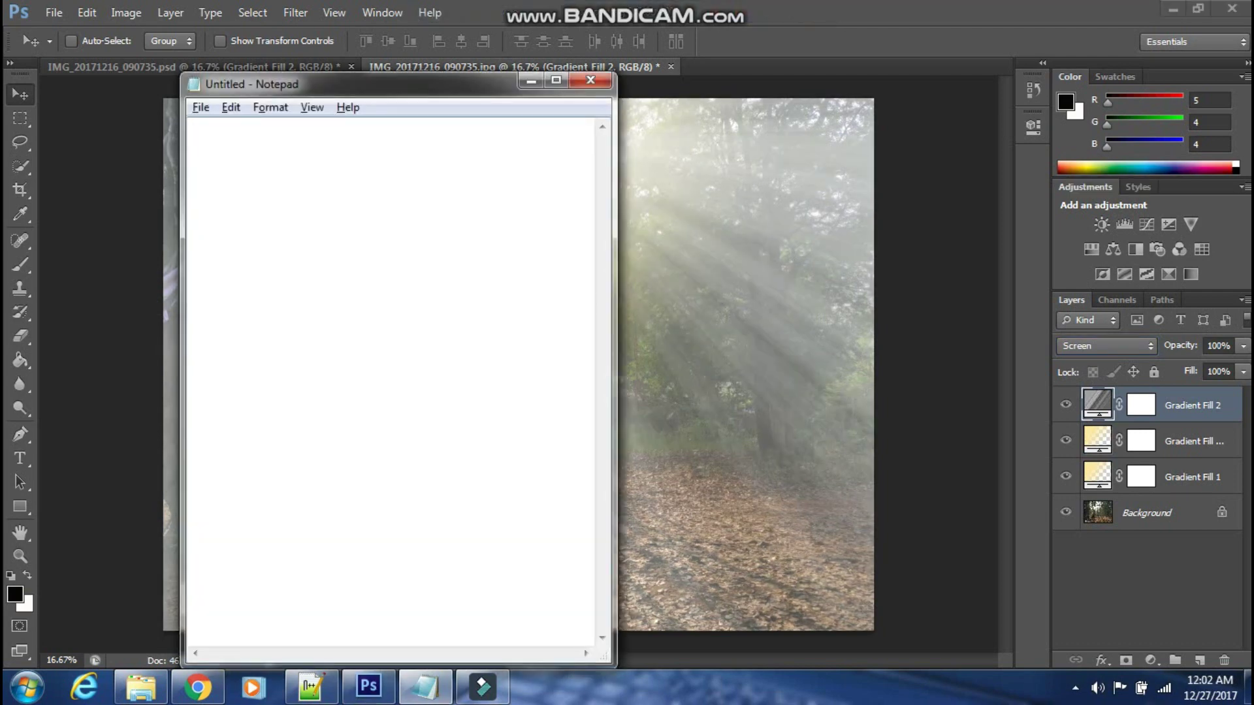
Step: Note that a Levels layer is needed and add a Levels adjustment layer
type("Now")
type("we need to")
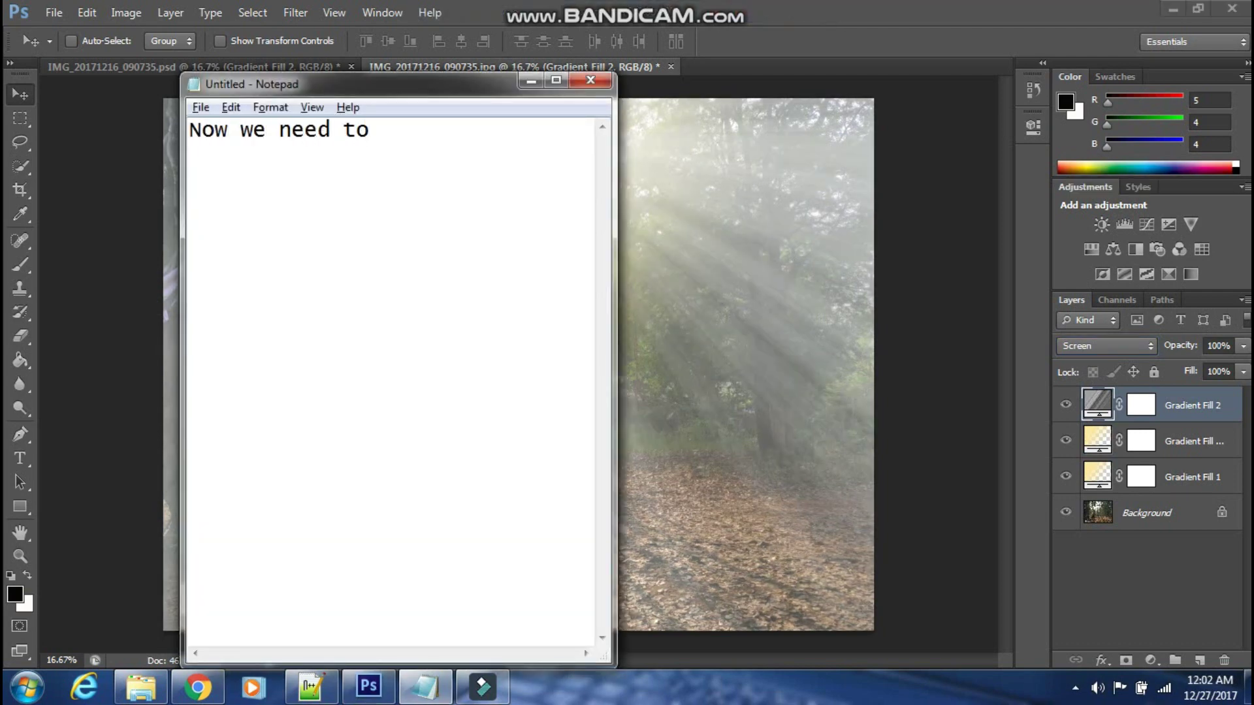
type(" create a")
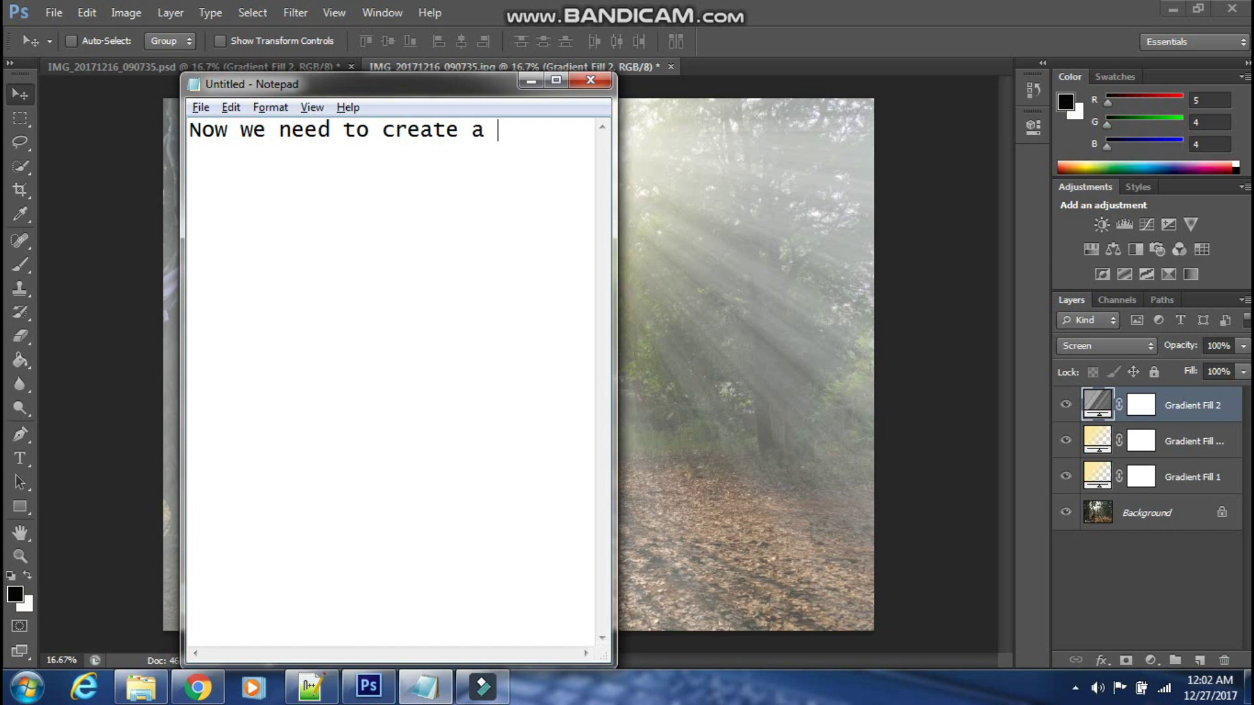
type("levels layer so")
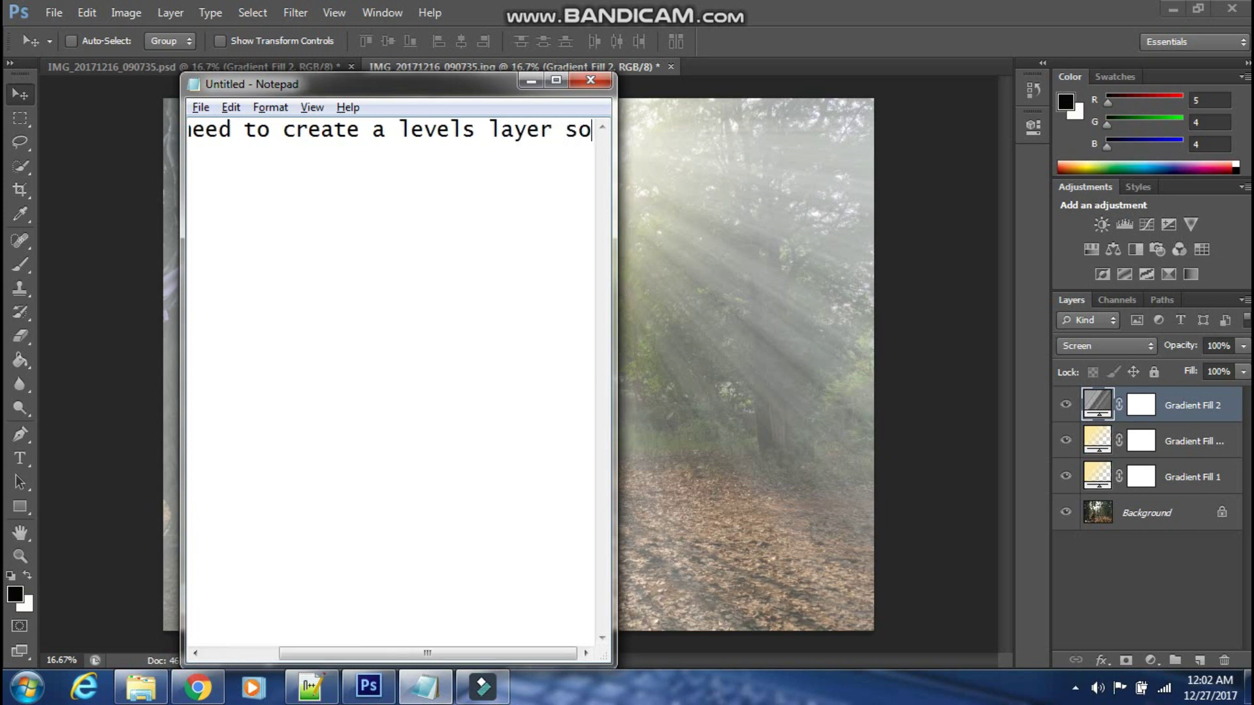
type(" for that follow ")
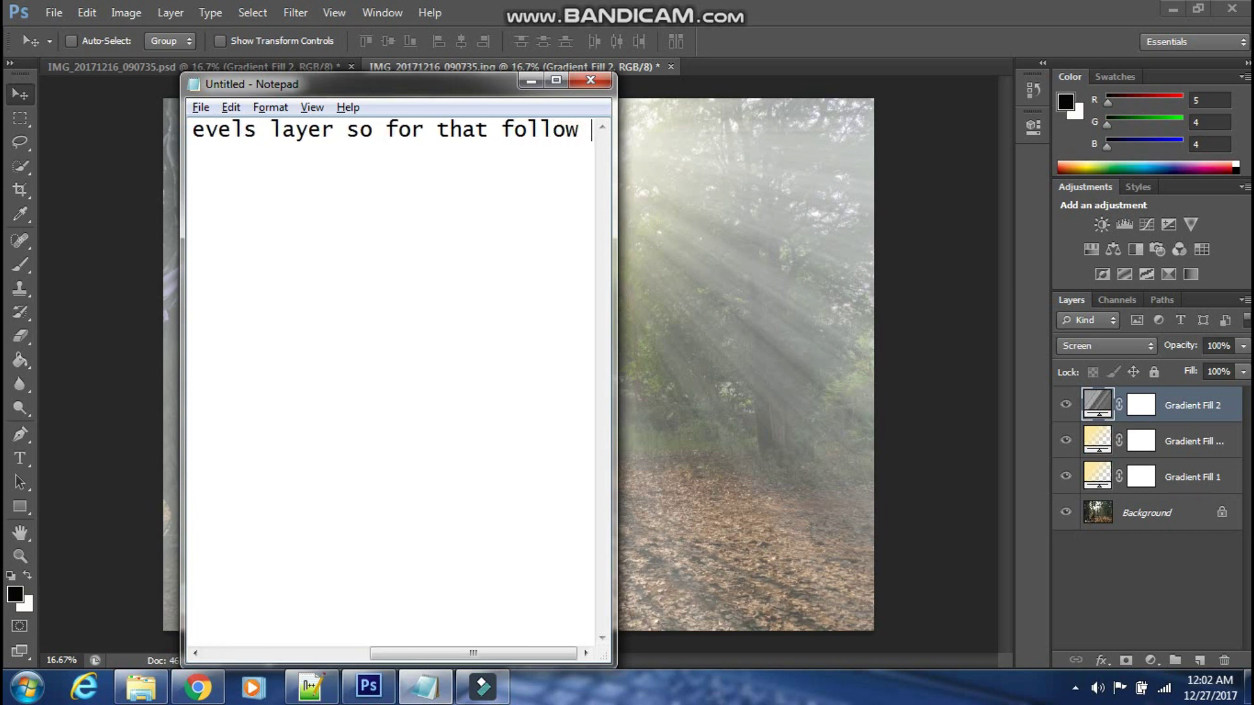
type("the steps")
left_click(732, 236)
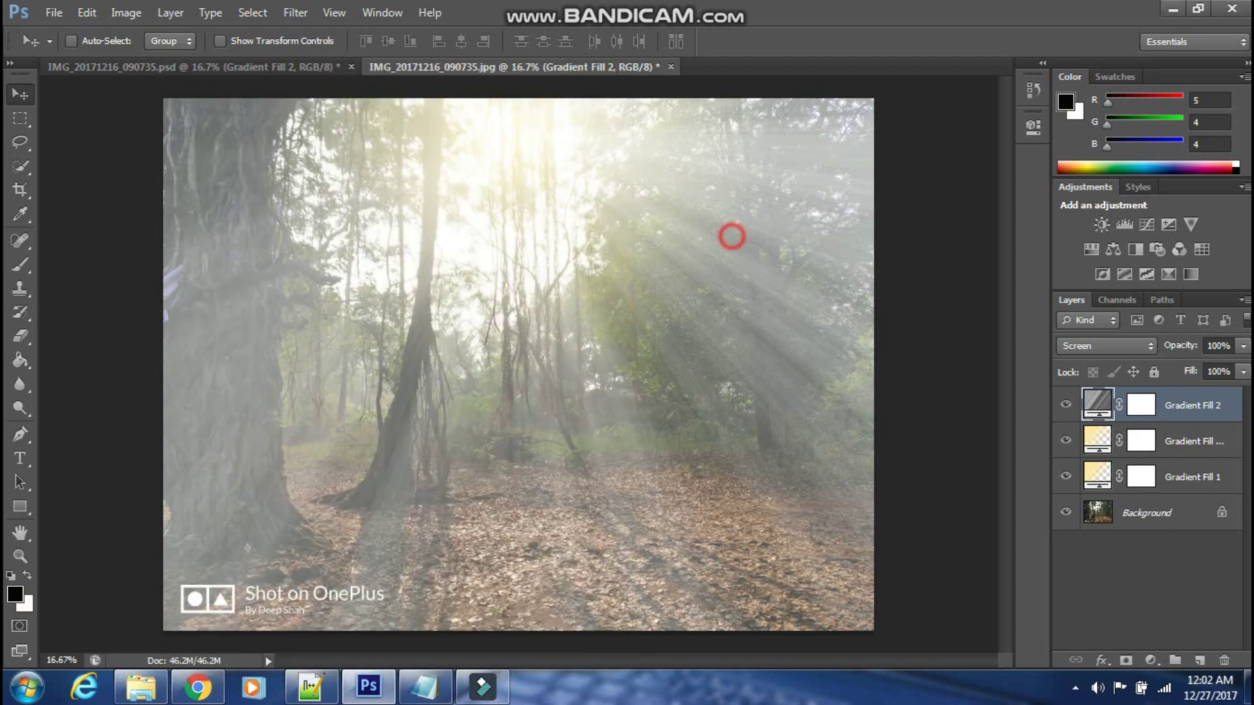
left_click(1151, 660)
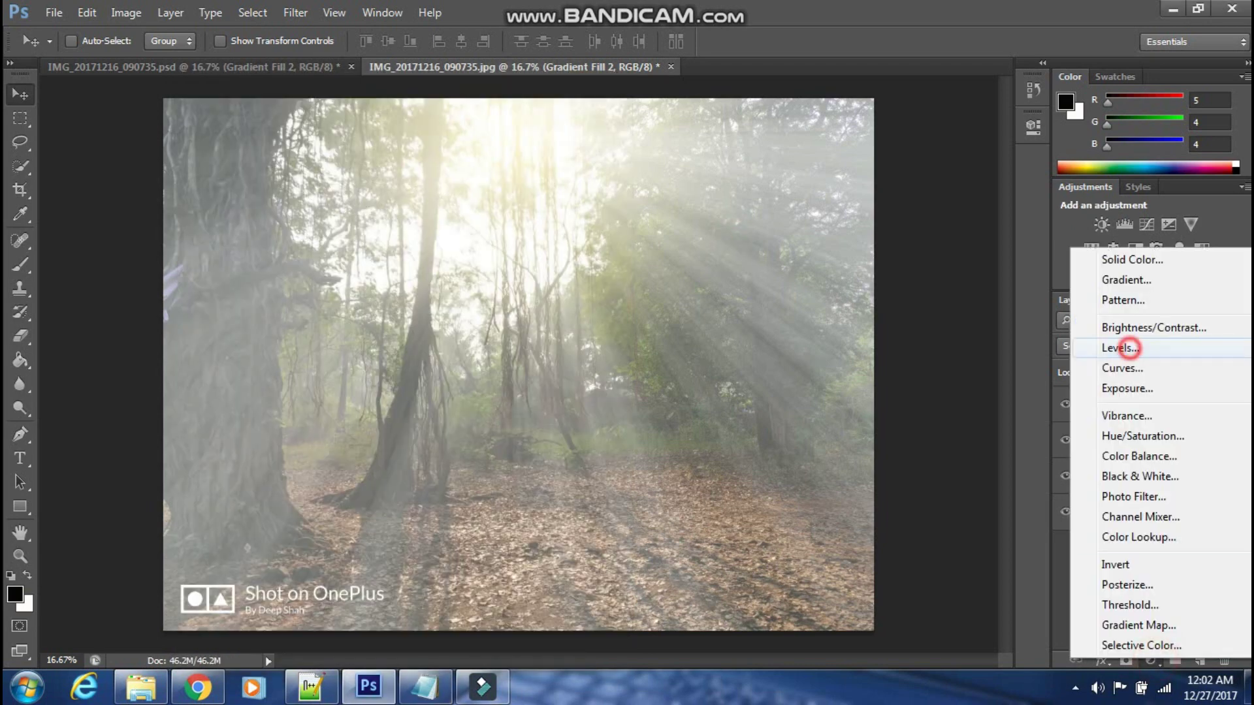
left_click(1129, 348)
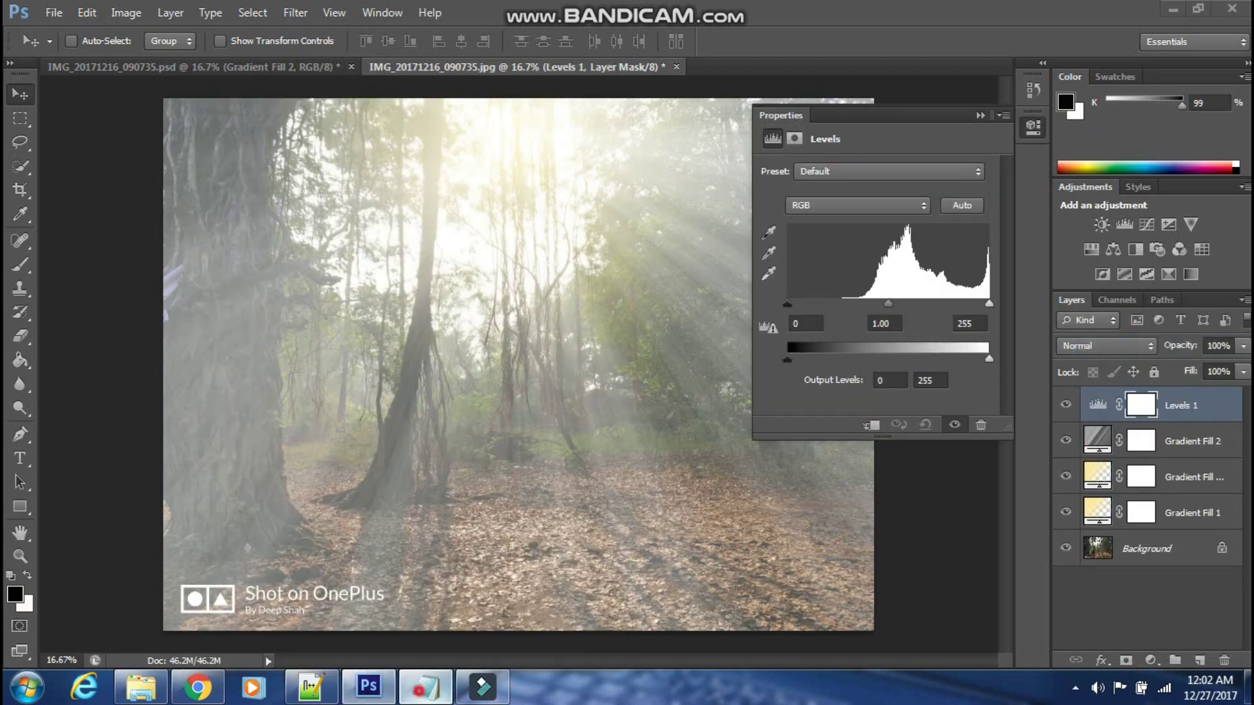
Step: Clip the Levels 1 layer to Gradient Fill 2, noting 'click on the following'
key("alt+Tab")
type("After tht")
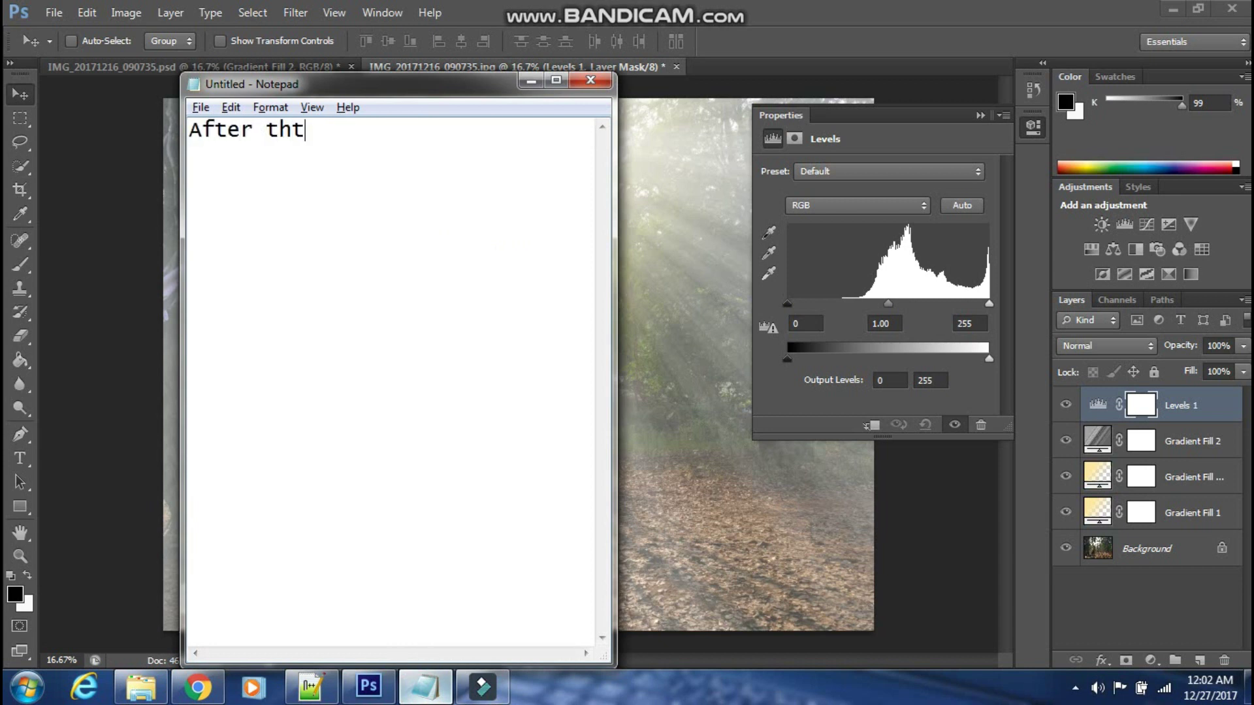
key("BackSpace")
type("at click on the f")
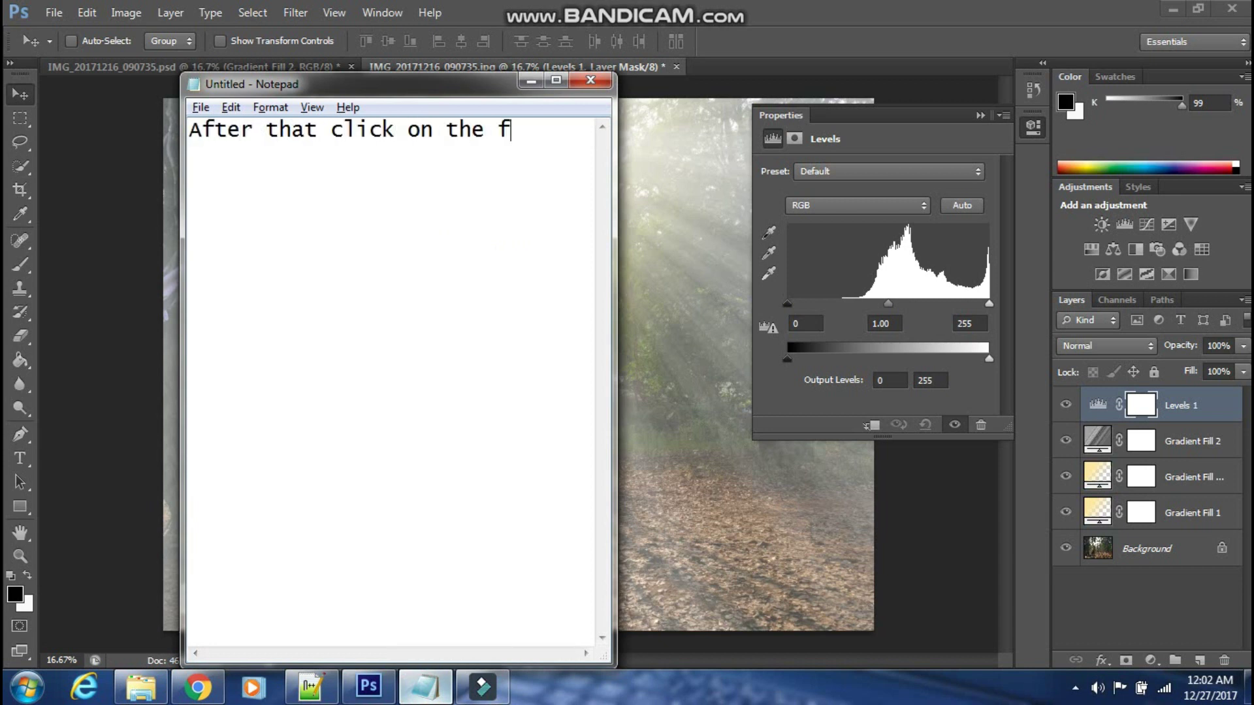
type("ollowing")
key("alt+Tab")
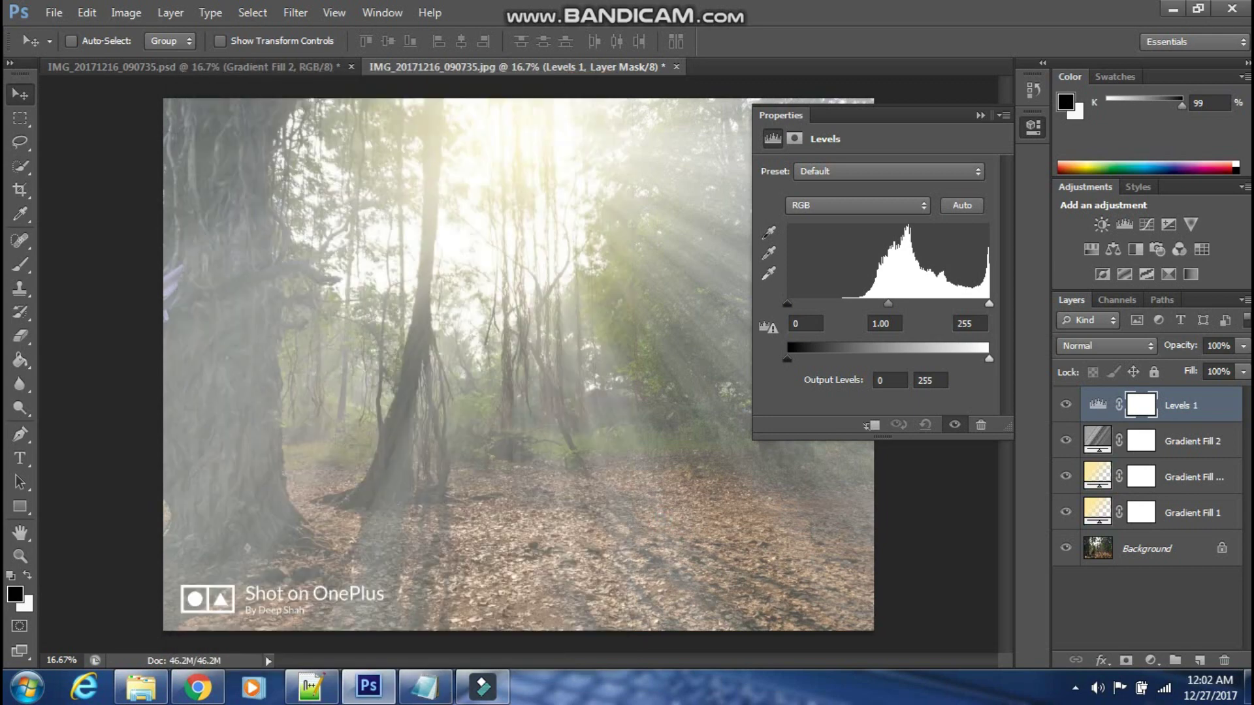
left_click(871, 425)
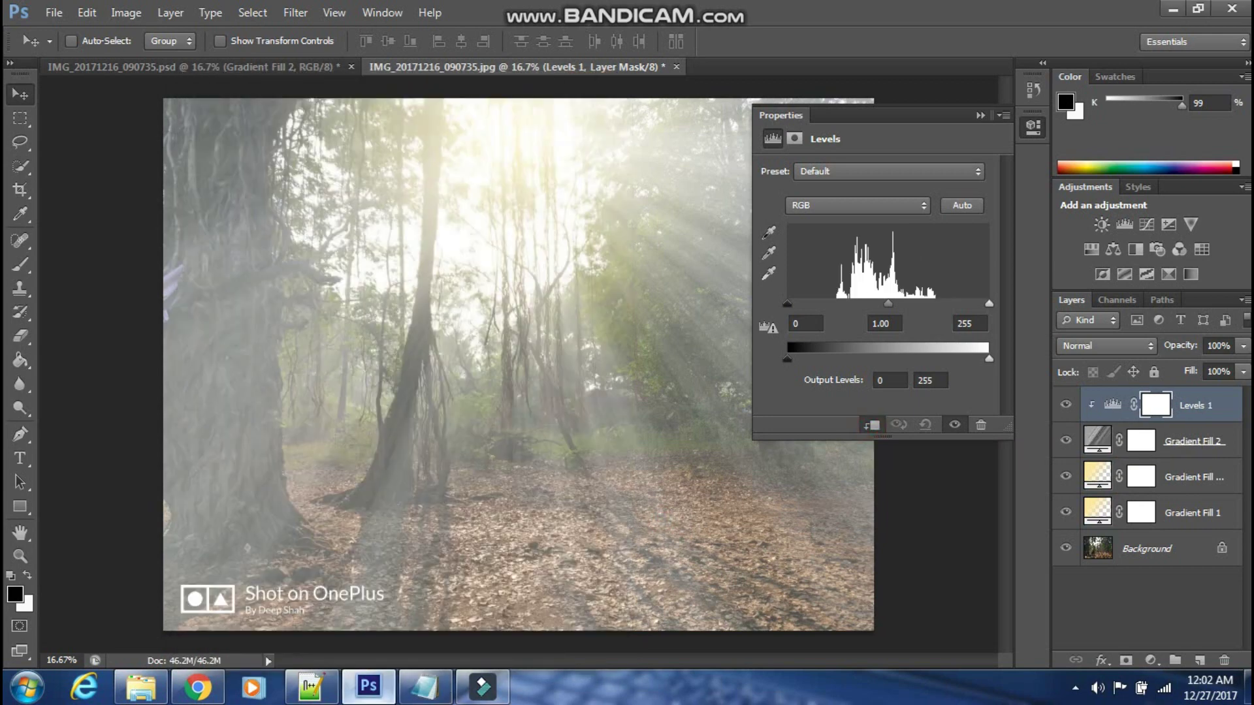
left_click(424, 687)
Step: Replace the Notepad note with 'only want sunrays in following area' and glance at the photo
key("ctrl+a")
key("BackSpace")
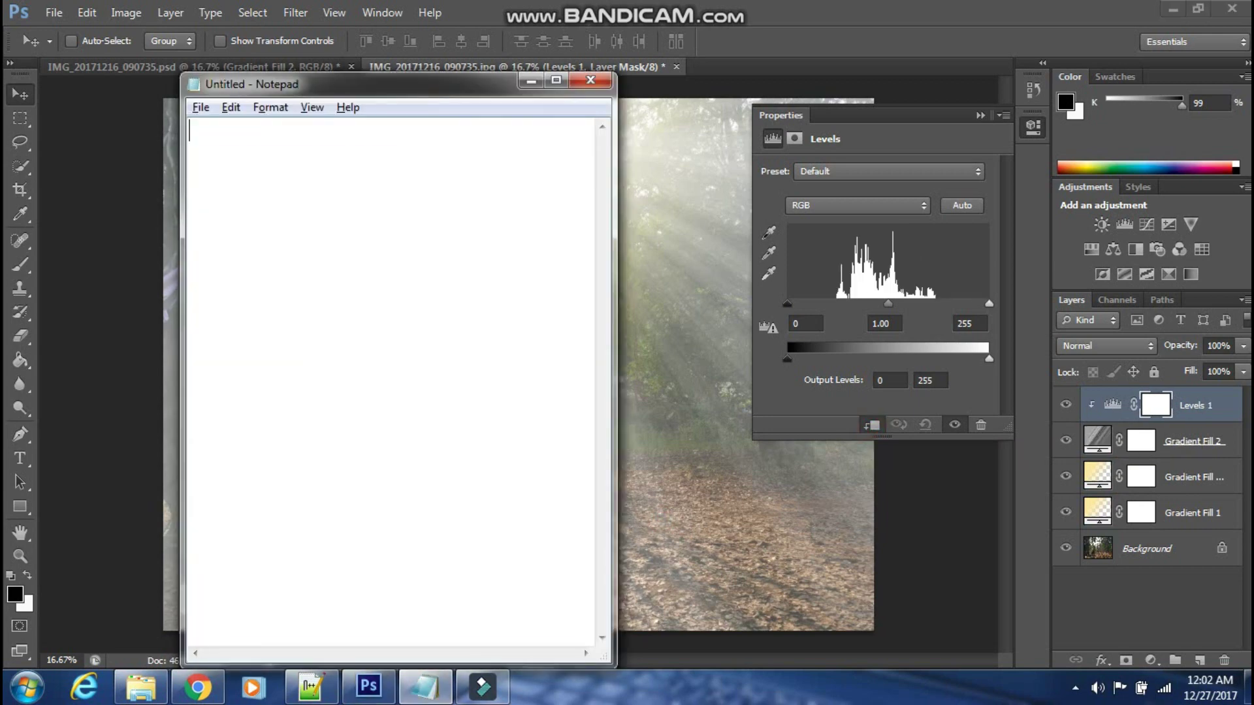
type("ow i only ")
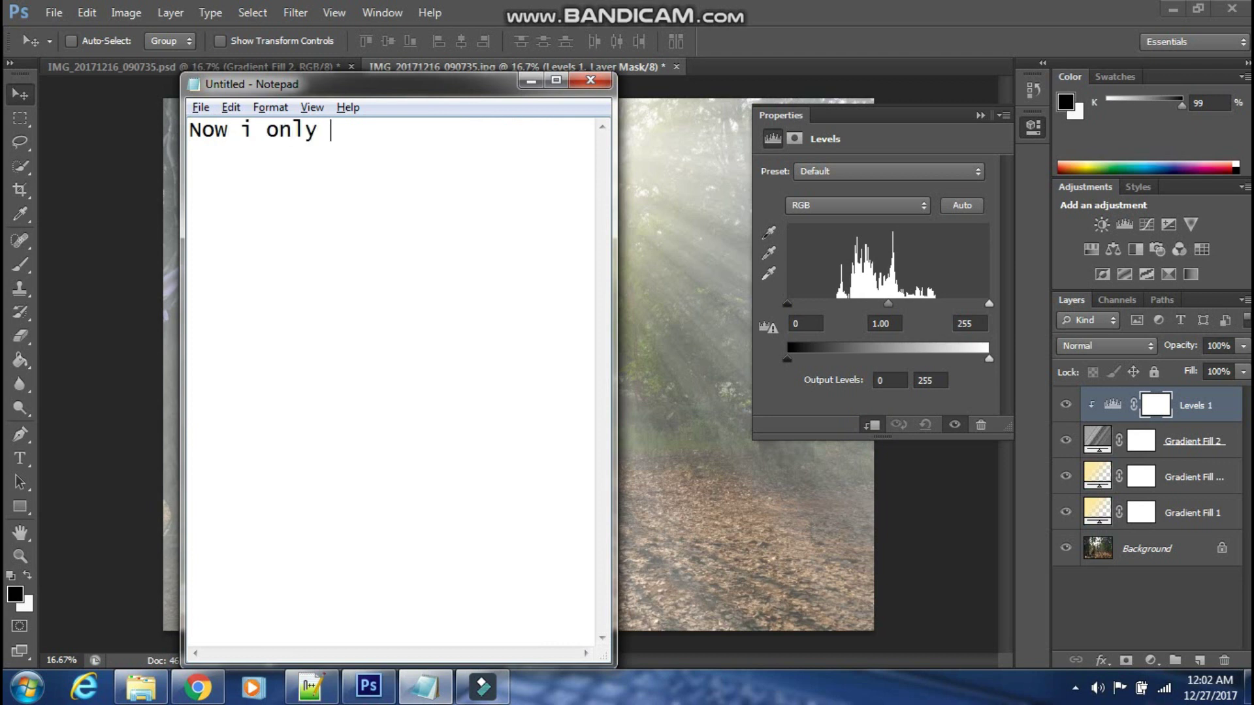
type("want r")
type("sunrays in ")
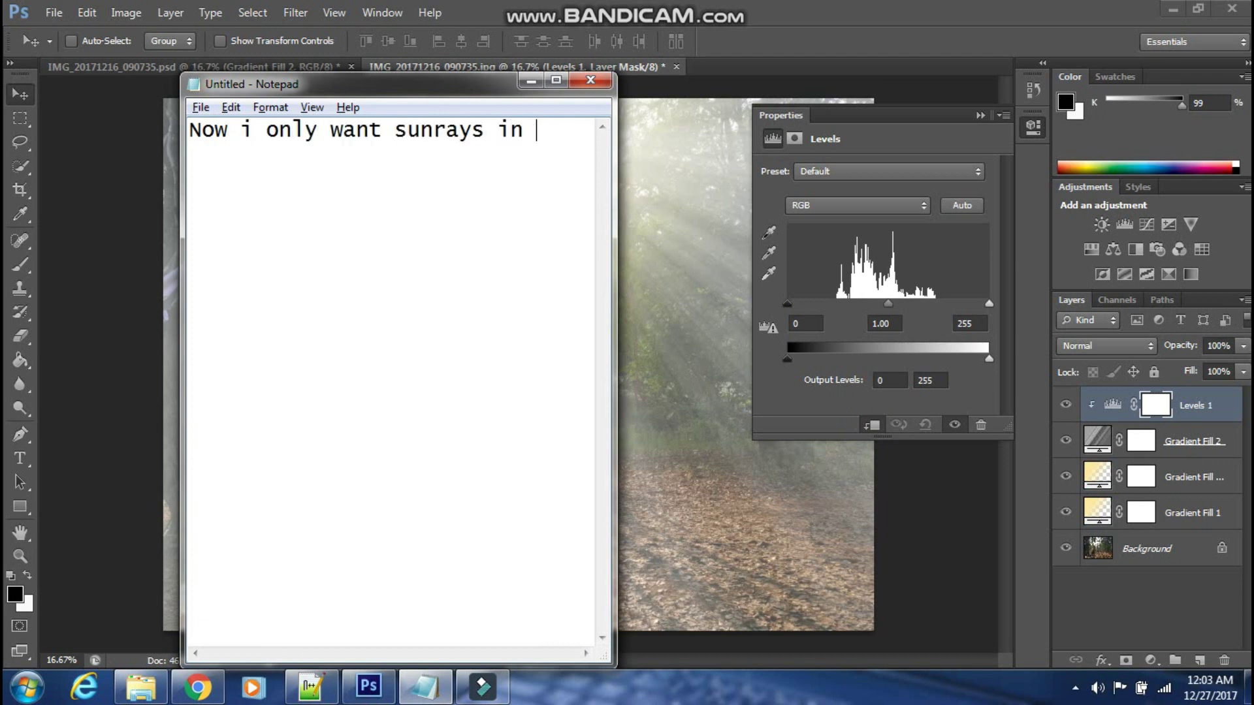
type("following area")
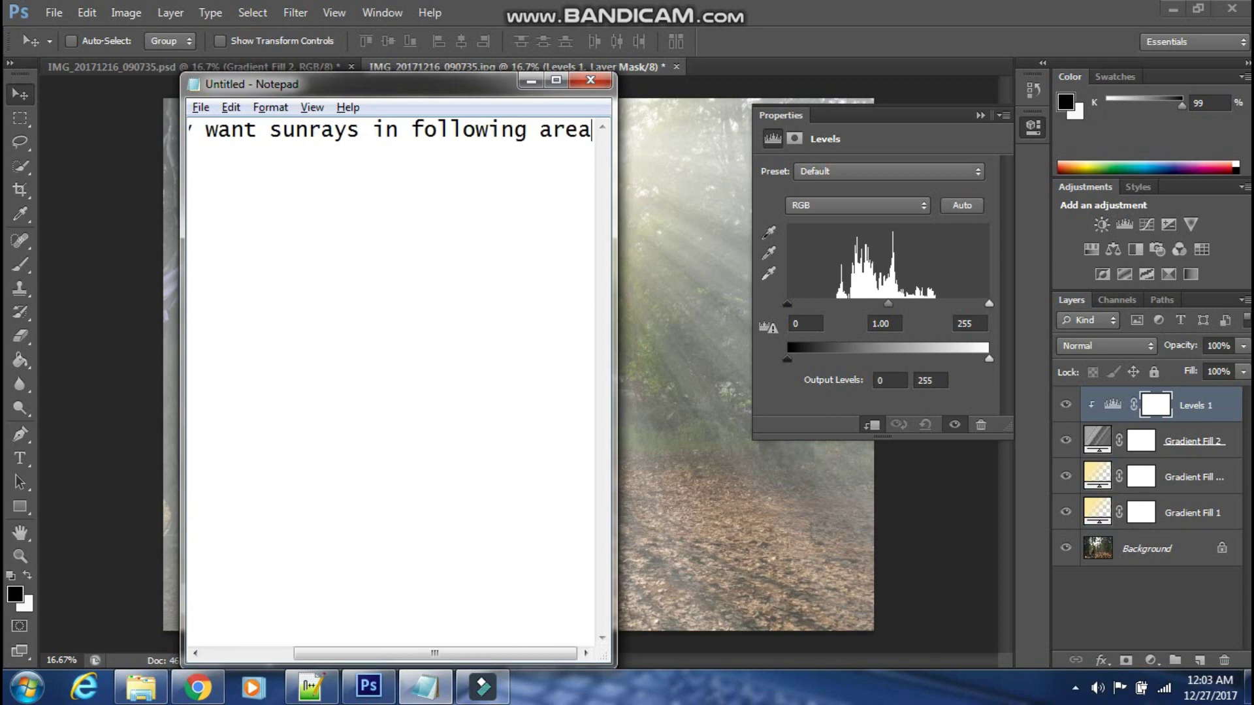
type("er")
key("alt+Tab")
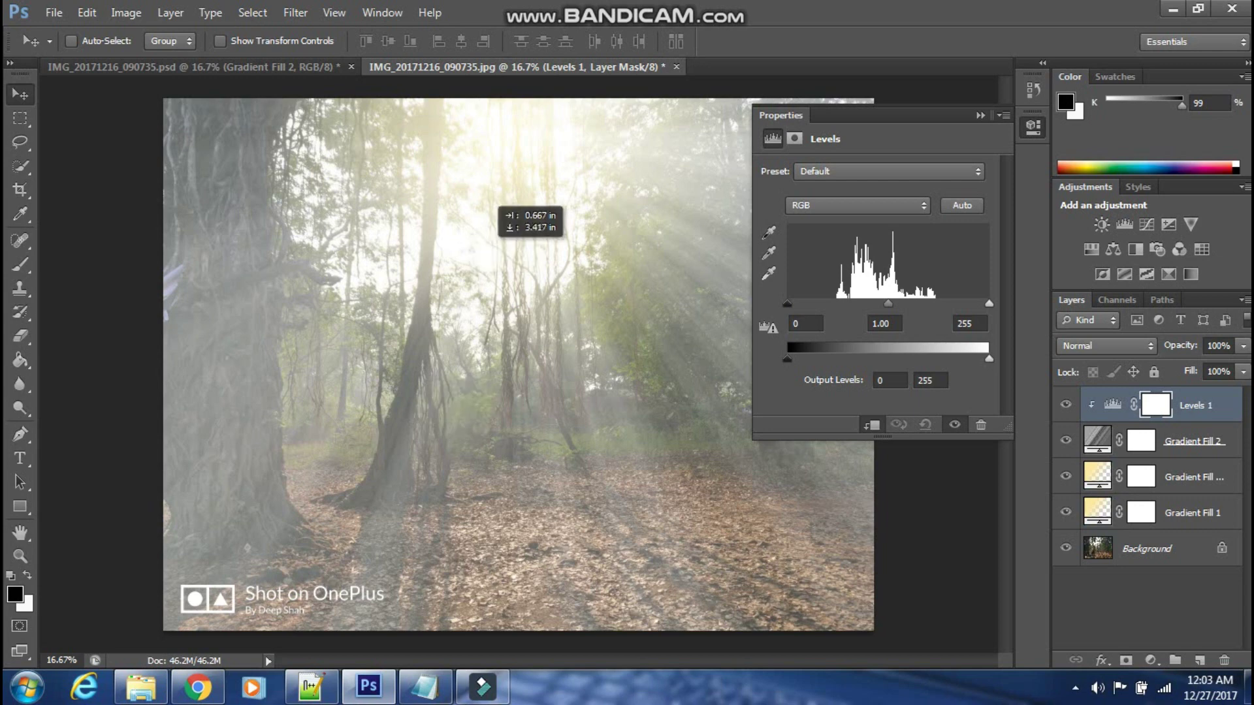
key("alt+Tab")
Step: Rewrite the note to 'I will be just focusing on that area', then 'And we will be removing'
key("ctrl+a")
key("BackSpace")
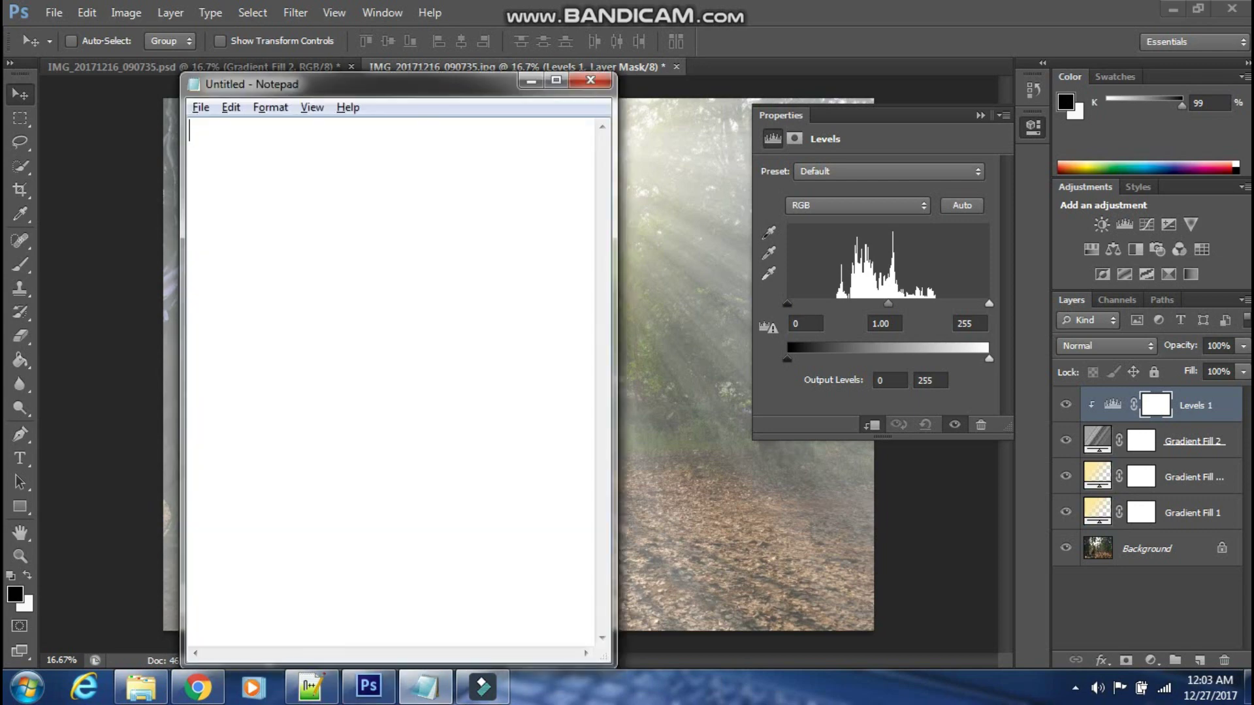
type("i willbe j")
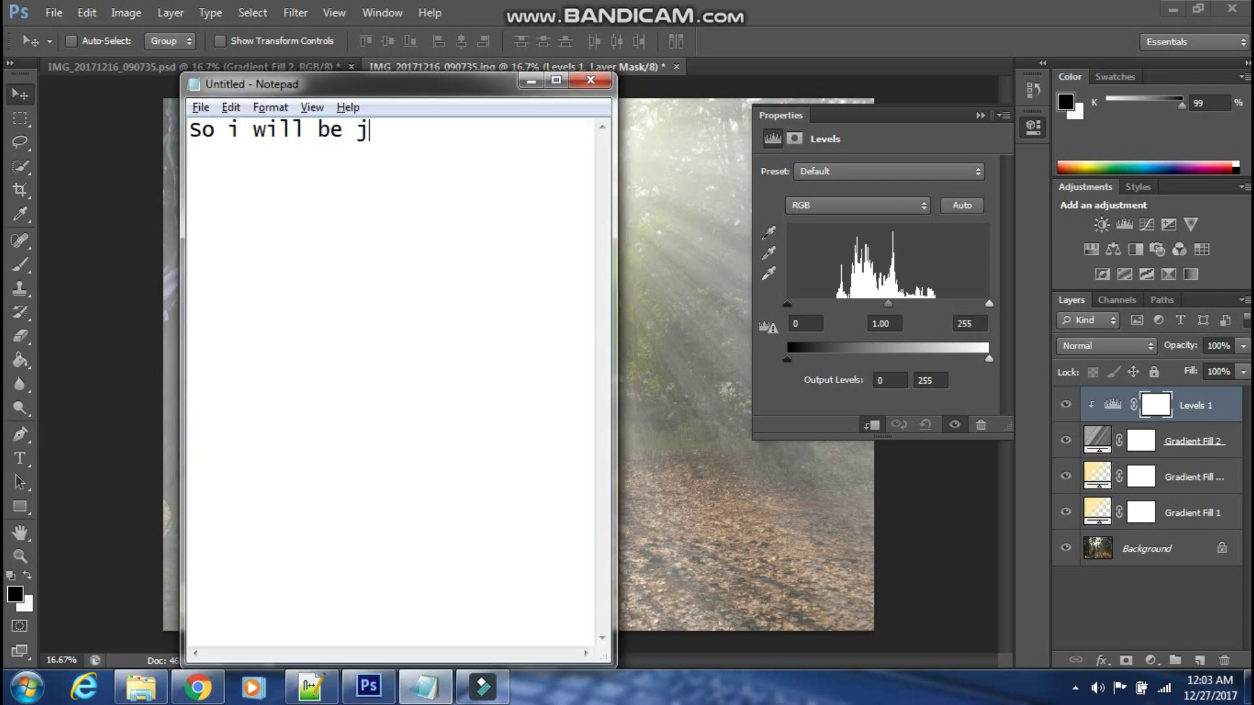
type("ust focusing o")
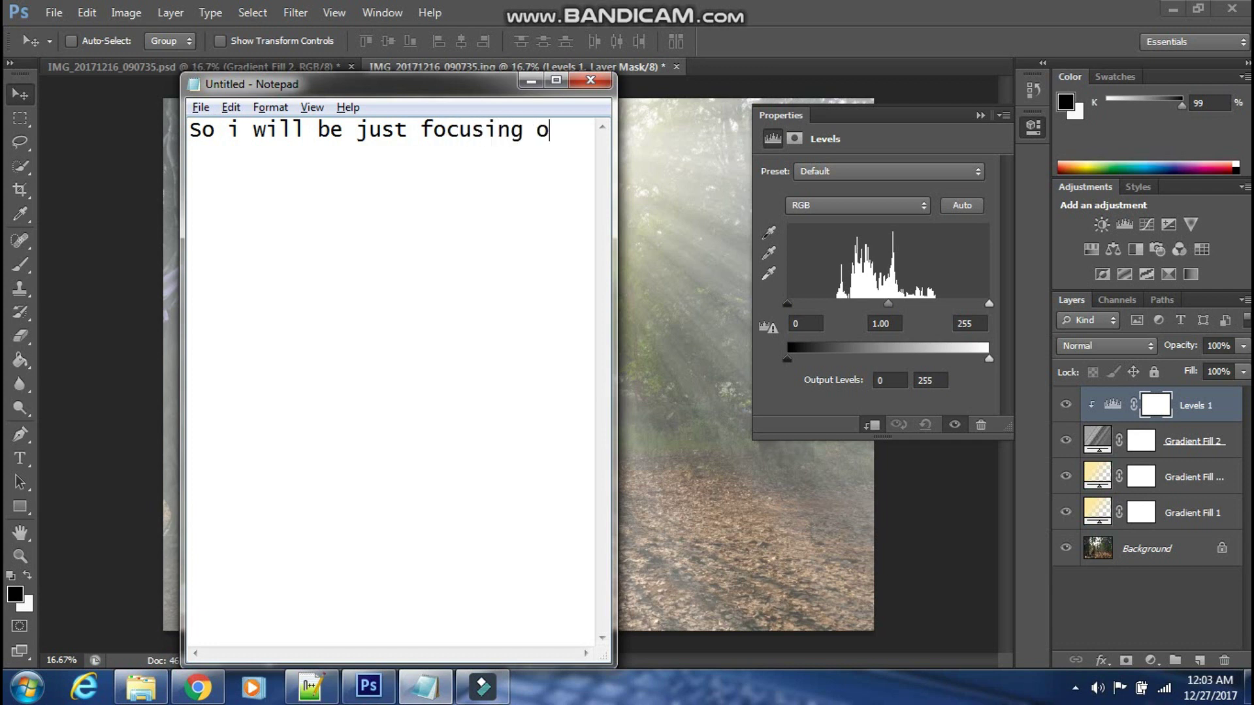
type("n that area")
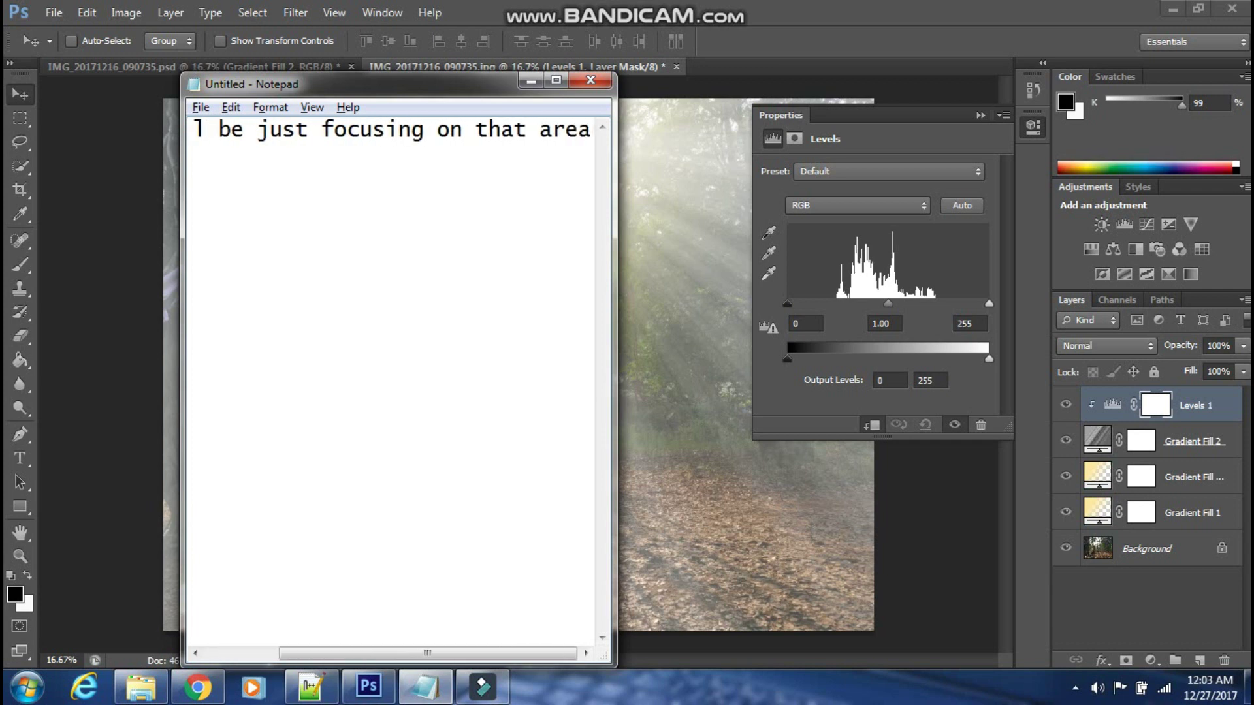
key("ctrl+a")
key("BackSpace")
type("And res")
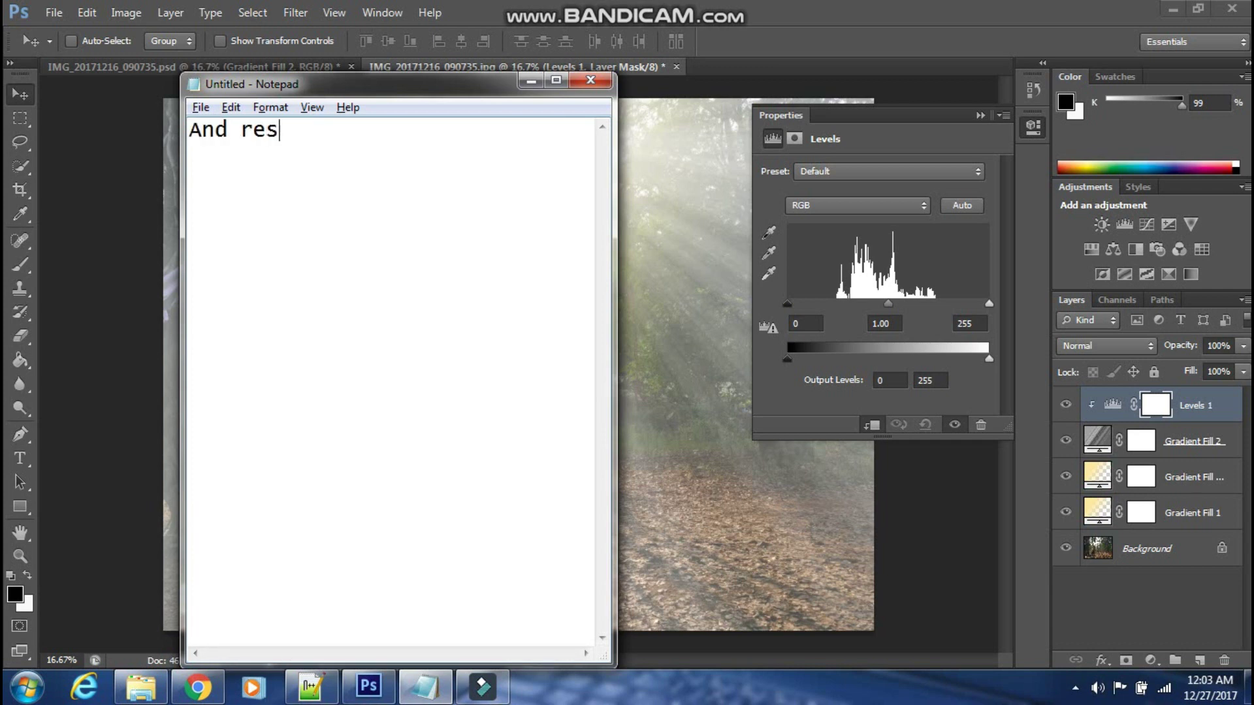
type("t we wi")
type("will")
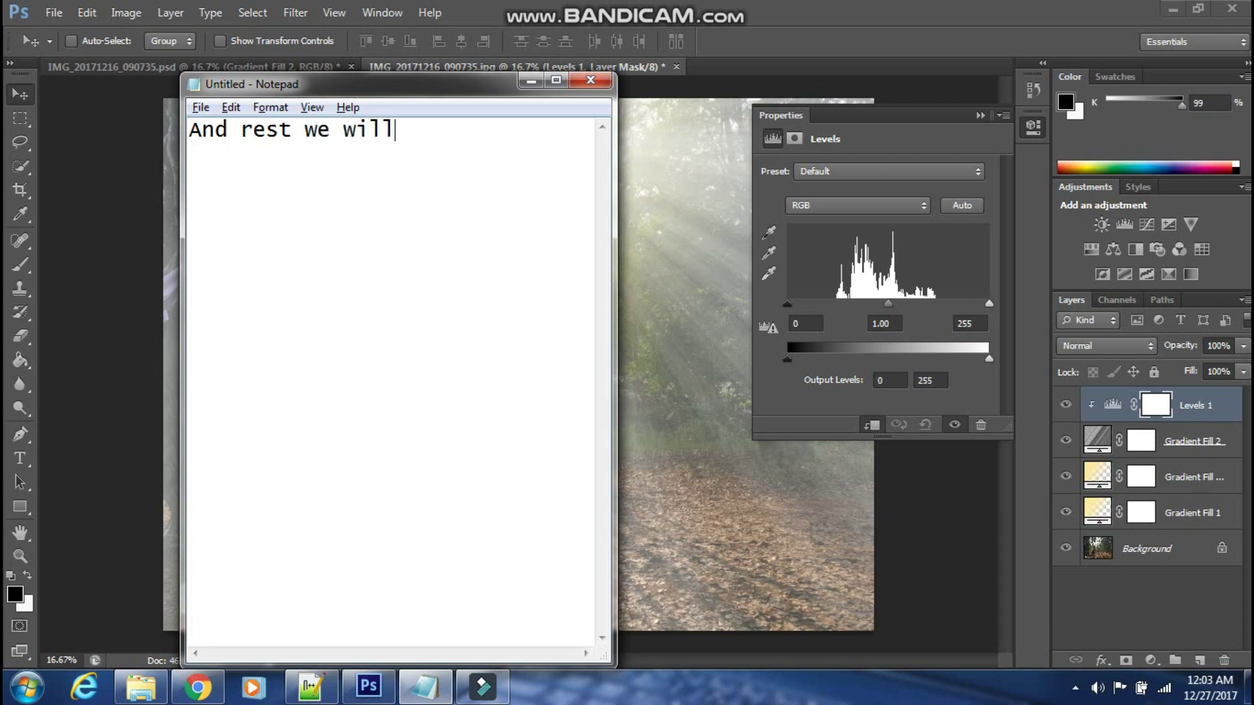
type(" be removing")
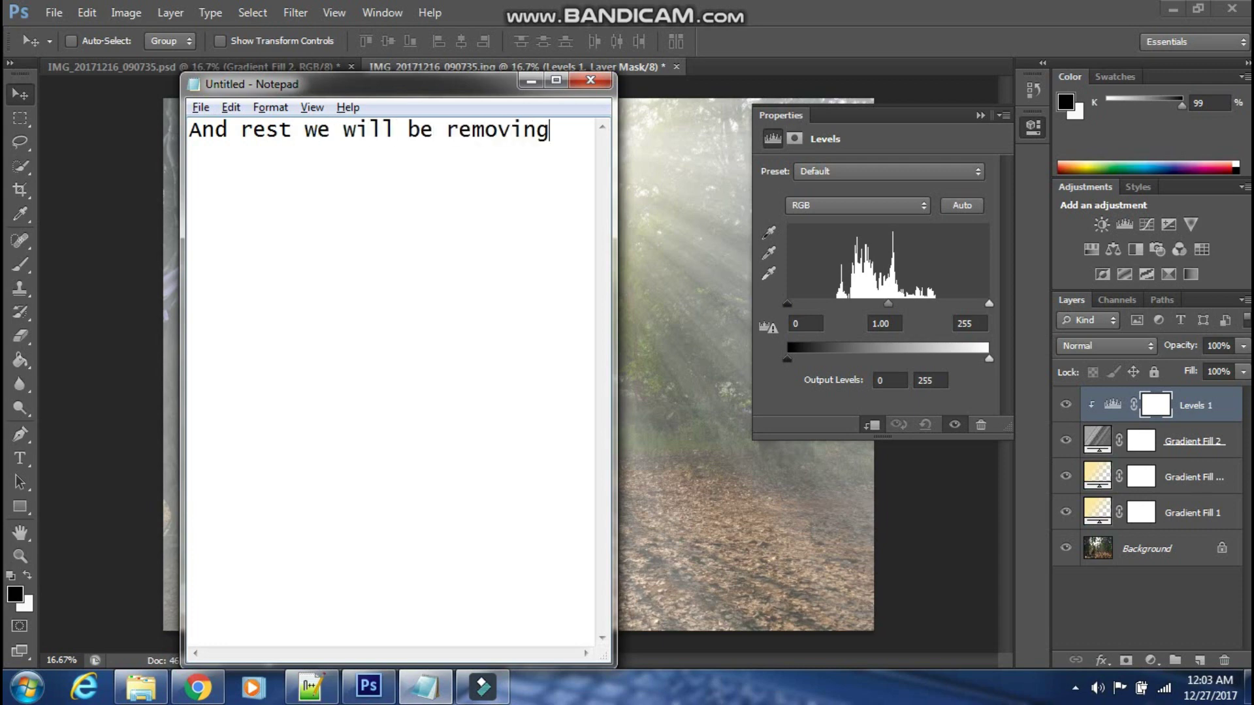
Step: Change the note to 'So adjust levels now according to the area where you want sunrays'
key("ctrl+a")
key("BackSpace")
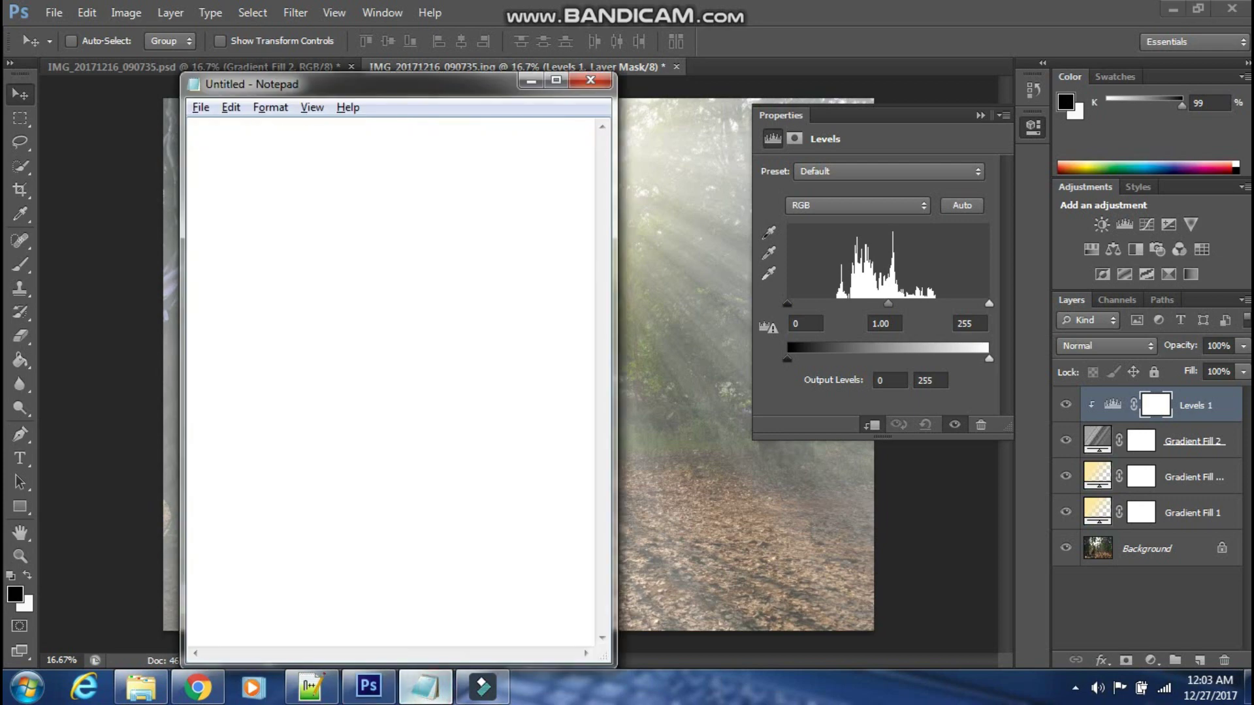
type("So adjust")
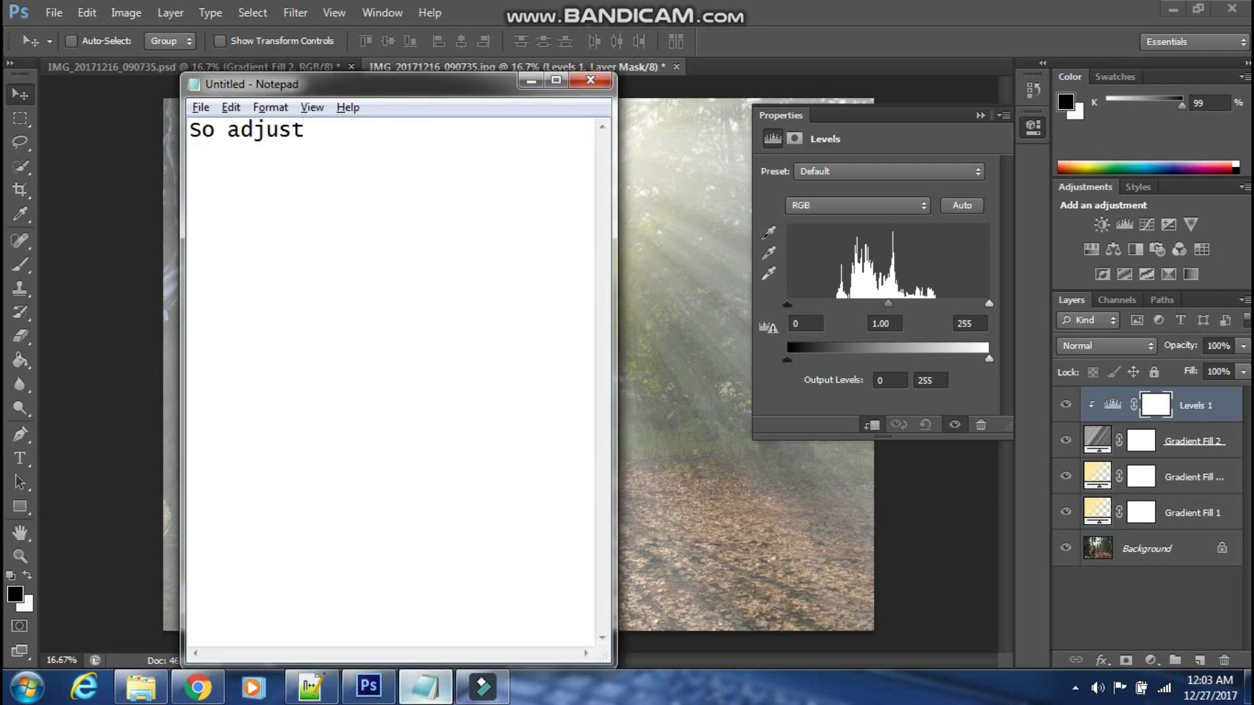
type(" levels")
key("BackSpace")
type("now")
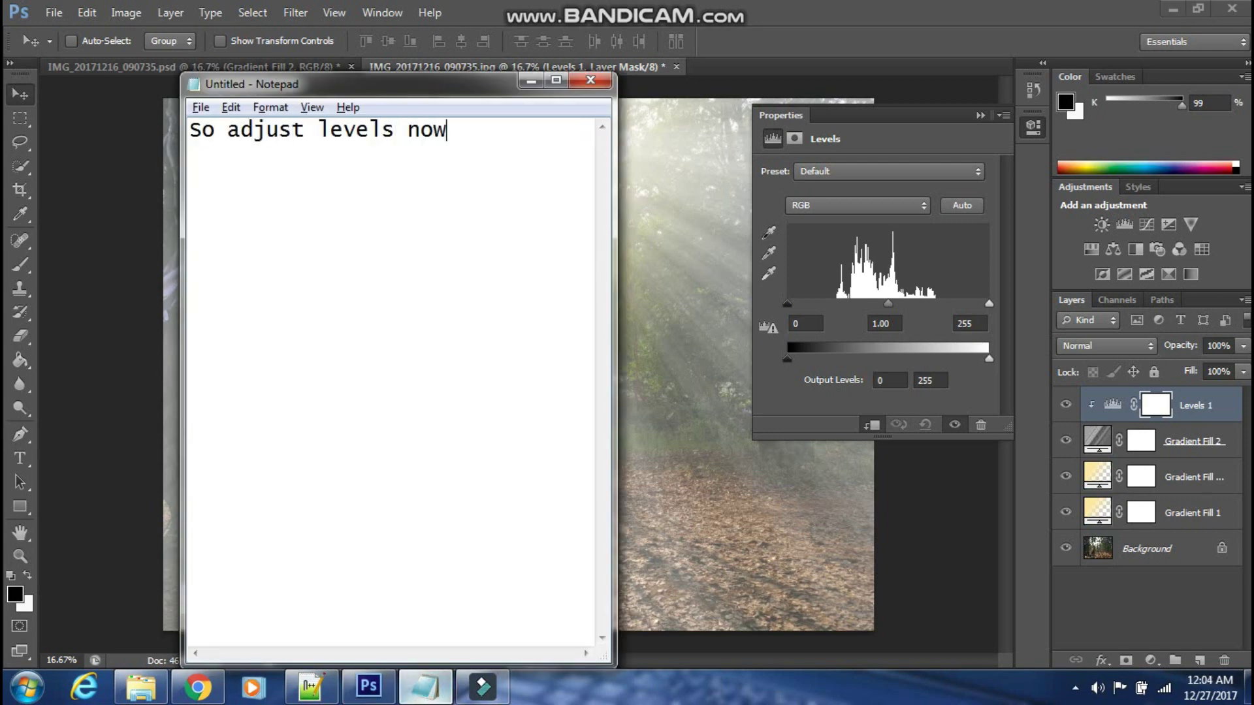
type("according t")
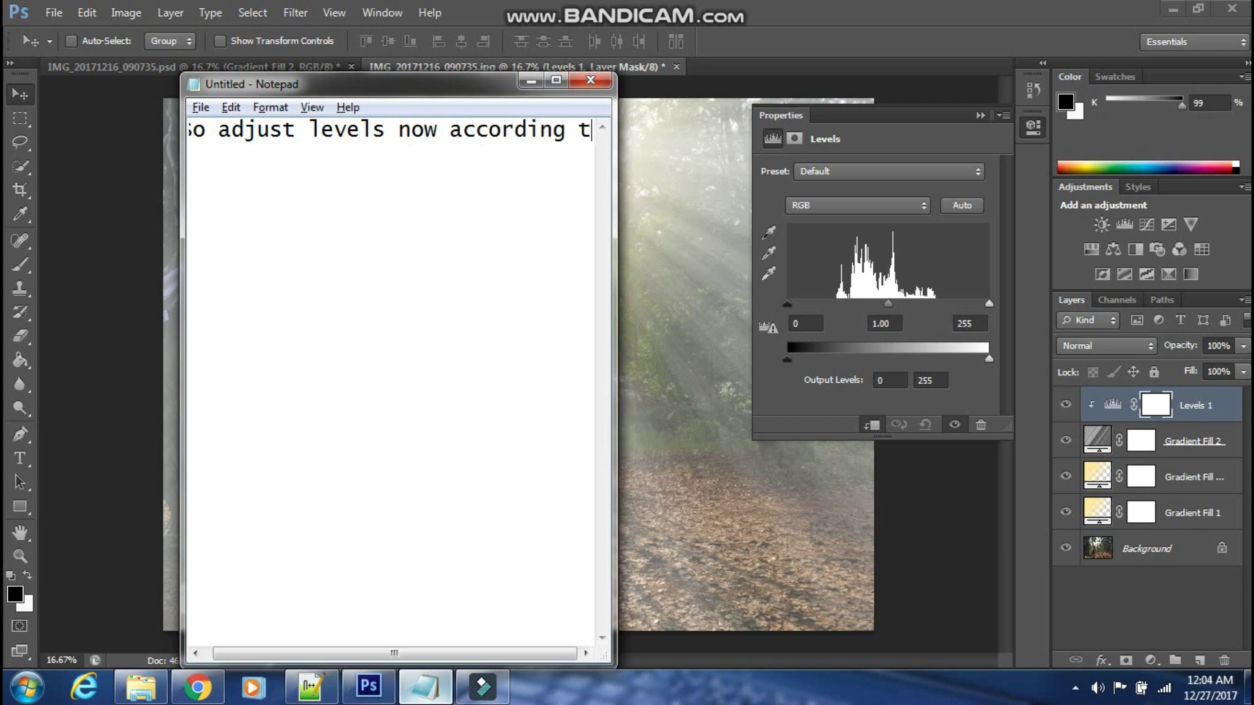
type("o the area ")
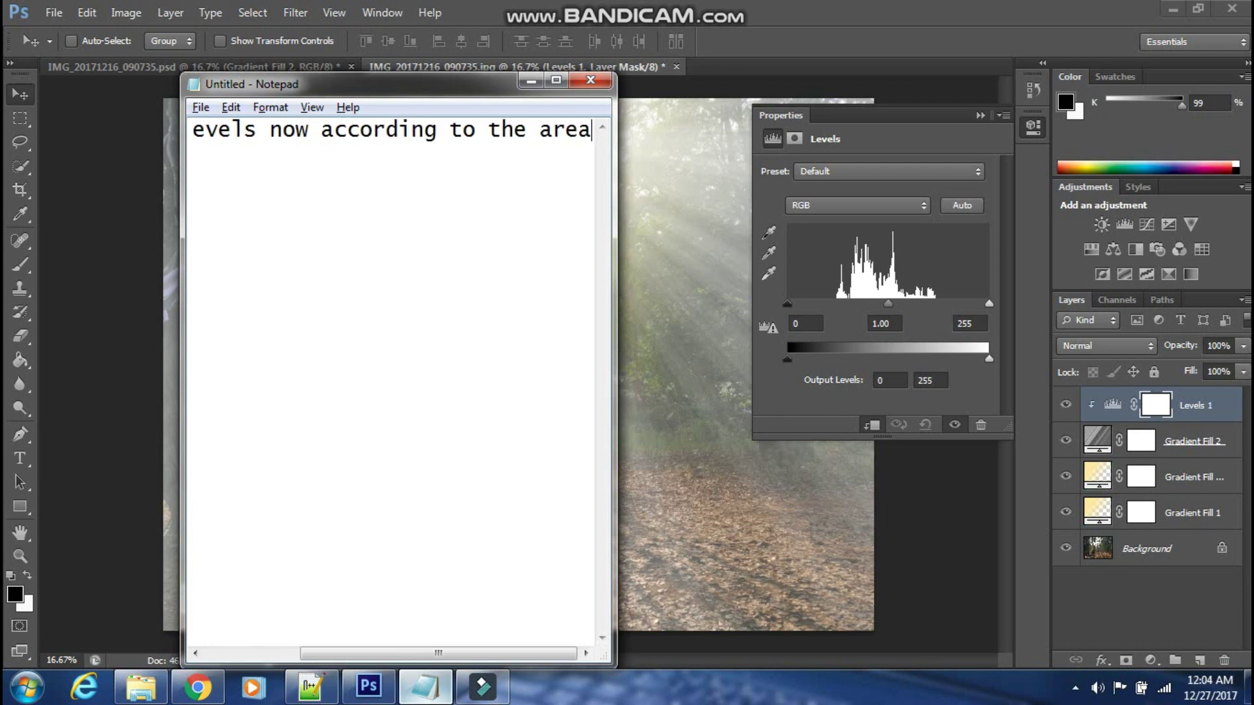
type("where you")
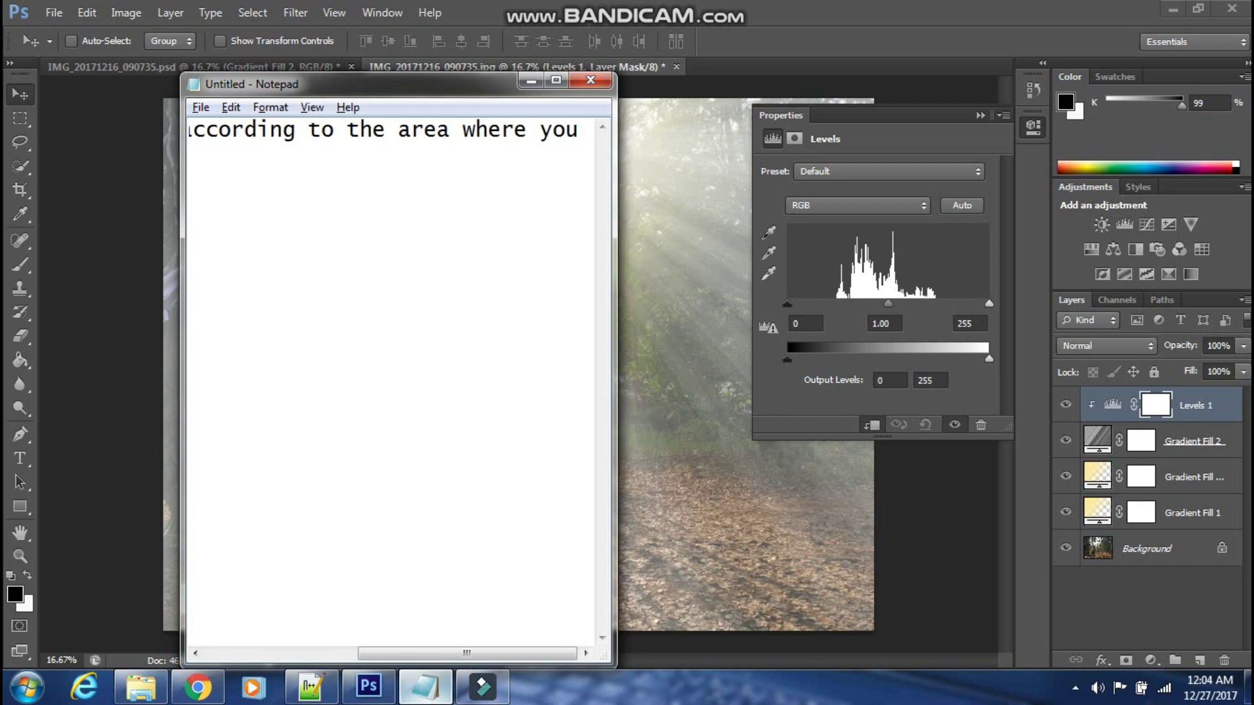
type(" want sunrays")
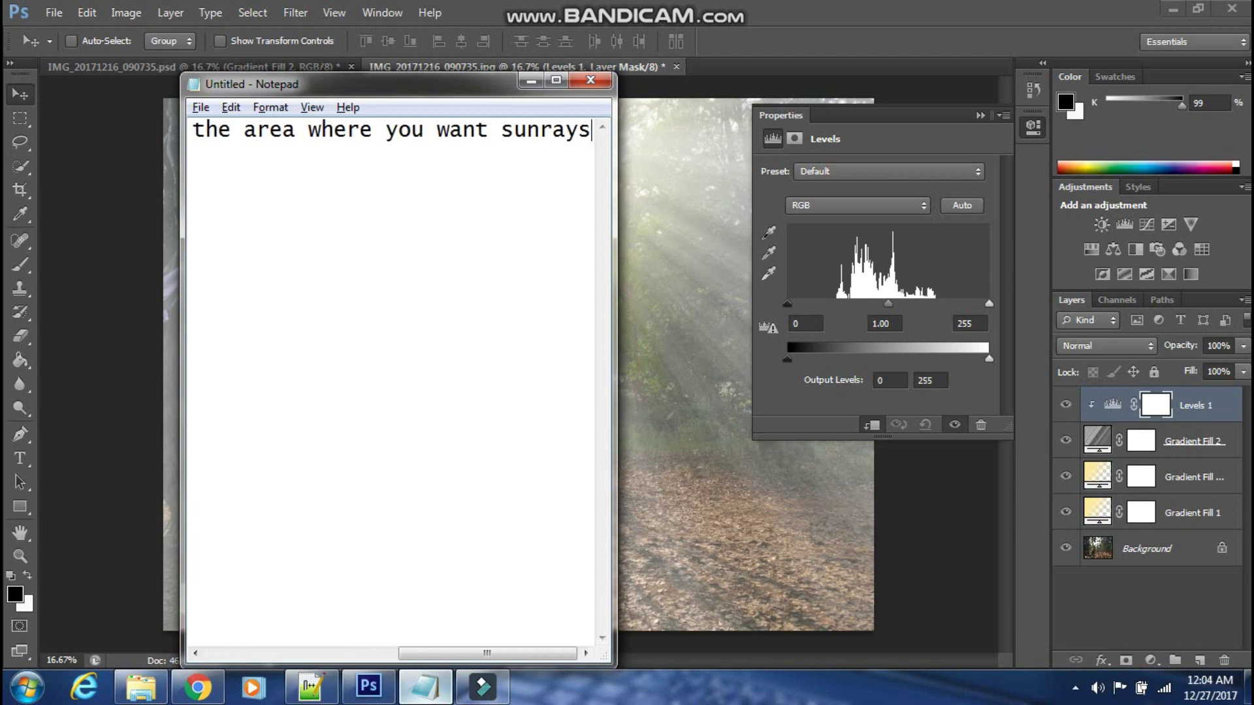
Step: Set Levels 1 input levels to black 94, midtone 1.21 and white 201, then collapse Properties
left_click(424, 686)
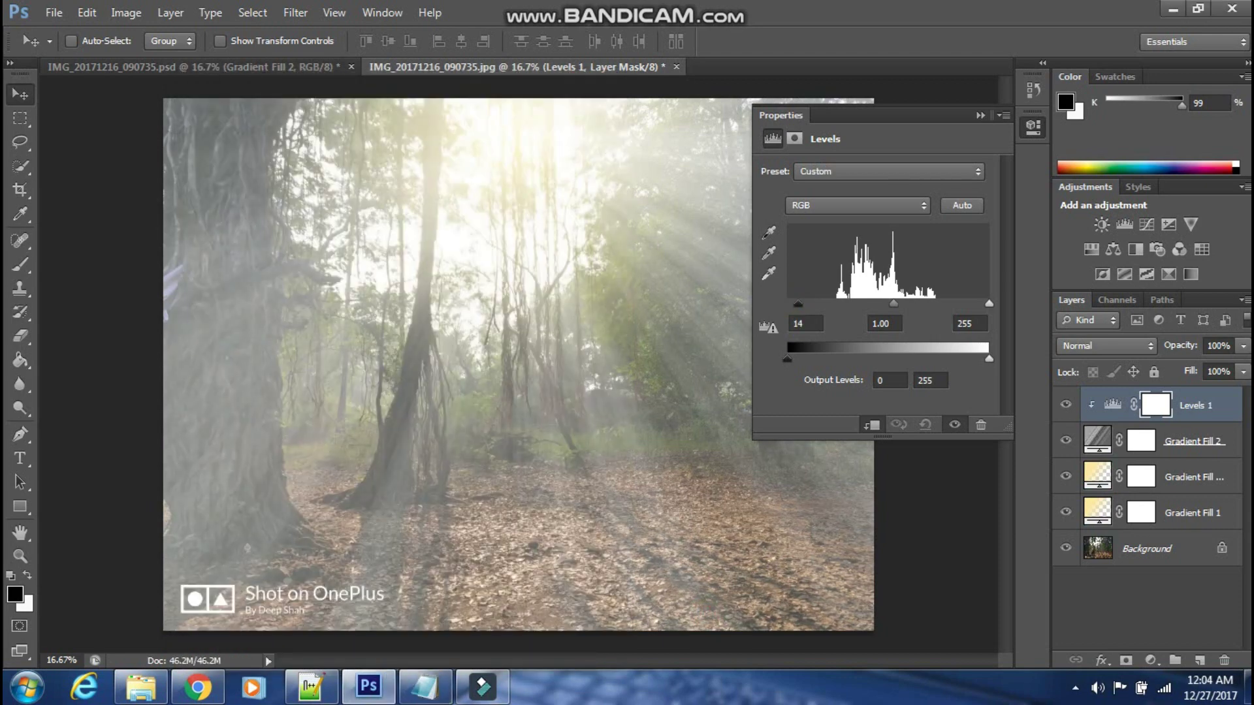
left_click_drag(797, 304, 910, 304)
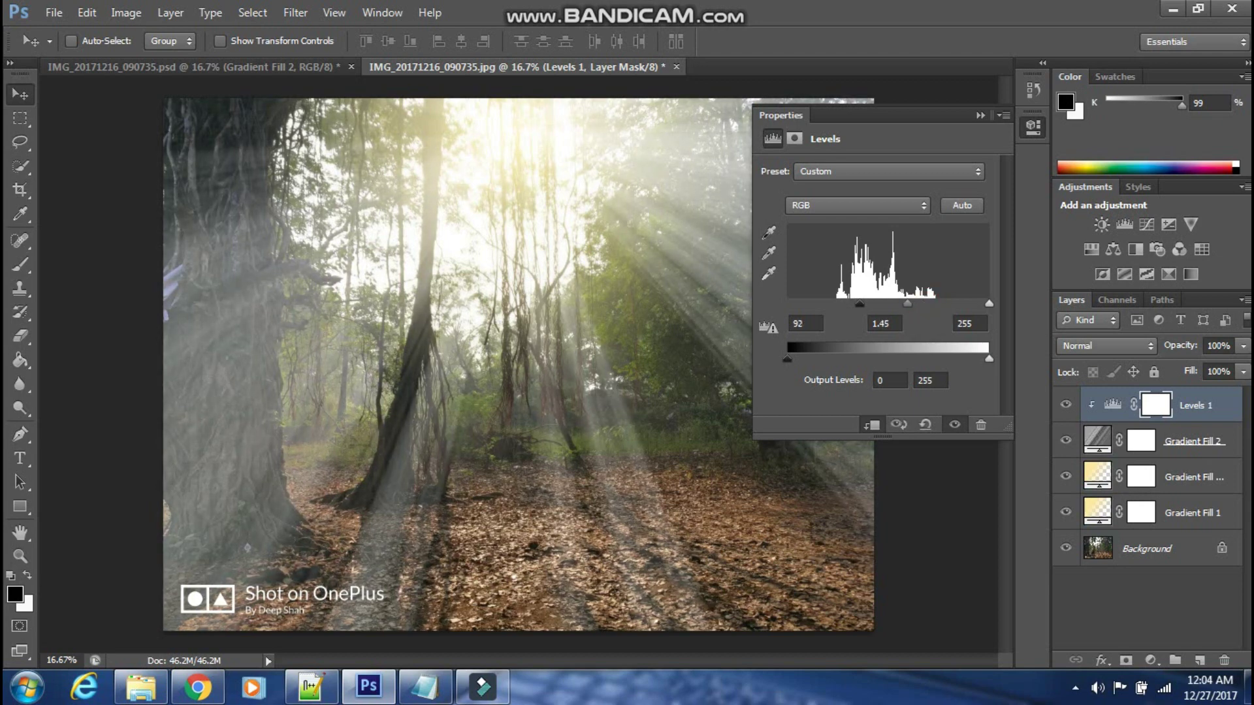
left_click_drag(989, 304, 945, 303)
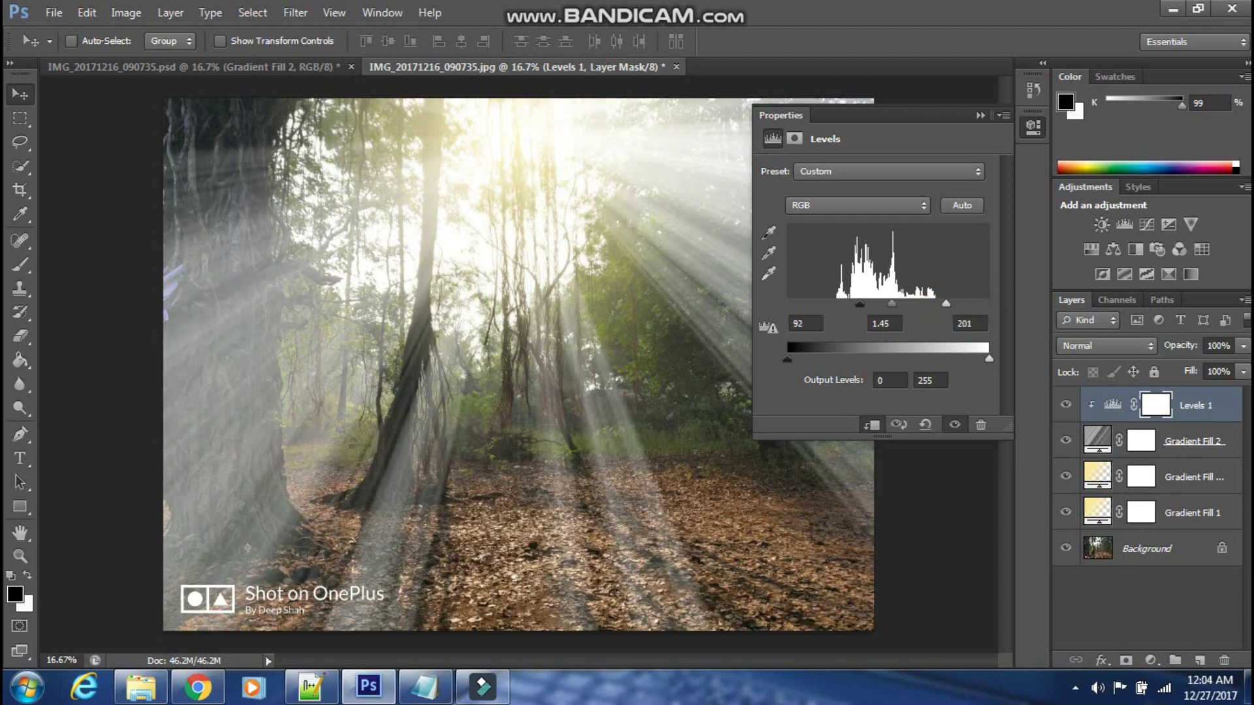
left_click_drag(859, 304, 861, 303)
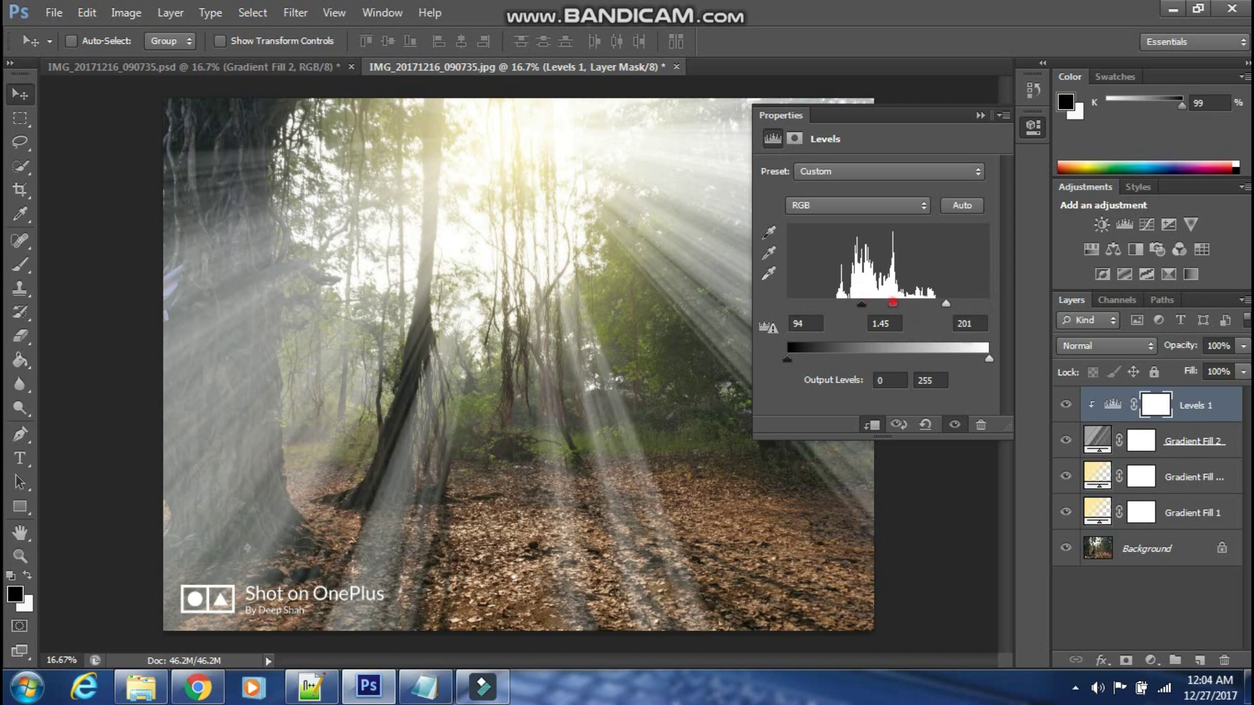
left_click_drag(892, 303, 900, 304)
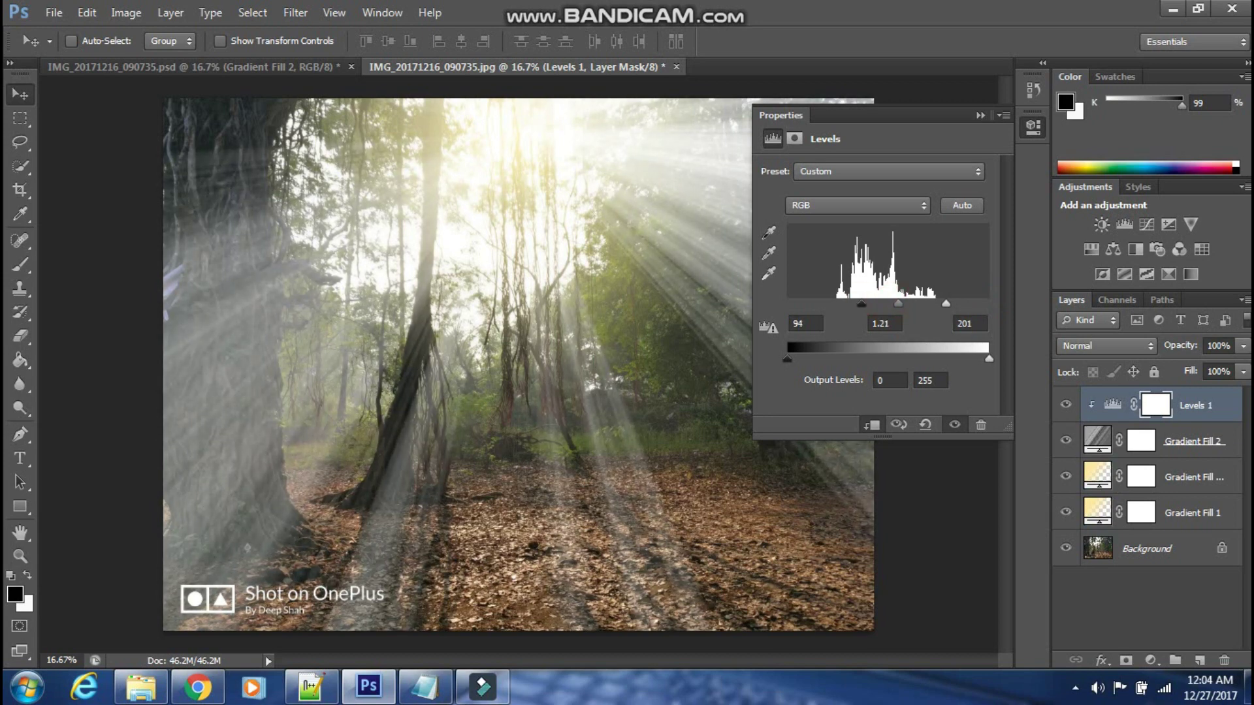
left_click(981, 115)
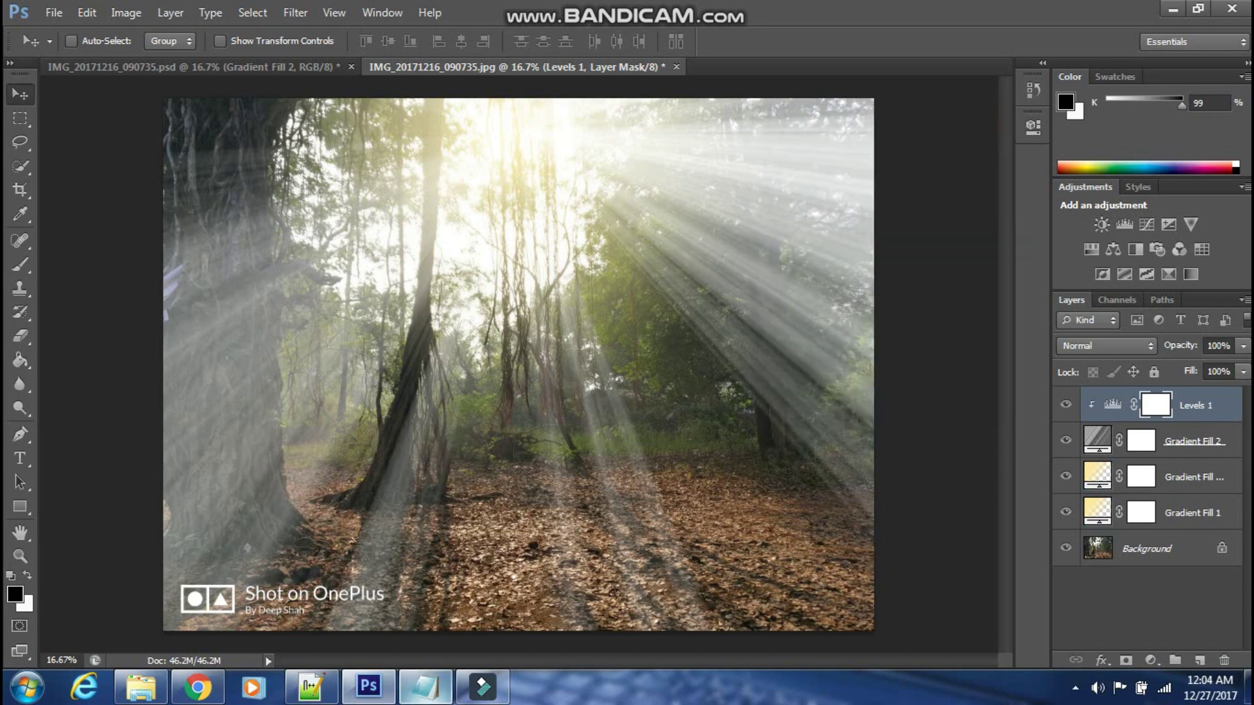
Step: Replace the note with 'Now we'll rotate it a little bit, so do the following'
left_click(425, 686)
key("ctrl+a")
type("Now also")
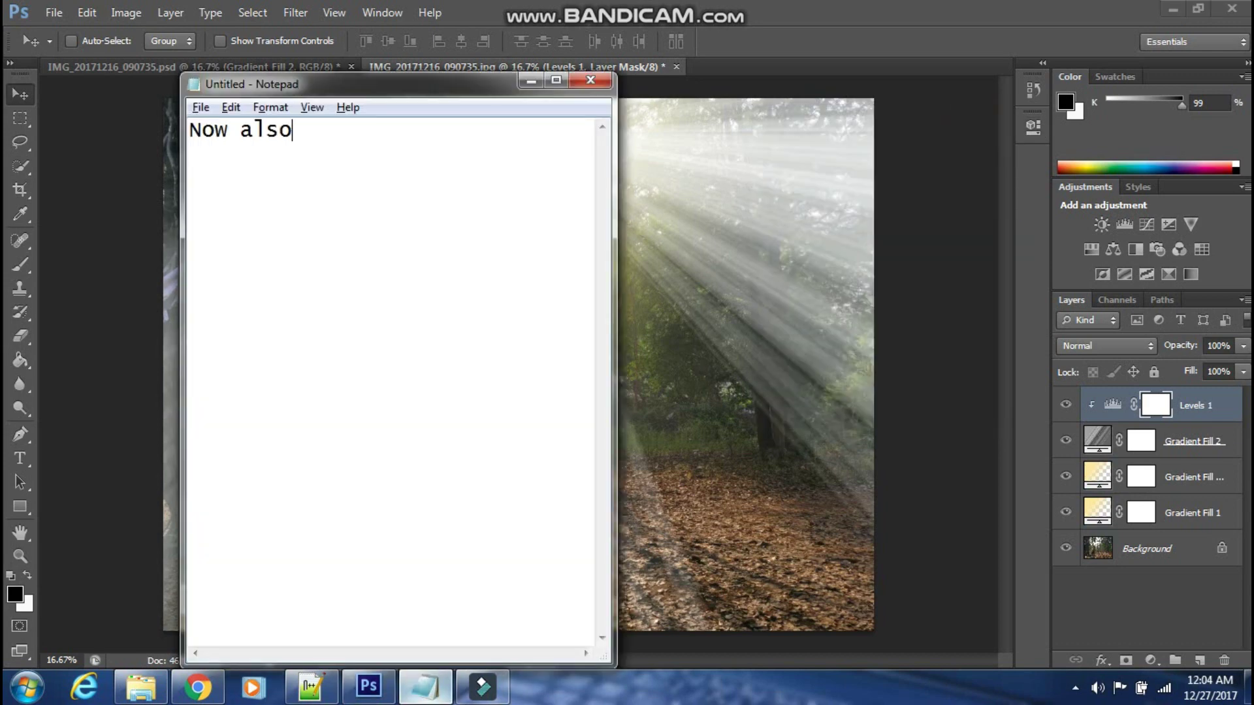
type(" i wi")
type("ll rotate it")
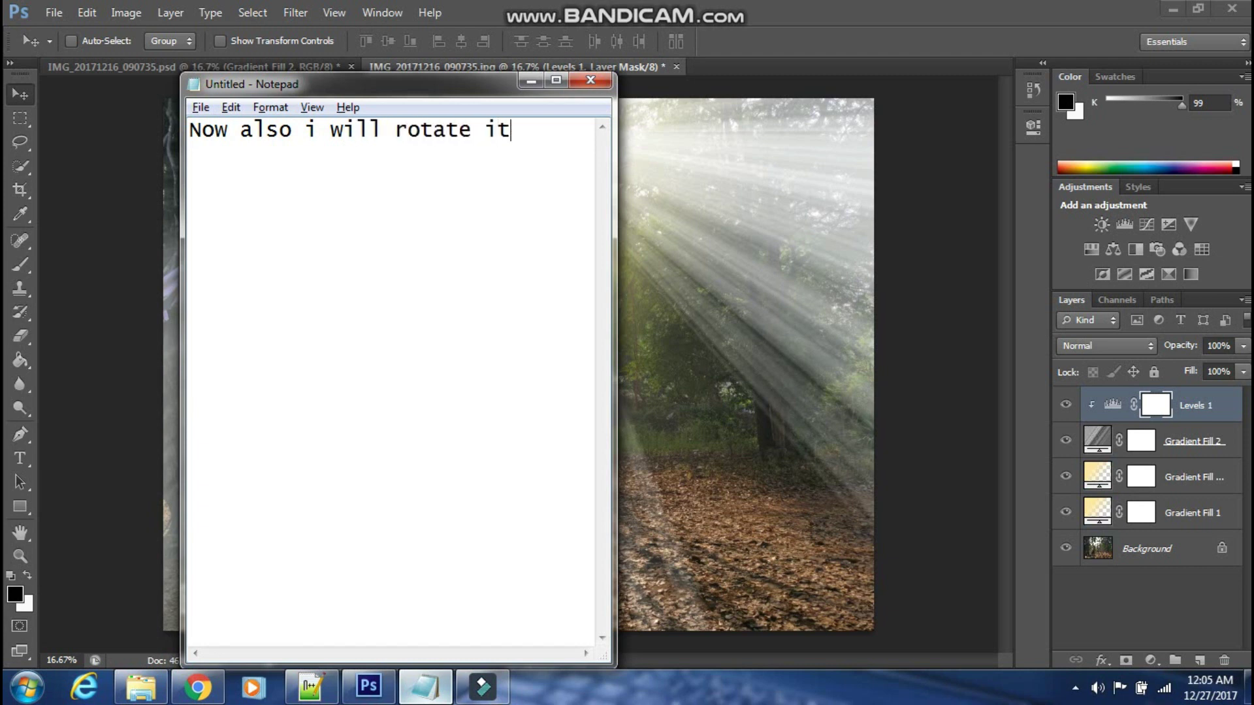
type(" little bit ")
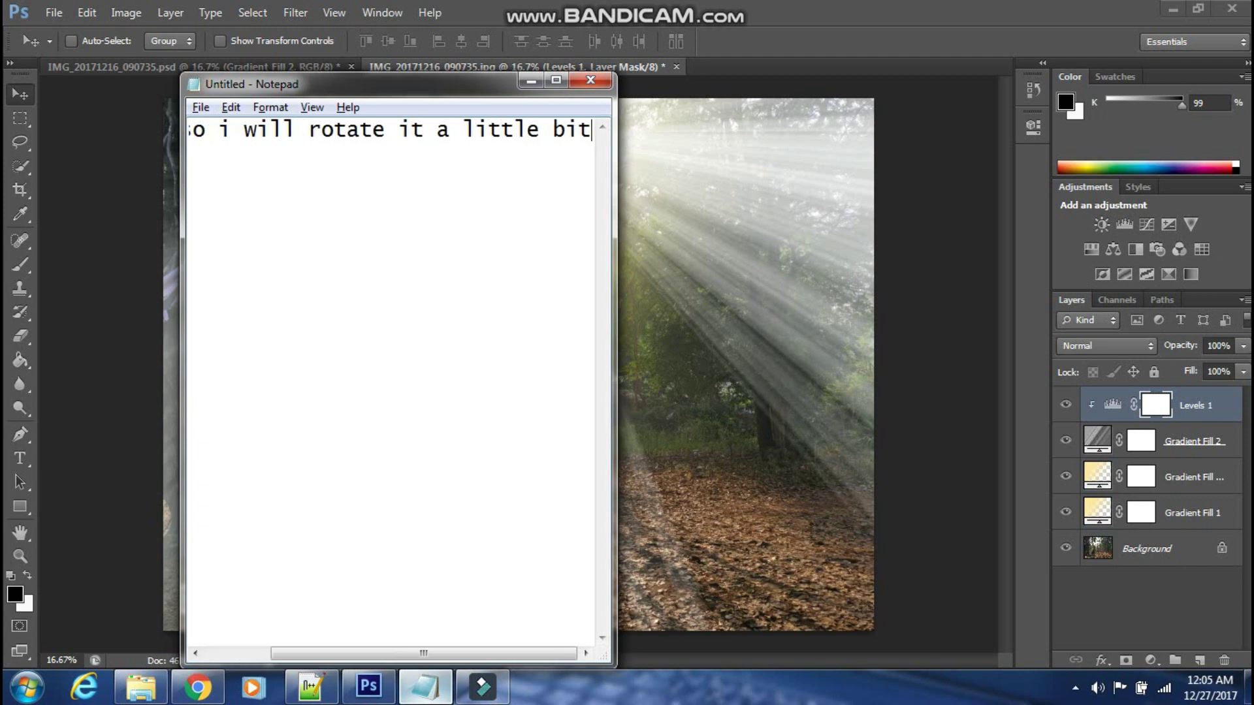
type("so")
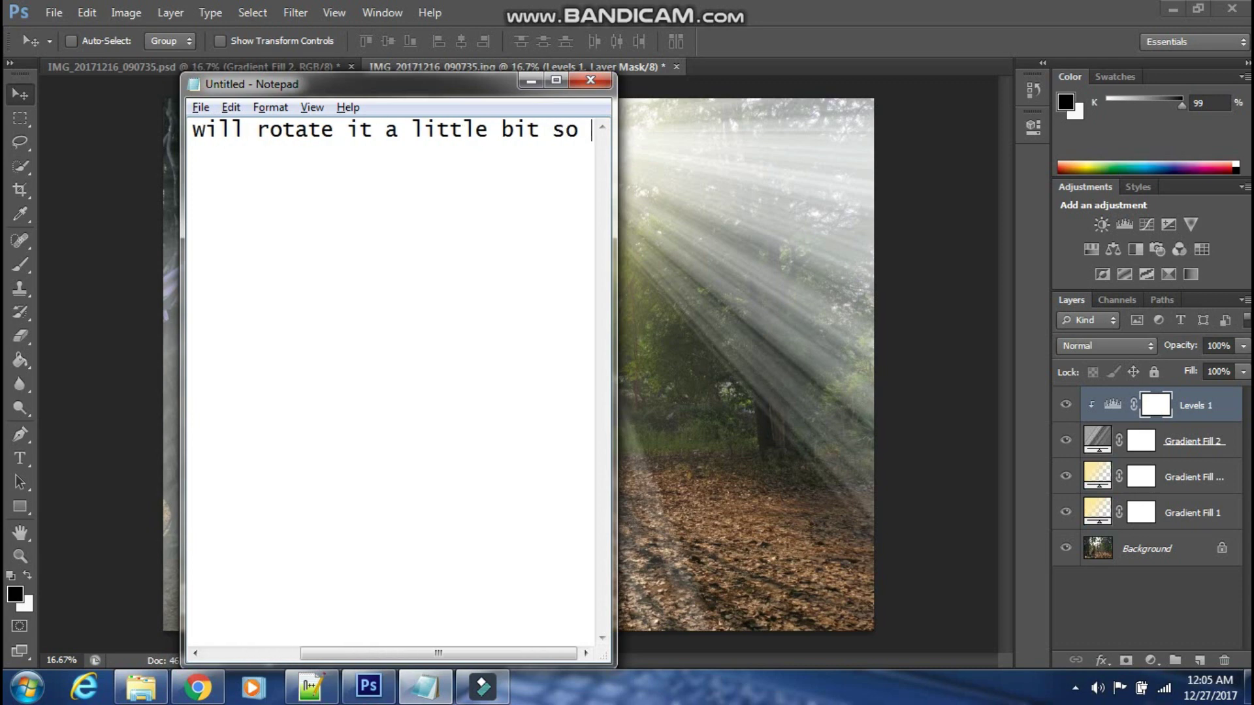
type(" for that do that")
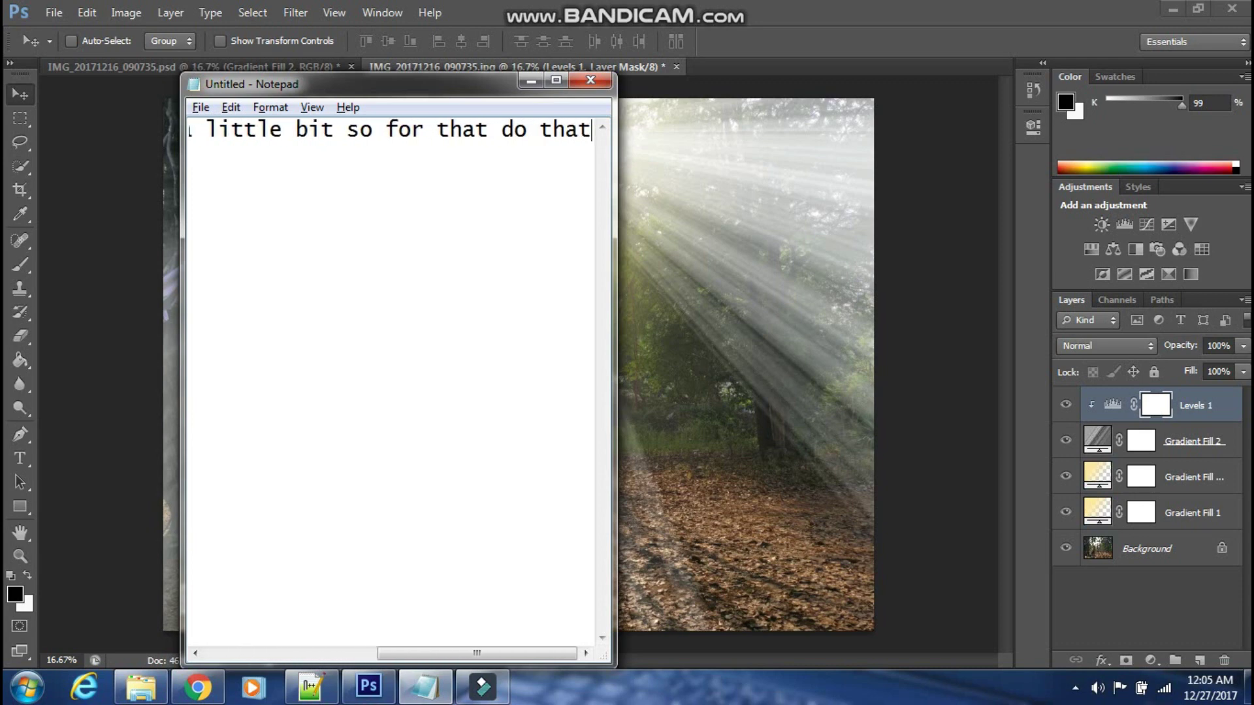
type(" following")
Step: Set the Gradient Fill 2 layer's angle to 90° and confirm the settings
key("alt+Tab")
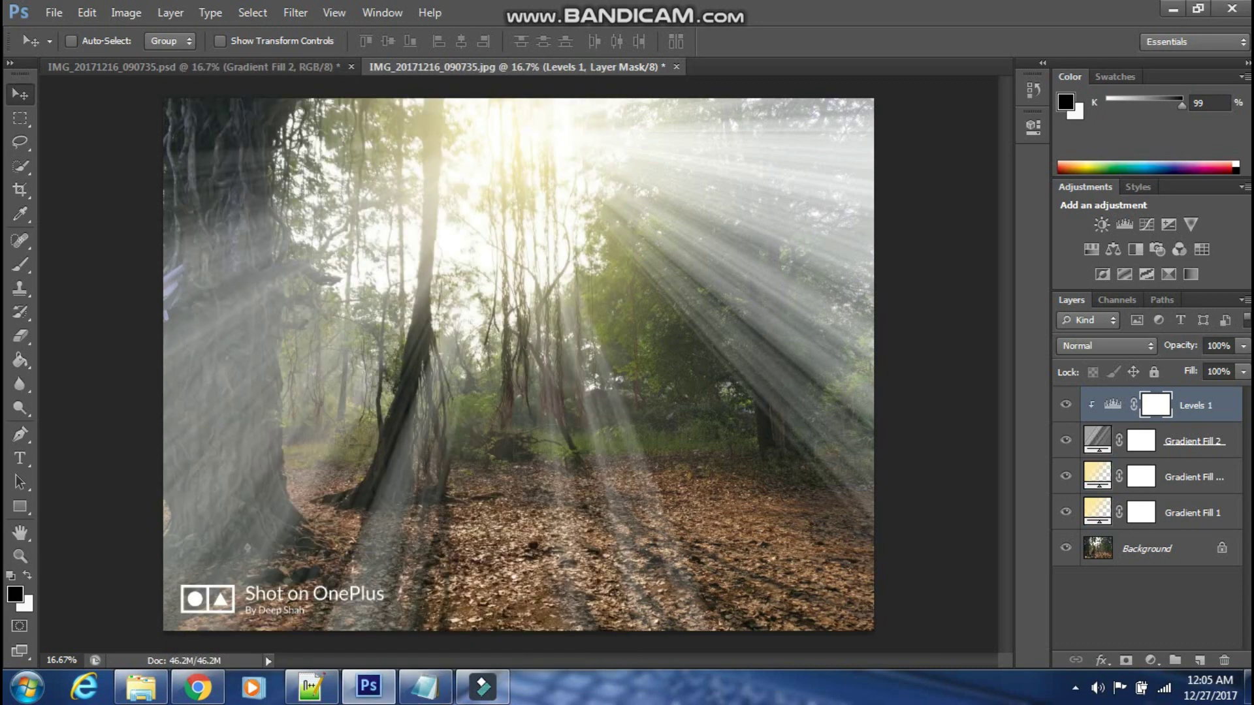
double_click(1097, 436)
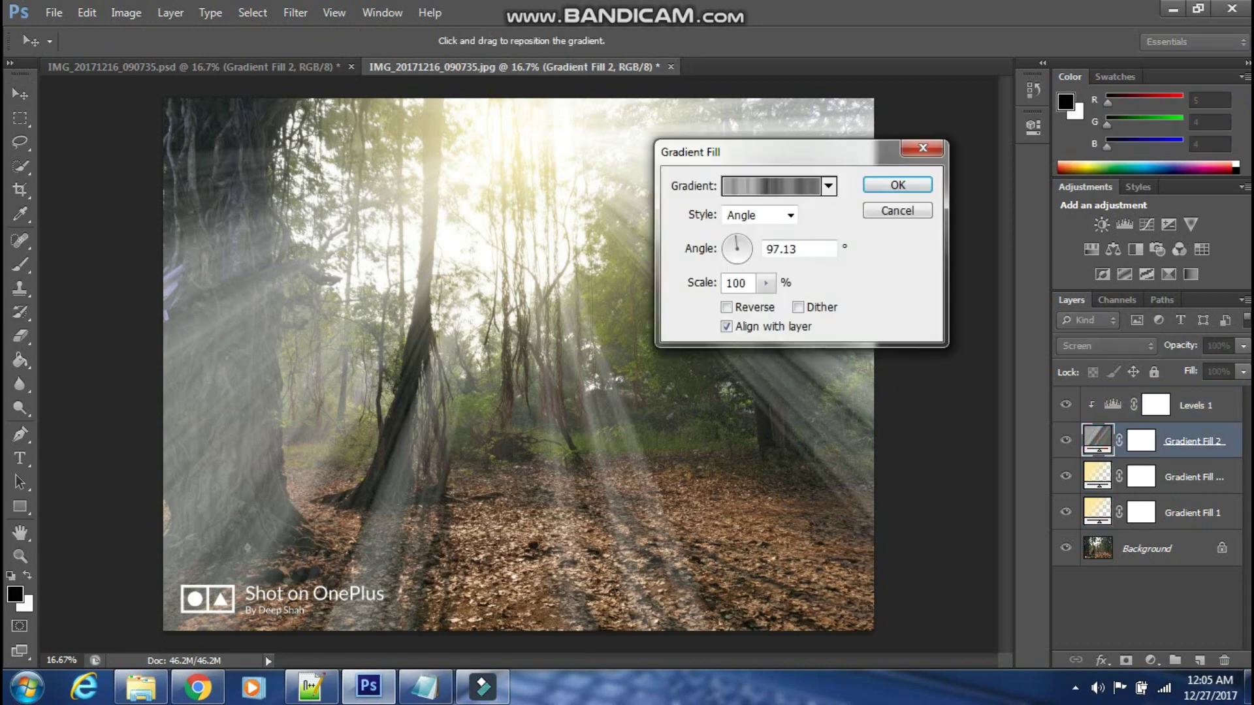
left_click(737, 249)
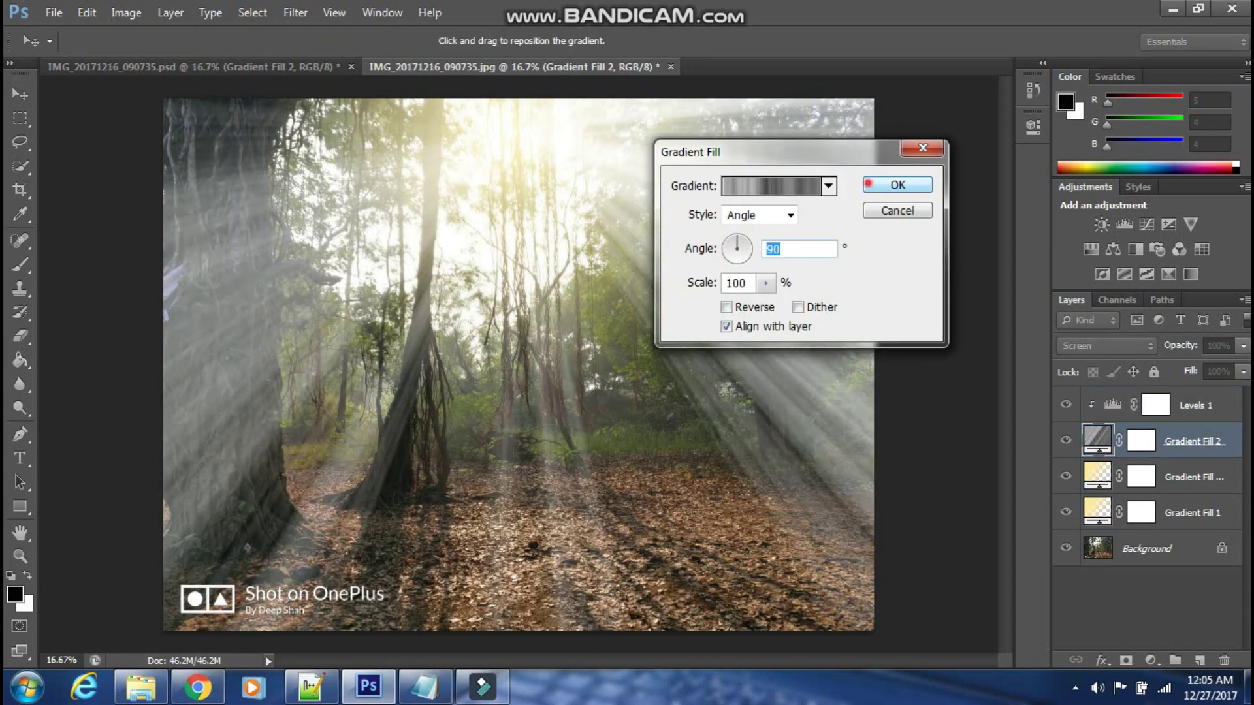
key("Return")
Step: Note 'Now need to remove the rest, so select brush tool' and activate the Brush Tool
key("alt+Tab")
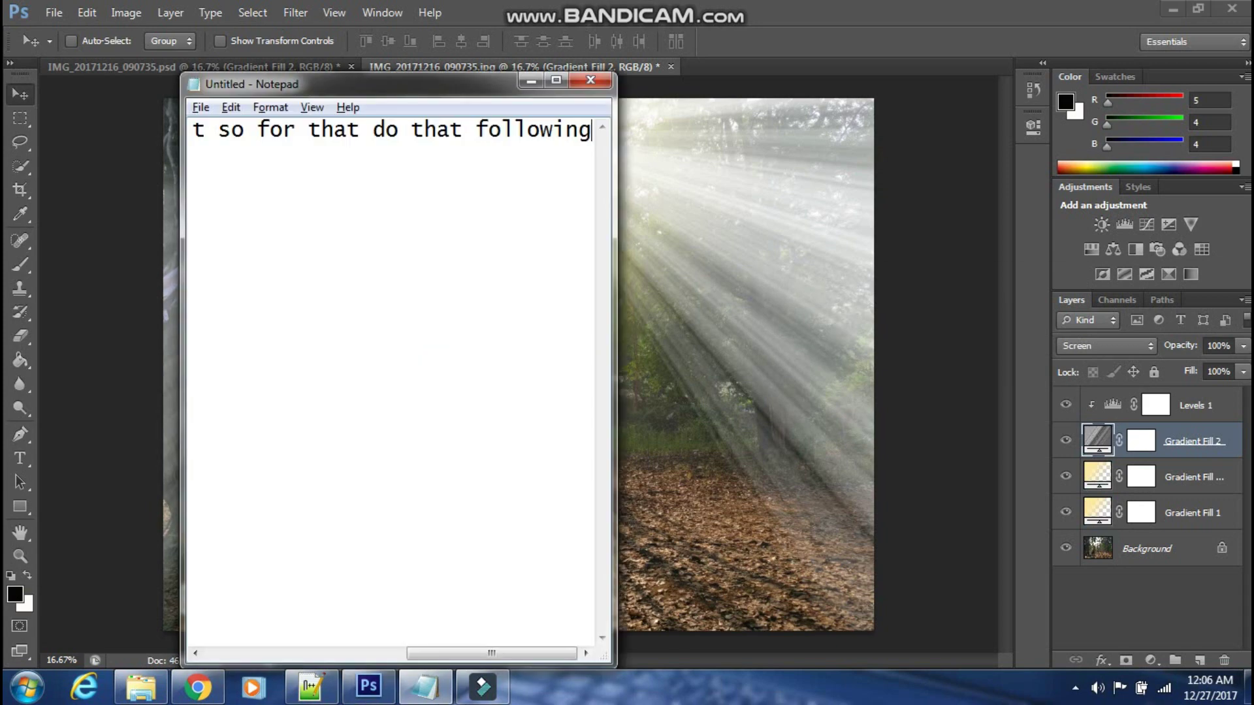
key("ctrl+a")
key("BackSpace")
type("Now ")
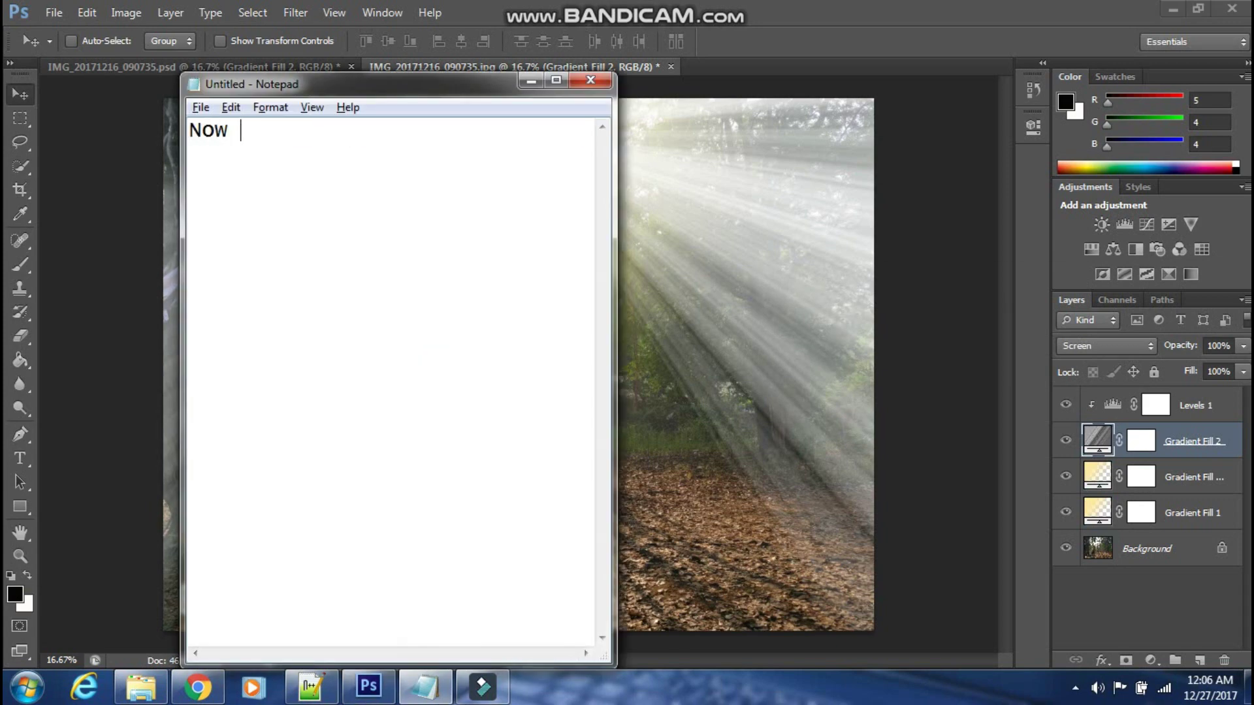
type("we need to rem")
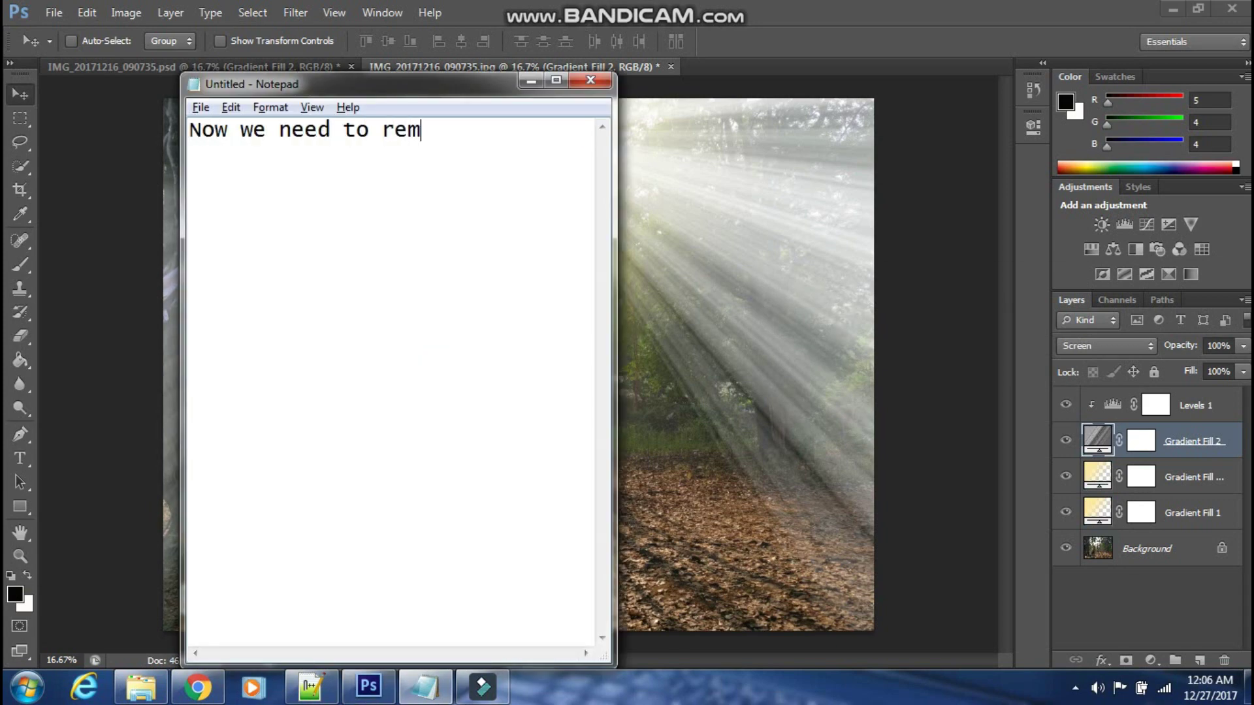
type("ove the rest")
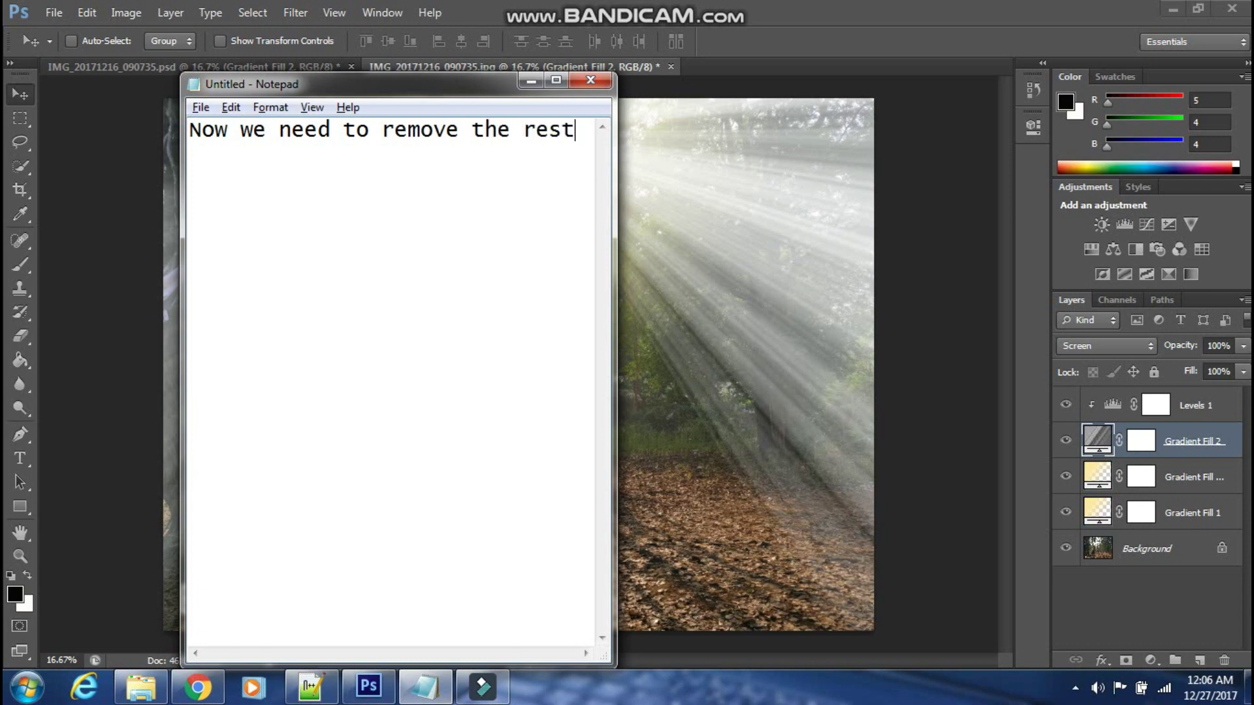
type(" part so")
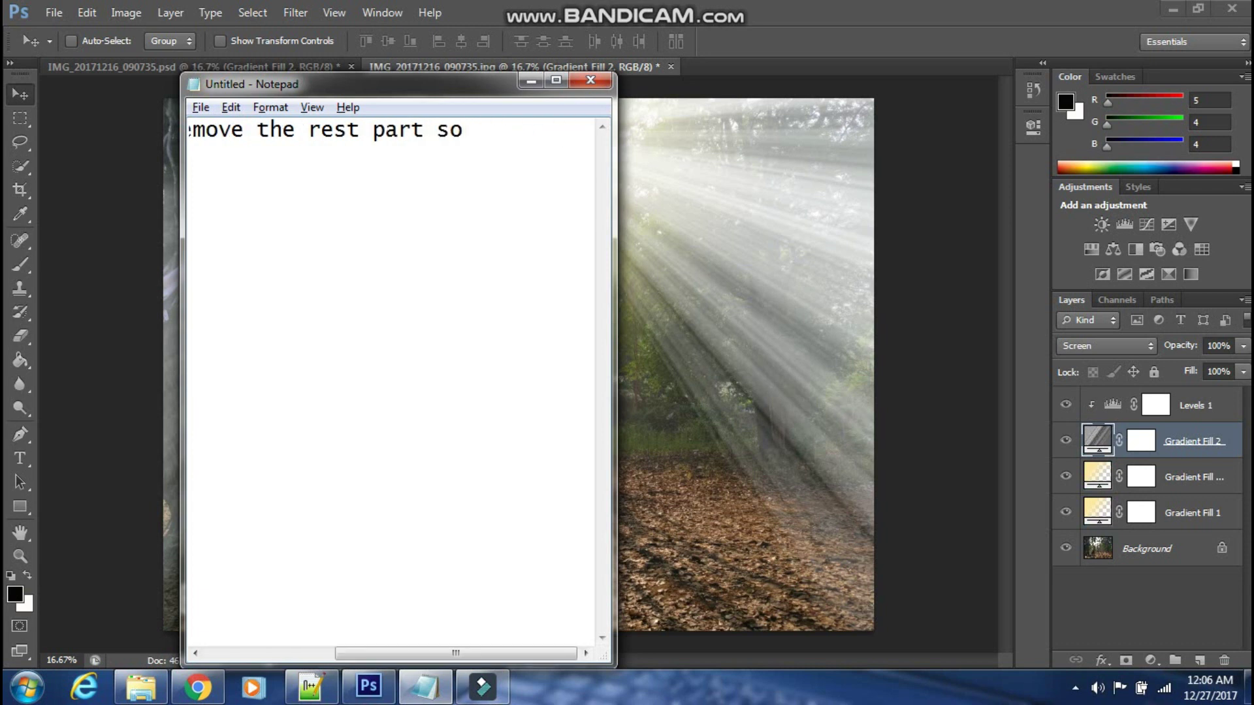
type(" for that select br")
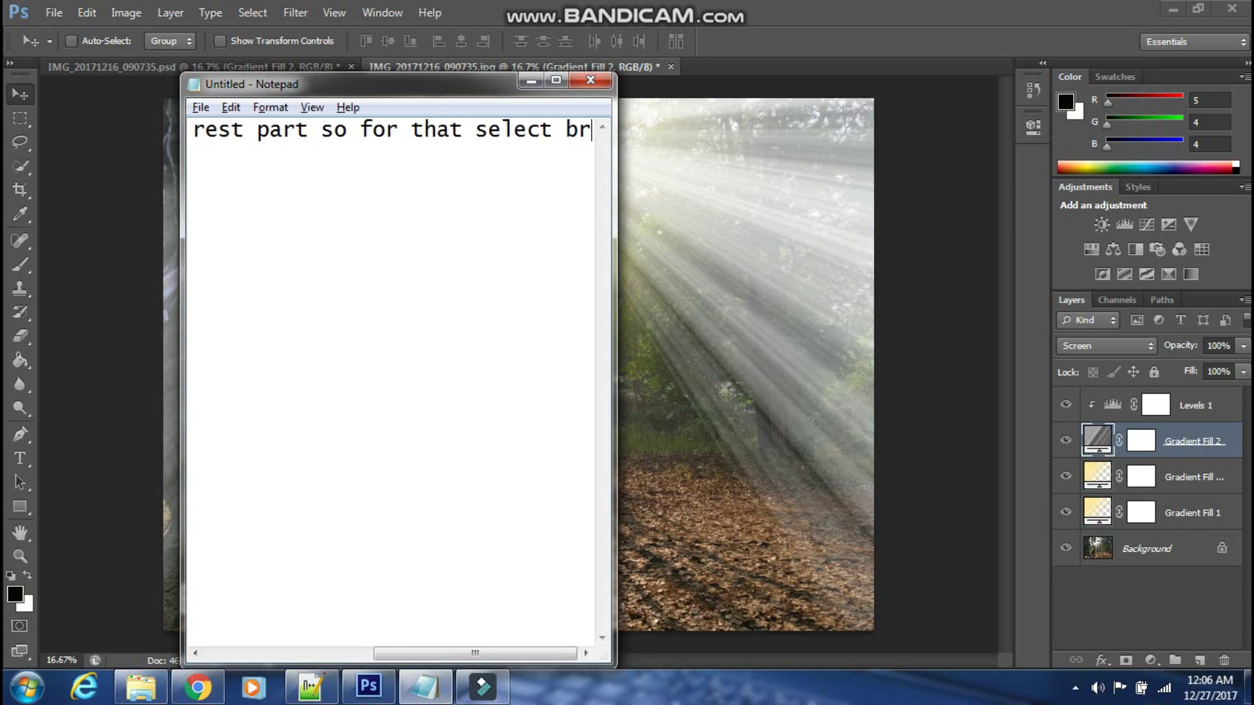
type("ush tool")
left_click(657, 255)
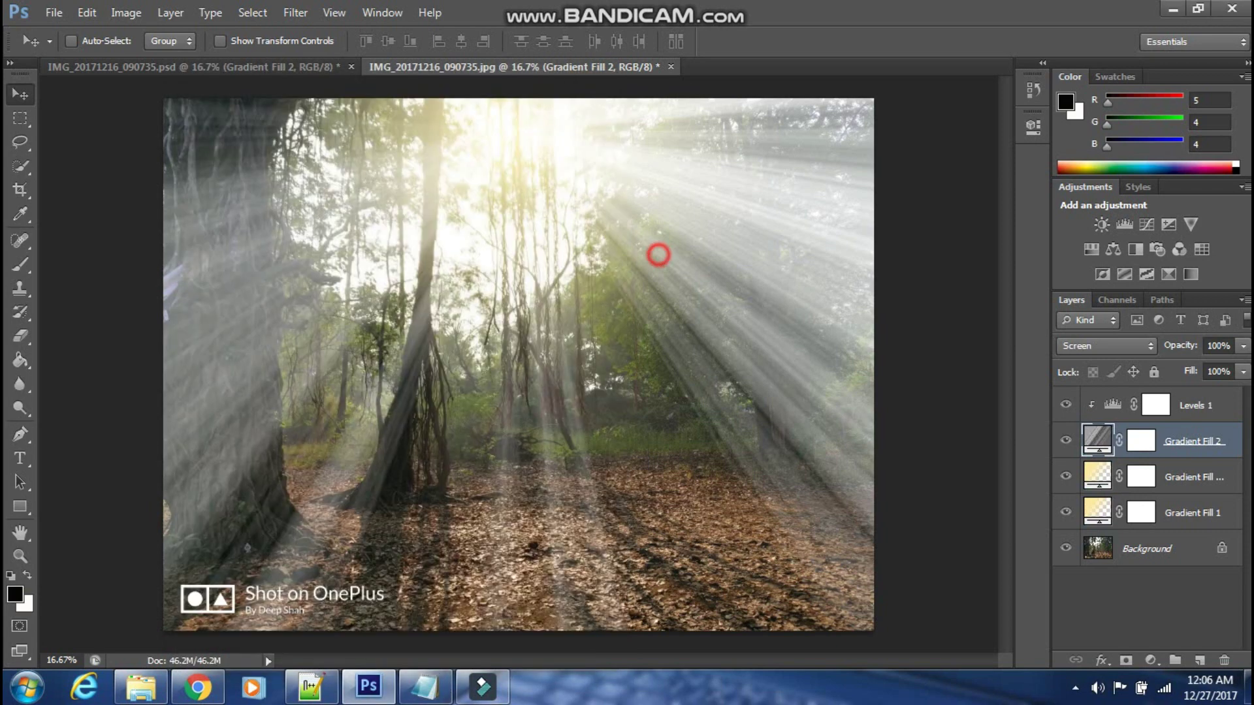
left_click(20, 265)
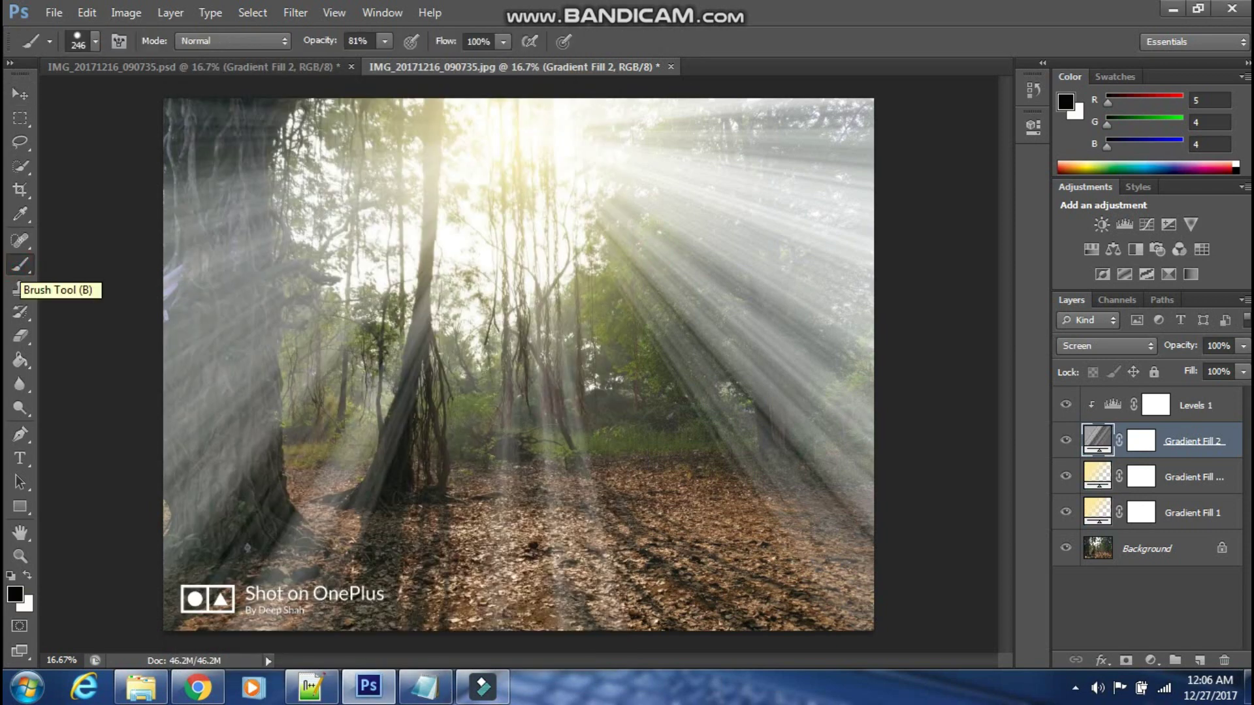
Step: Replace the note with 'And keep black as foreground colour and select Gradient fill 2'
key("alt+Tab")
key("ctrl+a")
key("BackSpace")
type("An")
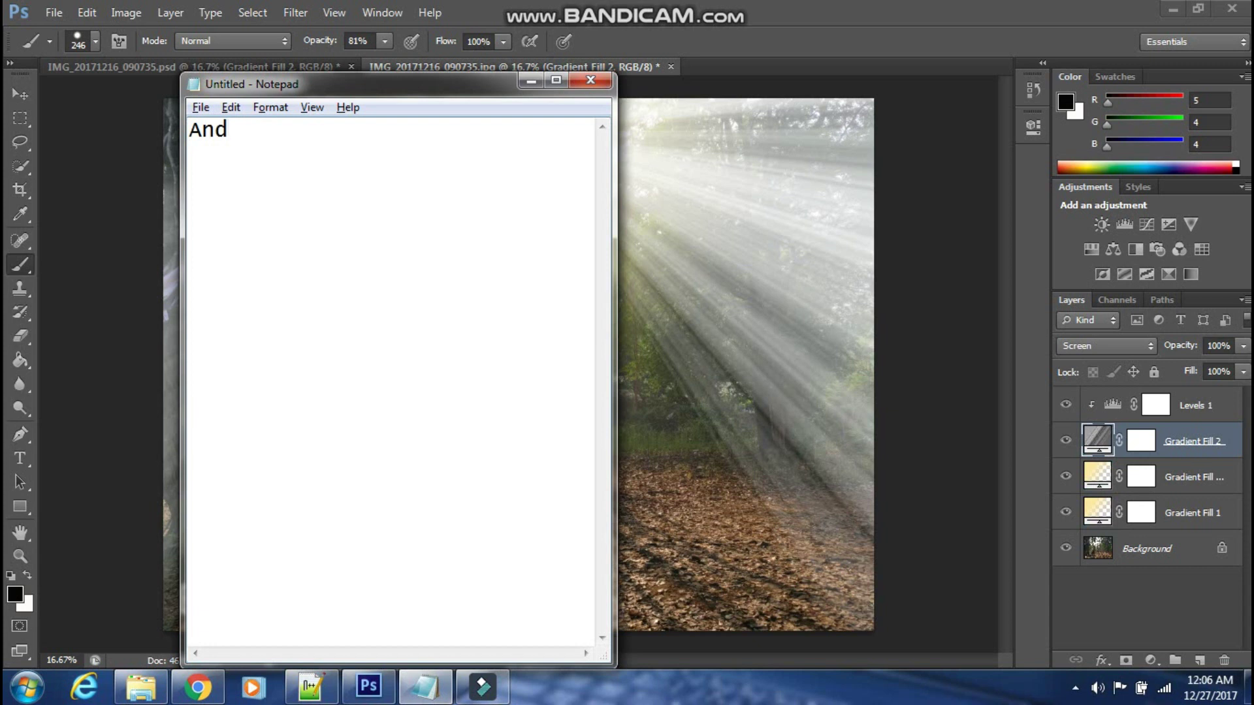
type(" keep")
type(" black as ")
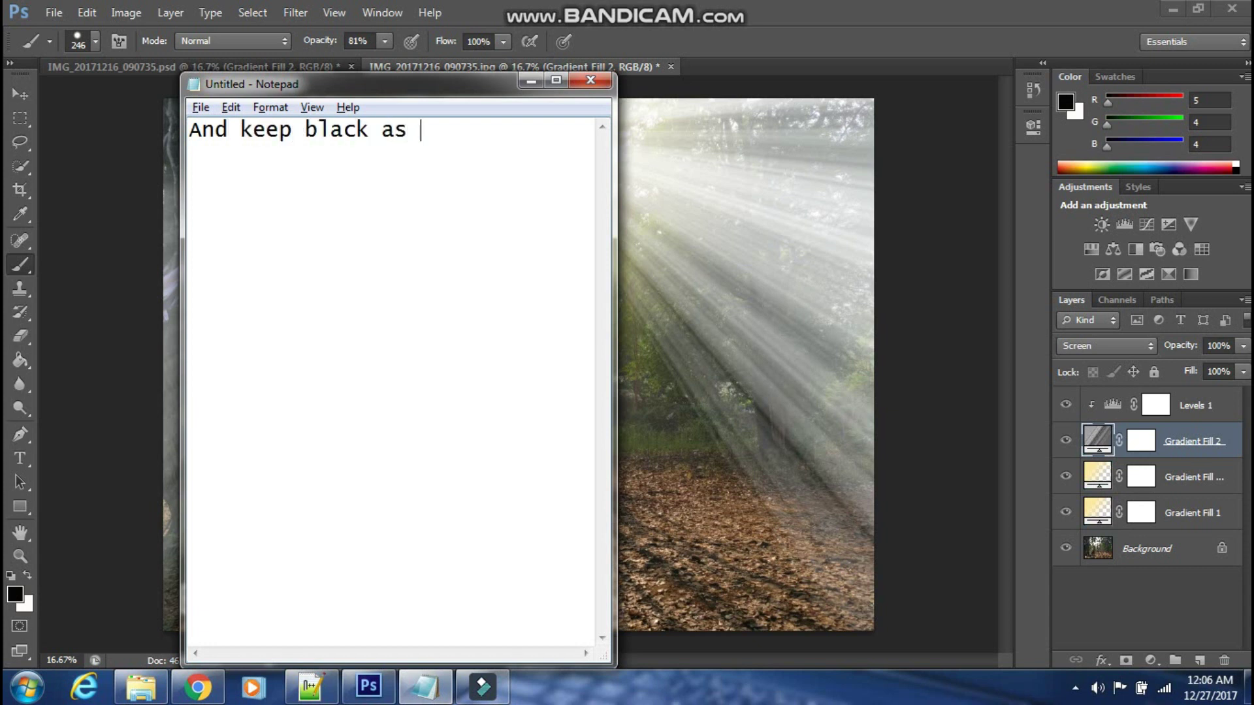
type("foreground")
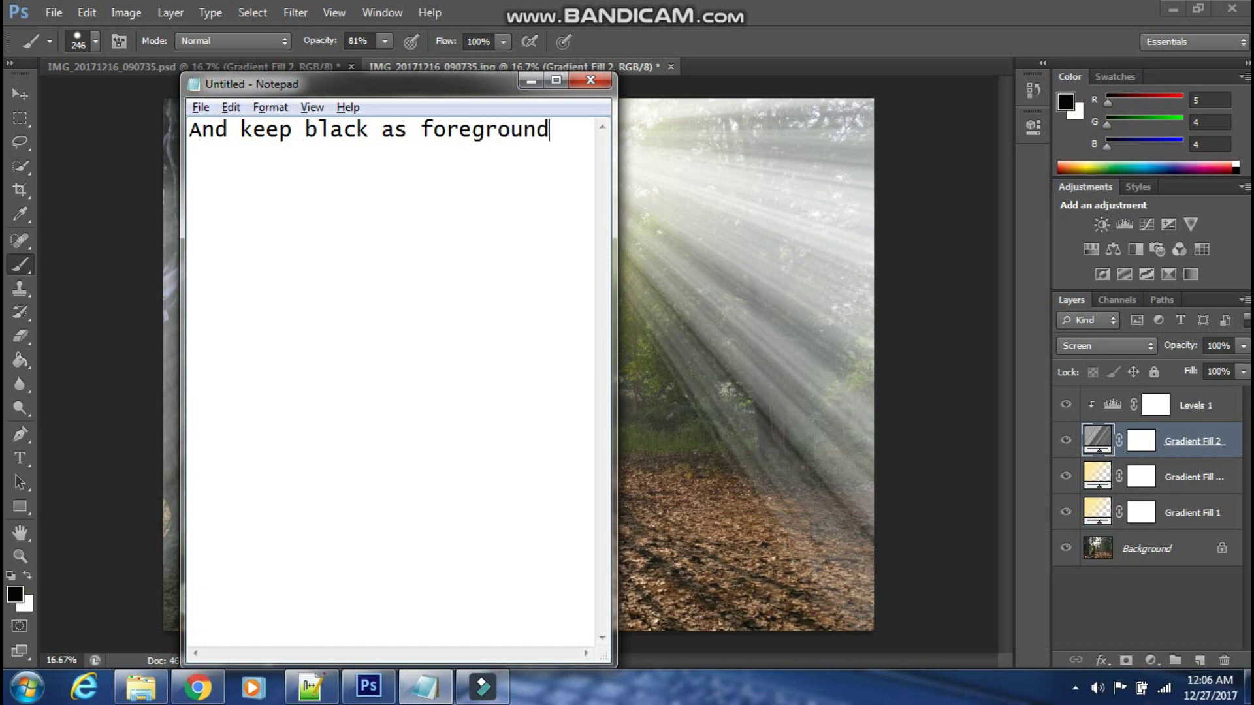
type("olor and sele")
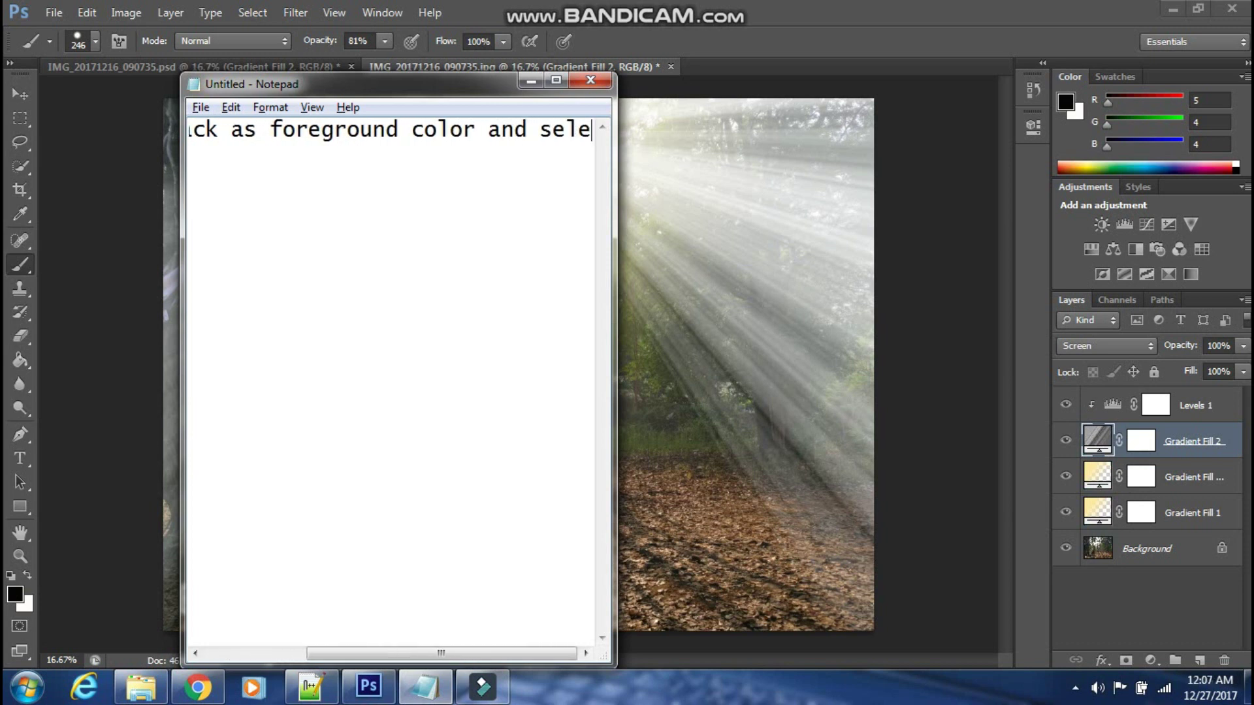
type("ct Gradient ")
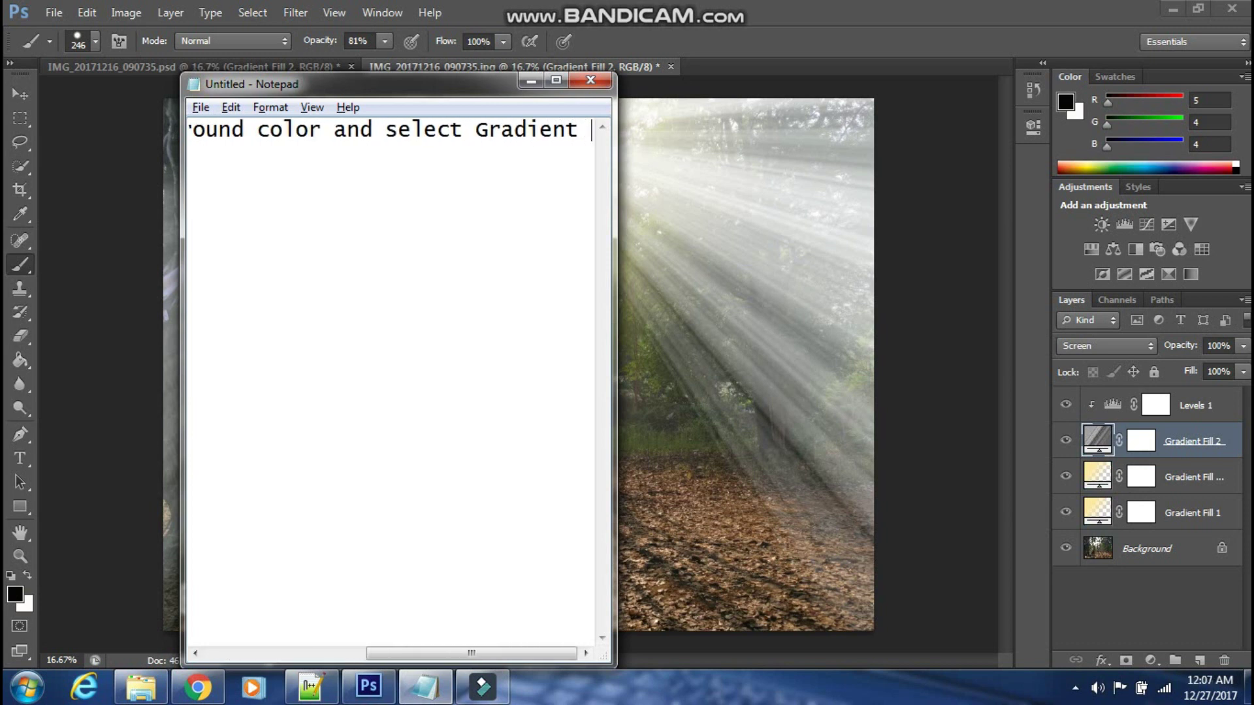
type("fill 2")
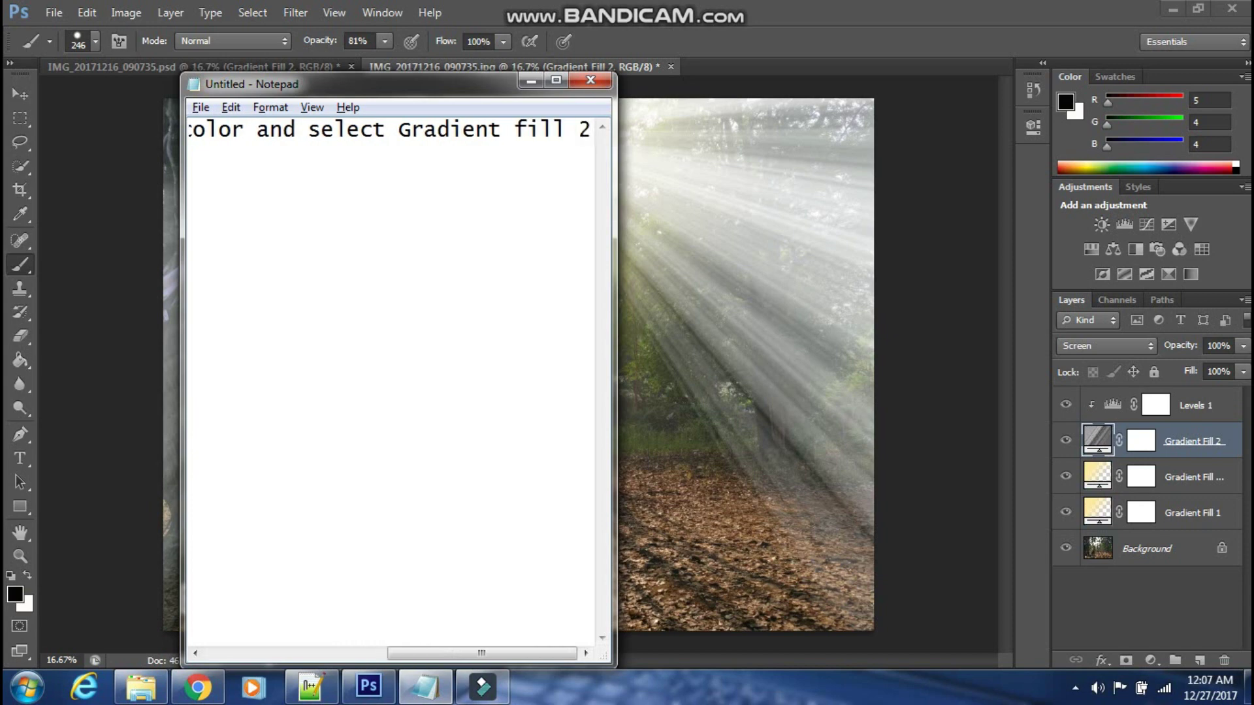
Step: Rasterize the Gradient Fill 2 layer and set the brush opacity to 100%
left_click(682, 443)
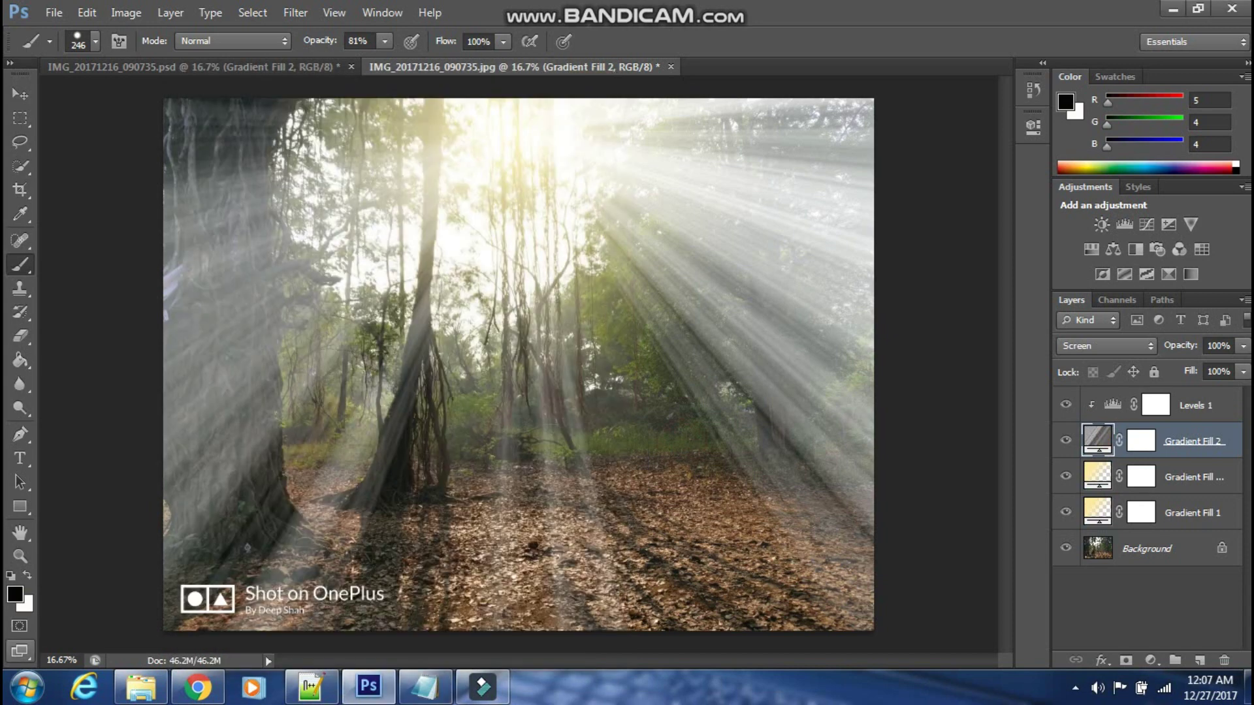
left_click(606, 281)
left_click(606, 281)
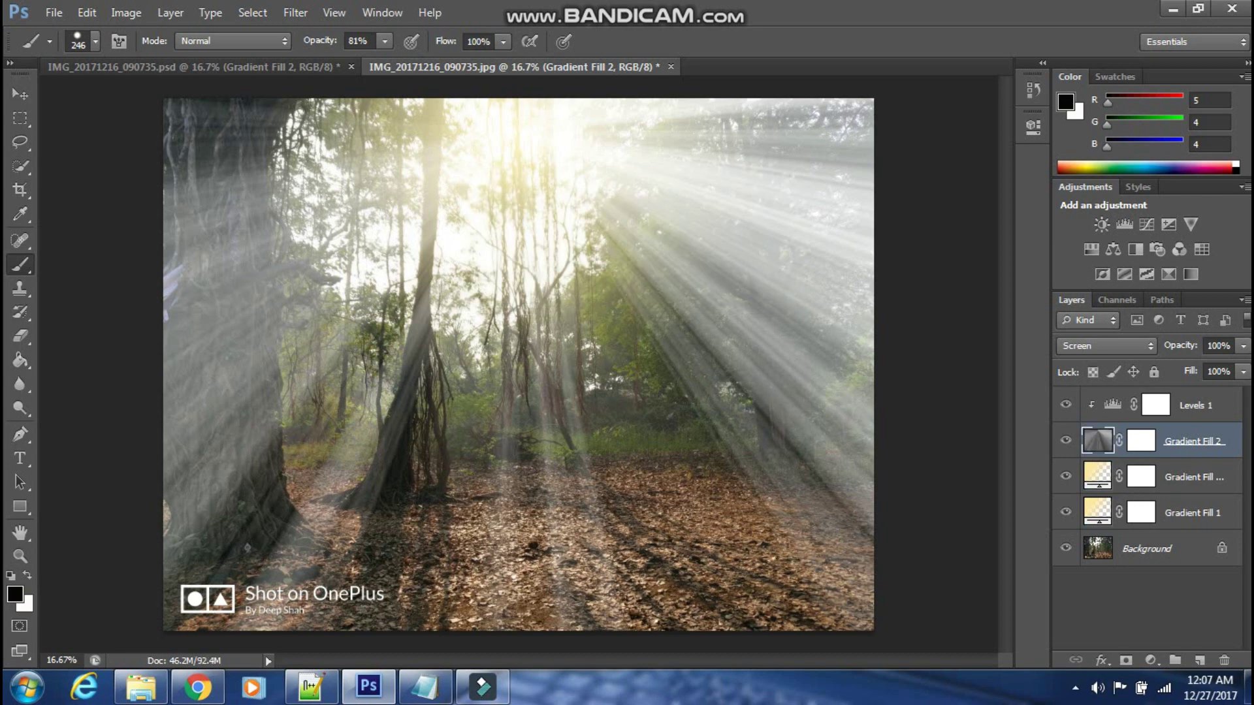
left_click(384, 41)
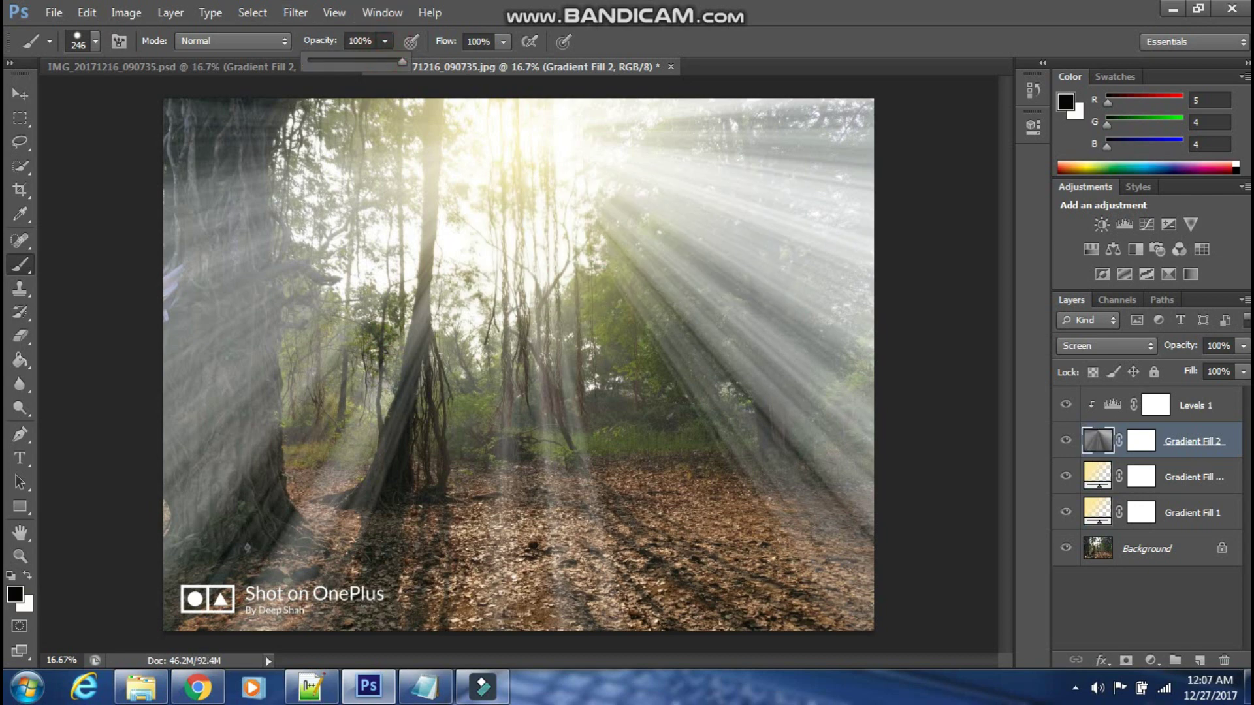
left_click(425, 688)
Step: Replace the note with 'Now start removing unnecessary rays'
key("ctrl+a")
type("N")
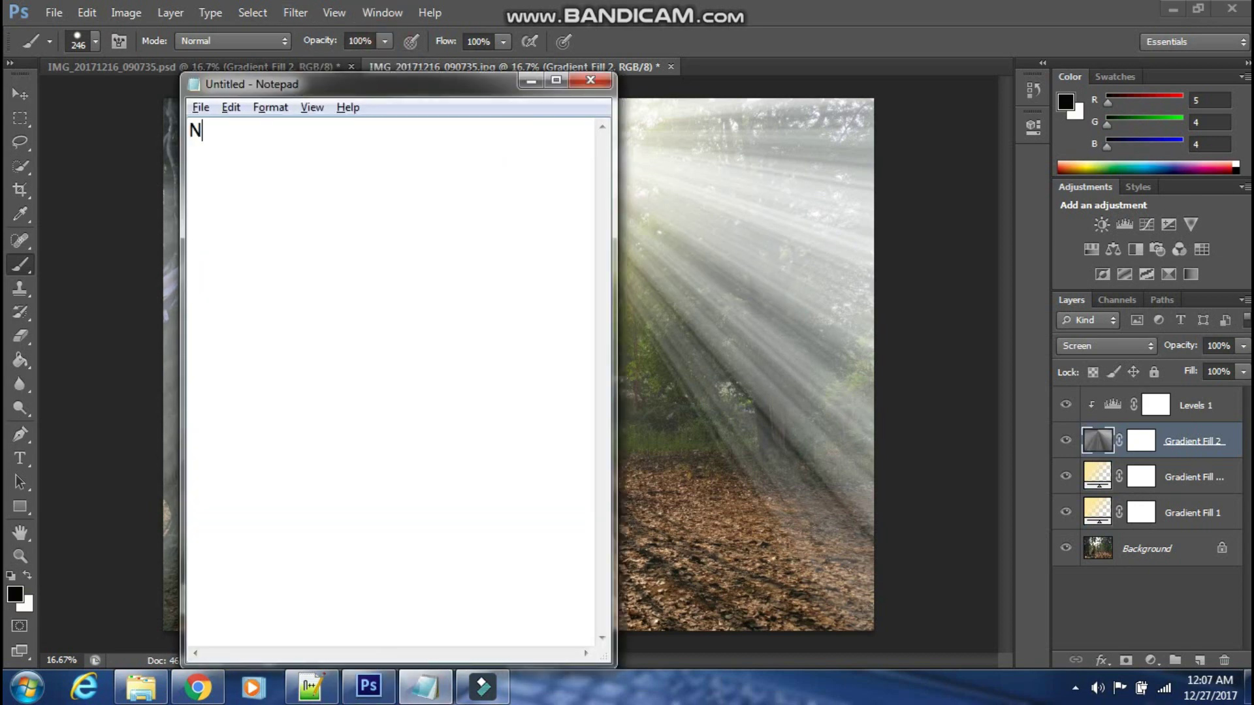
type("ow start removin")
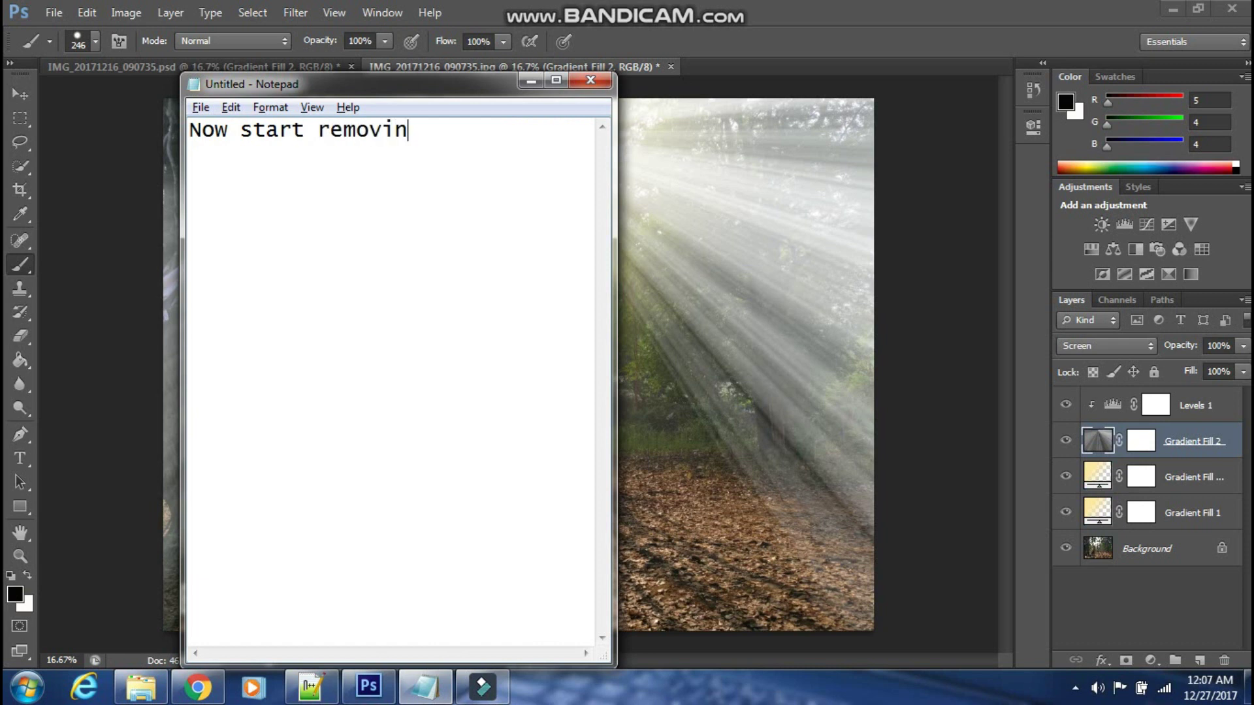
type("g unne")
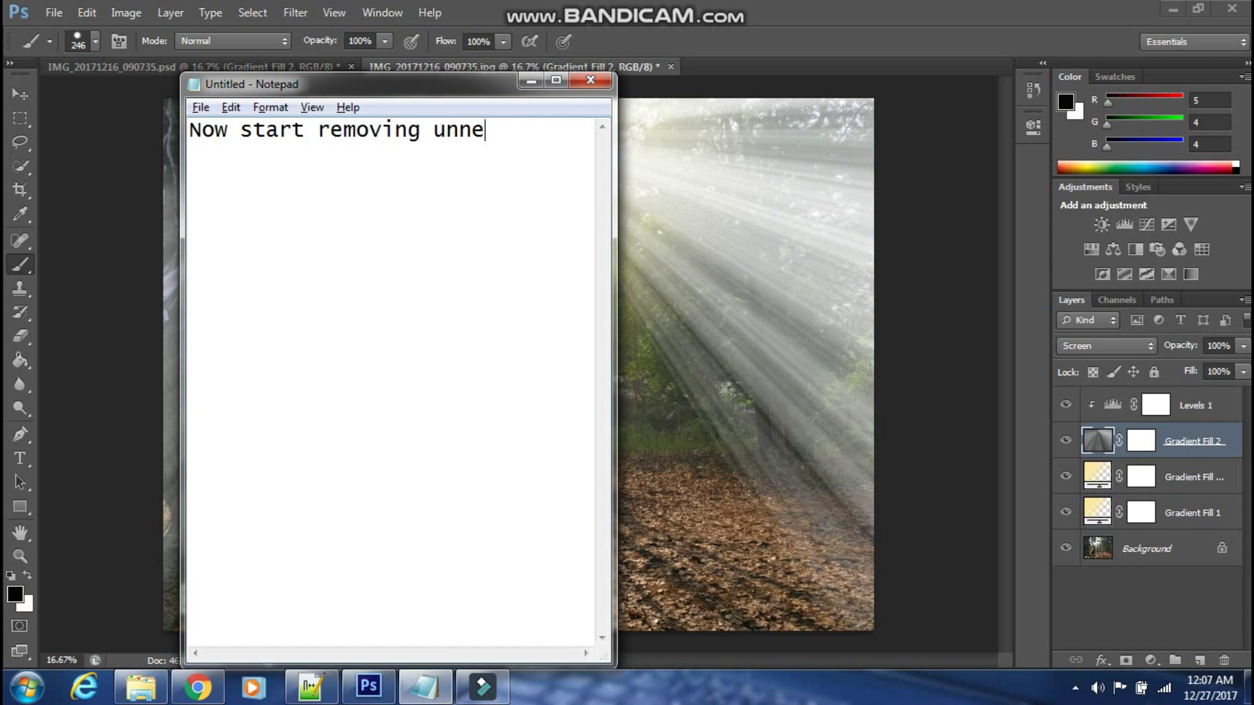
type("ssaryrays")
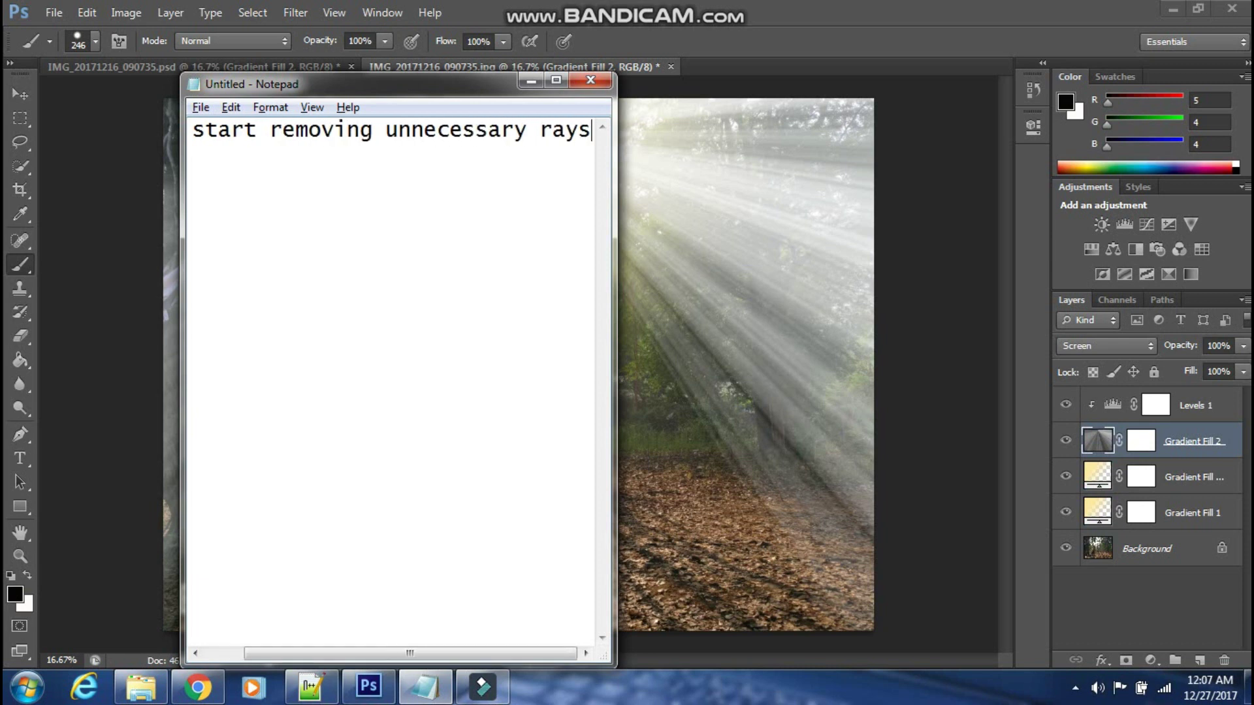
left_click(943, 288)
Step: Paint black over the rays at the top-left, the left tree and the upper-right trees
mouse_move(196, 157)
left_mouse_down()
mouse_move(195, 134)
mouse_move(333, 130)
mouse_move(209, 209)
mouse_move(173, 179)
left_mouse_up()
mouse_move(183, 287)
left_mouse_down()
mouse_move(379, 150)
mouse_move(206, 304)
left_mouse_up()
mouse_move(272, 226)
left_mouse_down()
mouse_move(174, 207)
mouse_move(196, 392)
mouse_move(229, 339)
mouse_move(427, 175)
left_mouse_up()
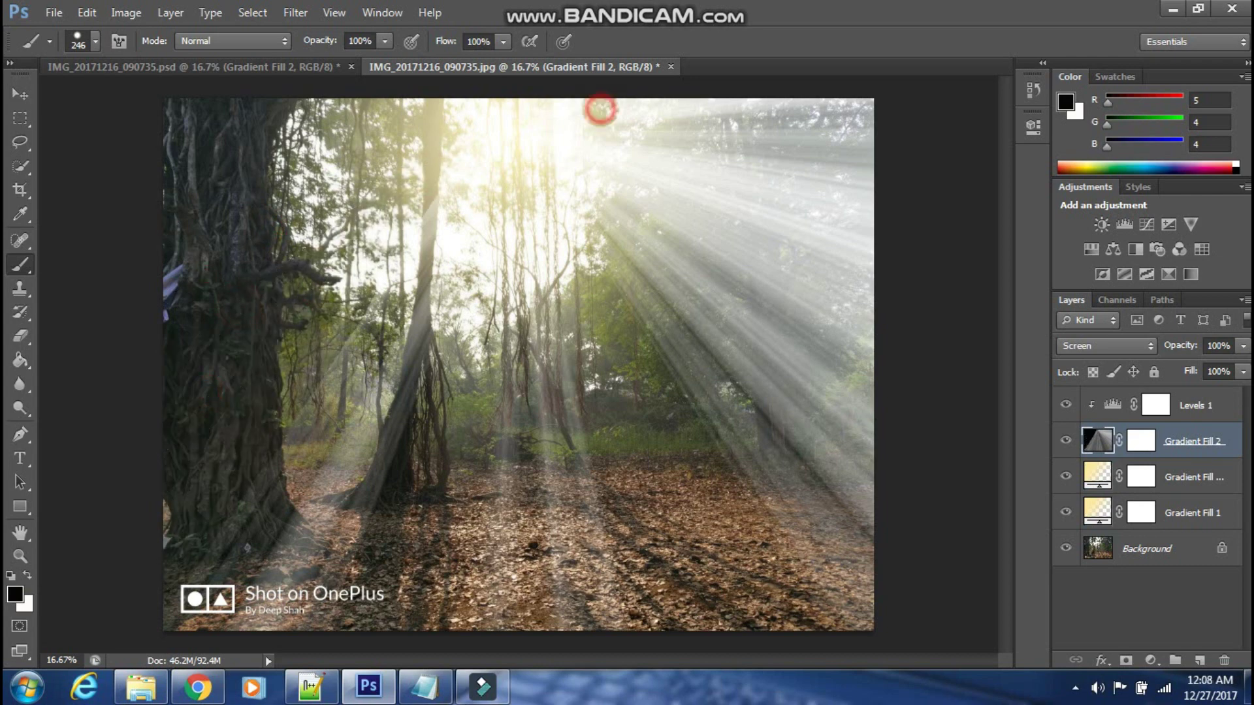
mouse_move(597, 106)
left_mouse_down()
mouse_move(849, 196)
mouse_move(862, 327)
mouse_move(582, 142)
mouse_move(849, 457)
mouse_move(868, 557)
mouse_move(738, 367)
mouse_move(869, 575)
left_mouse_up()
Step: Note that this will give a perfect sunrays effect, and paint out the lower right diagonal ray
key("alt+Tab")
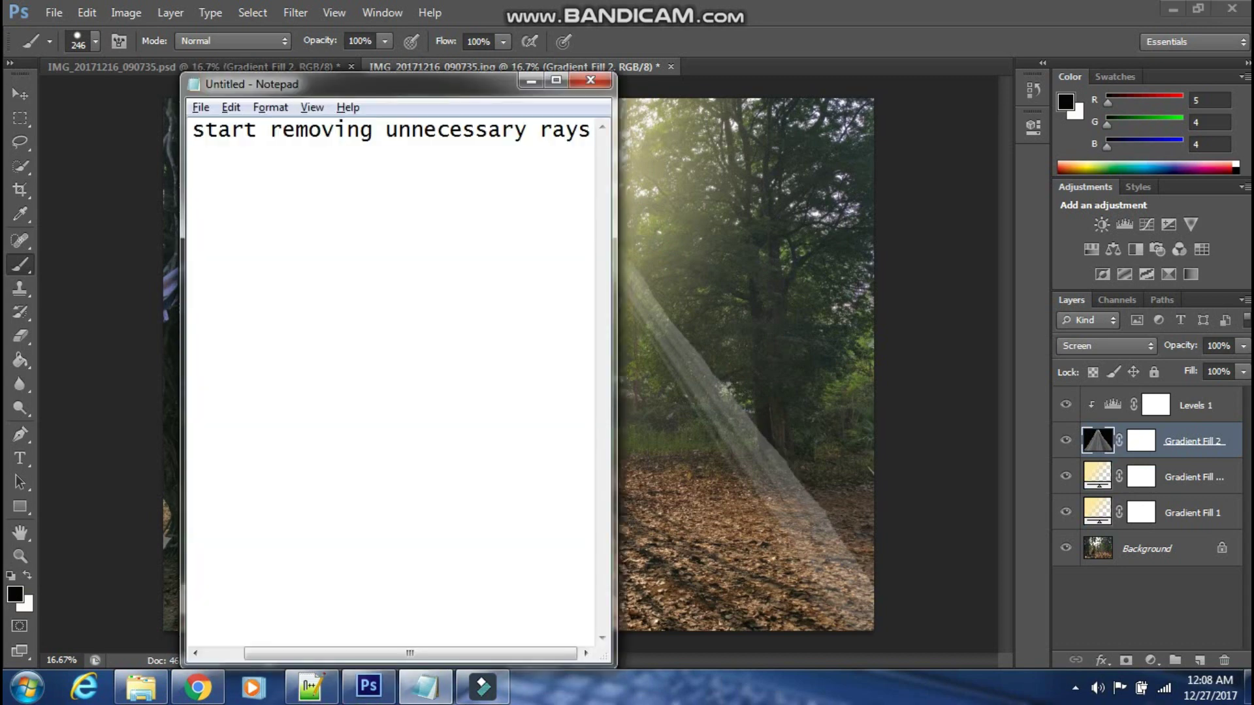
key("ctrl+a")
type("Now")
type("s yo")
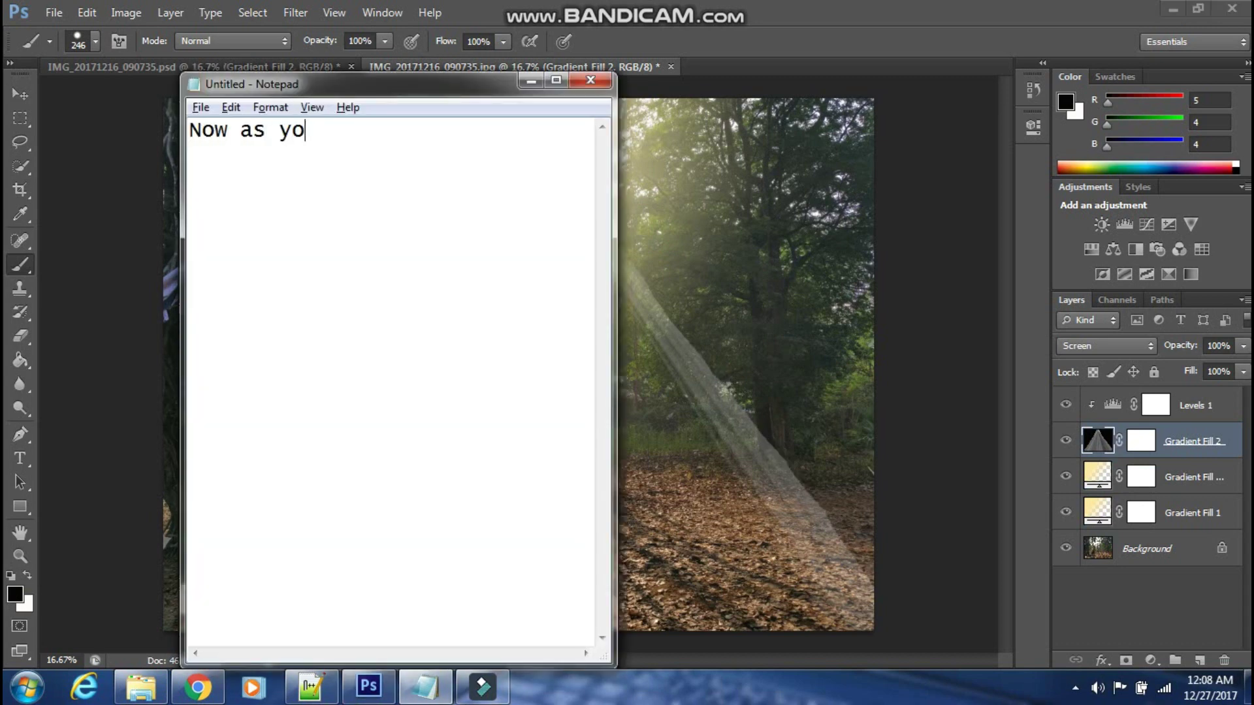
type("u can see o")
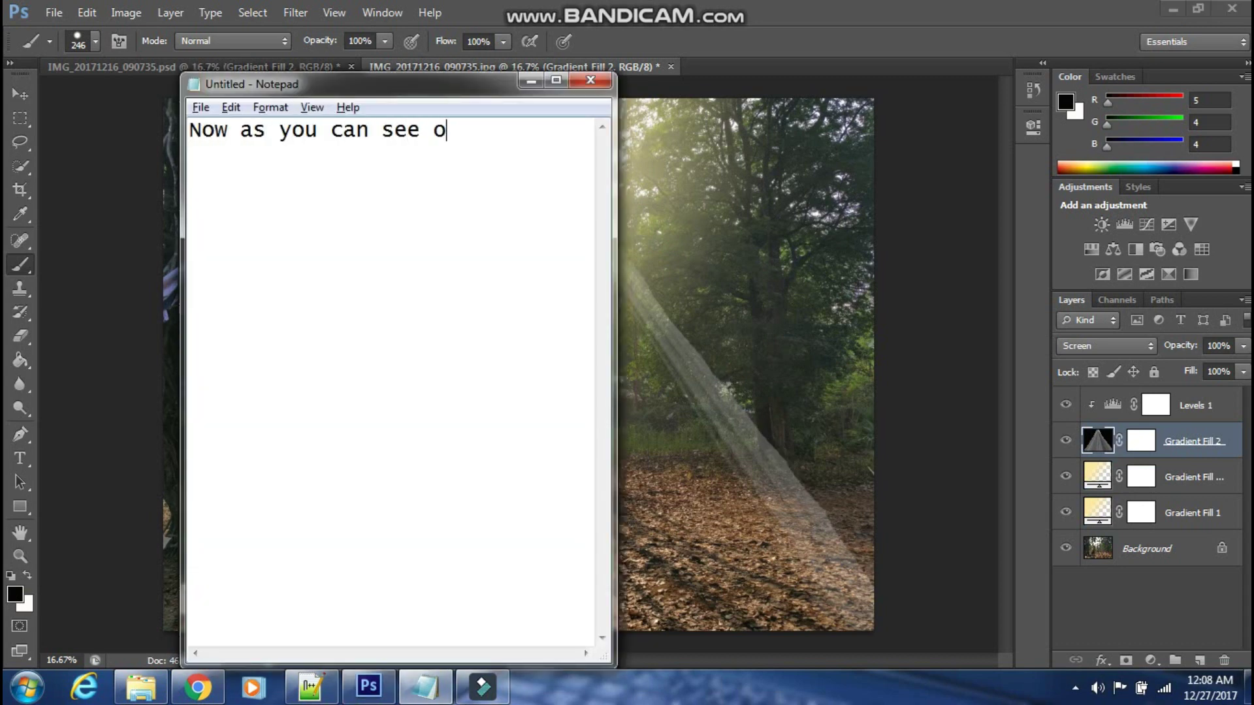
type("nl")
key("BackSpace")
key("BackSpace")
key("BackSpace")
type("wi")
type("ll give ")
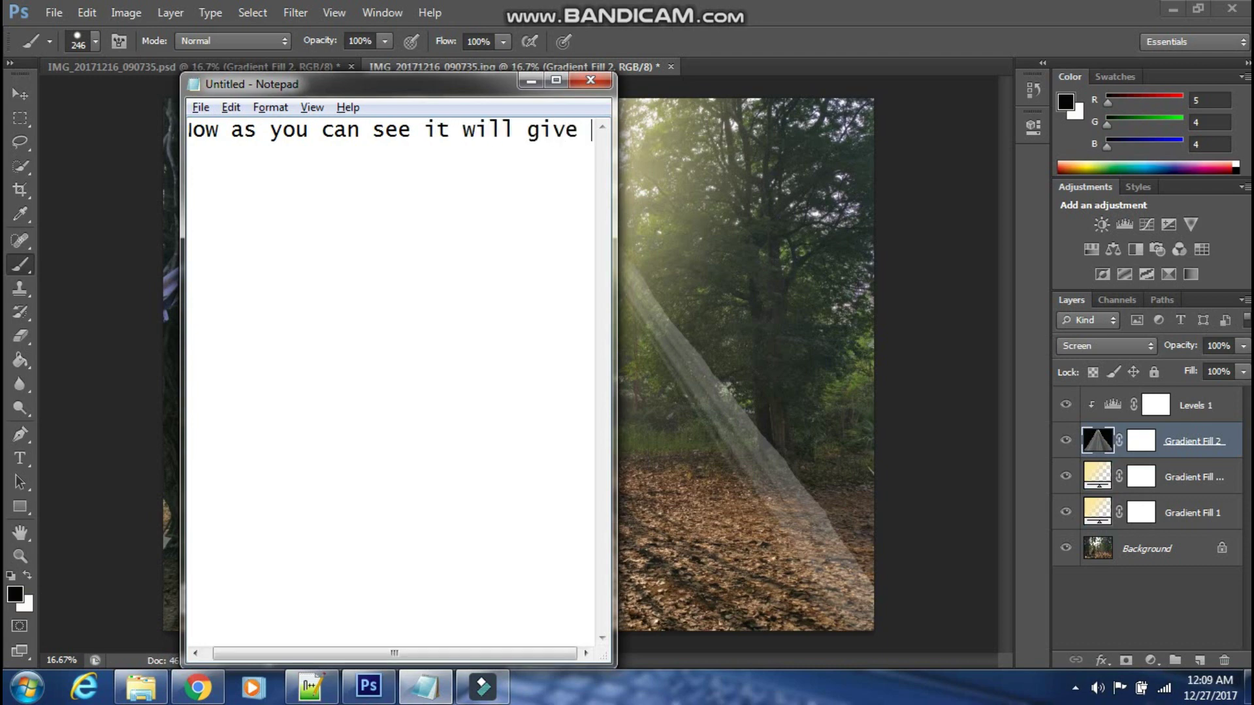
type("a perfect sun")
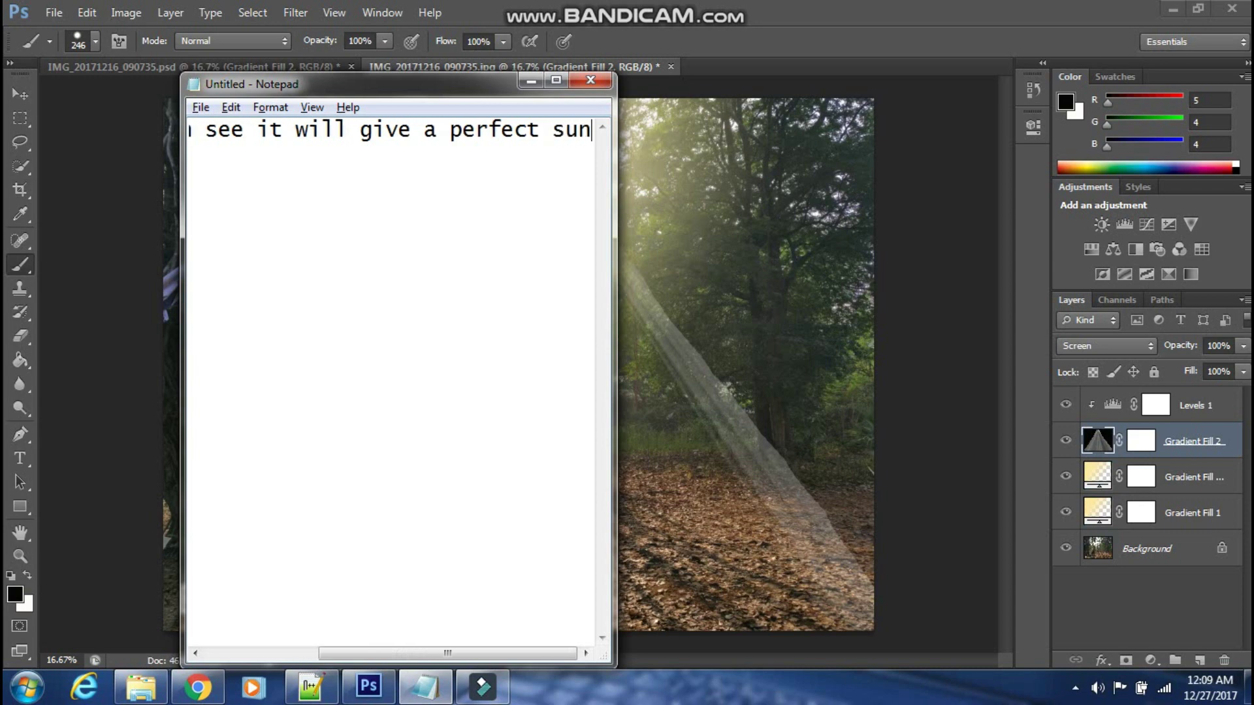
type("rays effect")
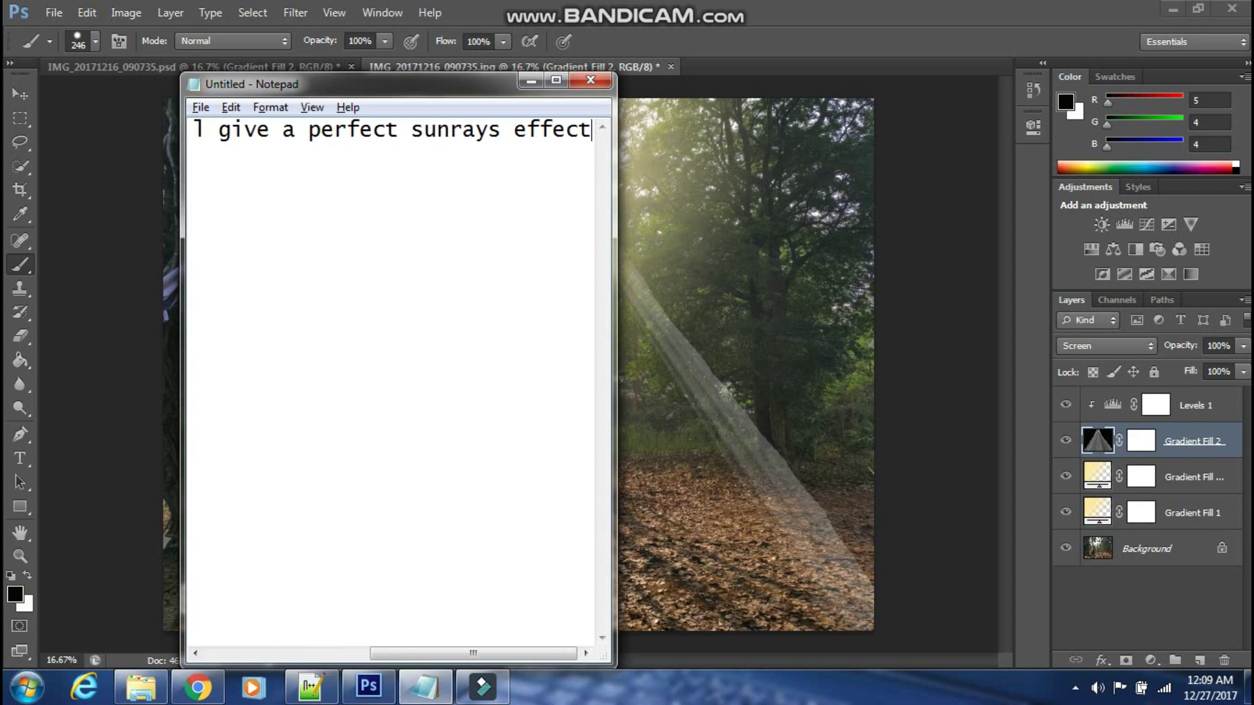
key("alt+Tab")
mouse_move(715, 341)
left_mouse_down()
mouse_move(751, 424)
mouse_move(849, 561)
mouse_move(862, 614)
left_mouse_up()
Step: Caption 'so do it according to your image', then 'So now first select level 1'
key("alt+Tab")
key("ctrl+a")
key("BackSpace")
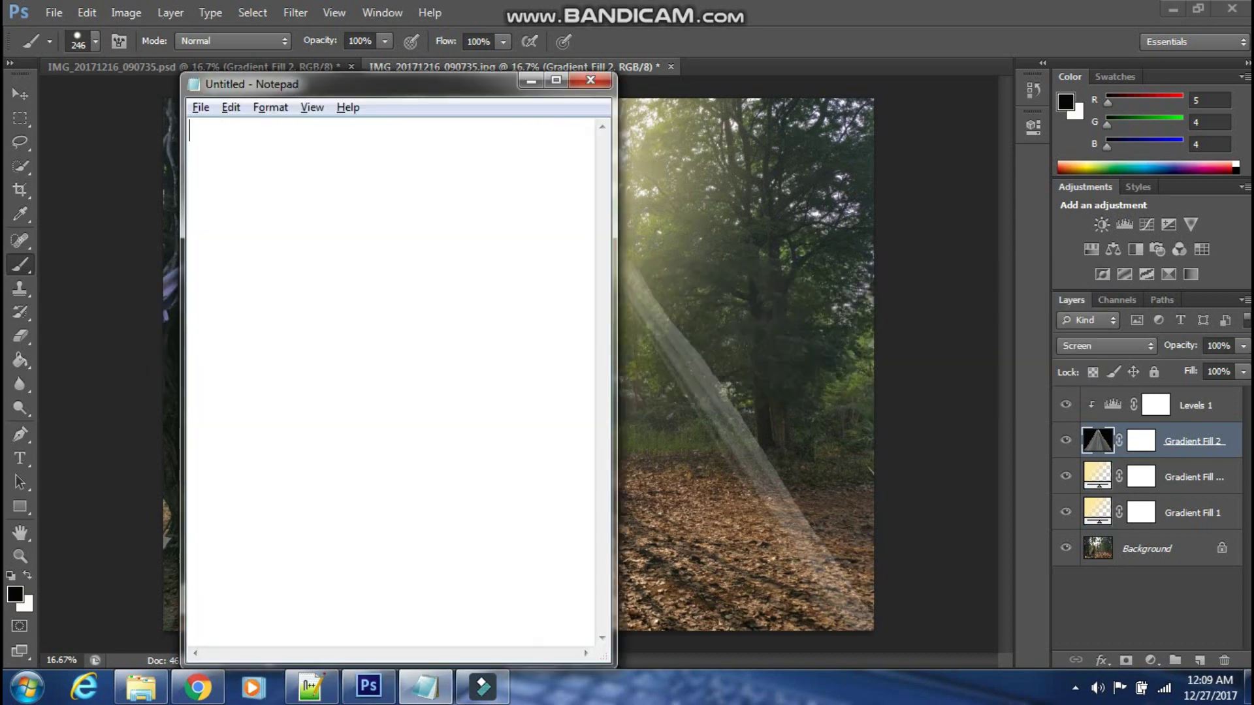
type("so do it accord")
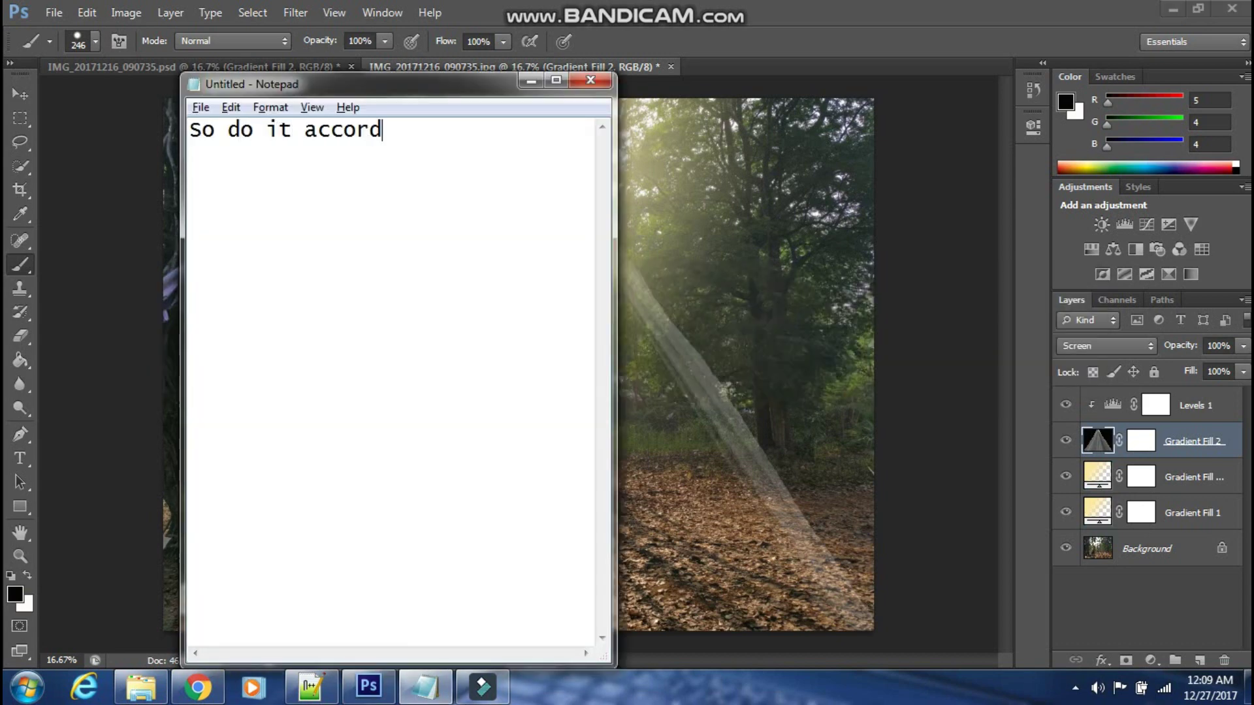
type("ing to your image")
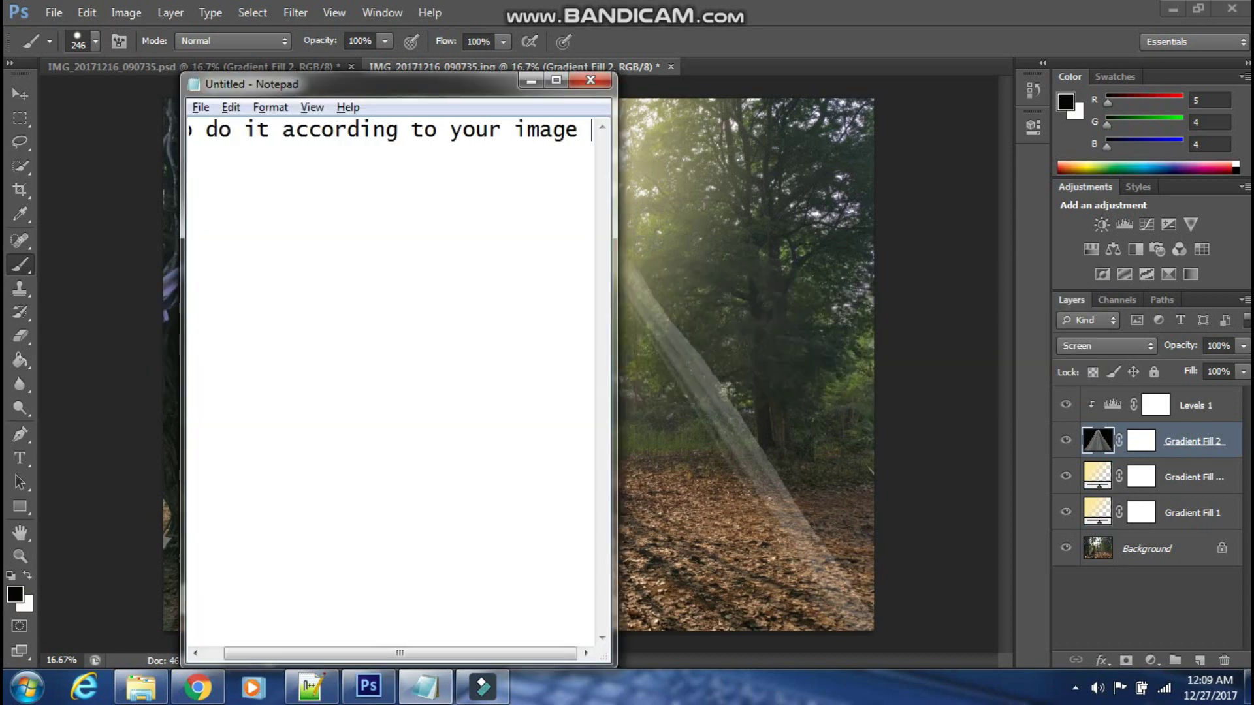
type(" and use your")
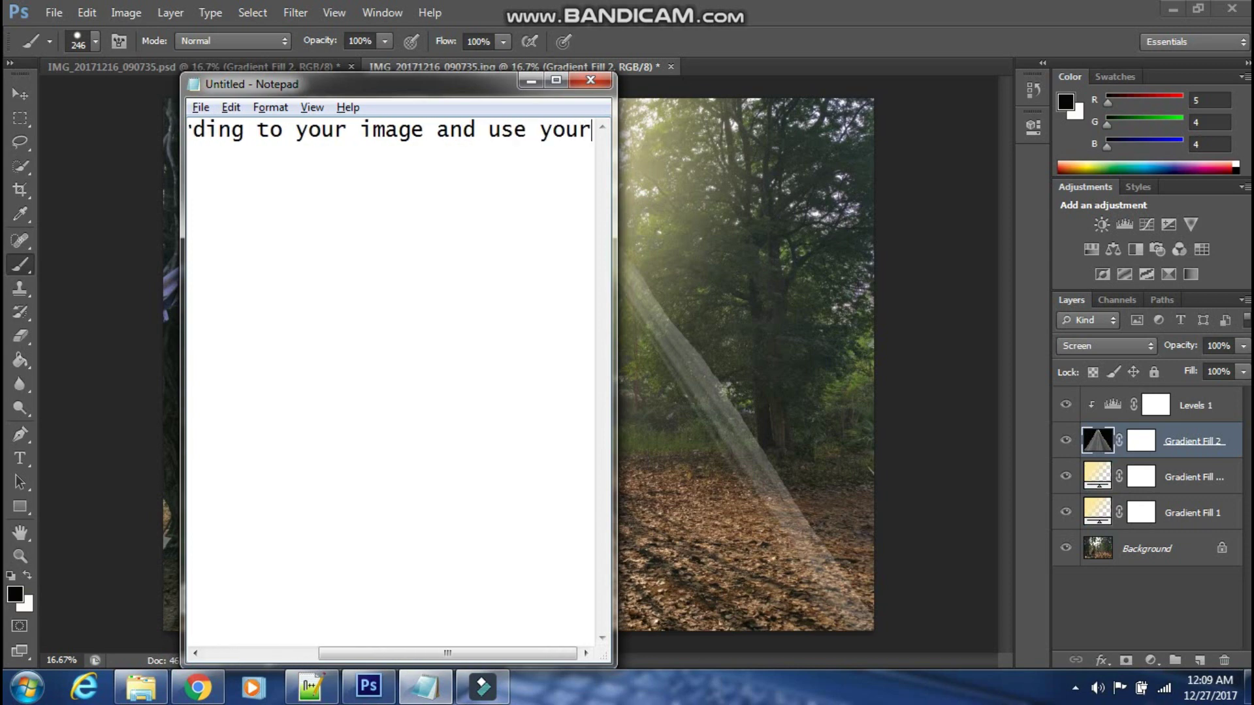
type(" imaginatio a")
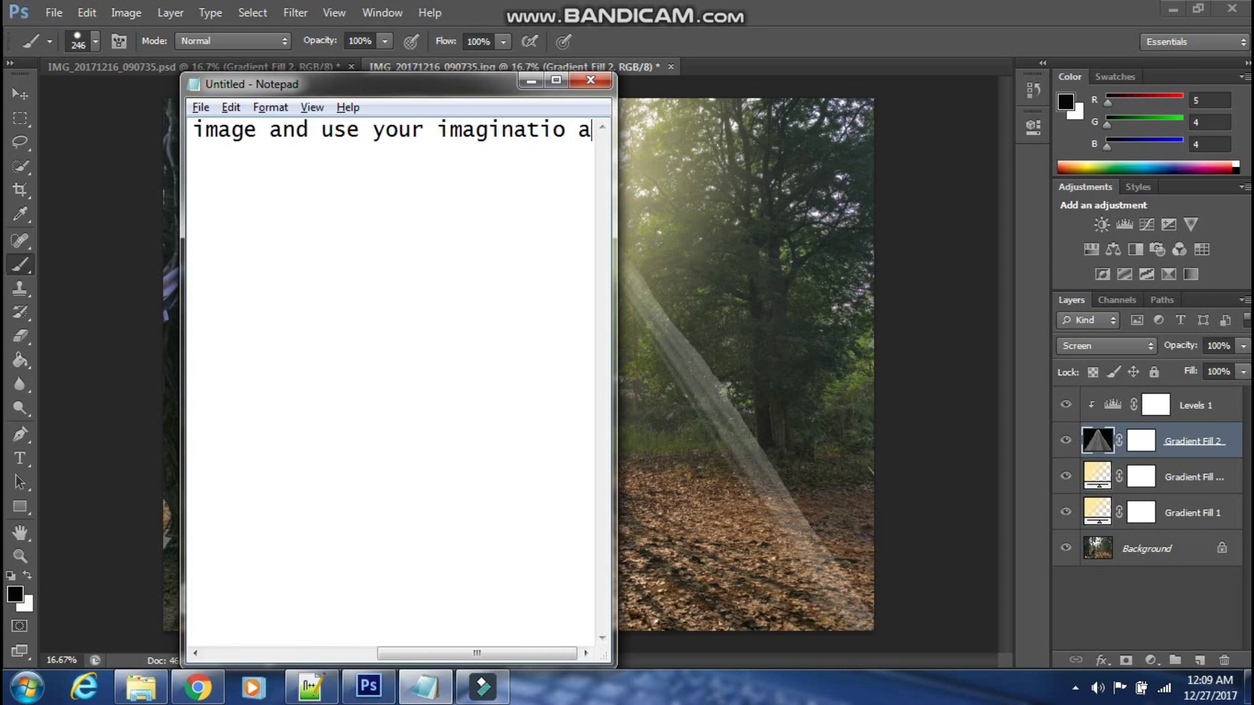
key("ctrl+a")
key("BackSpace")
type("So now fir")
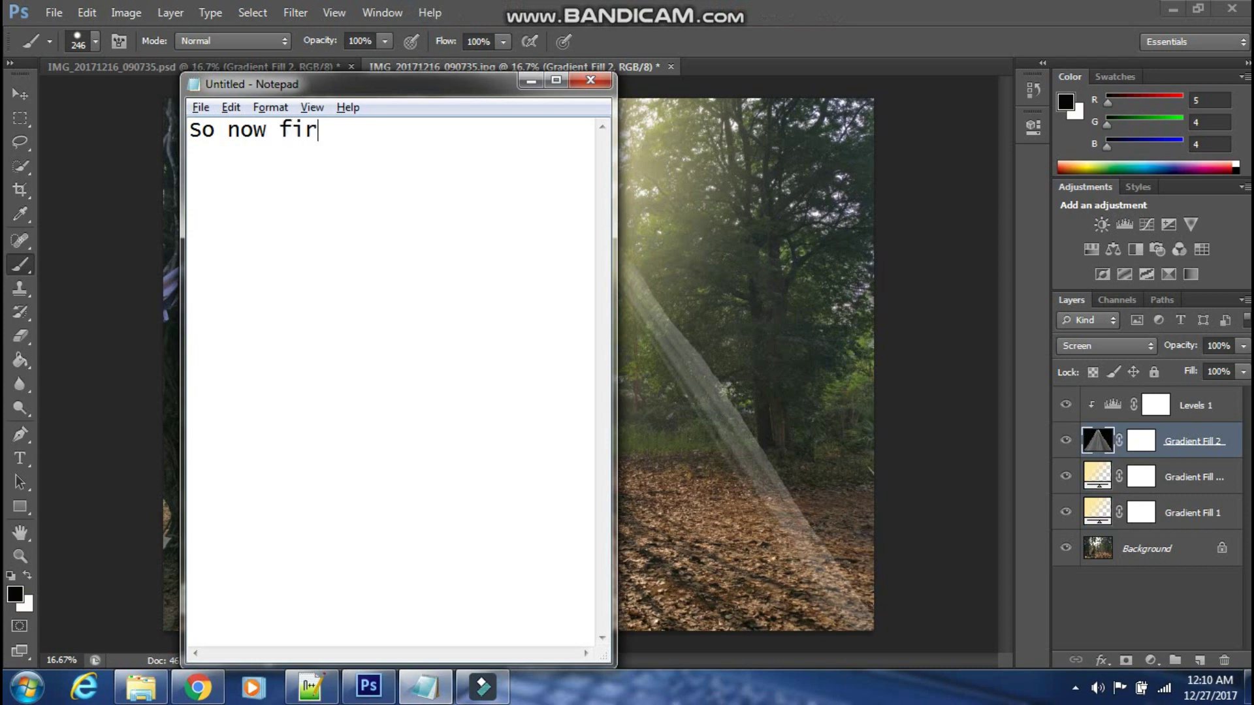
type("st select level 1")
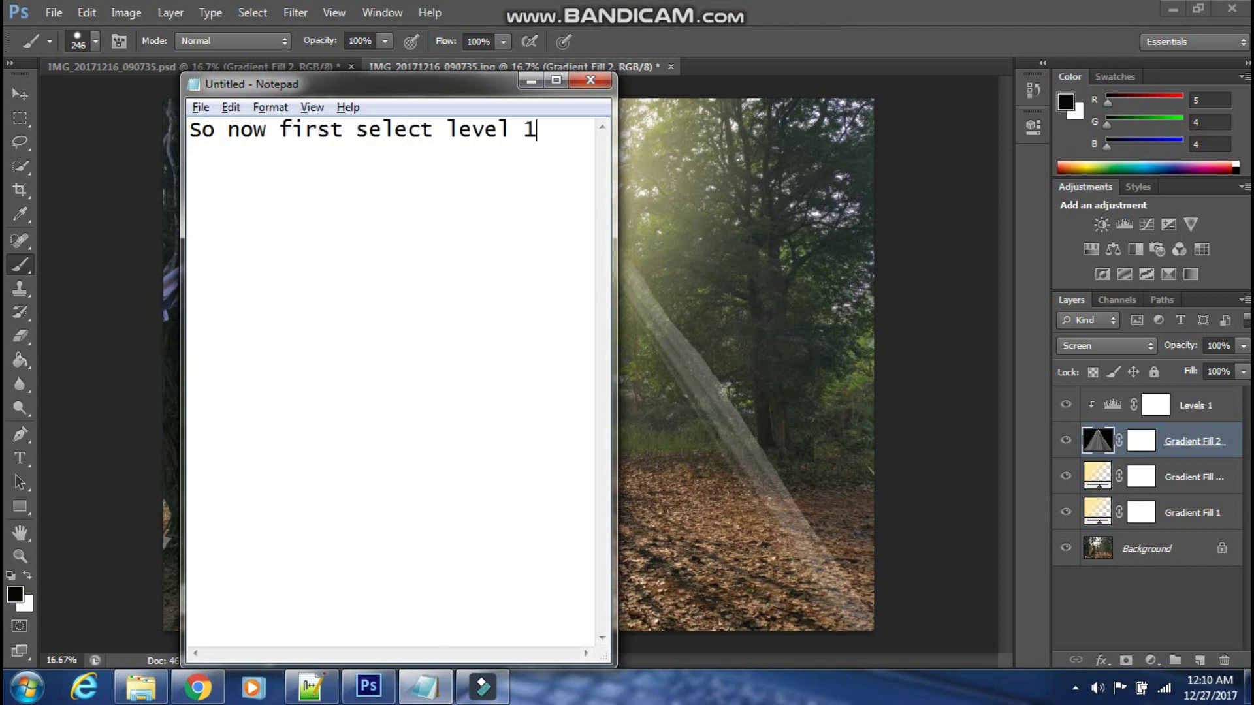
left_click(904, 369)
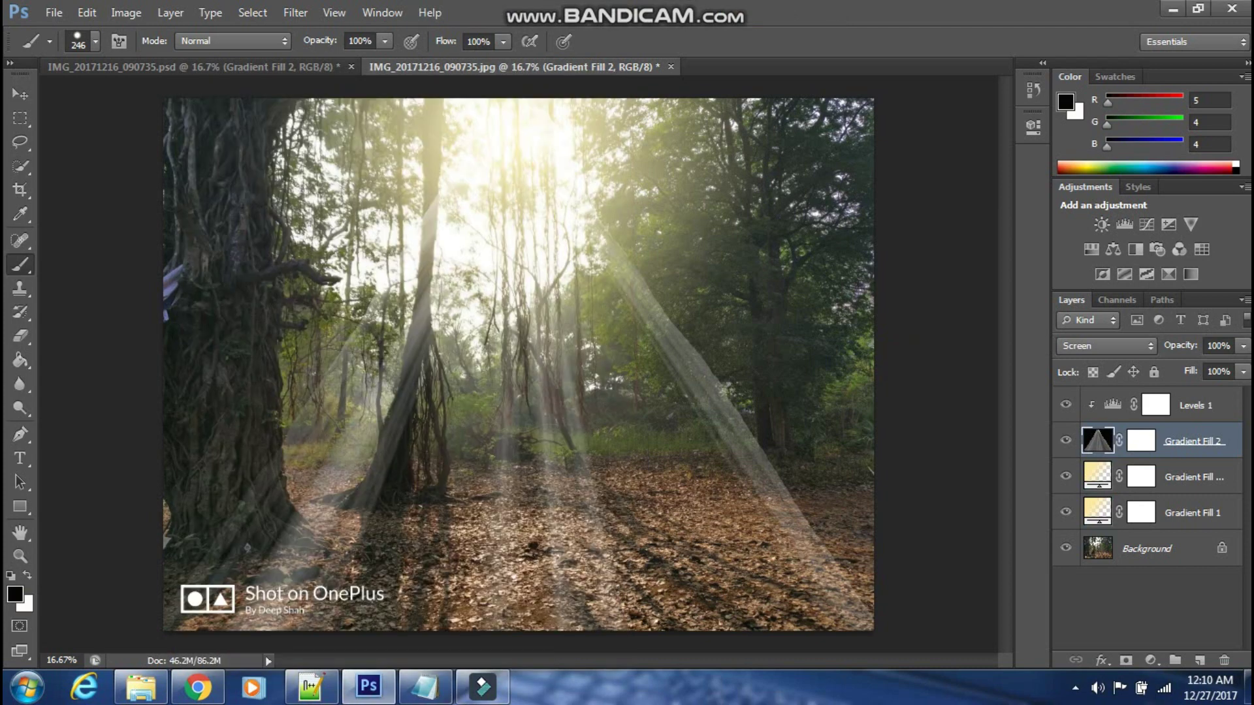
Step: Select the Levels 1 layer mask and note that a gradient map layer comes next
left_click(1156, 405)
left_click(412, 692)
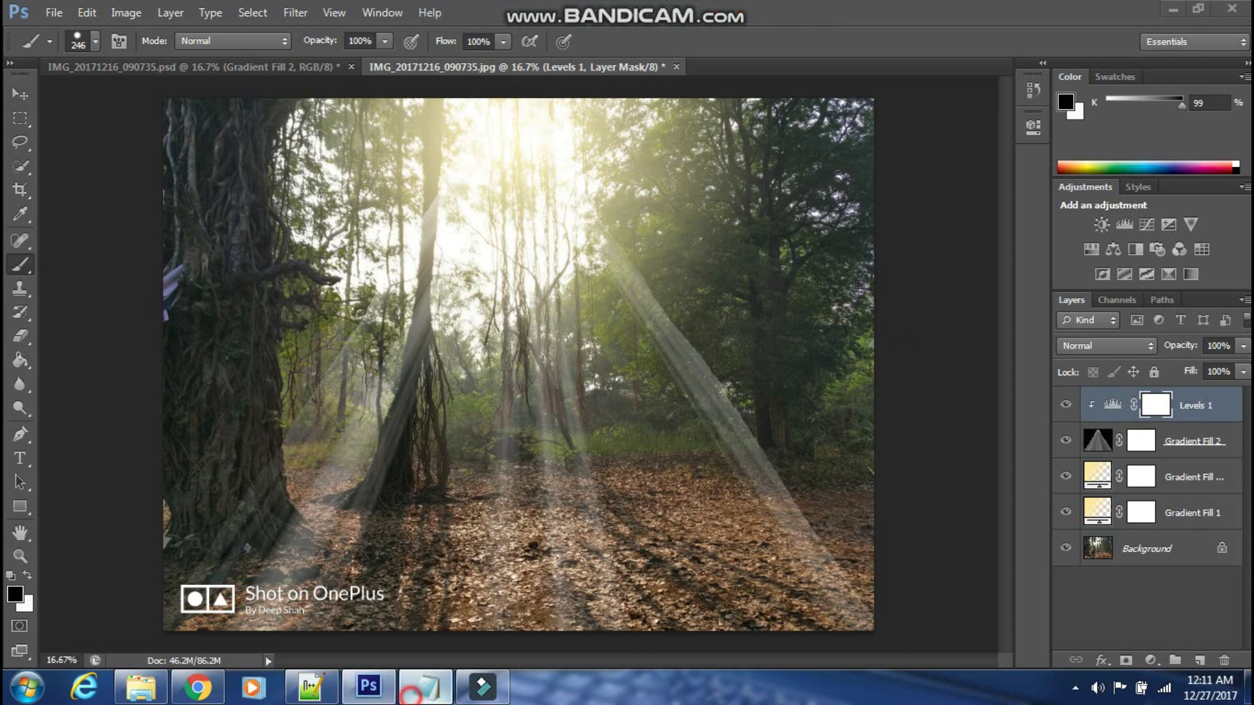
key("ctrl+a")
type("After that")
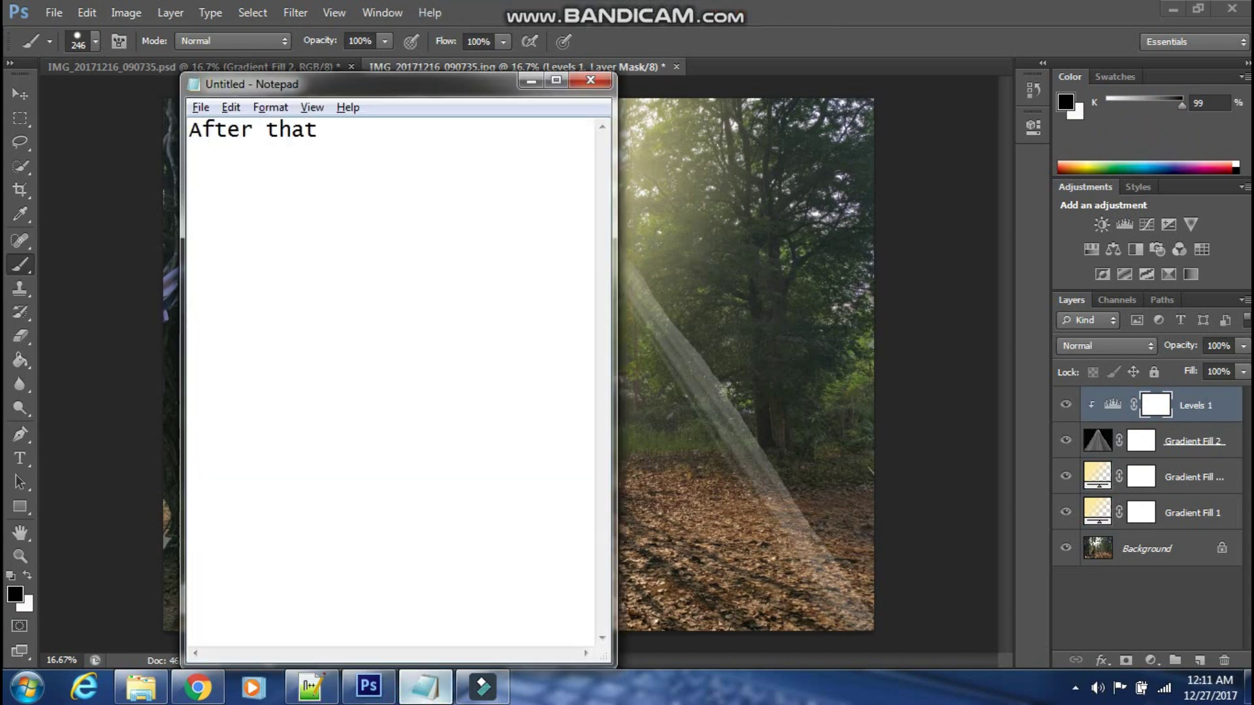
type(" we need t")
type("o crea")
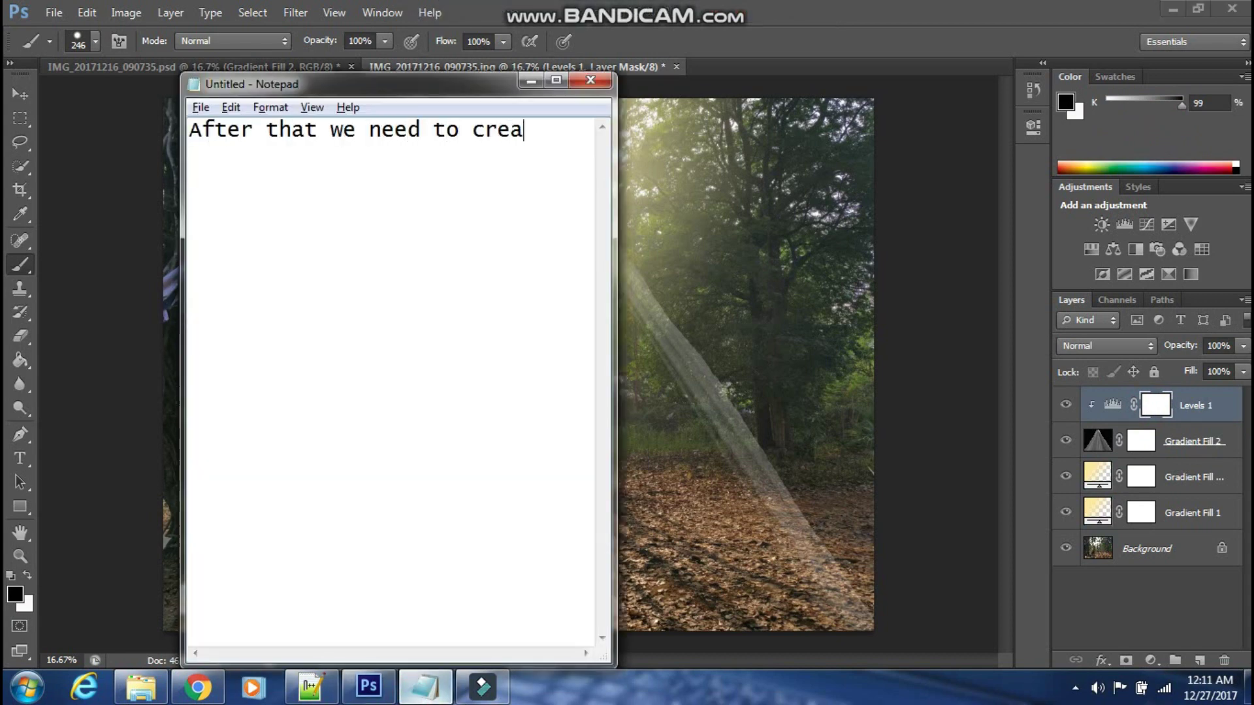
type("te a gra")
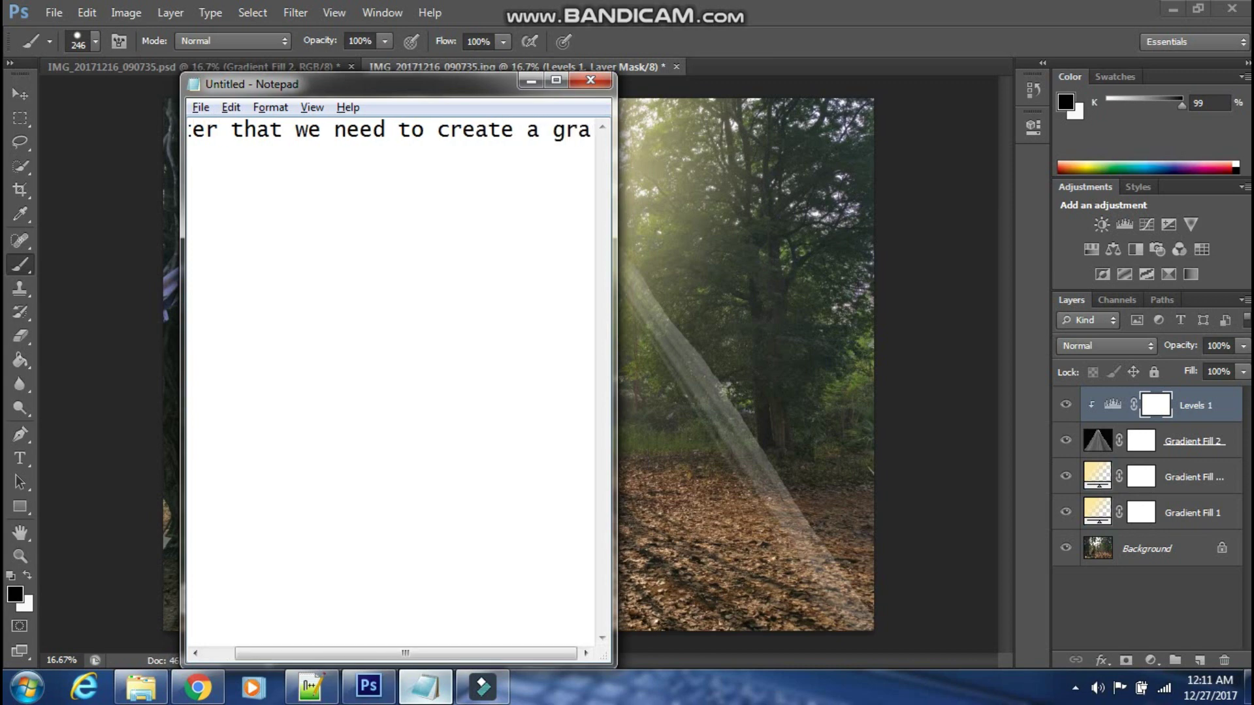
type("diwnt")
key("BackSpace")
key("BackSpace")
key("BackSpace")
type("ent map ")
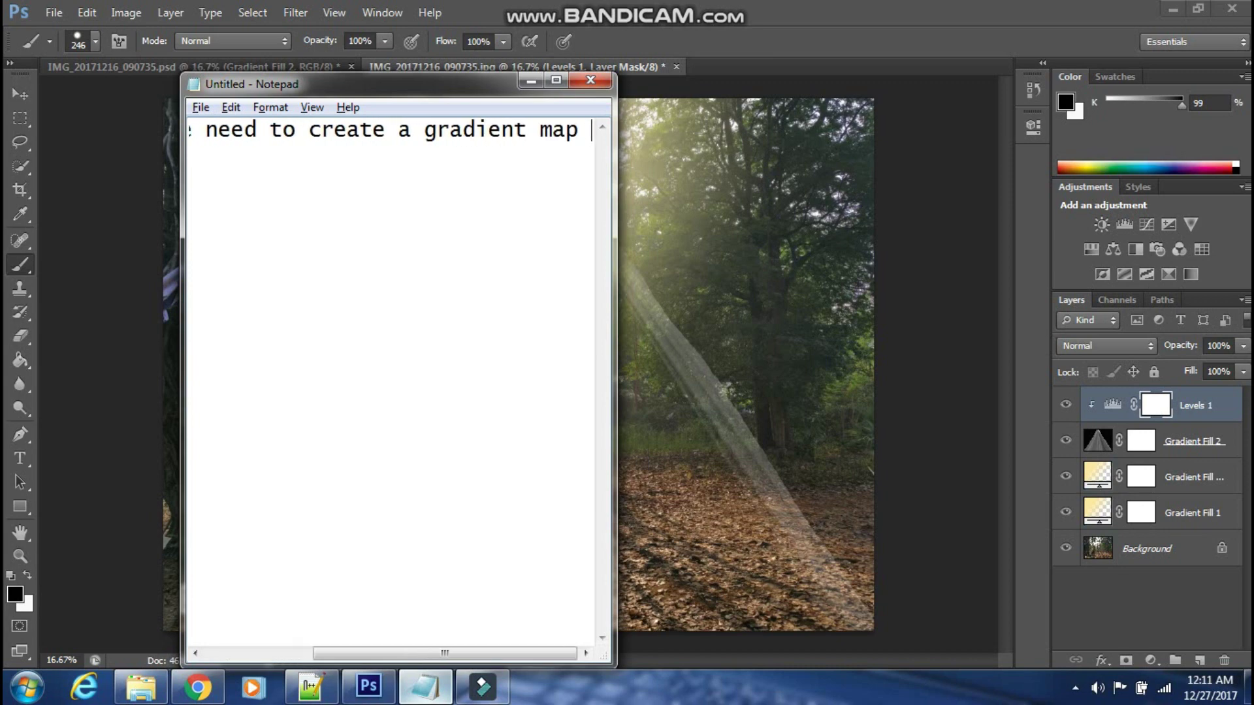
type("layer so for th")
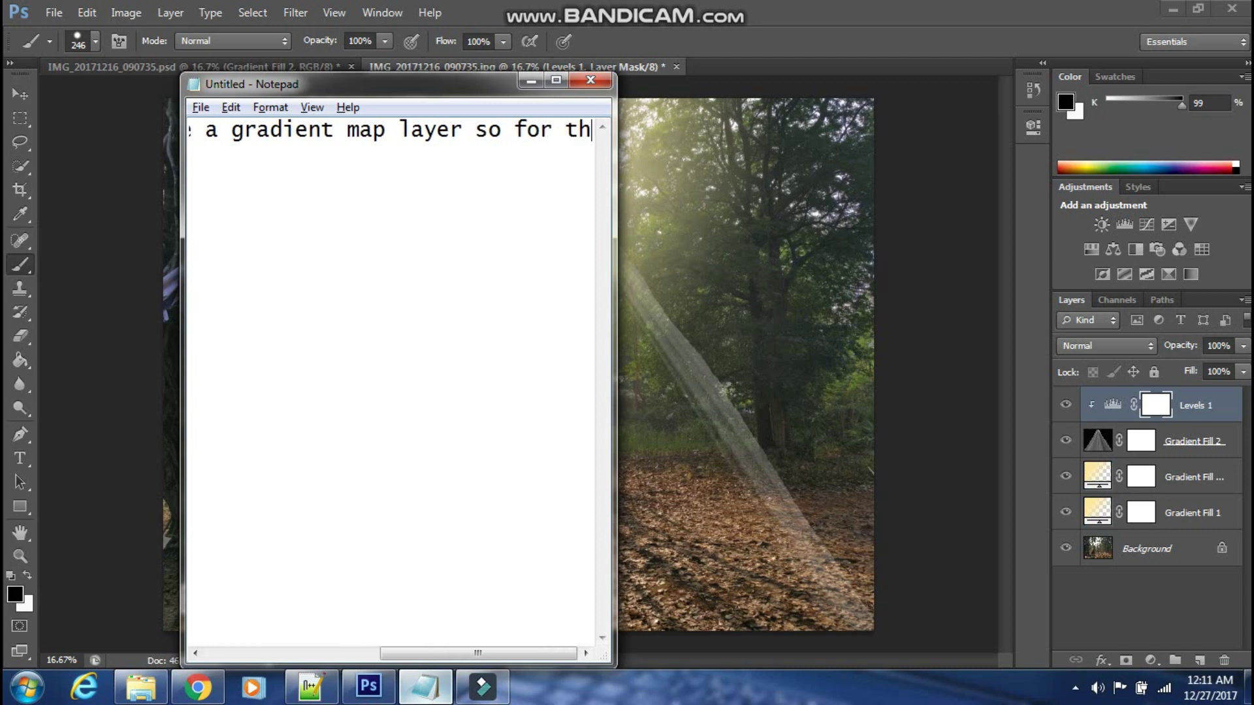
type("at do the fo")
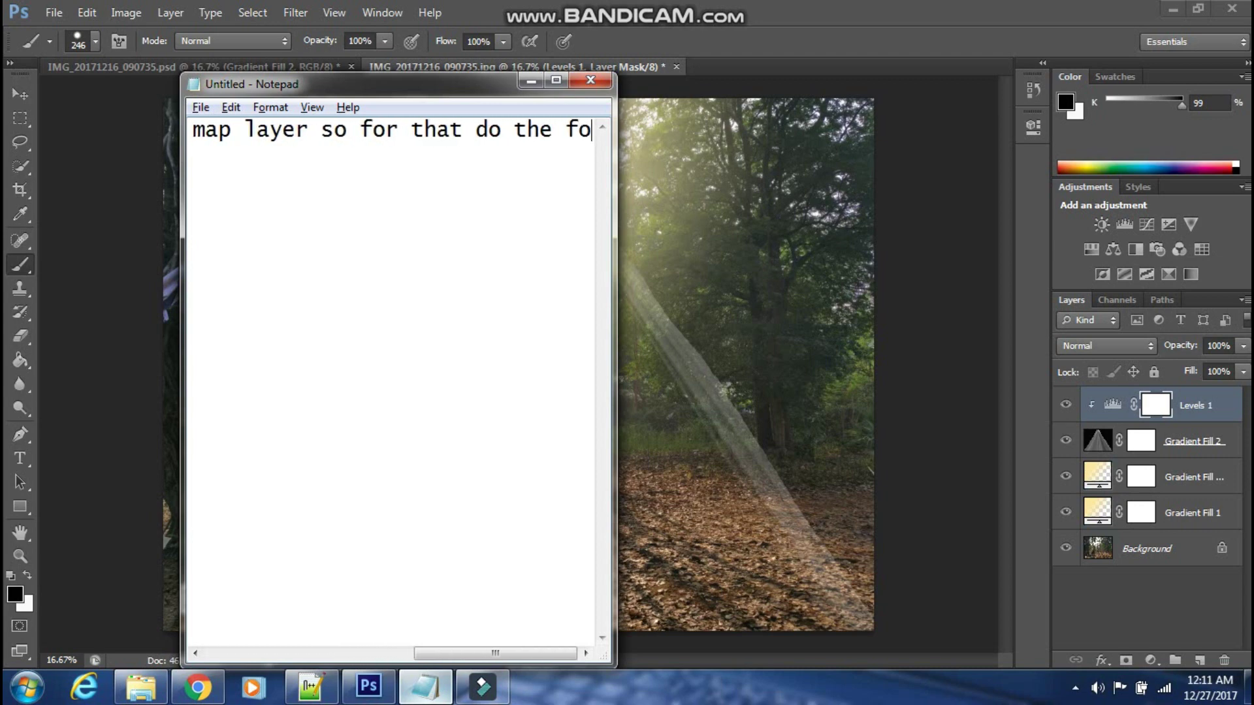
type("llowing")
Step: Add a Gradient Map adjustment layer and open its gradient editor
left_click(1151, 660)
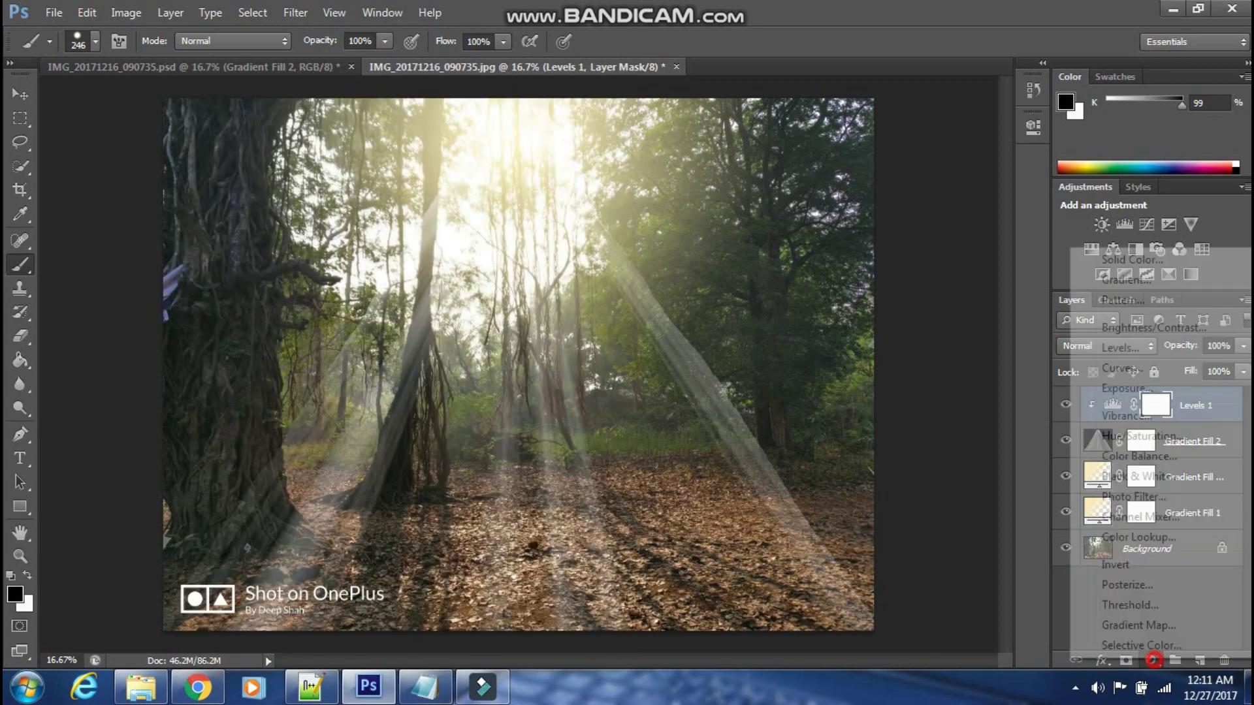
left_click(1136, 625)
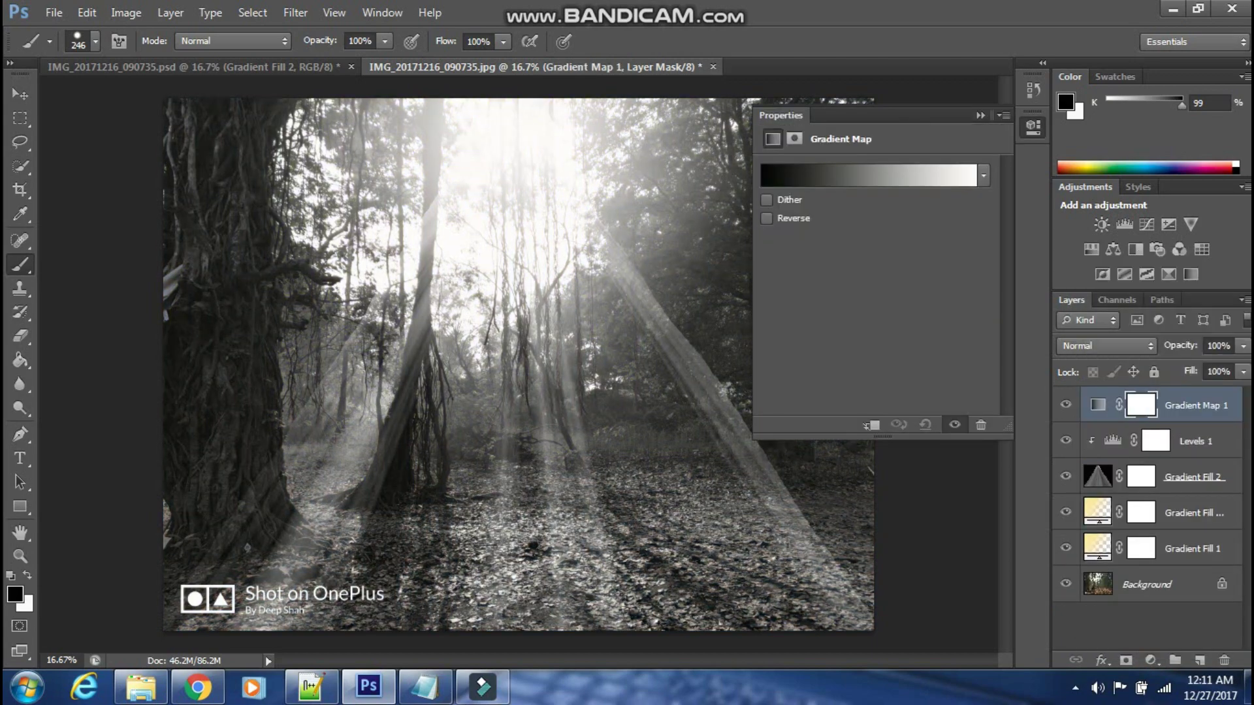
left_click(792, 174)
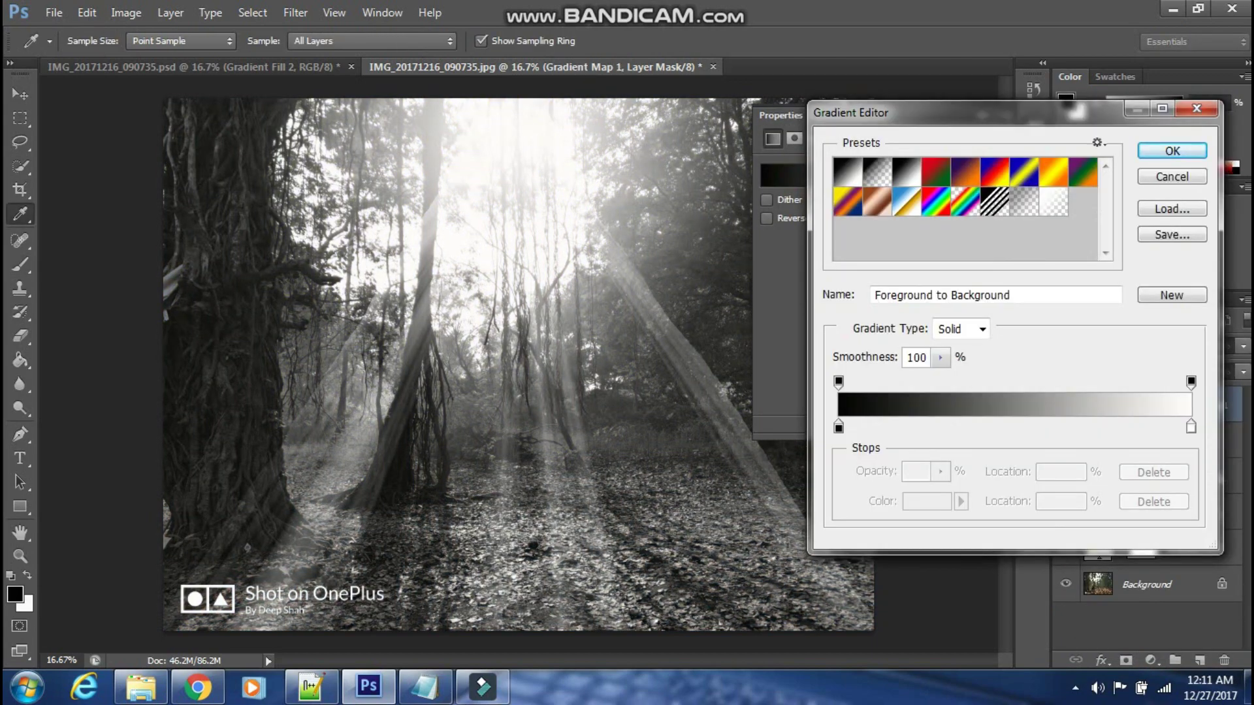
Step: Caption 'select Violet and orange' and apply the Violet, Orange gradient preset
left_click(425, 687)
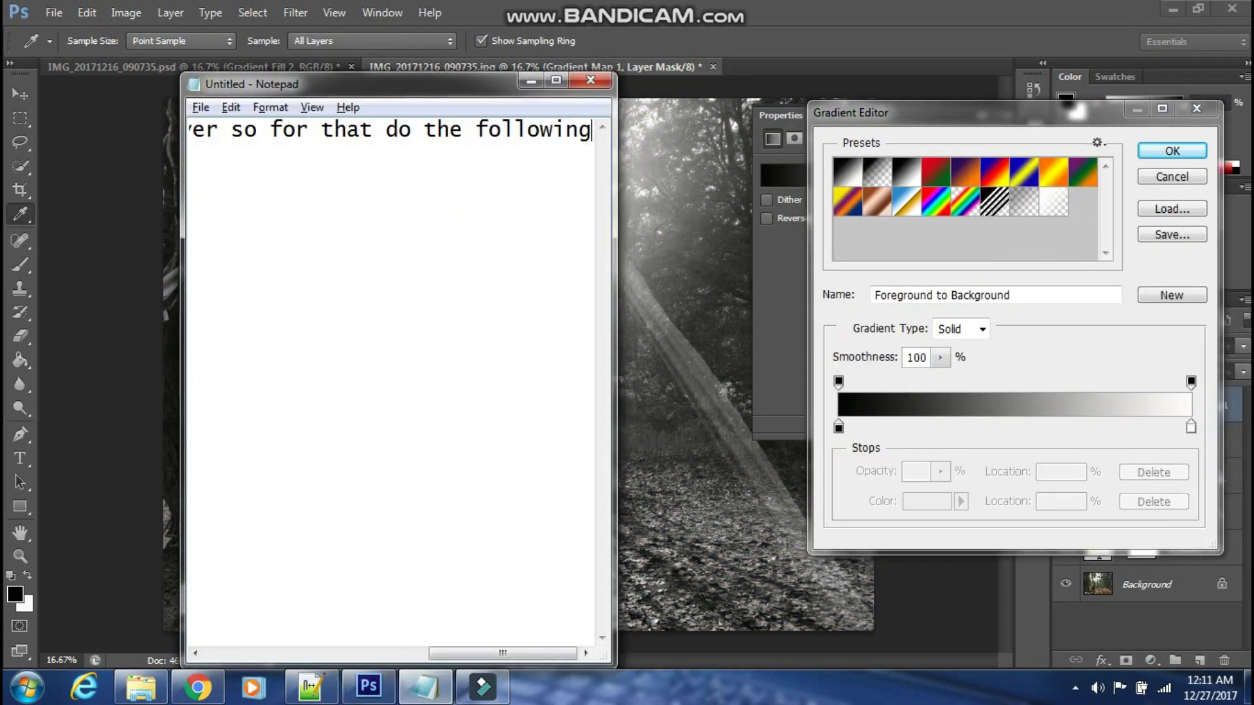
key("ctrl+a")
type("sel")
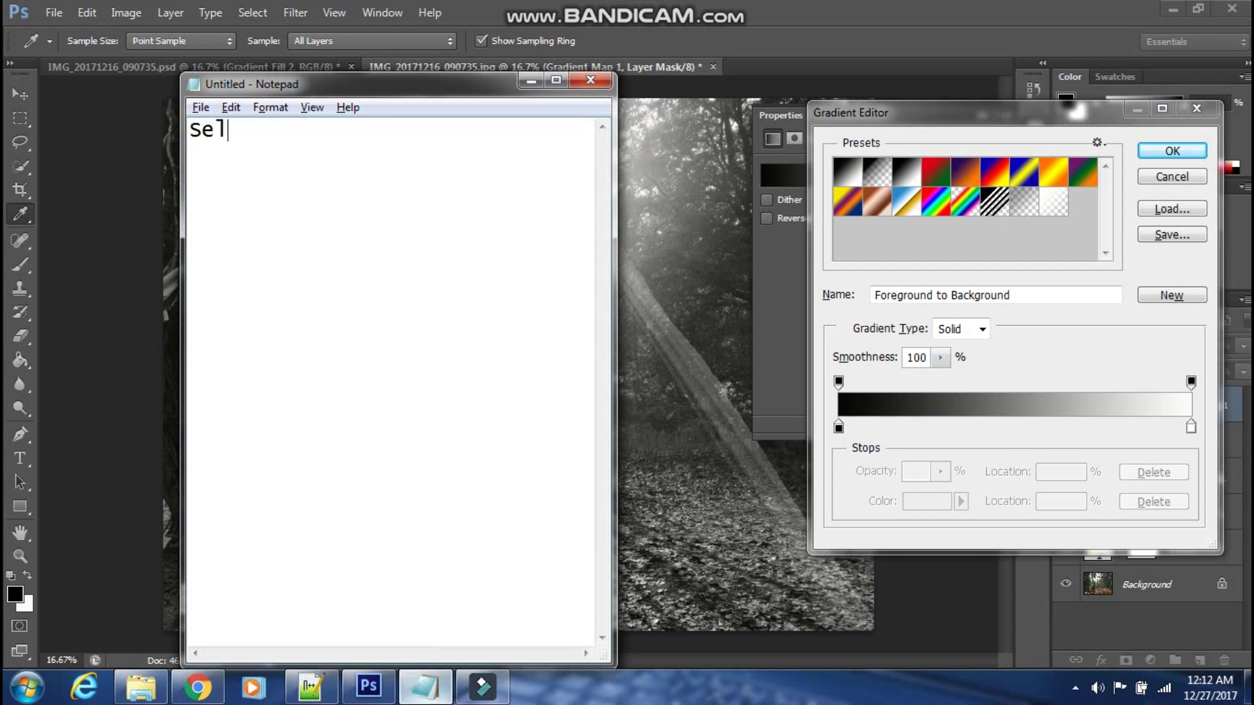
type("ect Voilet a")
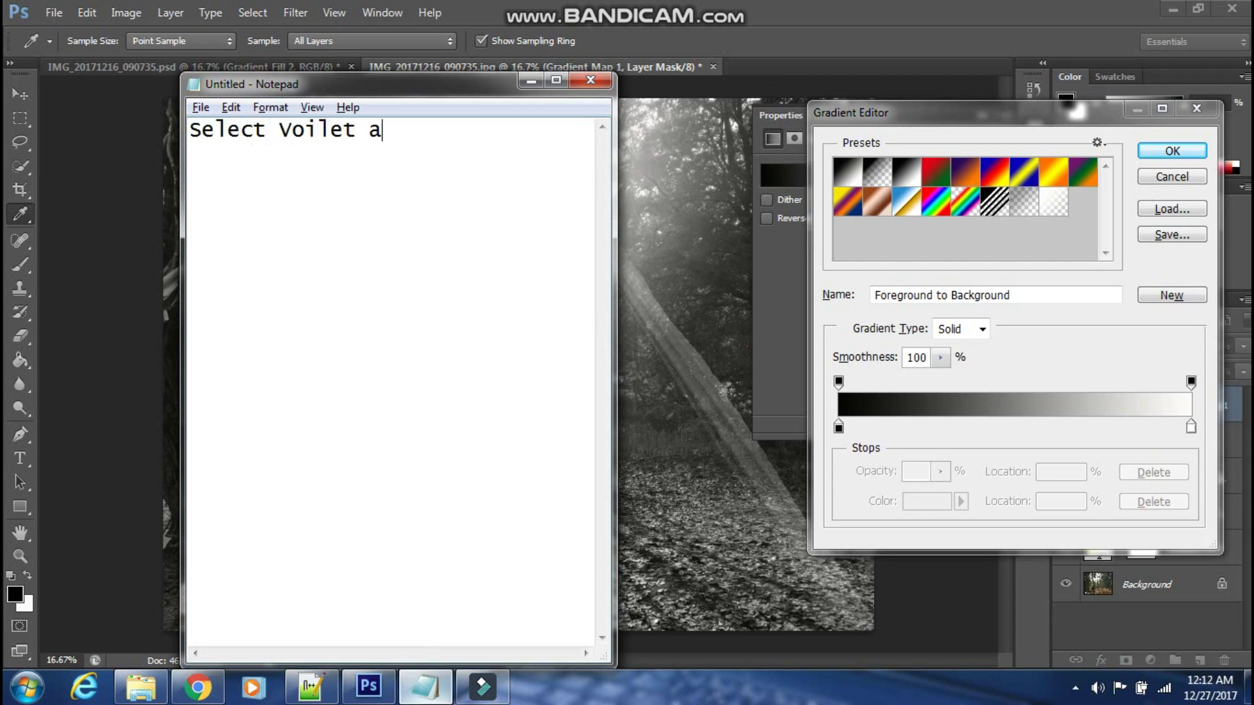
type("nd orage")
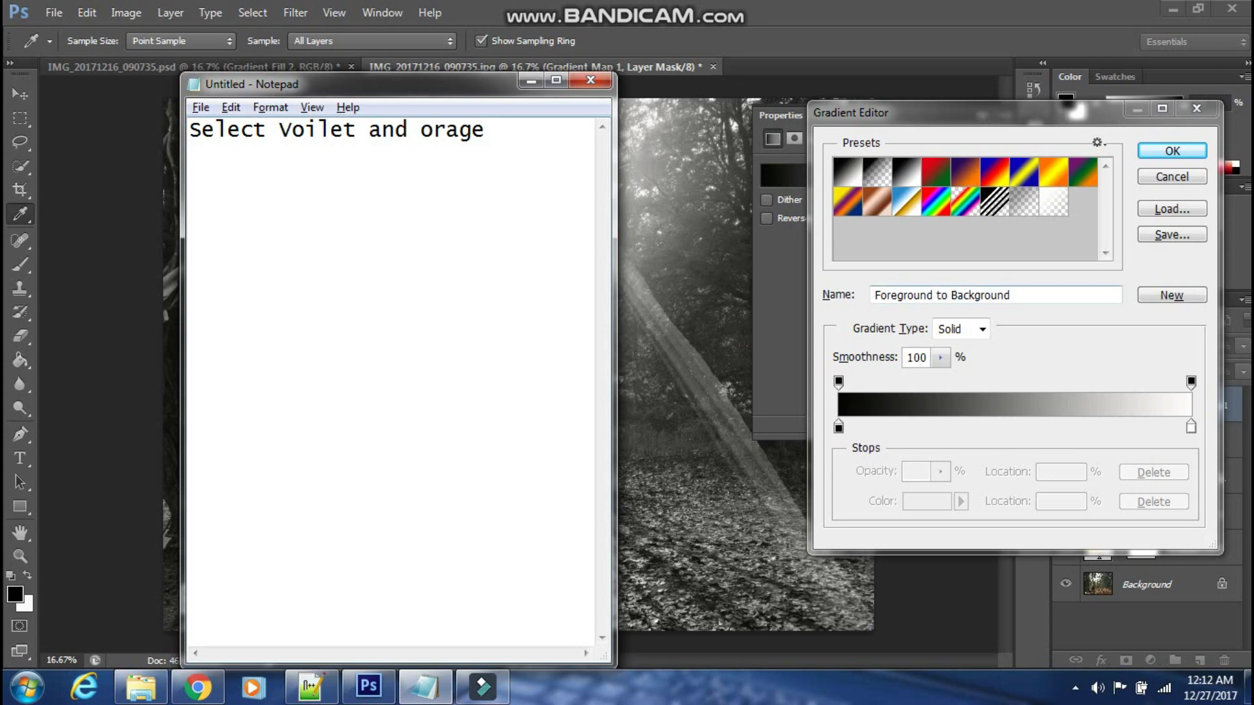
left_click(915, 248)
left_click(965, 173)
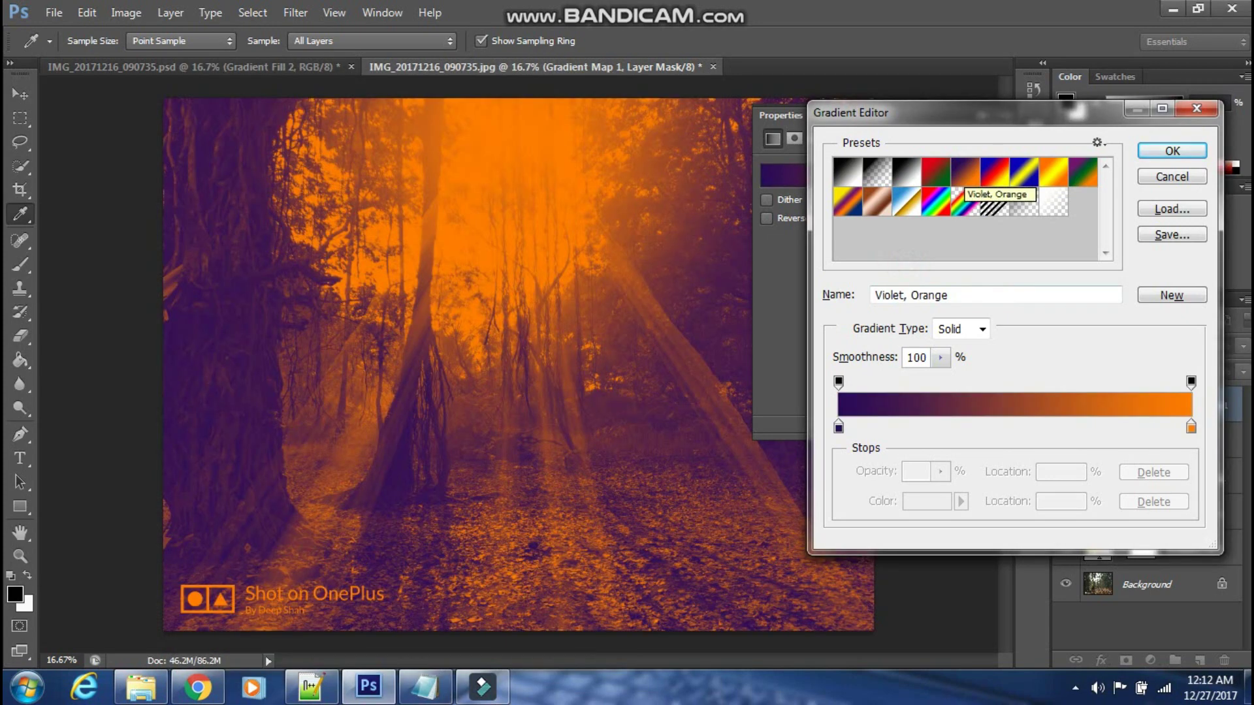
left_click(1172, 151)
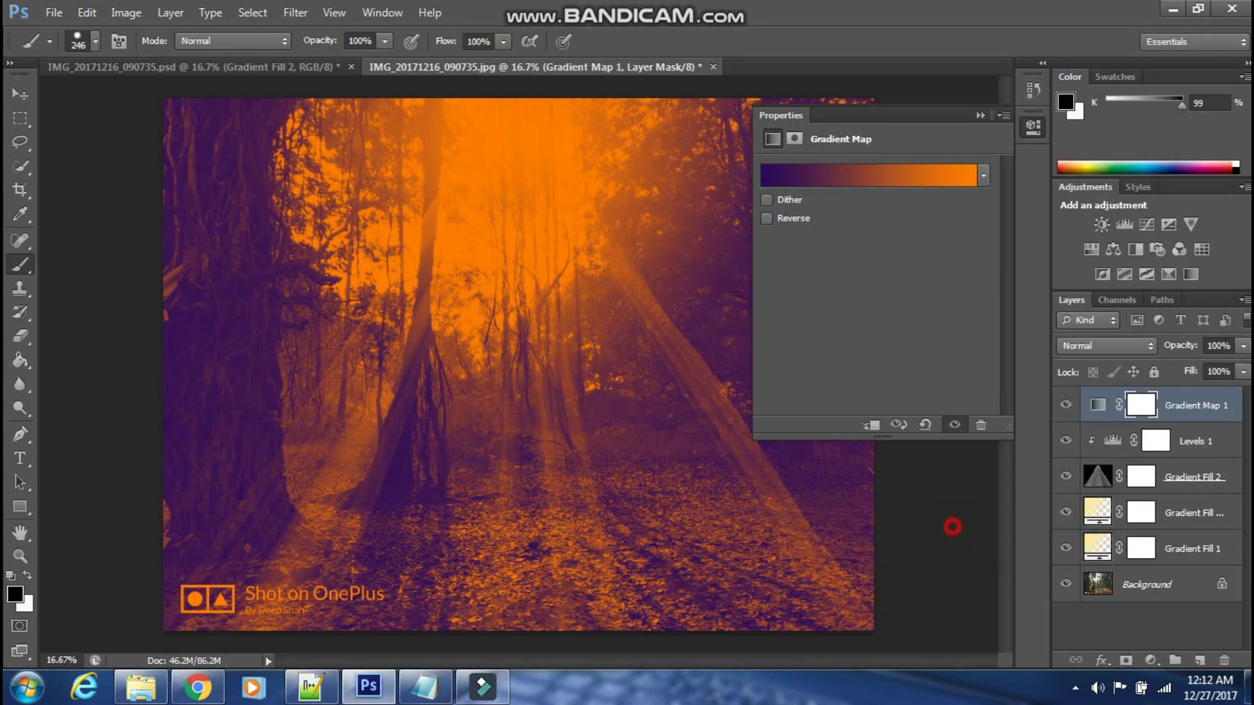
left_click(979, 115)
Step: Replace the note with 'Now change blending mode to Soft Light'
key("alt+Tab")
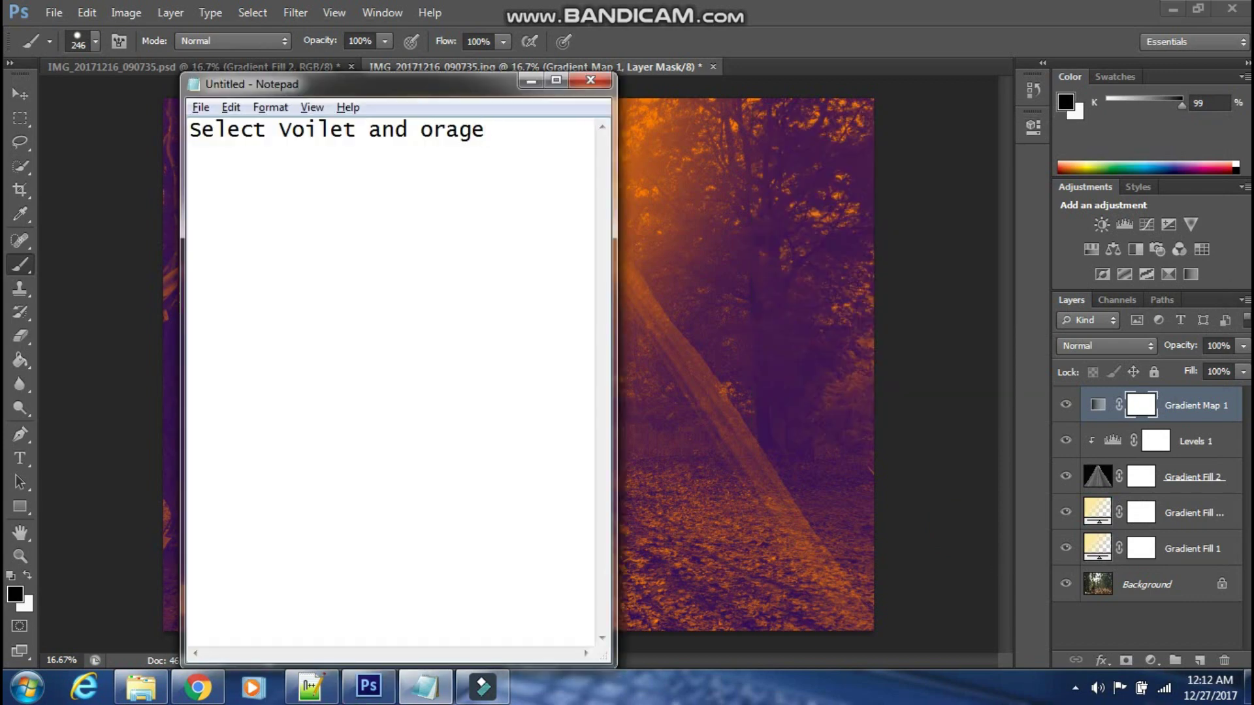
key("ctrl+a")
type("Now chang")
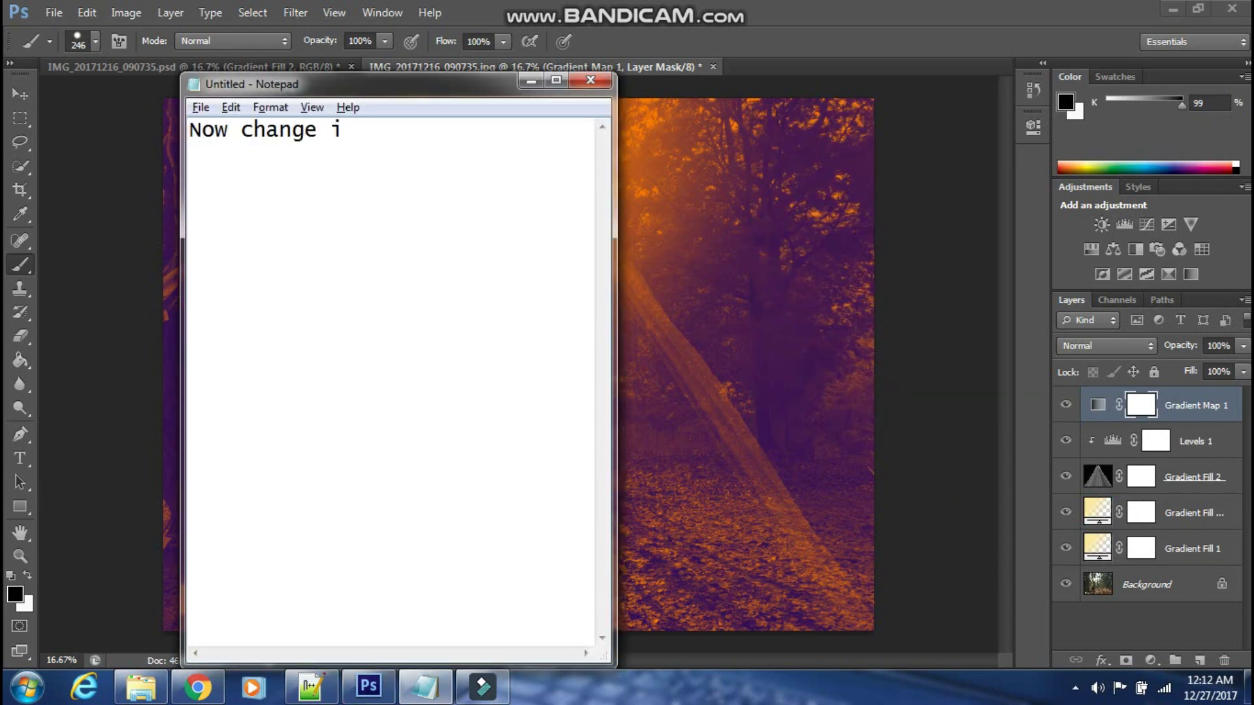
key("BackSpace")
type("';")
type("blenf")
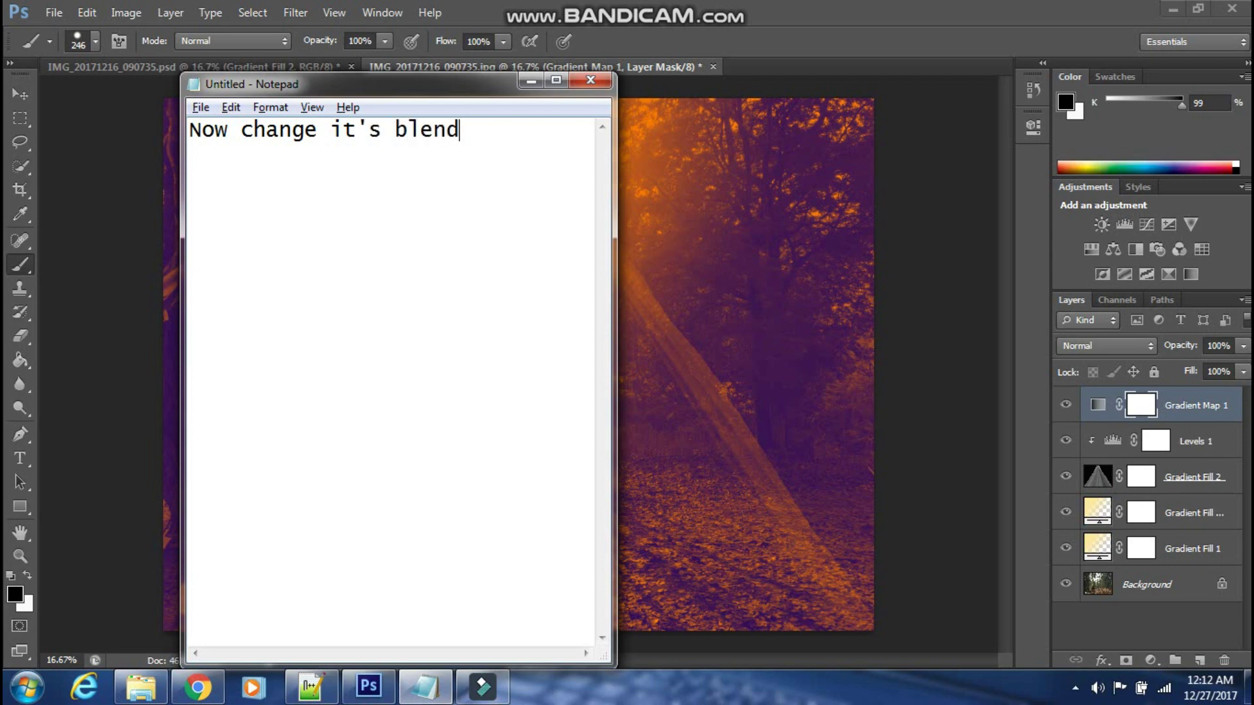
type("ing mode to Soft ")
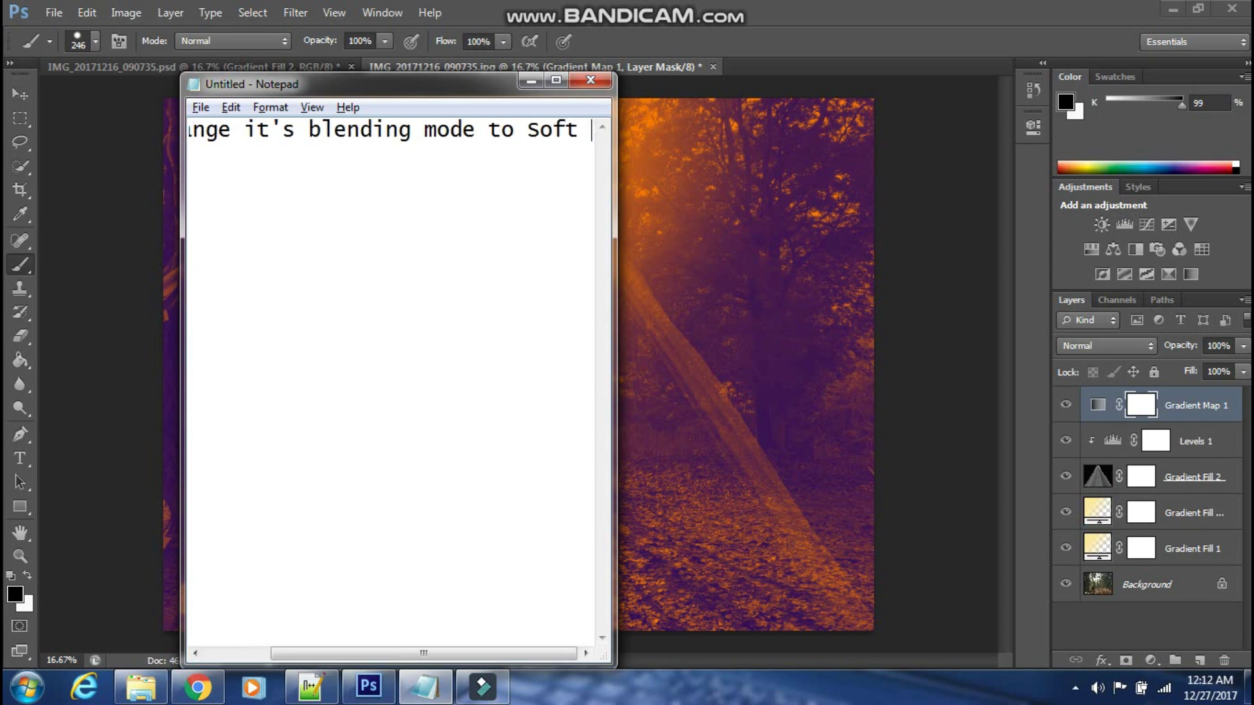
type("Light")
Step: Set Gradient Map 1's blend mode to Soft Light and clear the caption note
left_click(1105, 345)
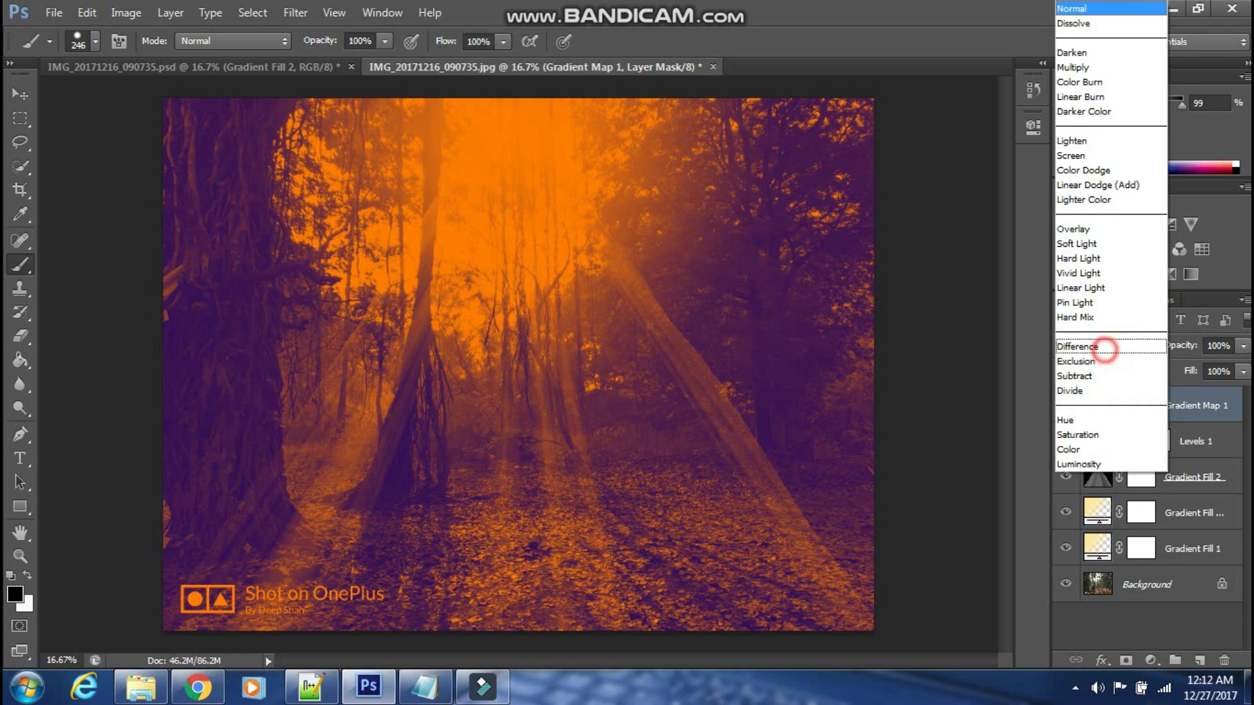
left_click(1104, 243)
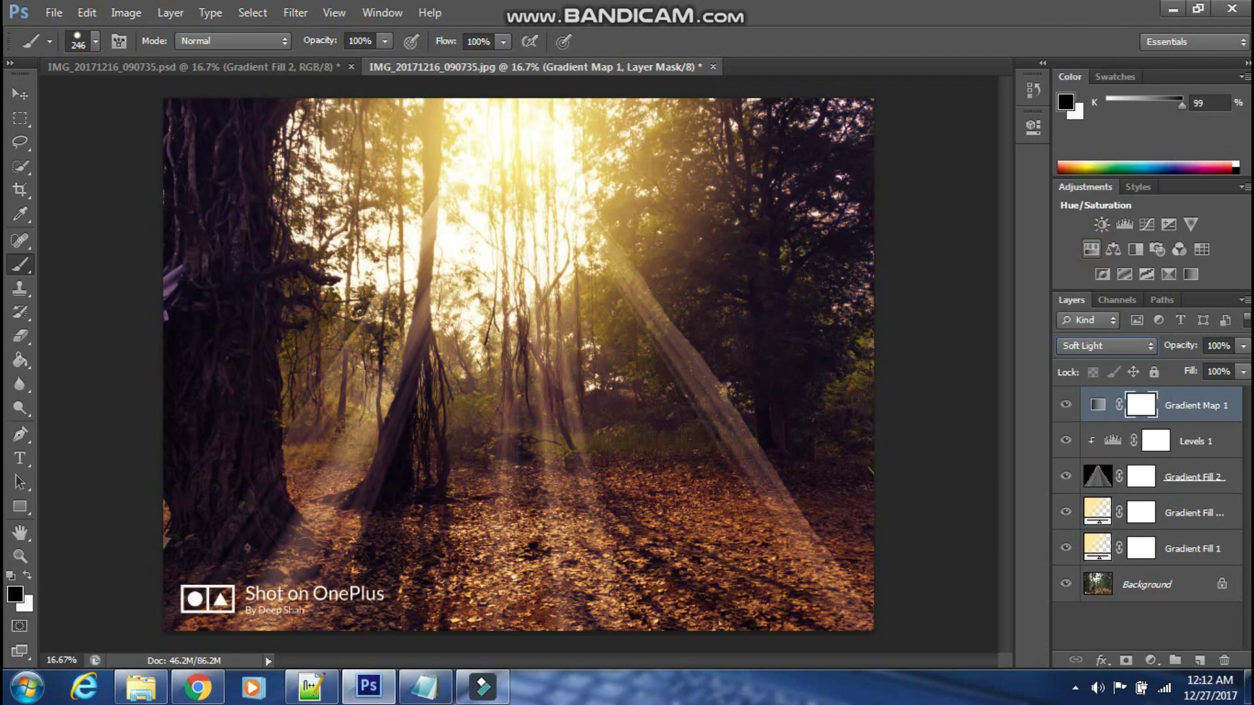
key("alt+Tab")
key("ctrl+a")
key("BackSpace")
Step: Type the Notepad caption 'After that reduce its Opacity'
type("Aft")
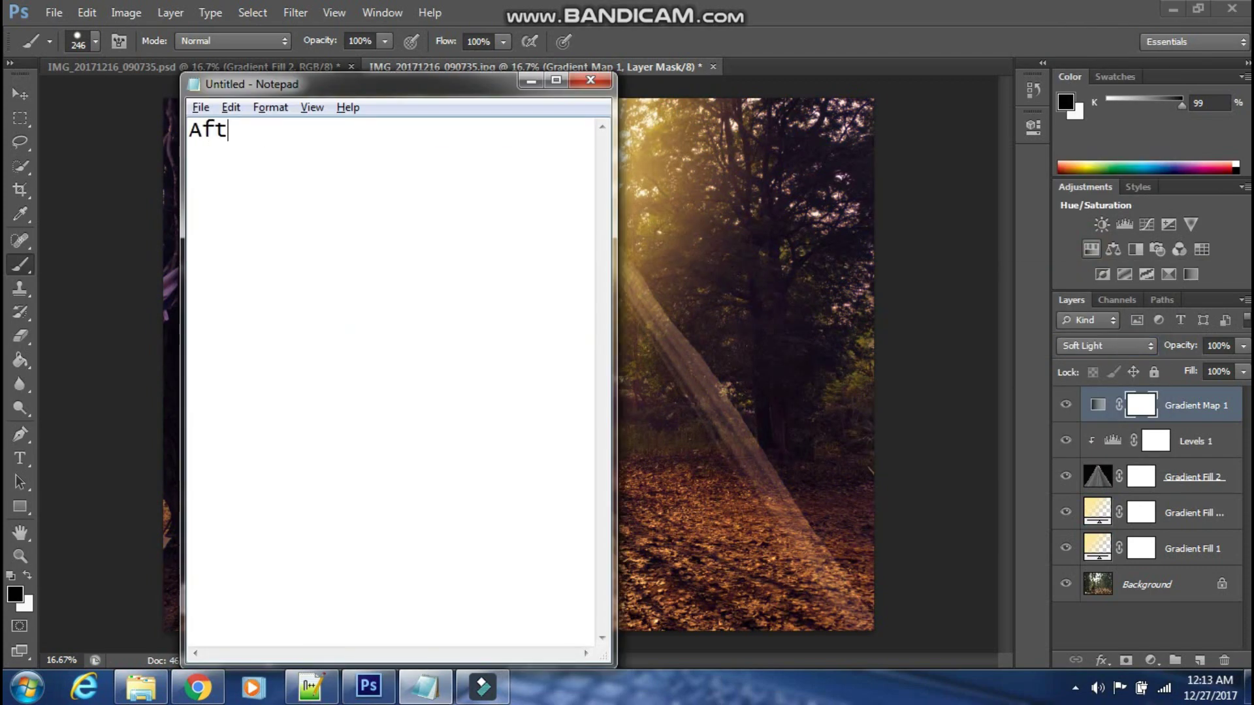
type("er that reduce ui")
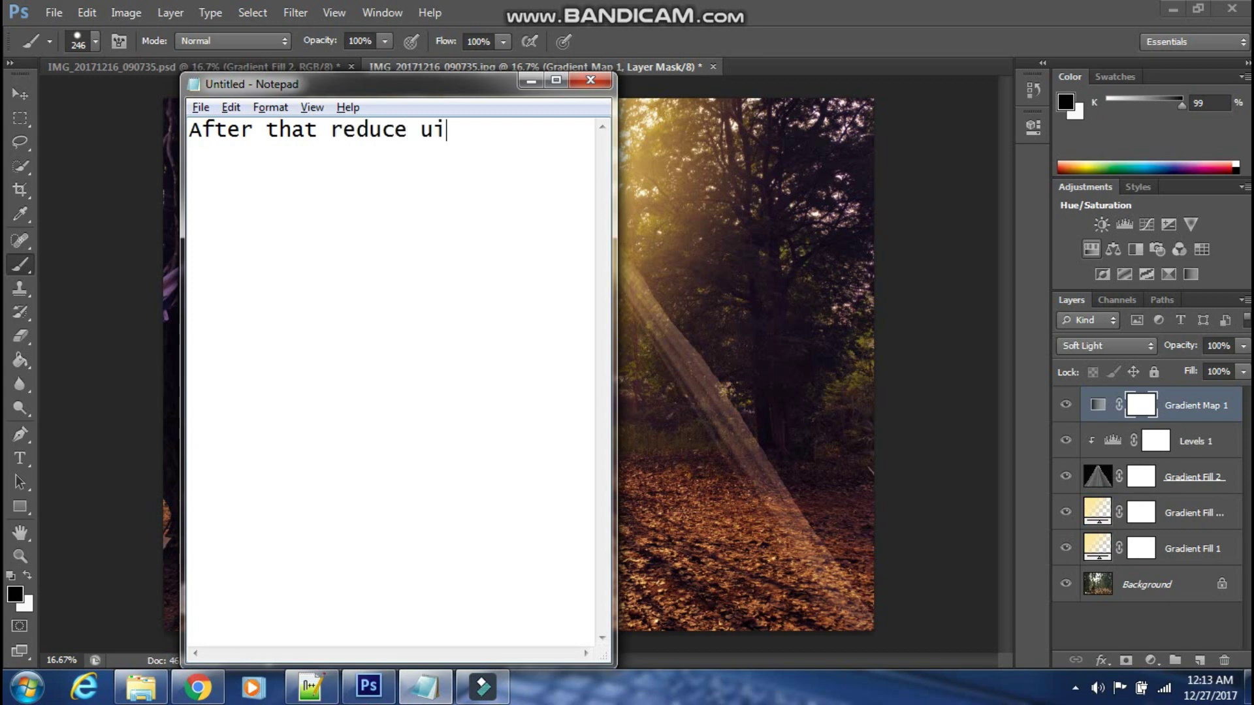
key("BackSpace")
key("BackSpace")
type("it's Opac")
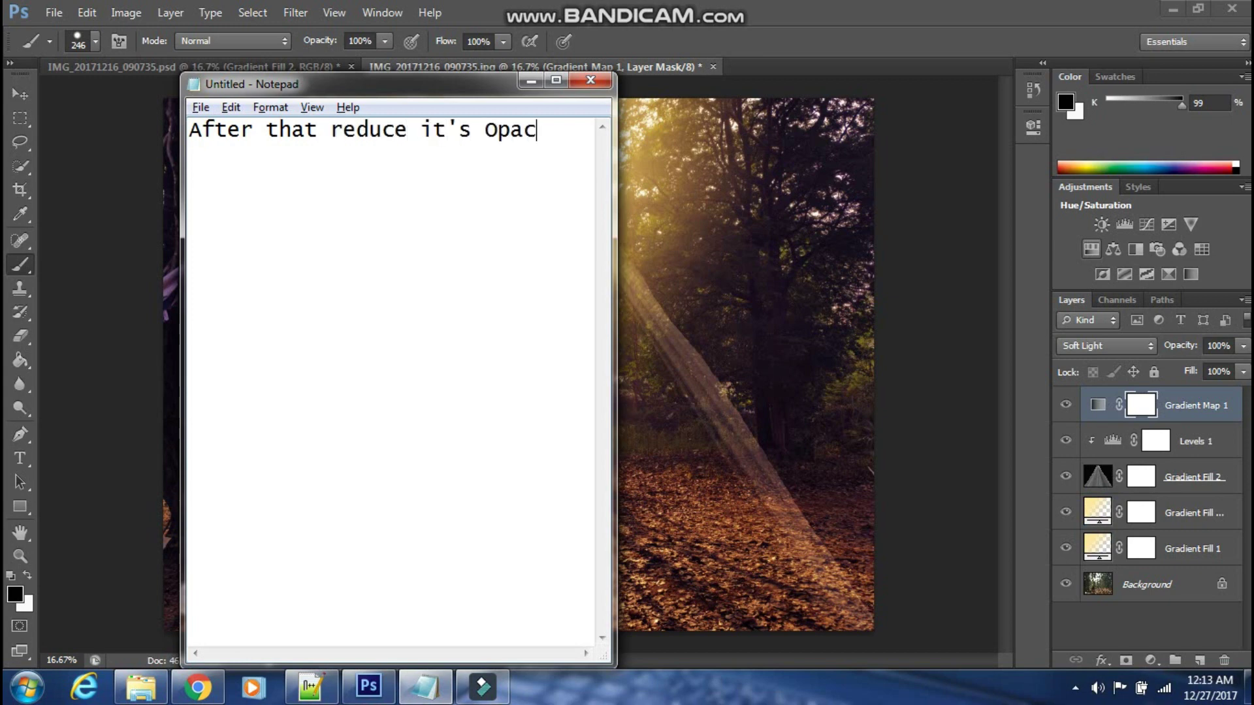
type("ity")
Step: Lower the Gradient Map 1 layer's opacity to 52%, then clear the caption
left_click(1243, 345)
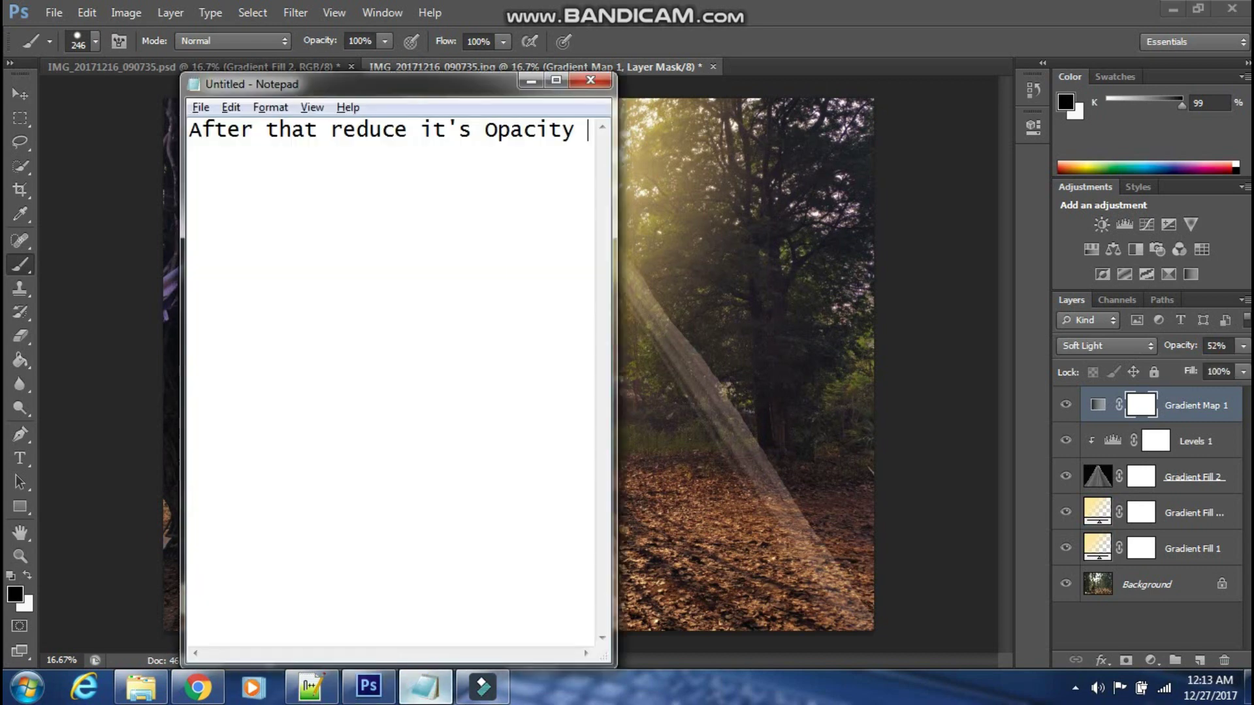
key("ctrl+a")
key("BackSpace")
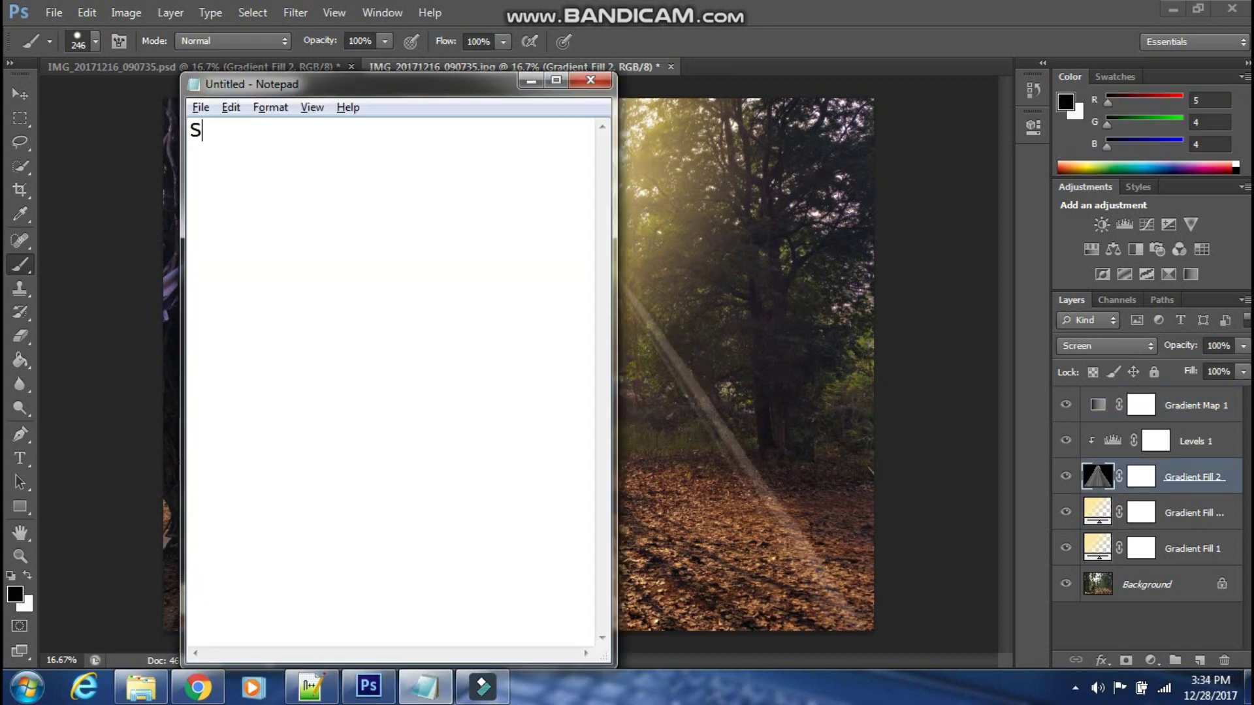
Step: Caption the final image 'So that's what it looks like finally !', then write 'So guys use your imagination and create the best sunrays effect !'
type("o that's what it")
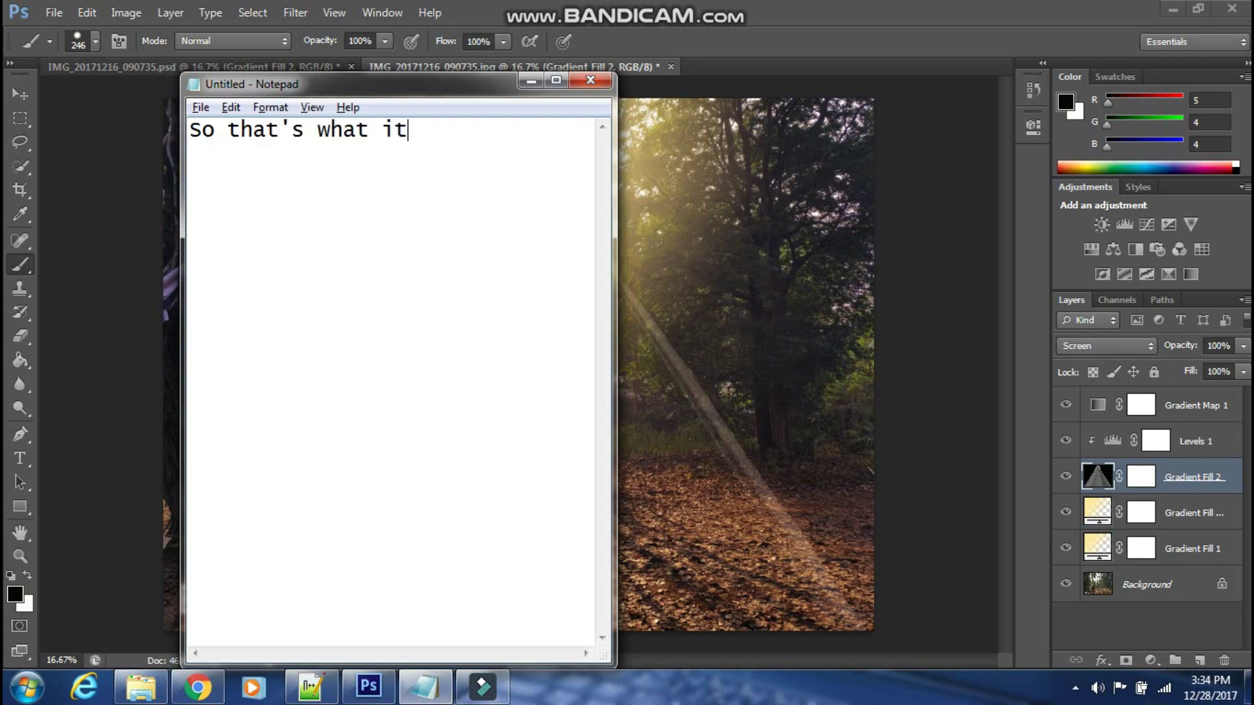
type(" looks li")
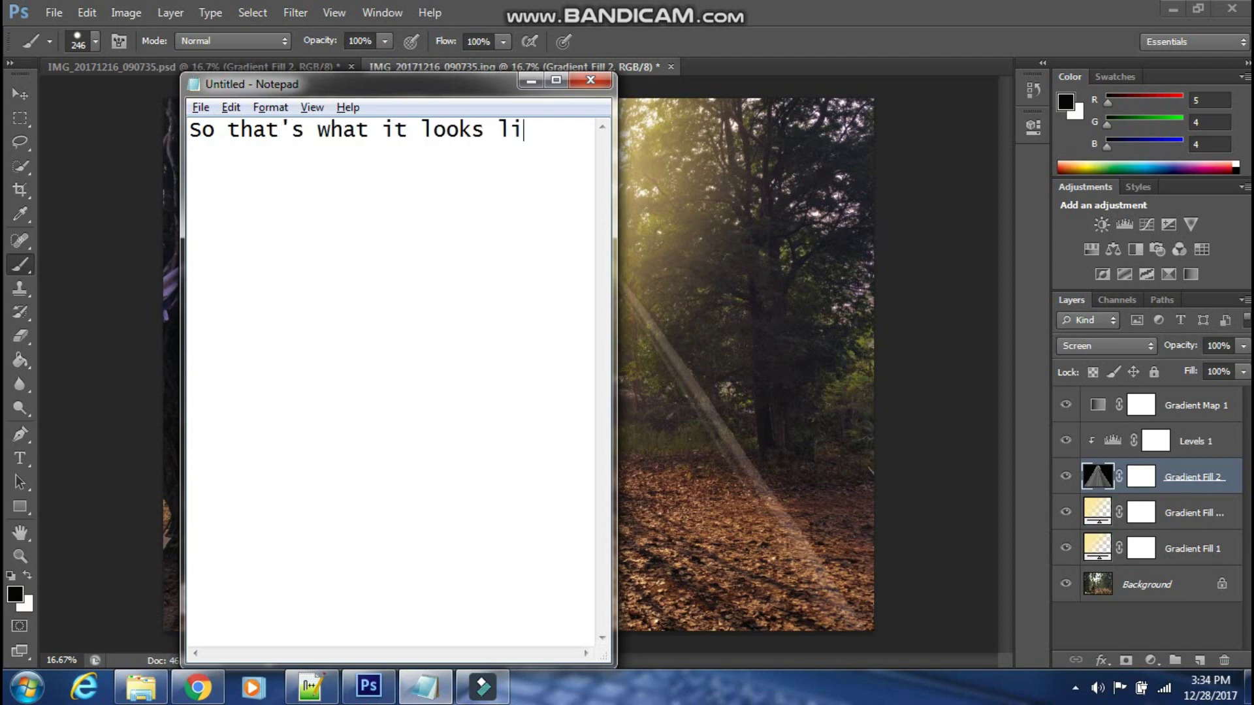
type("ke finally ")
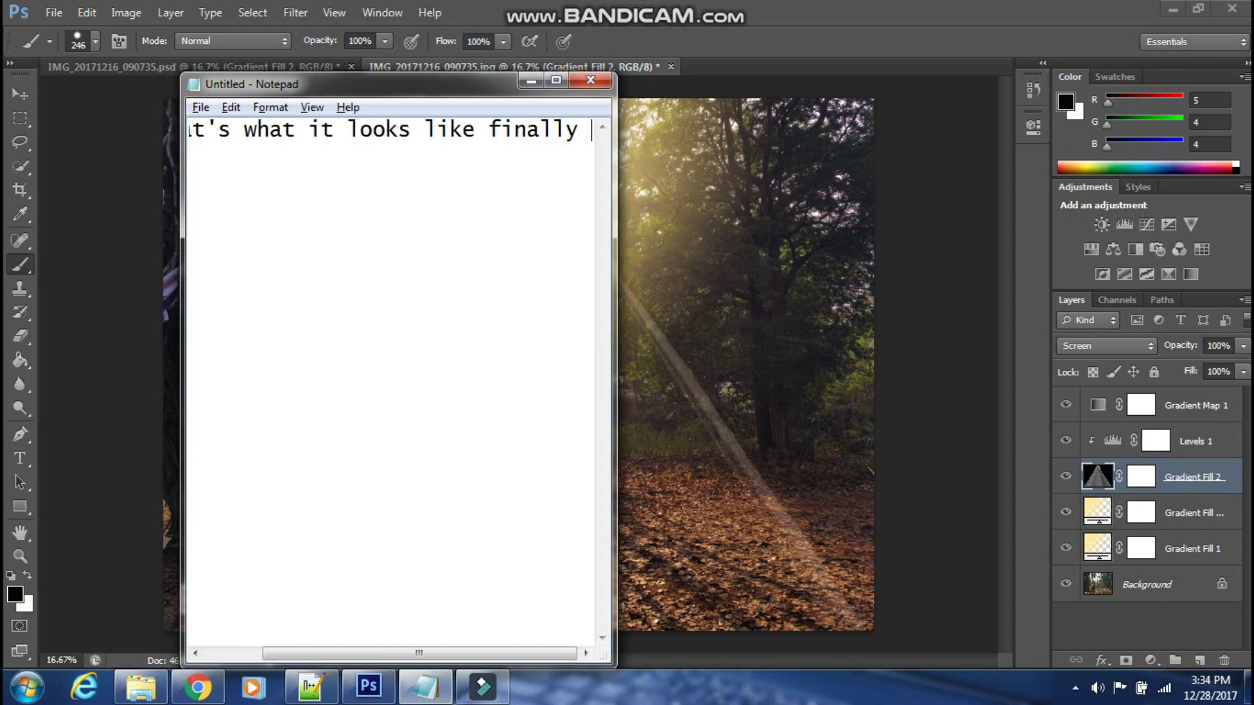
type("!")
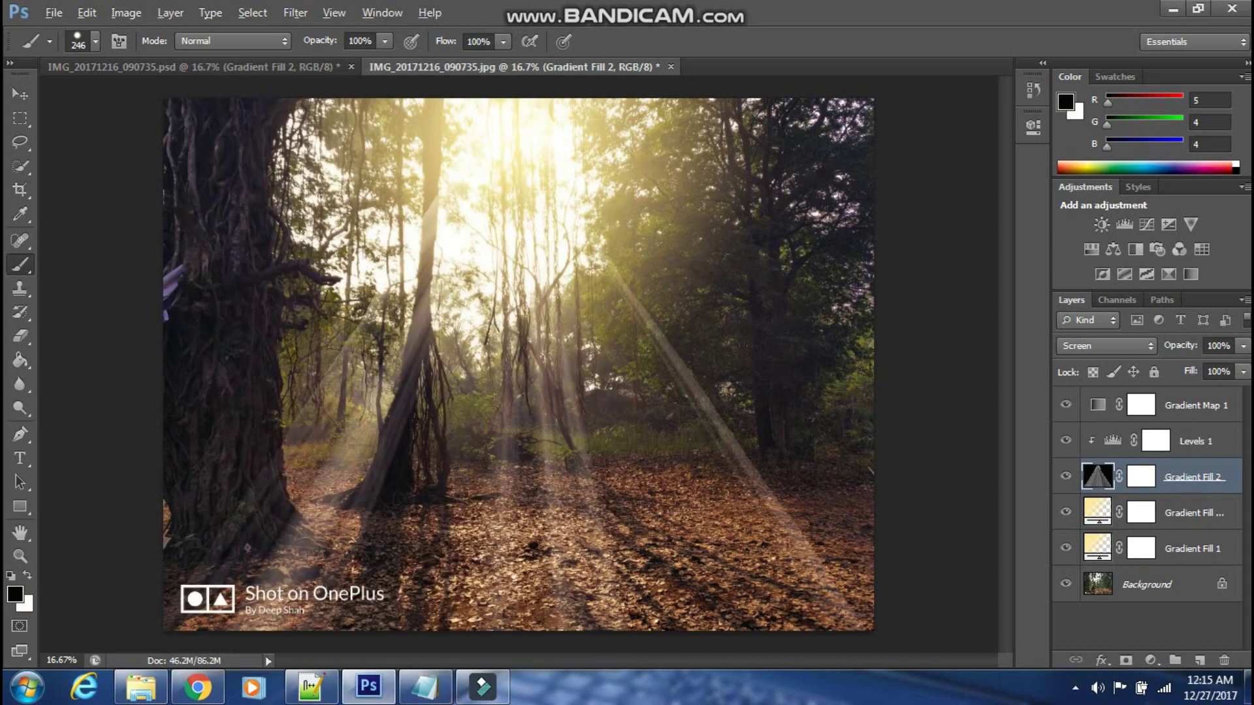
key("ctrl+a")
type("So gu")
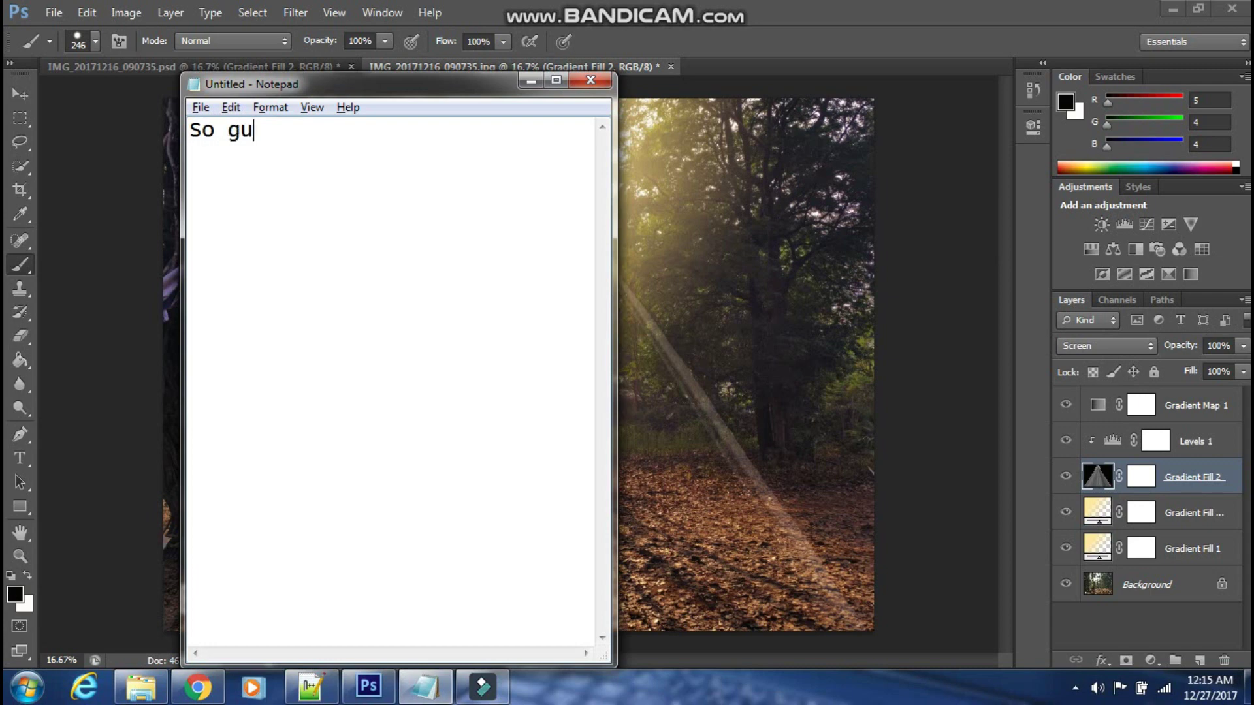
type("ys now use ")
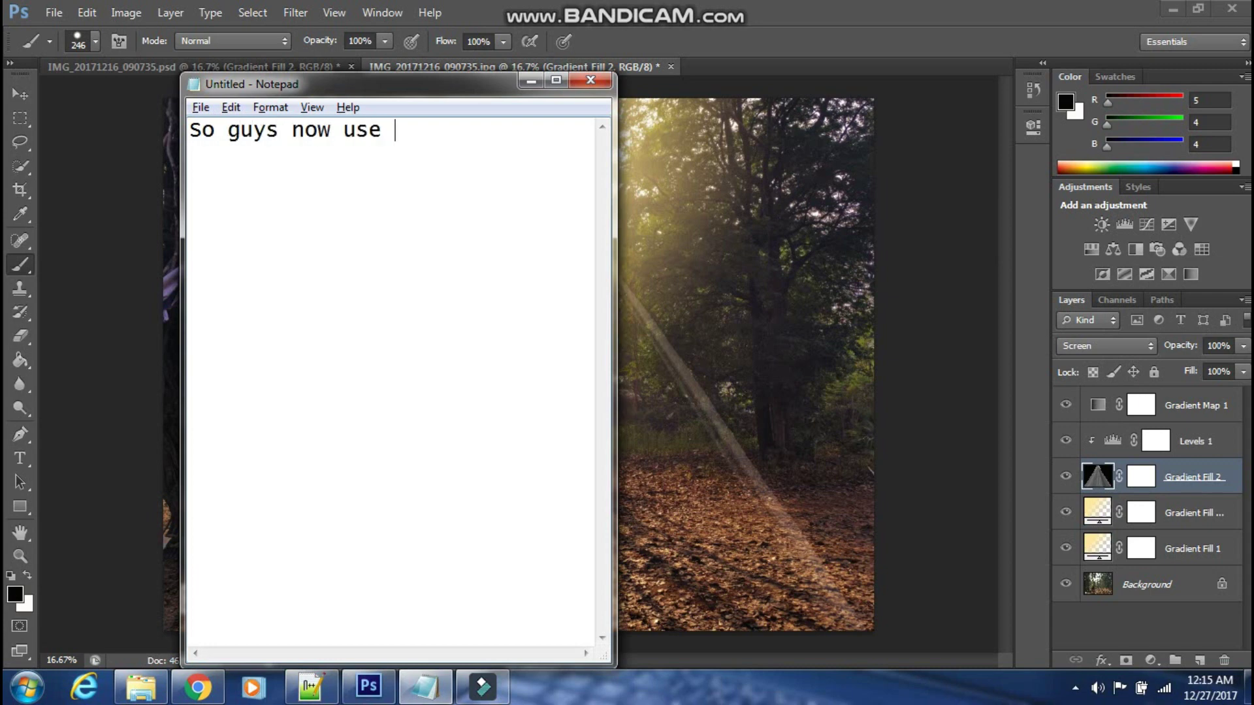
type("your im")
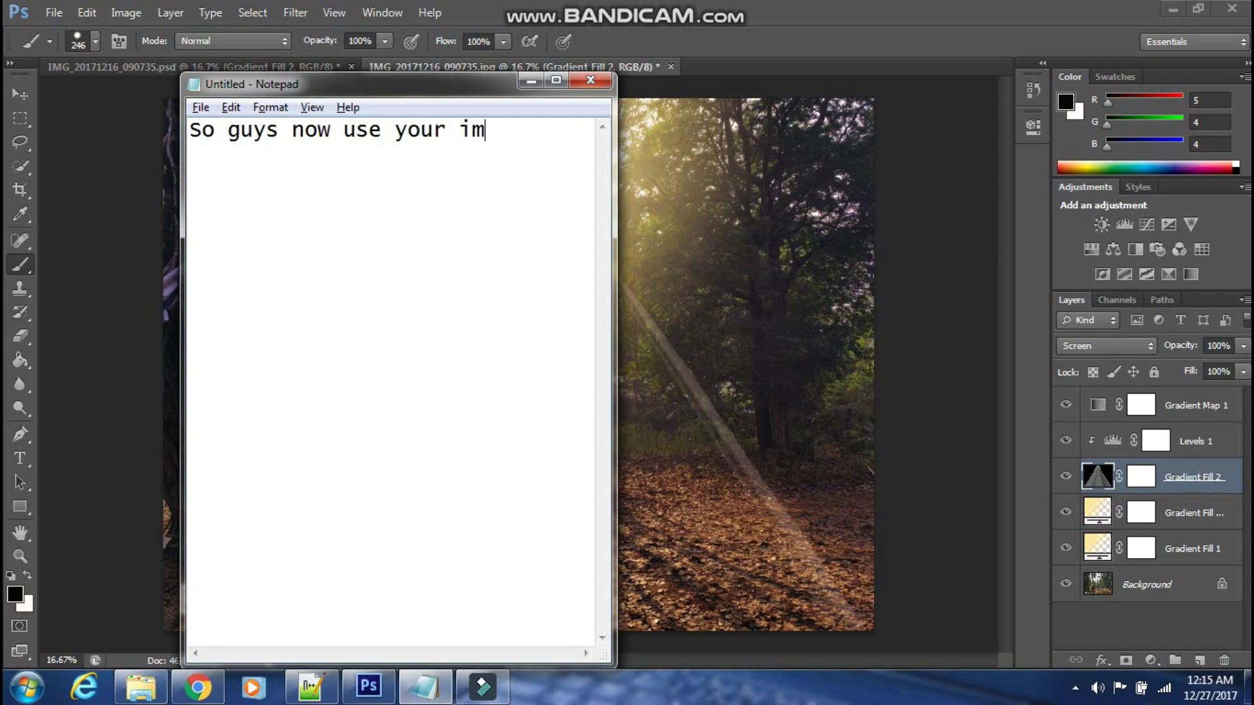
type("agination a")
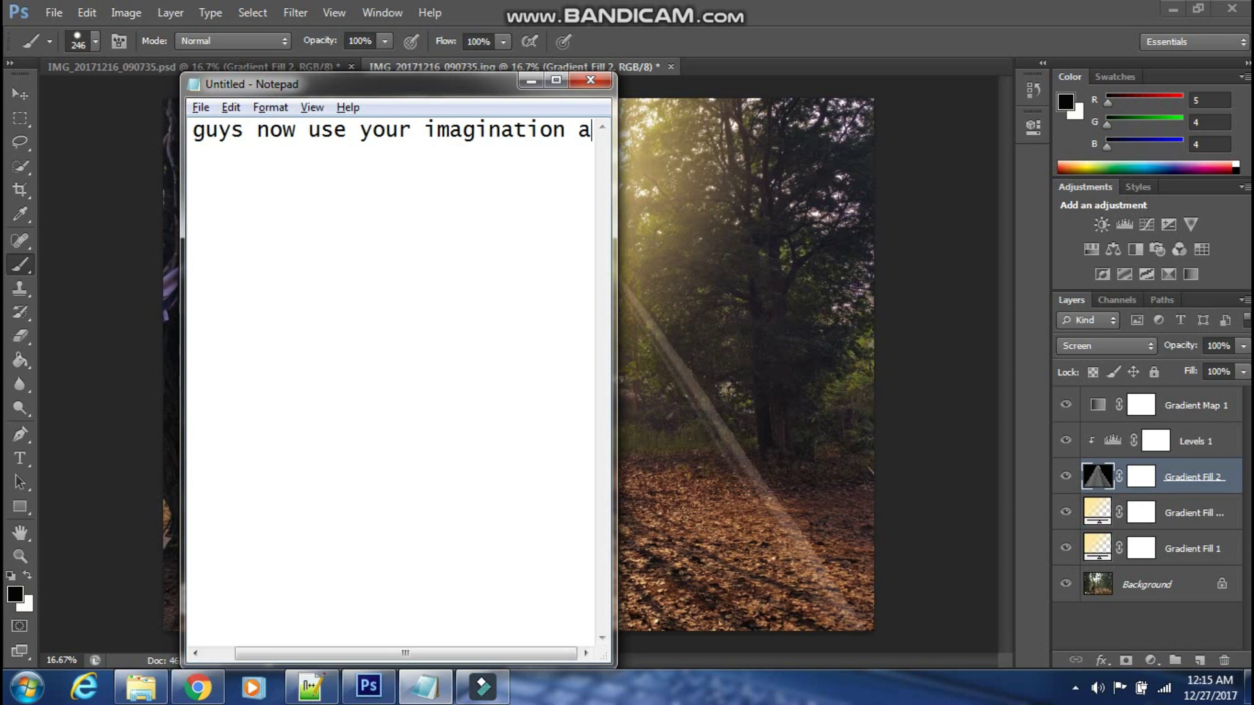
type("nd create the be")
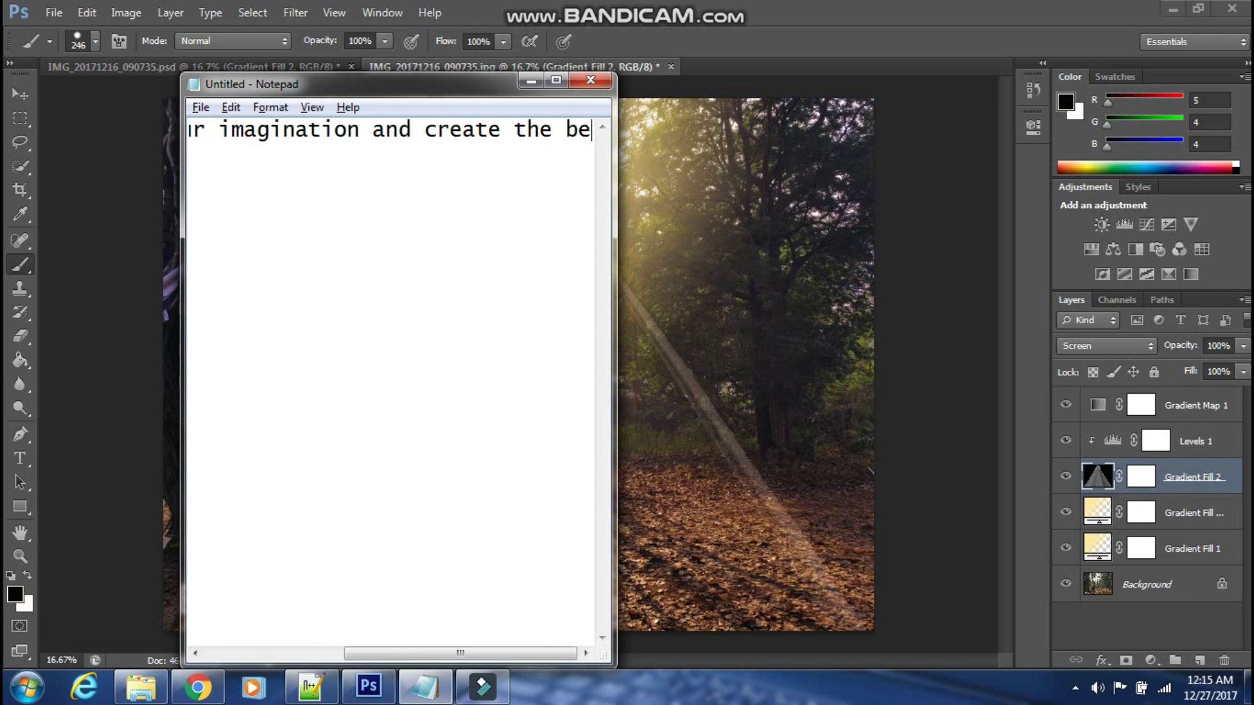
type("st sunrays ")
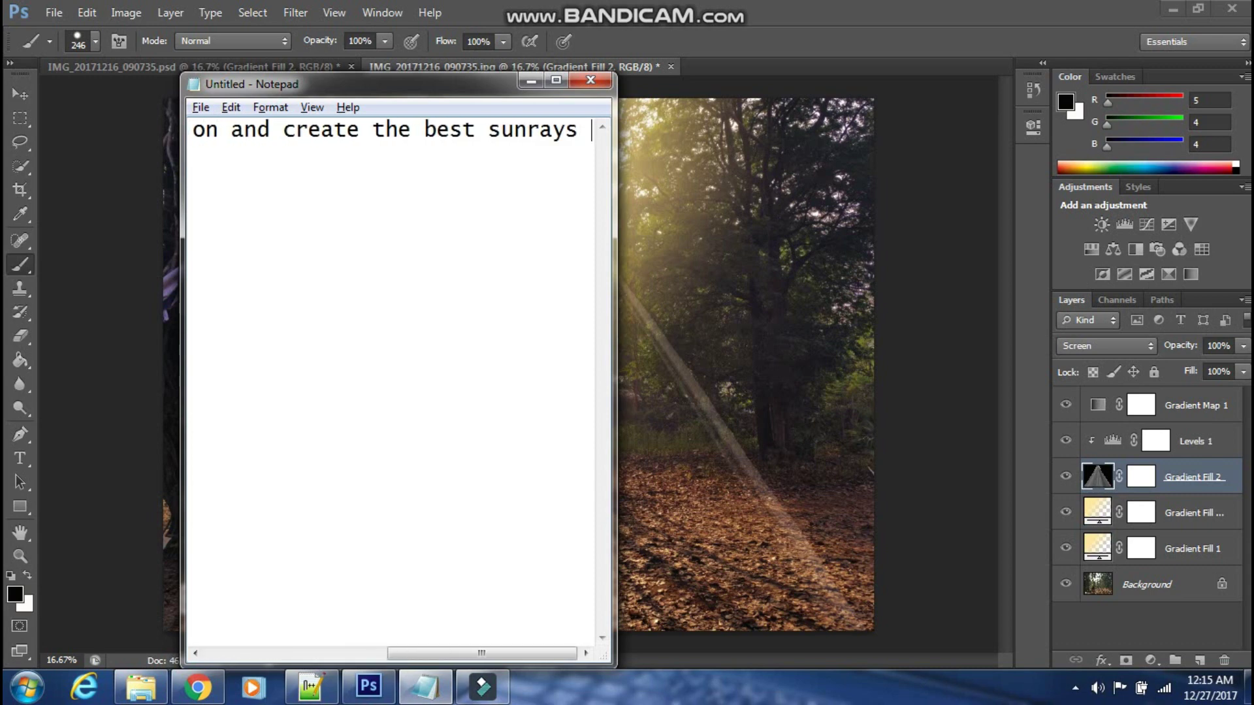
type("effect")
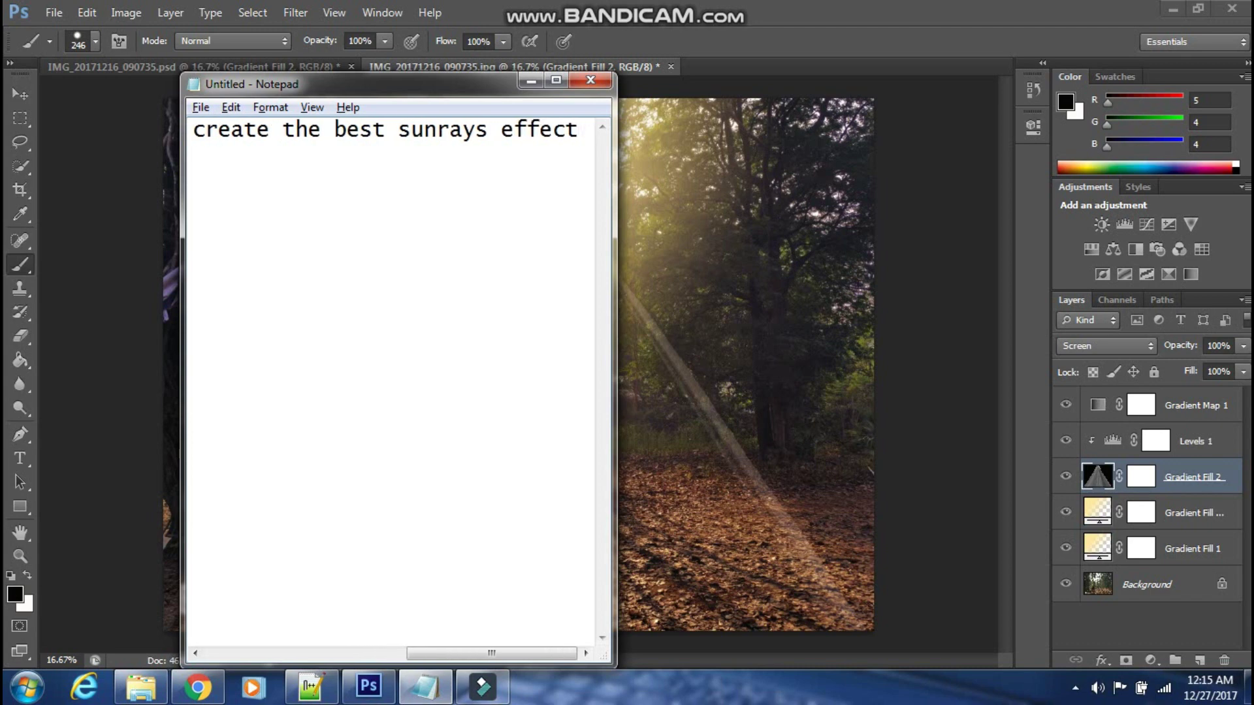
type(" !")
Step: Replace the caption with 'so that's it guys, if you liked the video hit the like button !'
key("ctrl+a")
key("BackSpace")
type("so")
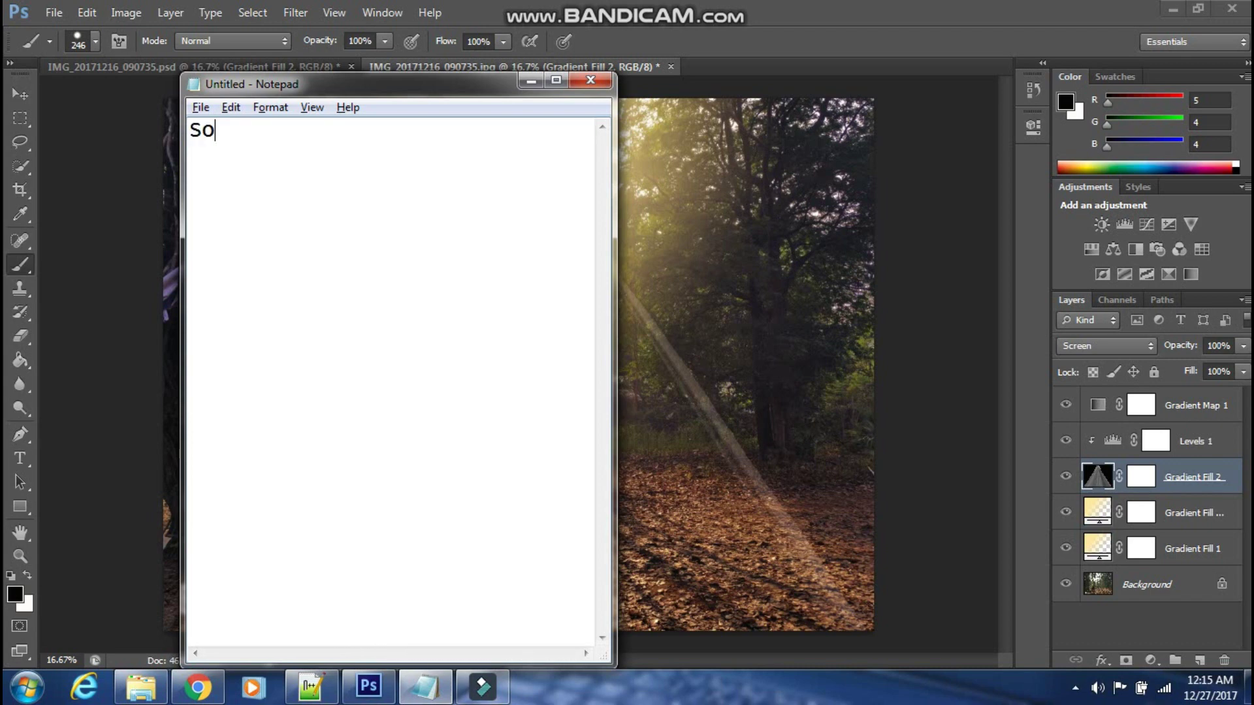
type(" that's it g")
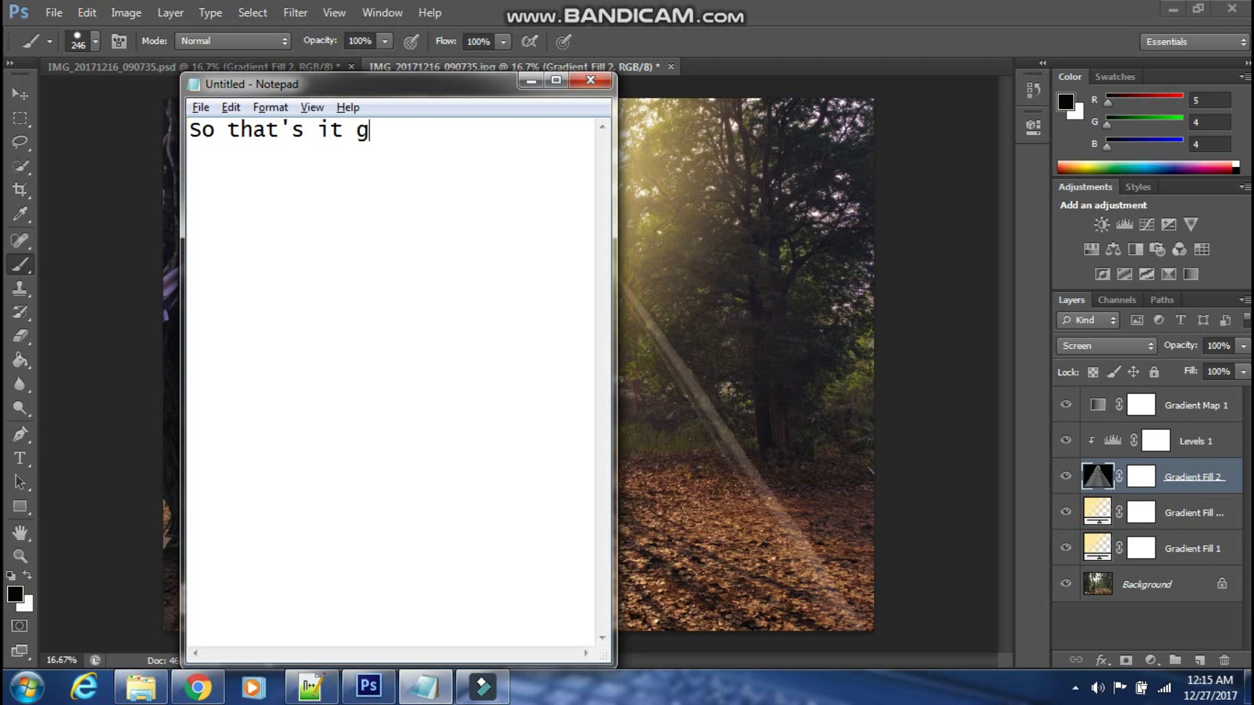
type("uys now ")
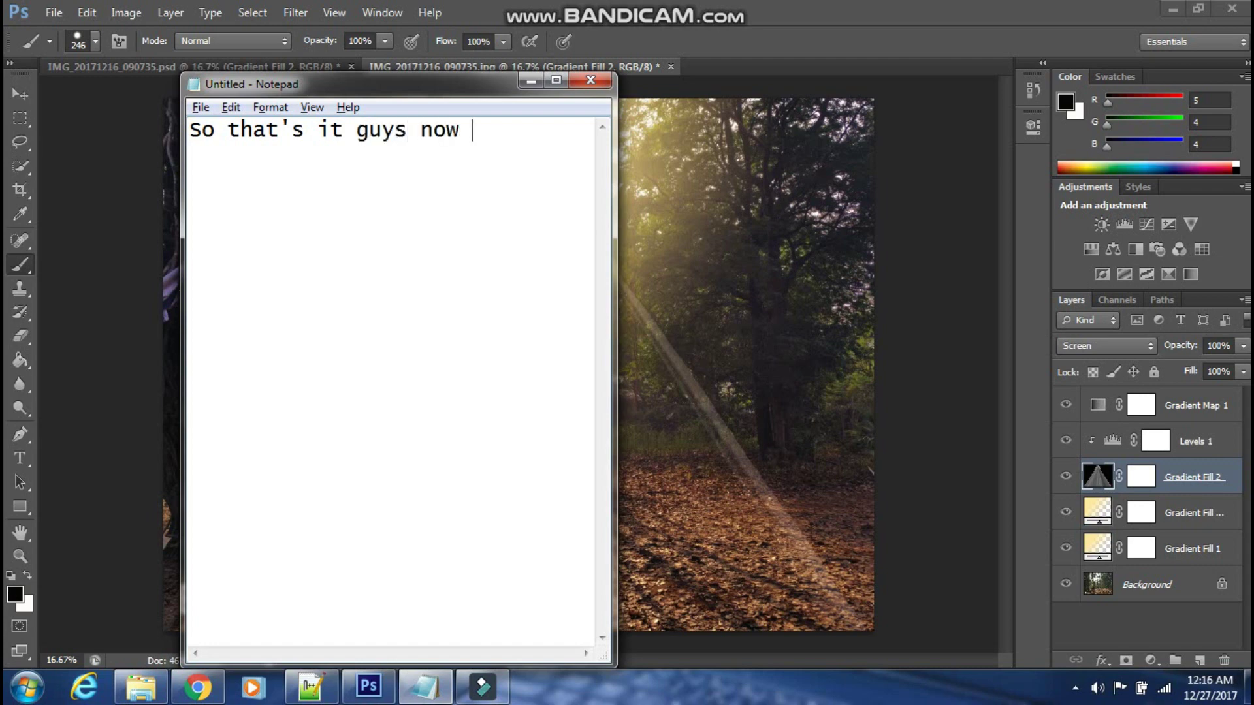
type("if you g")
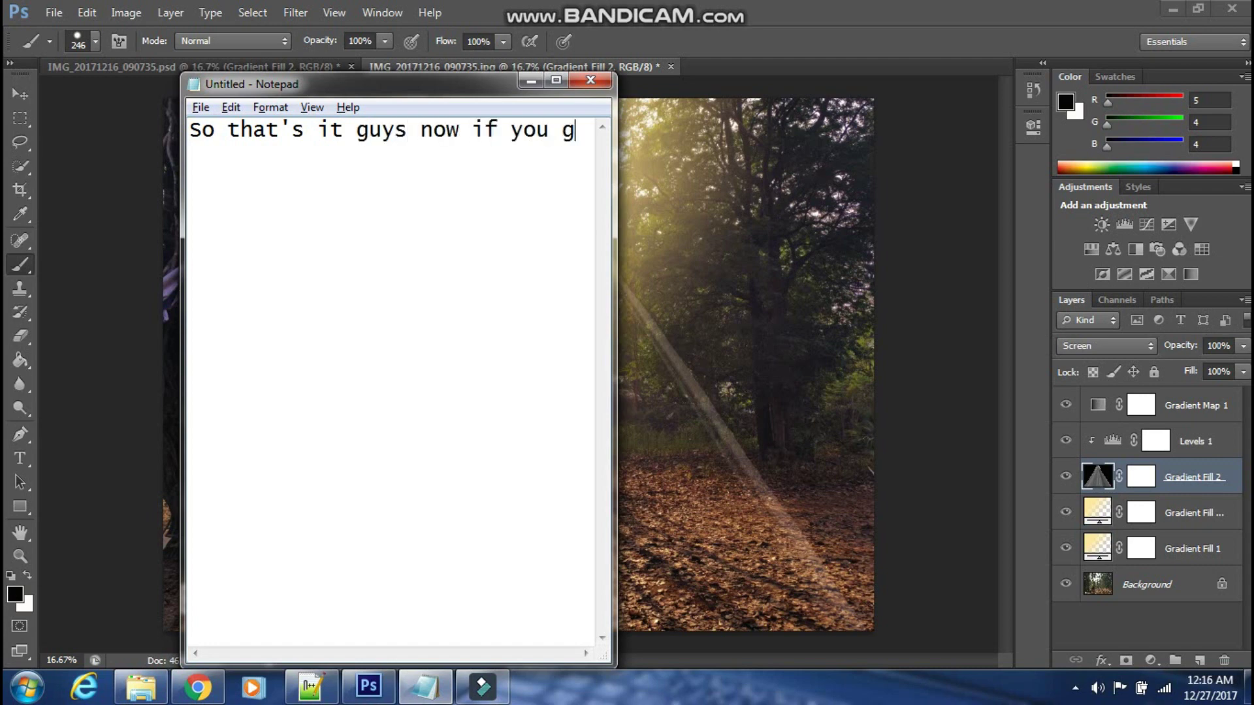
type("uys liked the ")
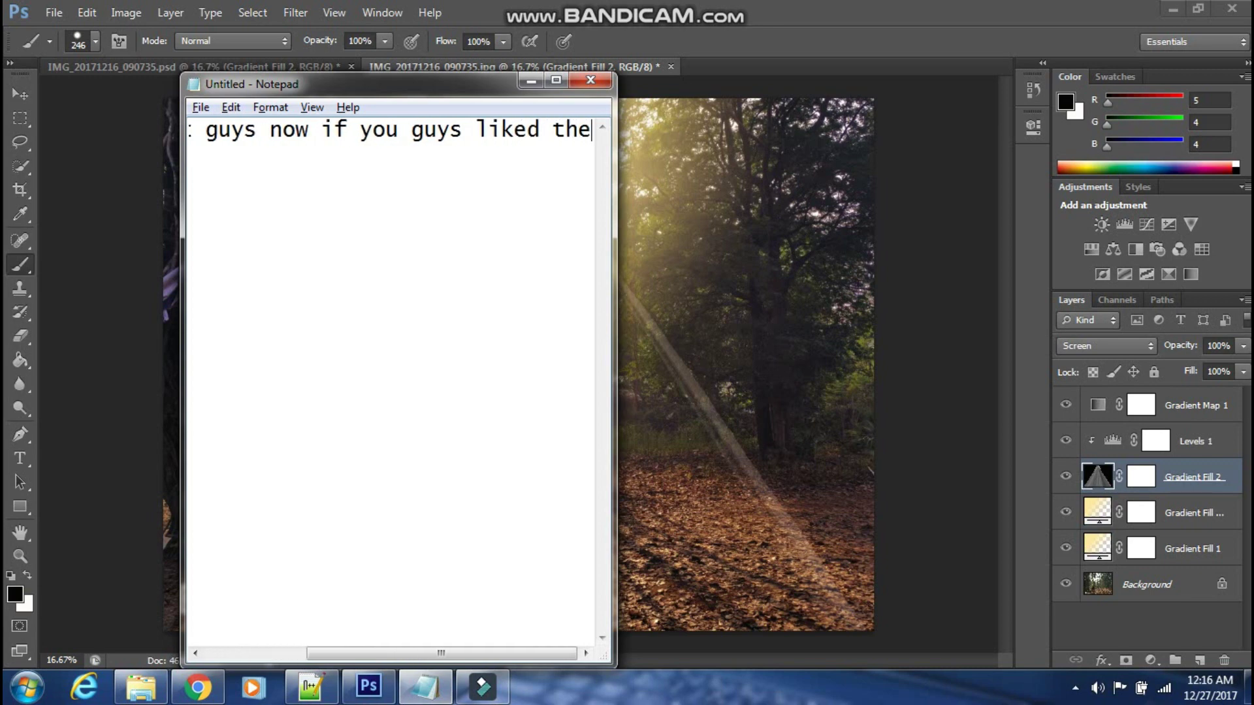
type("video hit t")
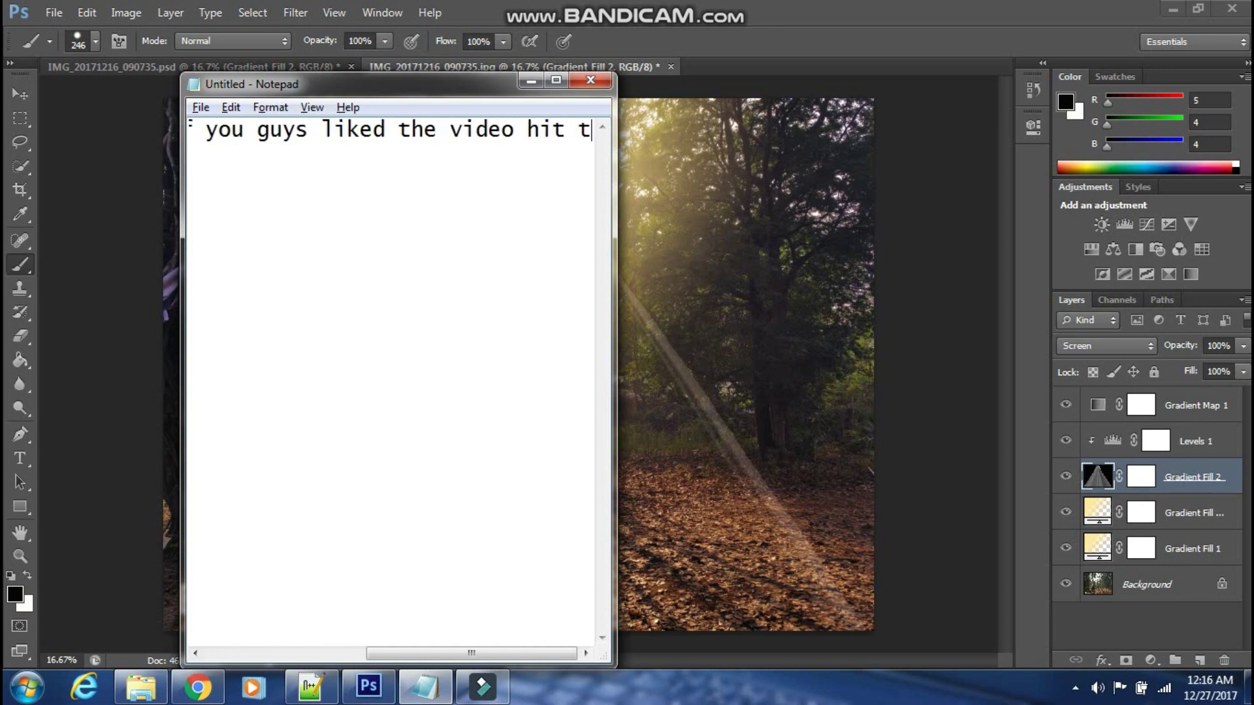
type("he like butto")
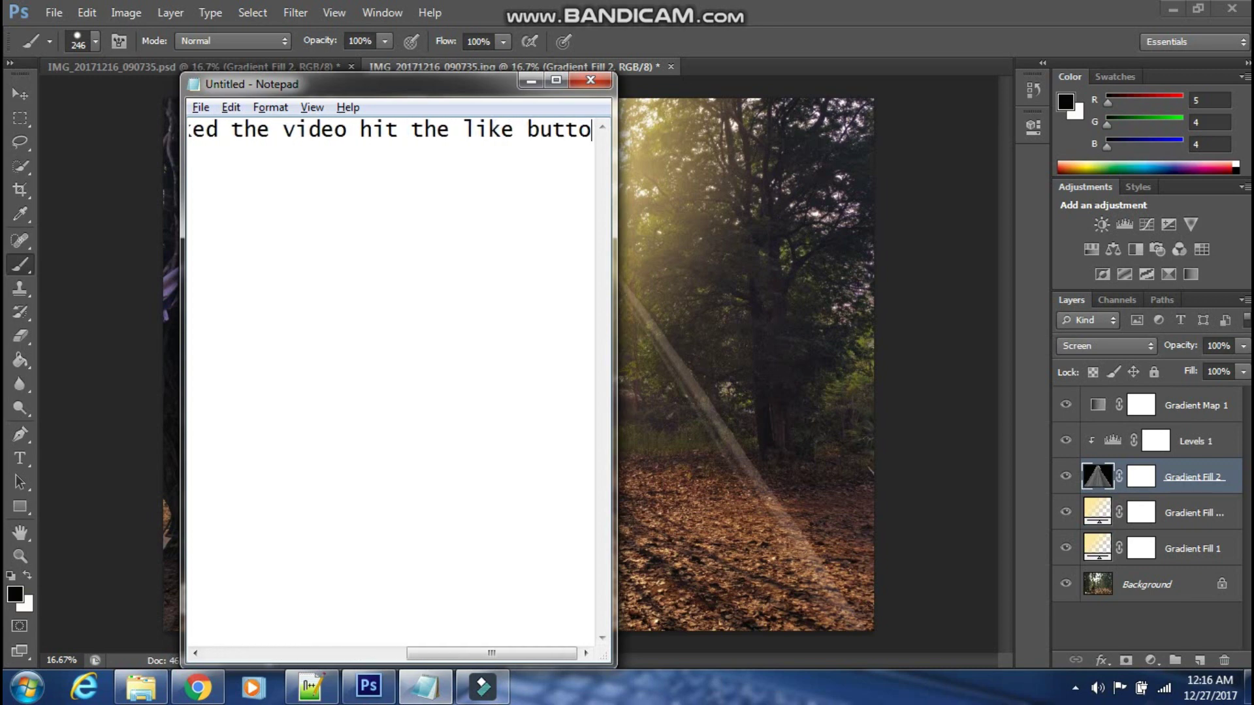
type("n   !")
Step: Replace the caption with 'And subscribe for more videos on Photoshop !'
key("ctrl+a")
key("BackSpace")
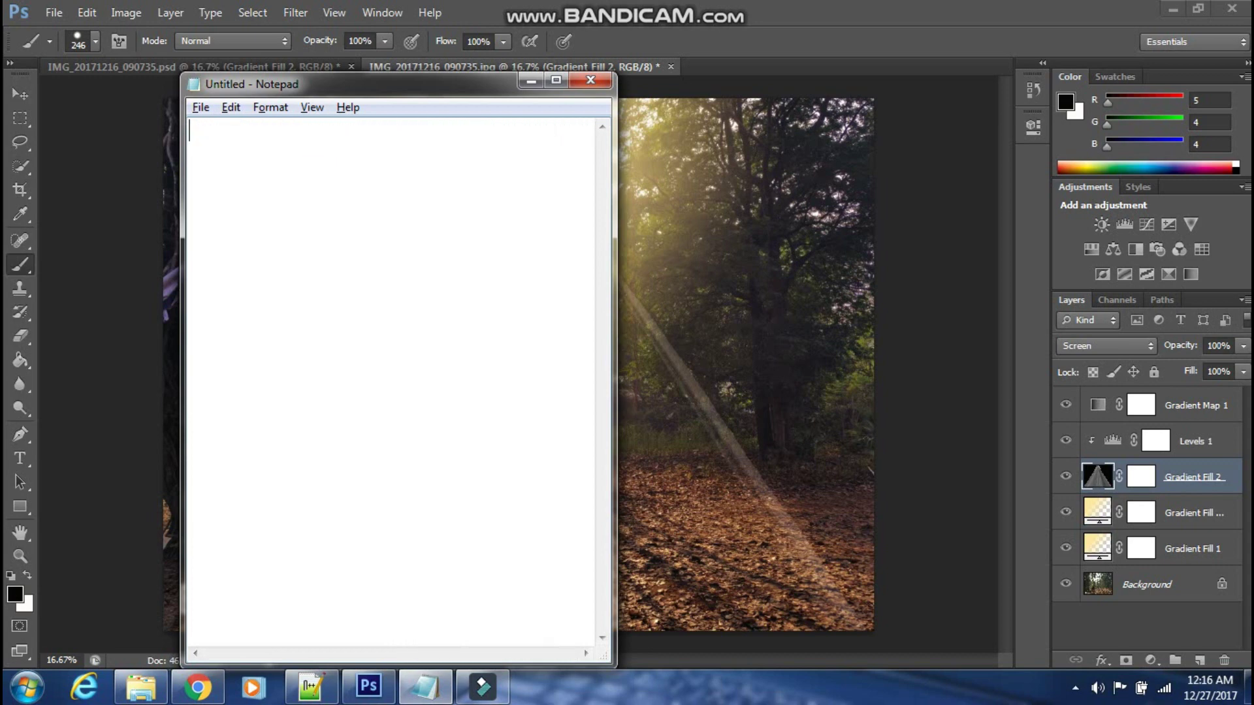
type("And subscribe f")
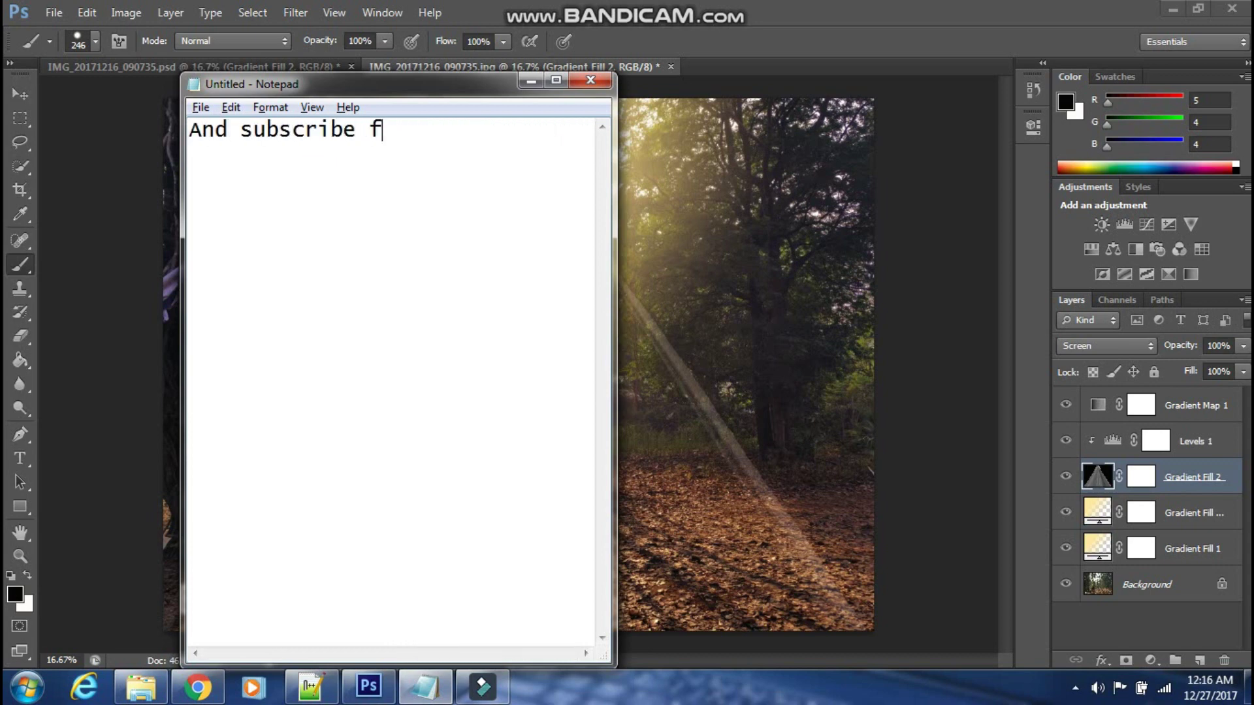
type("or")
type("mode")
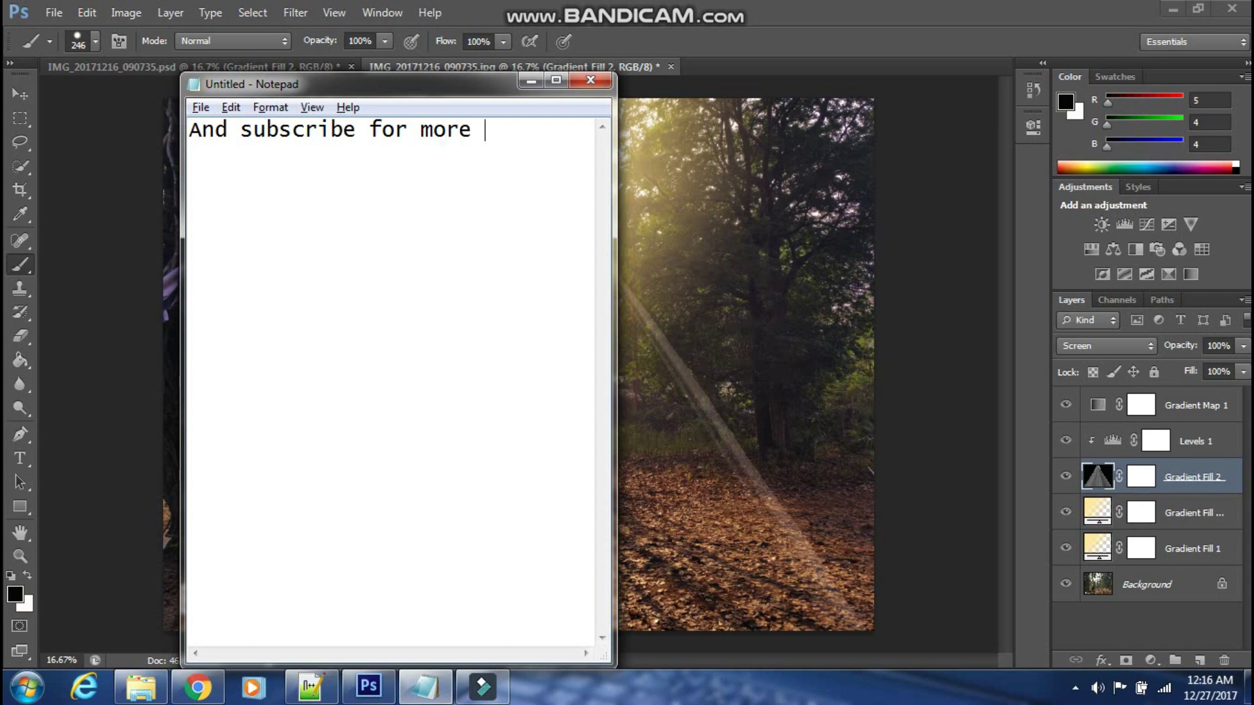
type("videos on")
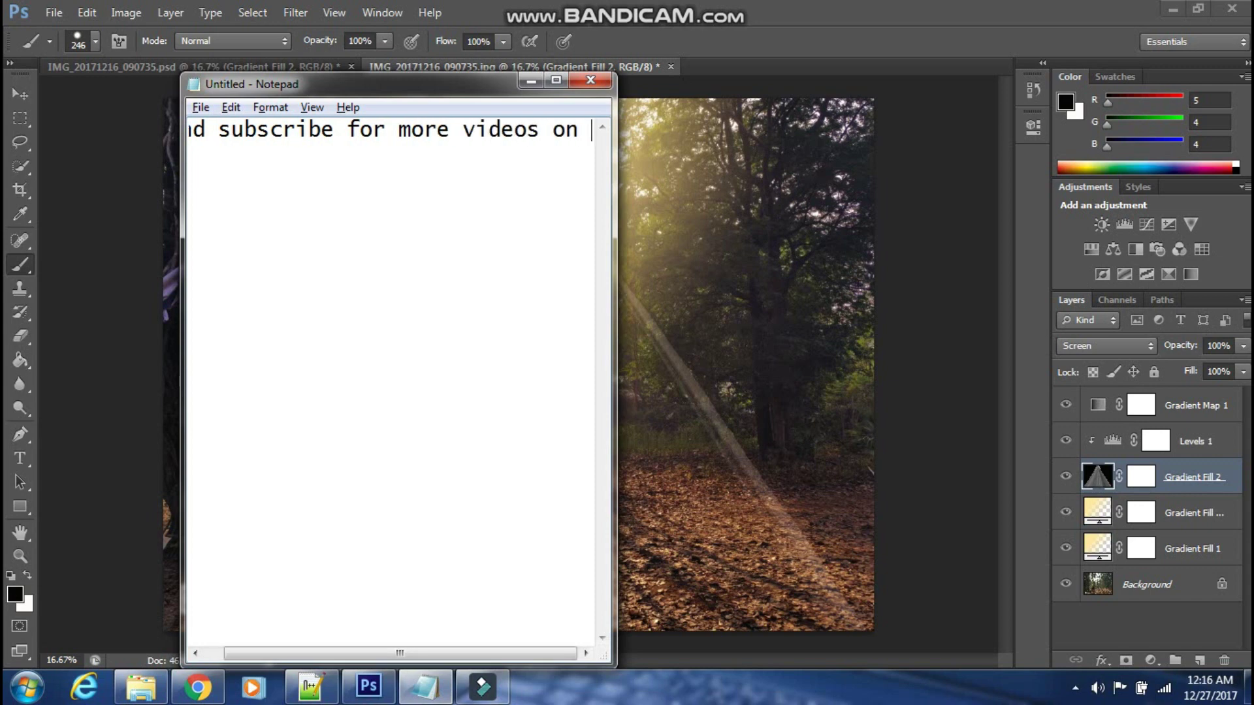
type(" Photoshop ")
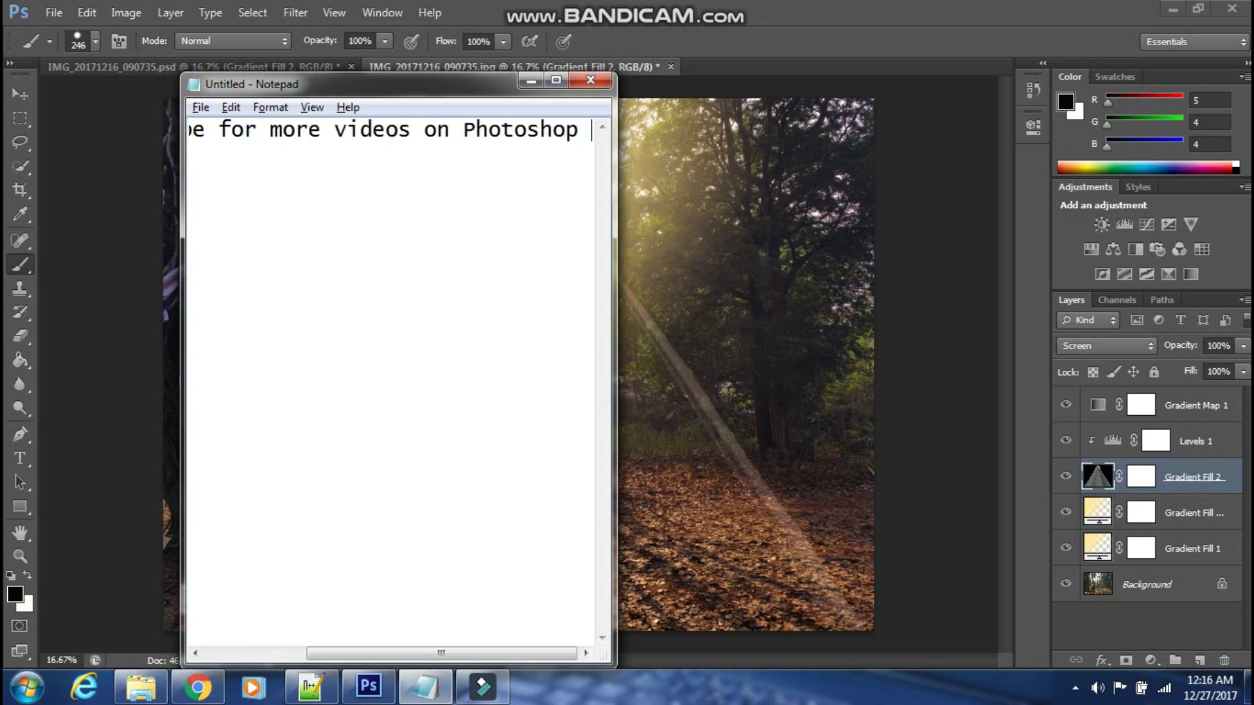
type("!")
Step: Replace the caption with the closing note 'Thanks for watching'
key("ctrl+a")
key("BackSpace")
type("Tha")
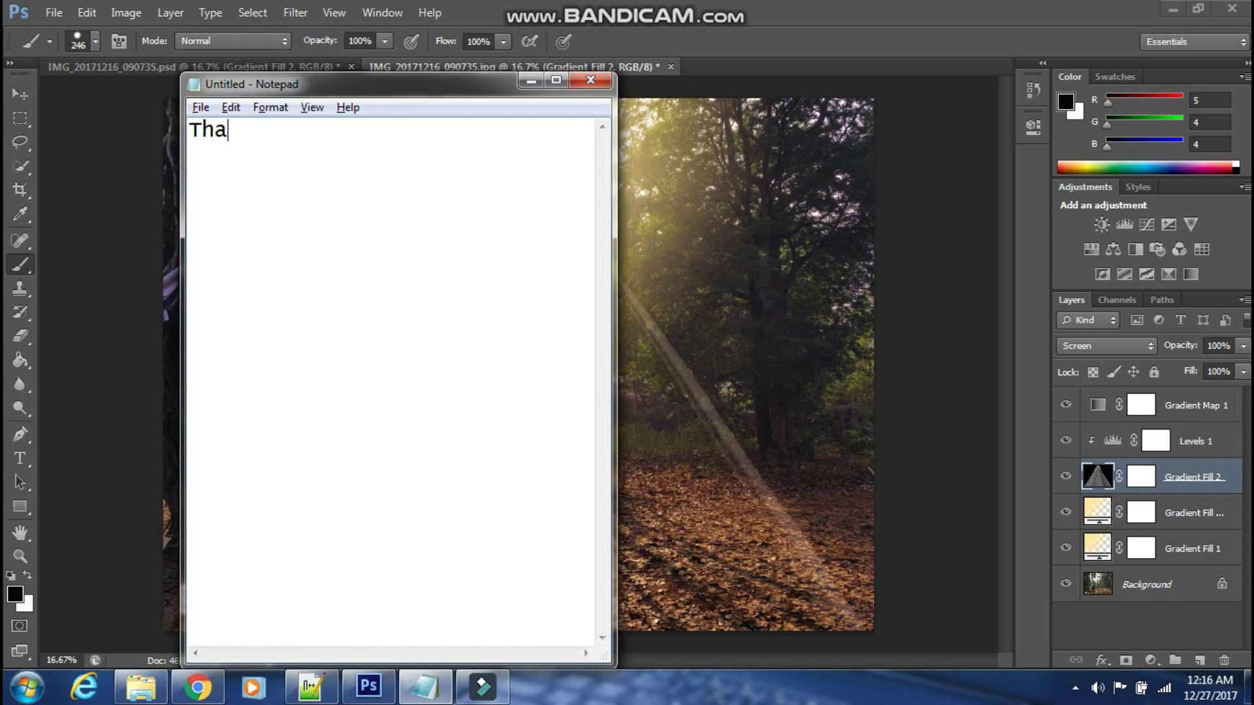
type("nks for wath")
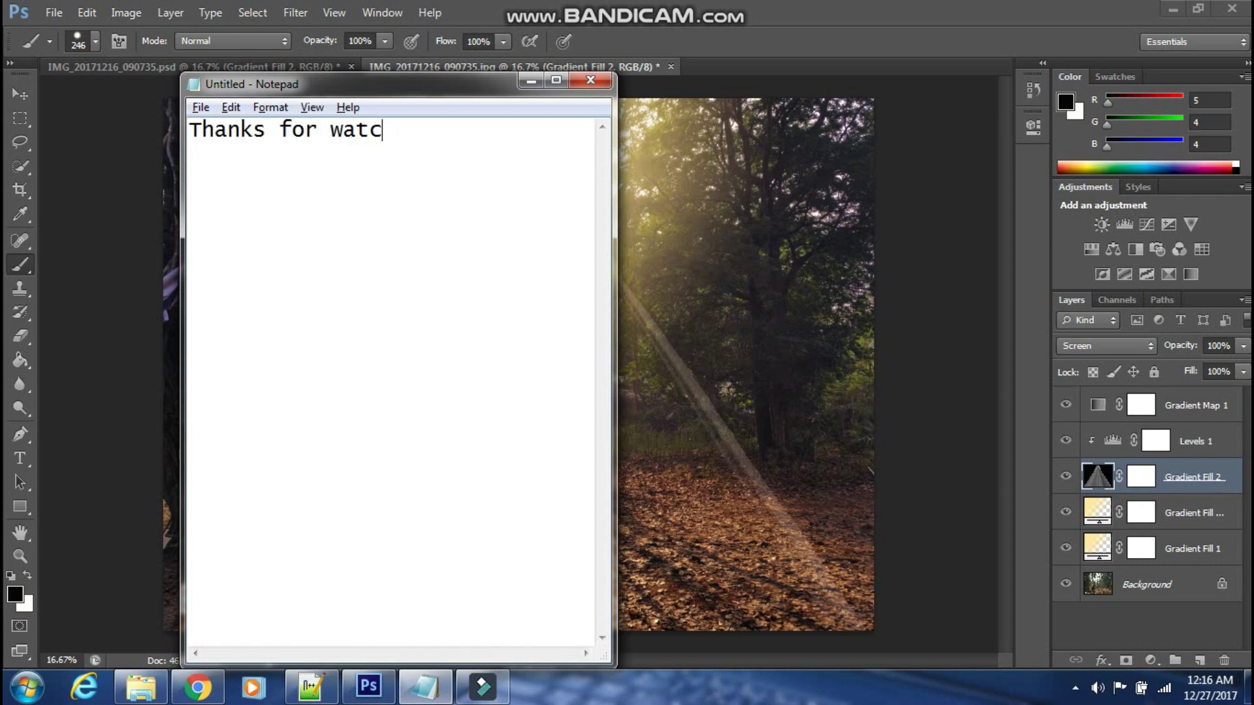
type("hing!")
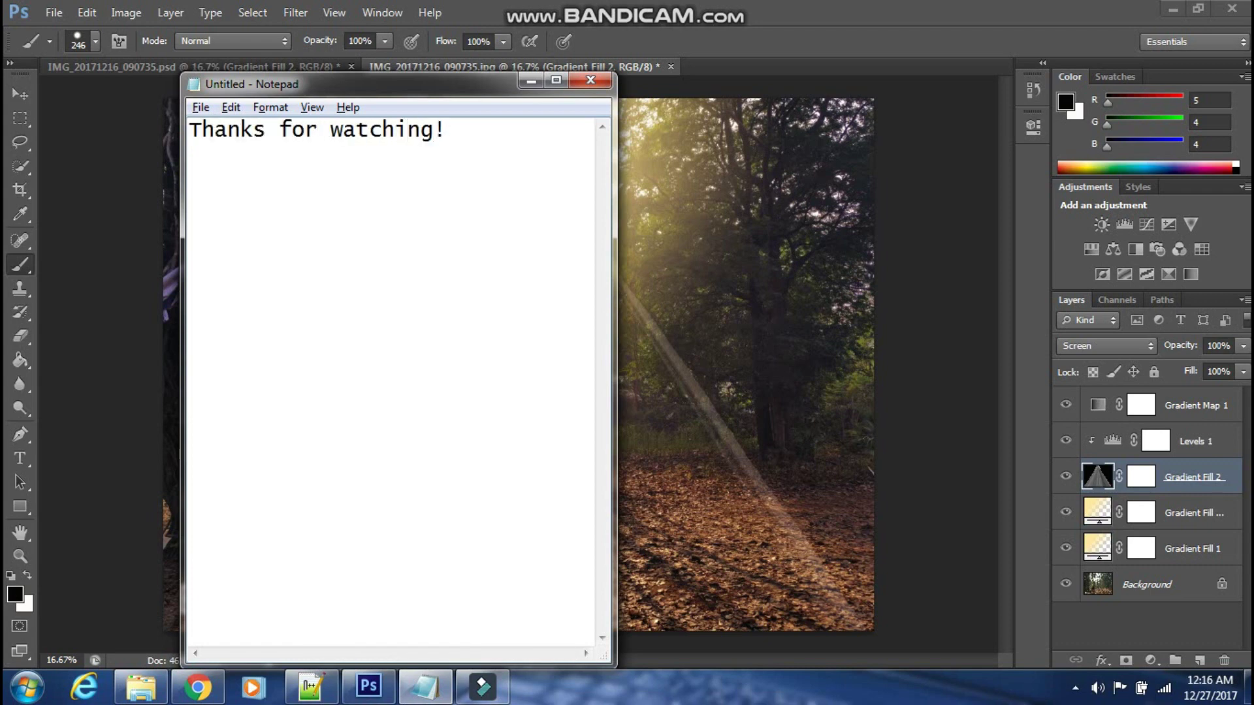